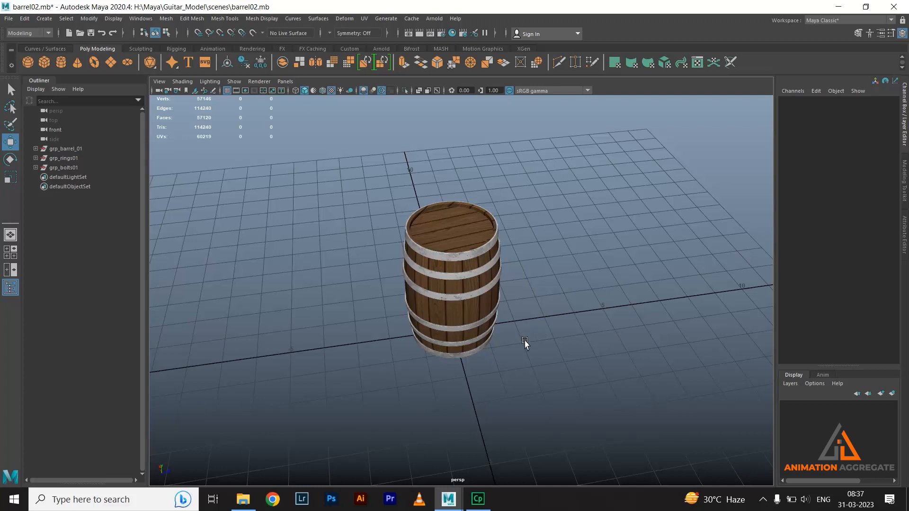
Step: Open the recent scene barrel01.mb in place of the current barrel02 scene
{"action": "scroll", "coordinate": [488, 313], "scroll_direction": "down", "scroll_amount": 2}
{"action": "left_click_drag", "start_coordinate": [483, 310], "coordinate": [497, 307], "text": "alt"}
{"action": "left_click", "coordinate": [8, 18]}
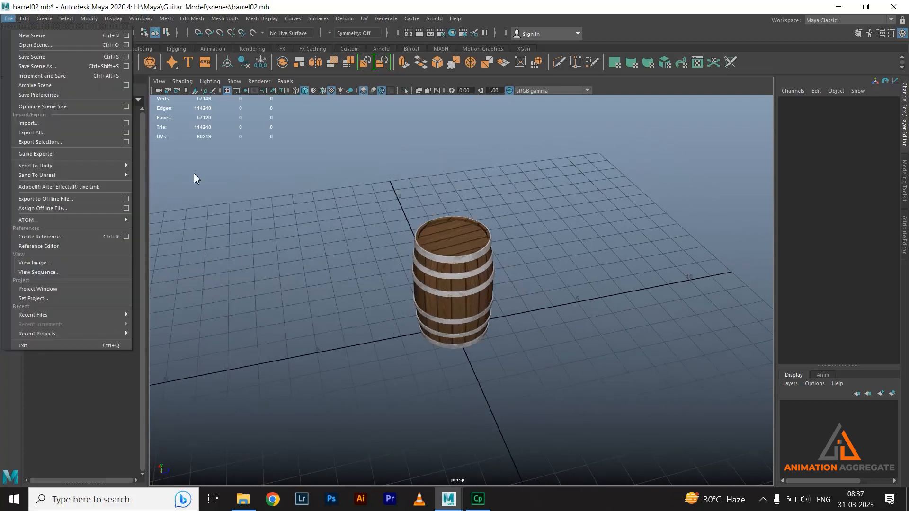
{"action": "mouse_move", "coordinate": [121, 316]}
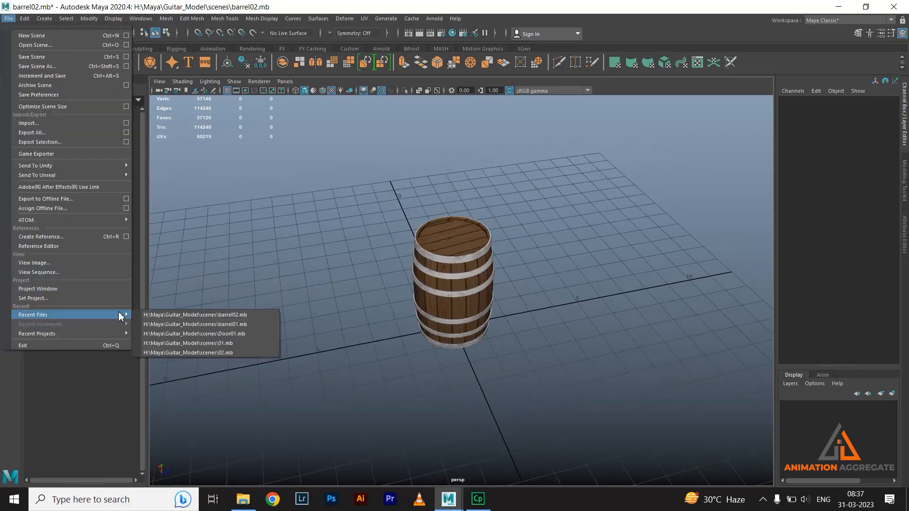
{"action": "left_click", "coordinate": [148, 324]}
{"action": "left_click", "coordinate": [445, 250]}
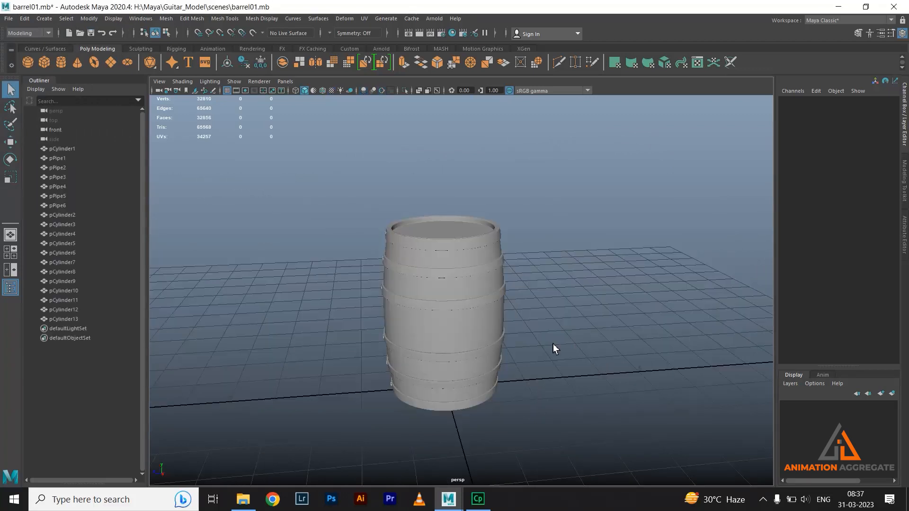
Step: Group the barrel body mesh pCylinder1 and name the group grp_barrel01
{"action": "mouse_move", "coordinate": [426, 286]}
{"action": "left_mouse_down", "text": "alt"}
{"action": "mouse_move", "coordinate": [426, 309]}
{"action": "mouse_move", "coordinate": [451, 323]}
{"action": "mouse_move", "coordinate": [399, 278]}
{"action": "mouse_move", "coordinate": [477, 294]}
{"action": "mouse_move", "coordinate": [507, 270]}
{"action": "mouse_move", "coordinate": [503, 321]}
{"action": "mouse_move", "coordinate": [451, 303]}
{"action": "mouse_move", "coordinate": [491, 284]}
{"action": "mouse_move", "coordinate": [418, 268]}
{"action": "mouse_move", "coordinate": [338, 268]}
{"action": "mouse_move", "coordinate": [467, 296]}
{"action": "mouse_move", "coordinate": [421, 303]}
{"action": "left_mouse_up", "text": "alt"}
{"action": "left_click_drag", "start_coordinate": [346, 175], "coordinate": [463, 277]}
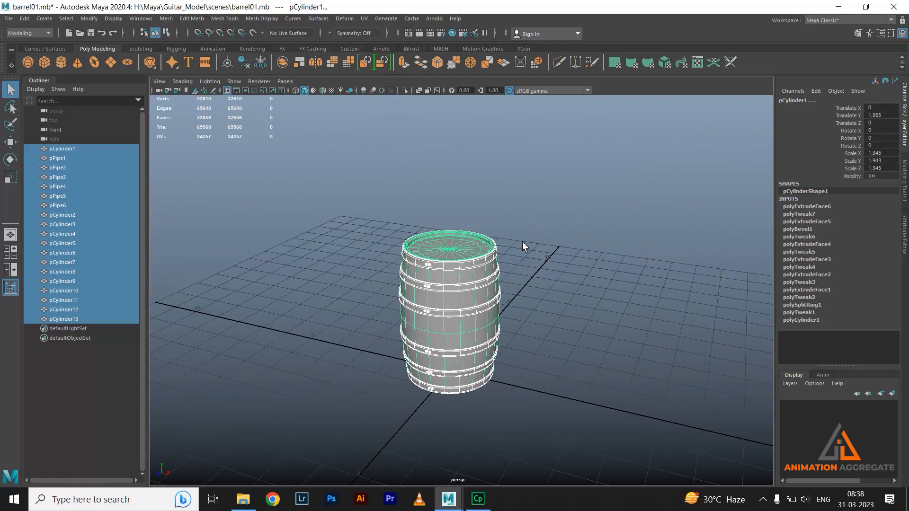
{"action": "left_click_drag", "start_coordinate": [547, 302], "coordinate": [529, 318], "text": "alt"}
{"action": "left_click", "coordinate": [66, 150]}
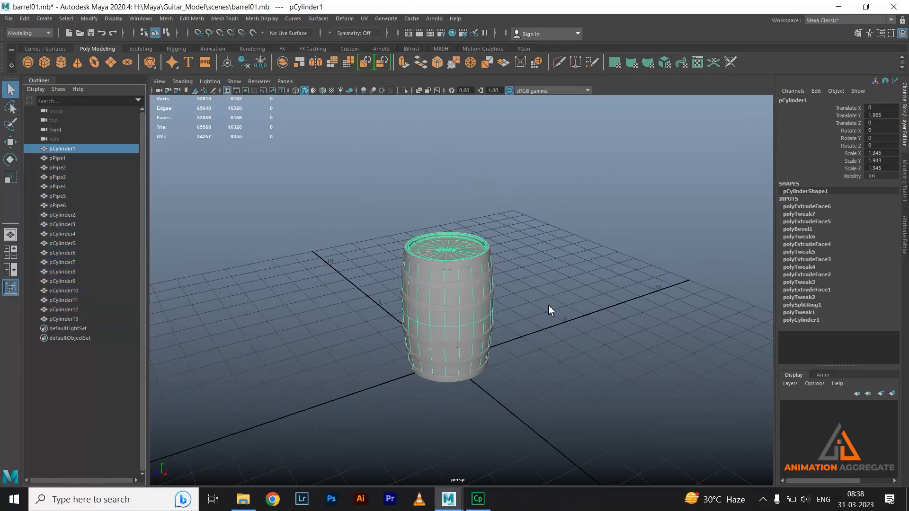
{"action": "key", "text": "ctrl+g"}
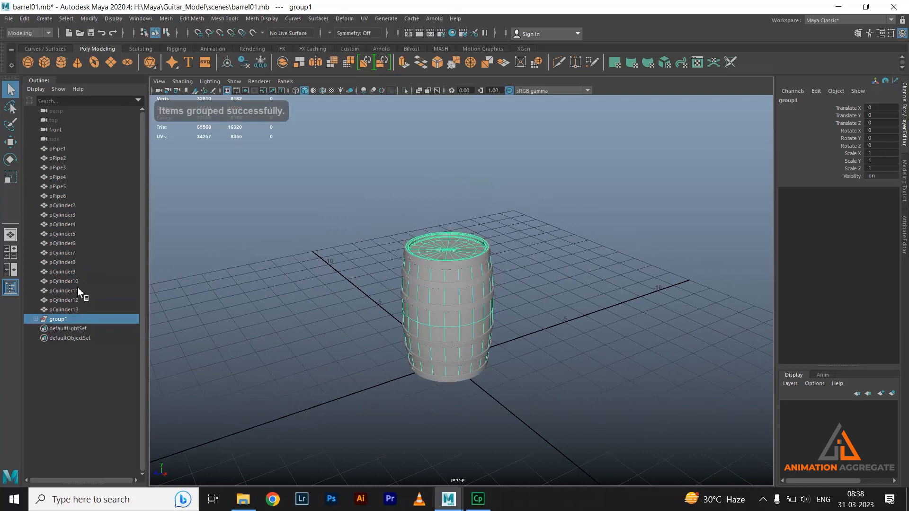
{"action": "double_click", "coordinate": [65, 319]}
{"action": "type", "text": "grp"}
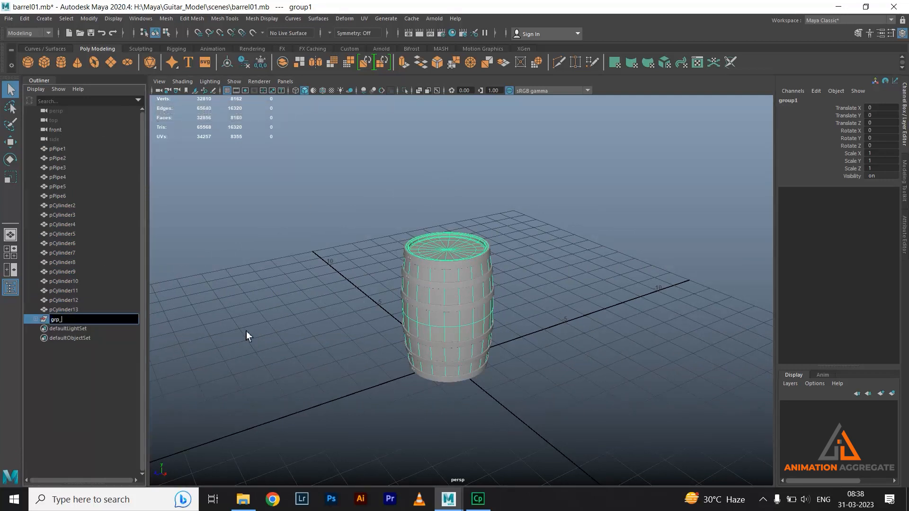
{"action": "type", "text": "_arre"}
{"action": "type", "text": "b"}
{"action": "type", "text": "01"}
{"action": "key", "text": "Return"}
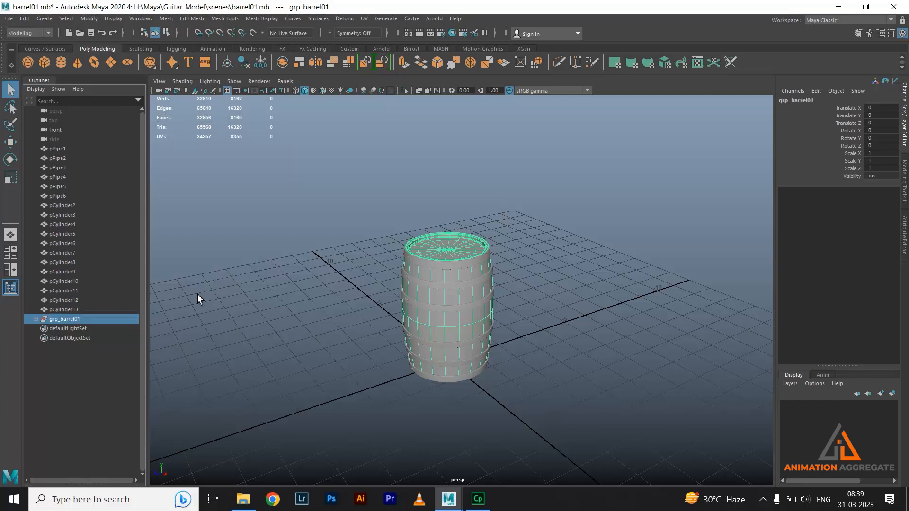
Step: Group the six ring meshes pPipe1 to pPipe6 and name the group grp_rings01
{"action": "left_click", "coordinate": [476, 263]}
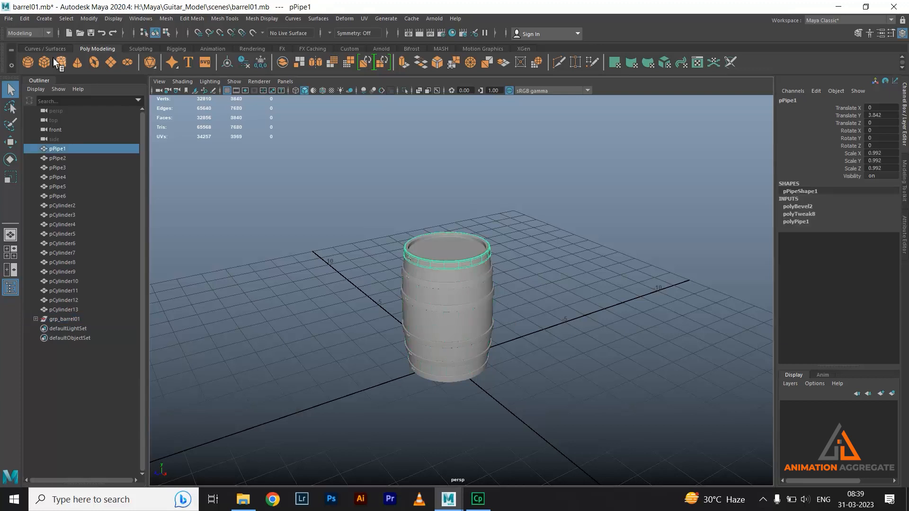
{"action": "left_click", "coordinate": [70, 193], "text": "shift"}
{"action": "left_click_drag", "start_coordinate": [505, 310], "coordinate": [493, 302], "text": "alt"}
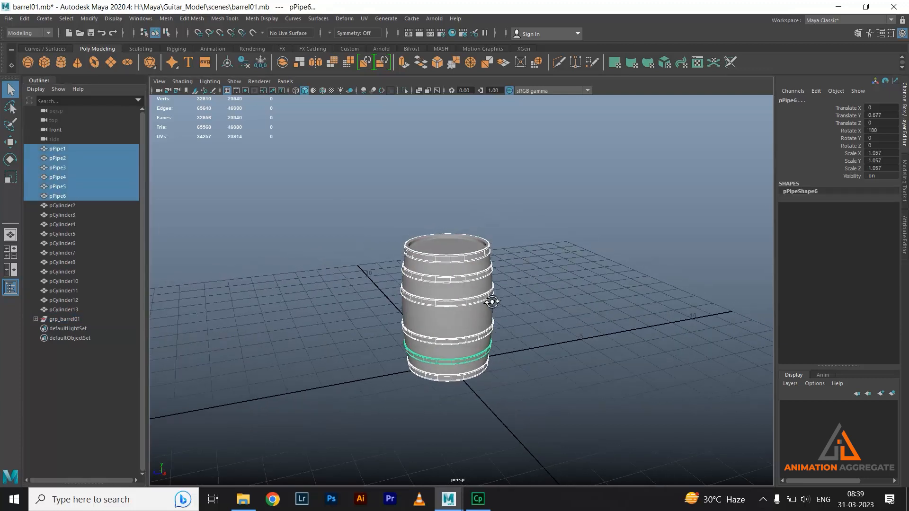
{"action": "key", "text": "ctrl+g"}
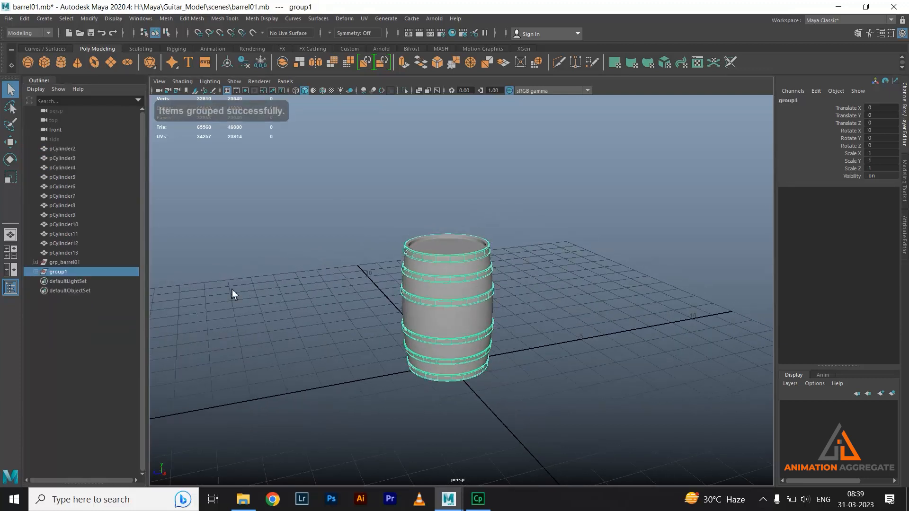
{"action": "double_click", "coordinate": [57, 273]}
{"action": "type", "text": "gr"}
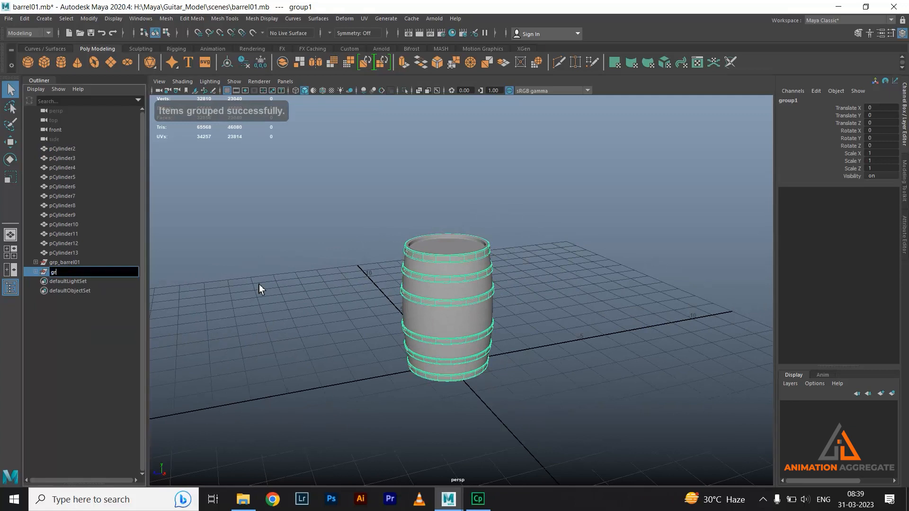
{"action": "type", "text": "p_rings01"}
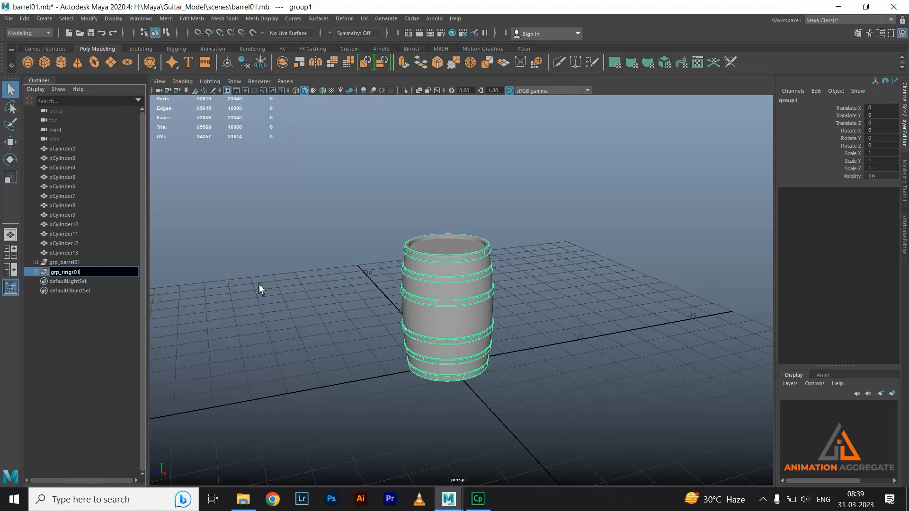
{"action": "key", "text": "Return"}
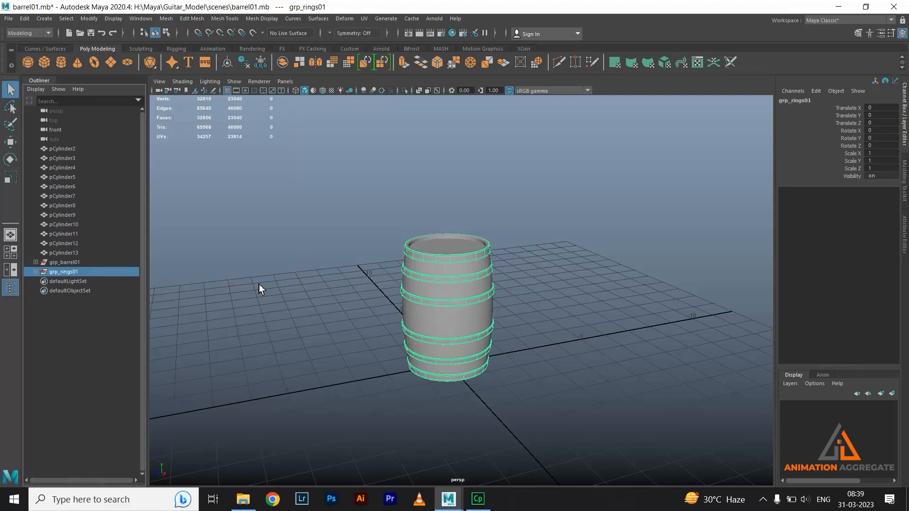
Step: Group the bolt meshes pCylinder2 to pCylinder13 and name the group grp_bolts01
{"action": "left_click", "coordinate": [59, 149]}
{"action": "left_click", "coordinate": [72, 253], "text": "shift"}
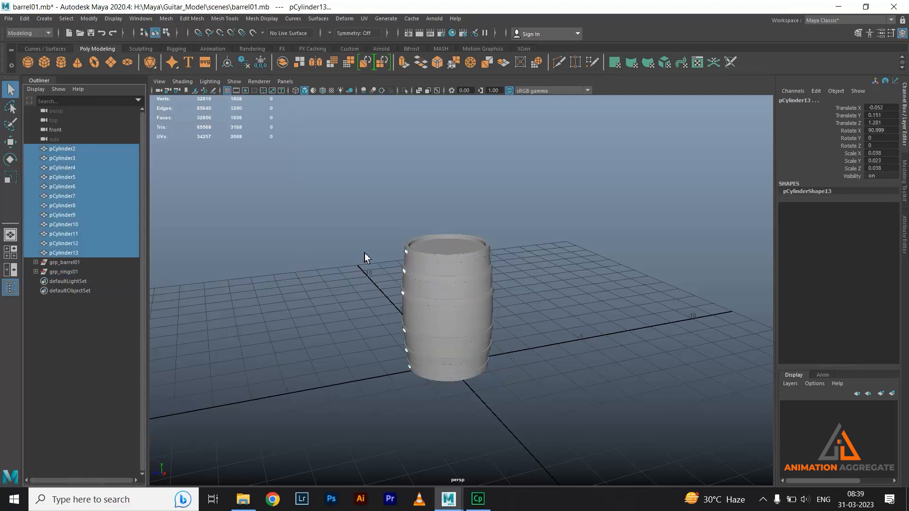
{"action": "key", "text": "f"}
{"action": "left_click_drag", "start_coordinate": [418, 326], "coordinate": [379, 306], "text": "alt"}
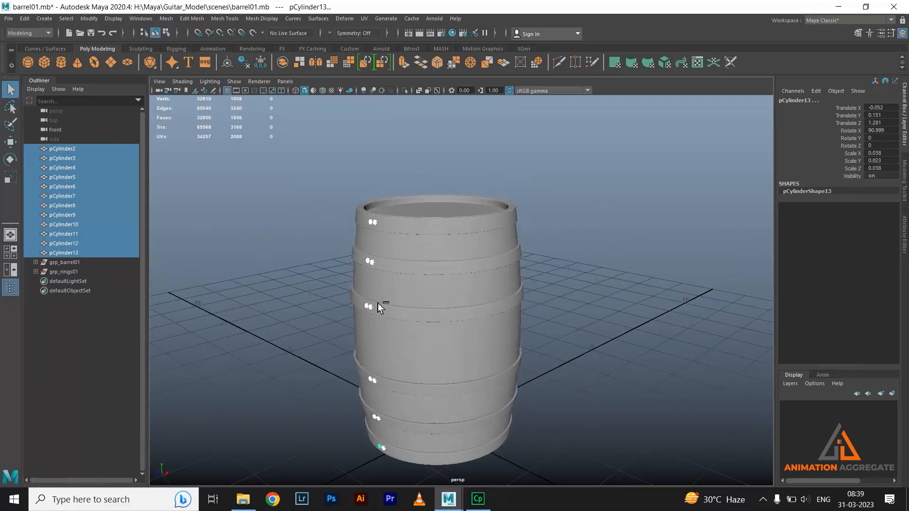
{"action": "key", "text": "ctrl+g"}
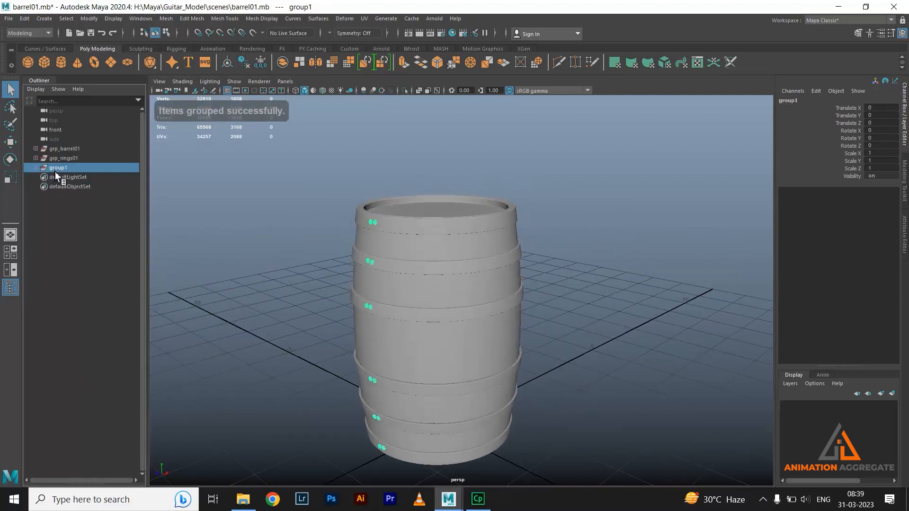
{"action": "double_click", "coordinate": [54, 169]}
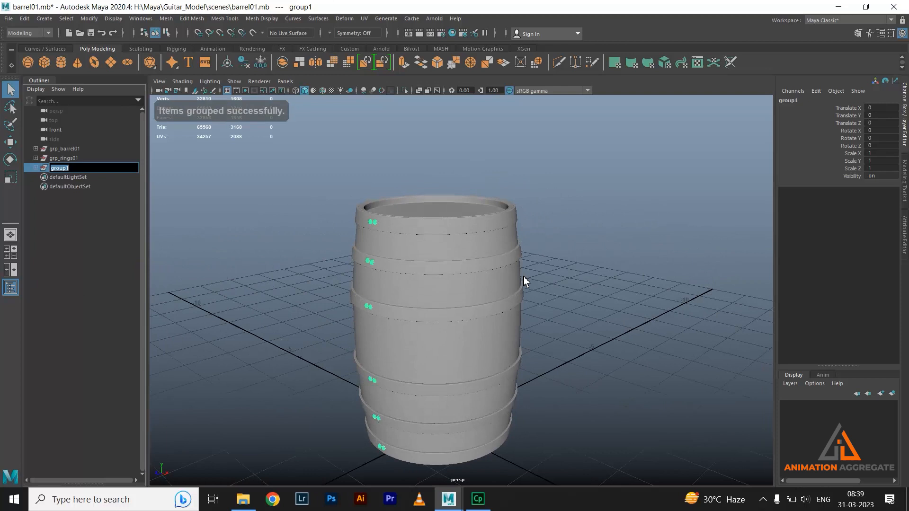
{"action": "type", "text": "Grp"}
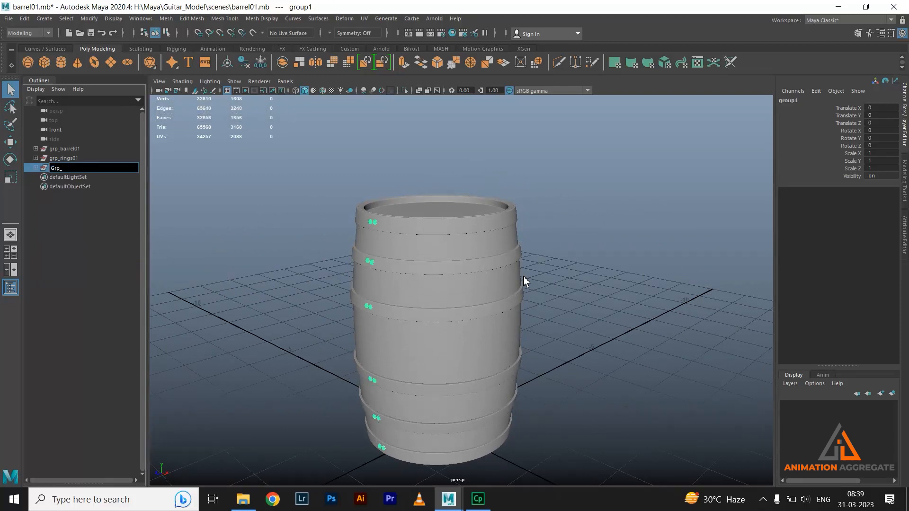
{"action": "type", "text": "_bolts01"}
{"action": "key", "text": "Home"}
{"action": "key", "text": "Delete"}
{"action": "type", "text": "g"}
{"action": "key", "text": "Return"}
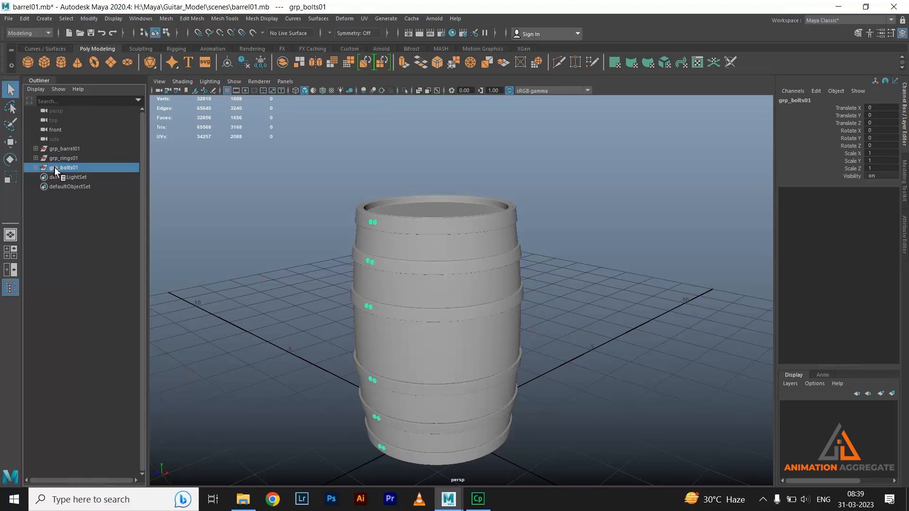
Step: Combine grp_barrel01, grp_rings01 and grp_bolts01 into one parent group named Barrel01
{"action": "right_click_drag", "start_coordinate": [462, 300], "coordinate": [450, 280], "text": "alt"}
{"action": "left_click_drag", "start_coordinate": [450, 280], "coordinate": [454, 294], "text": "alt"}
{"action": "left_click", "coordinate": [66, 149], "text": "shift"}
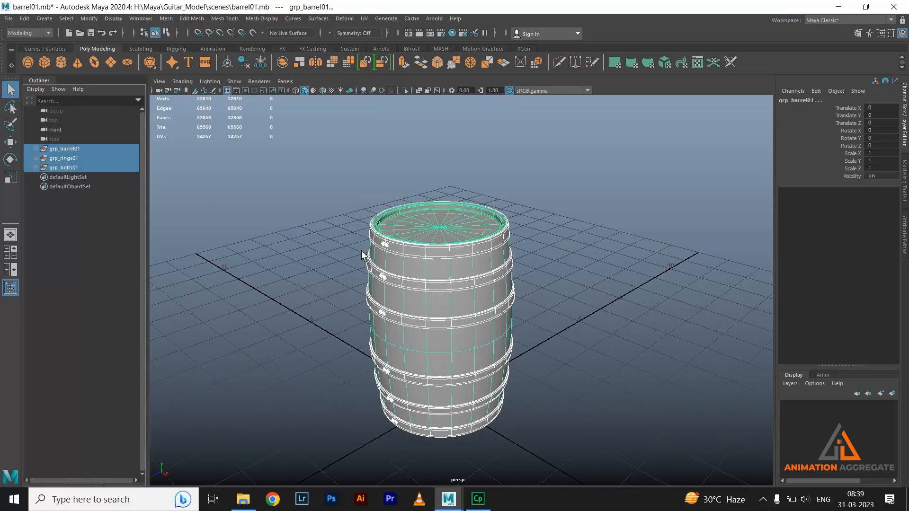
{"action": "key", "text": "ctrl+g"}
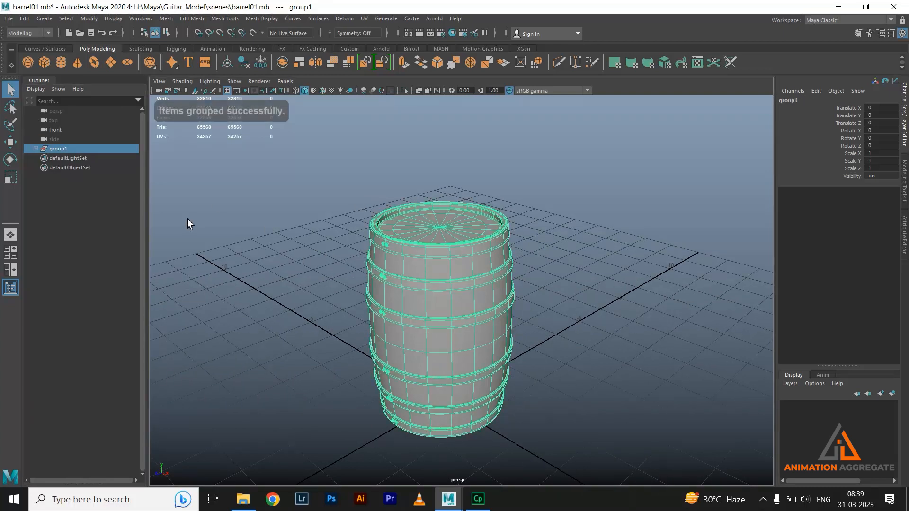
{"action": "double_click", "coordinate": [64, 150]}
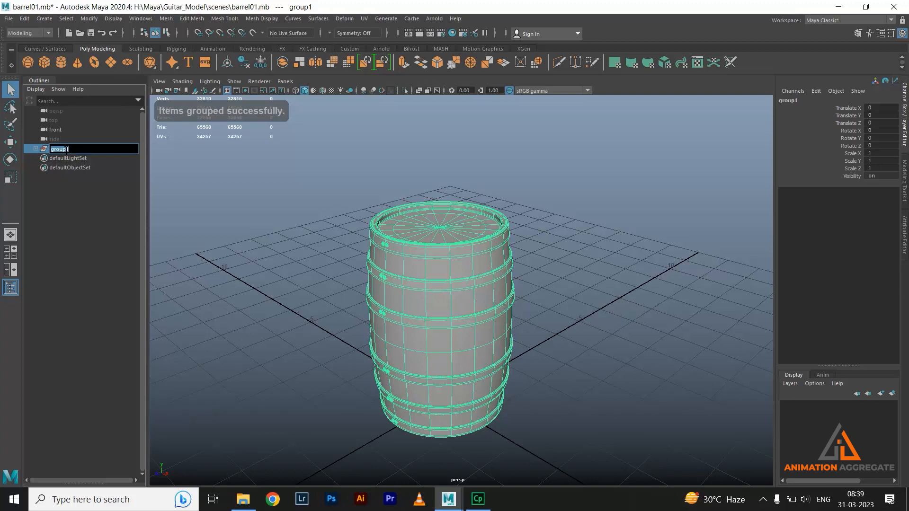
{"action": "type", "text": "Barrel01"}
{"action": "key", "text": "Return"}
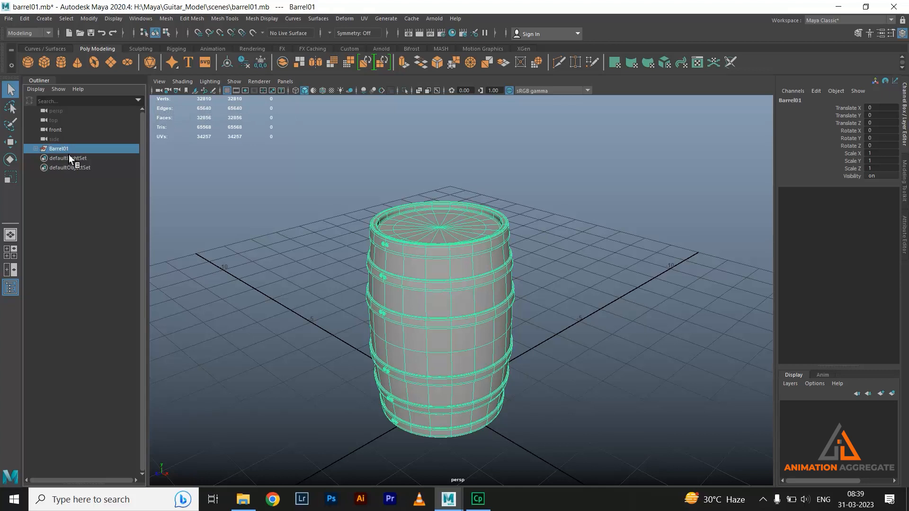
Step: Examine the Barrel01 group's pivot and the subgroups in its hierarchy
{"action": "scroll", "coordinate": [518, 375], "scroll_direction": "down", "scroll_amount": 3}
{"action": "key", "text": "w"}
{"action": "left_click_drag", "start_coordinate": [519, 339], "coordinate": [432, 321], "text": "alt"}
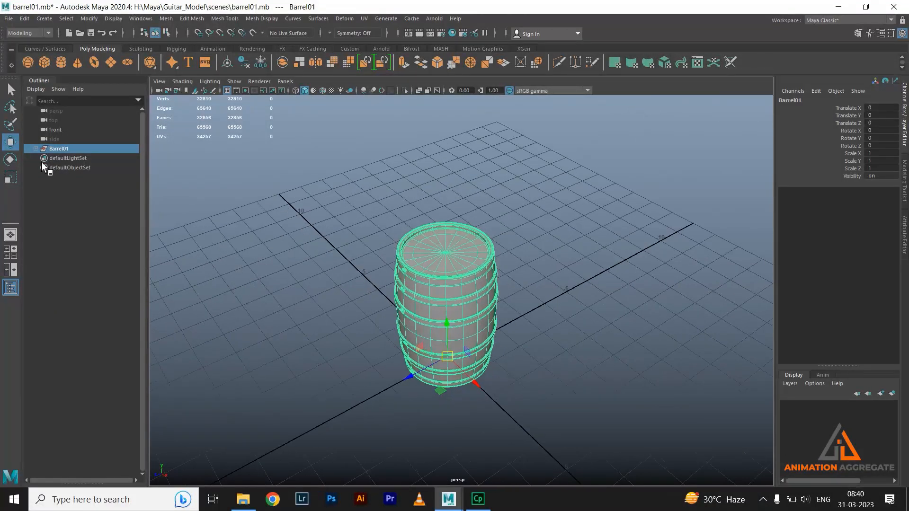
{"action": "left_click", "coordinate": [36, 149]}
{"action": "left_click", "coordinate": [61, 159]}
{"action": "left_click_drag", "start_coordinate": [403, 296], "coordinate": [544, 327], "text": "alt"}
{"action": "left_click", "coordinate": [84, 148]}
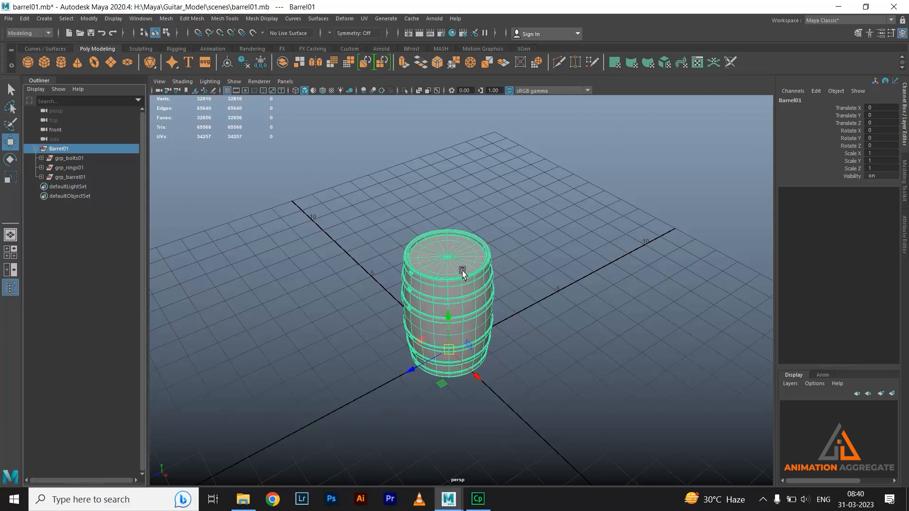
{"action": "left_click", "coordinate": [37, 149]}
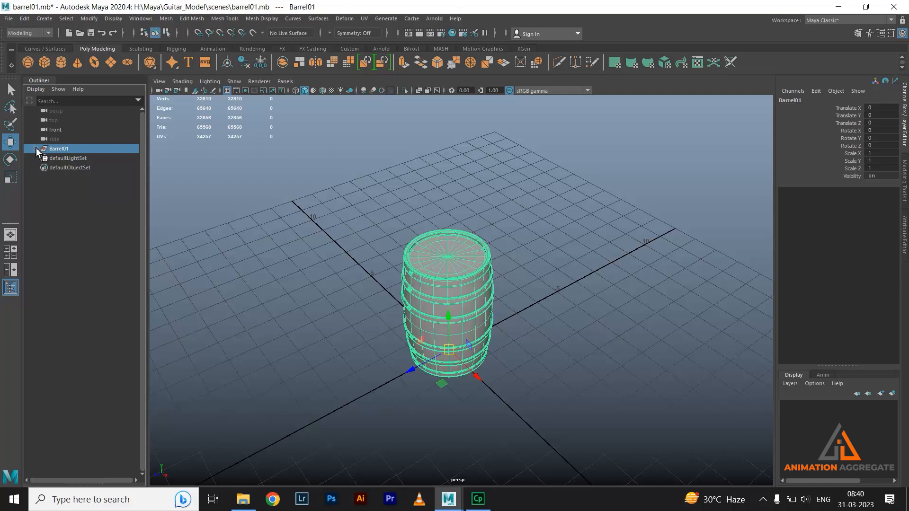
Step: Try duplicating the Barrel01 group and moving the copy 3.25 units along X, then undo both
{"action": "scroll", "coordinate": [454, 331], "scroll_direction": "down", "scroll_amount": 1}
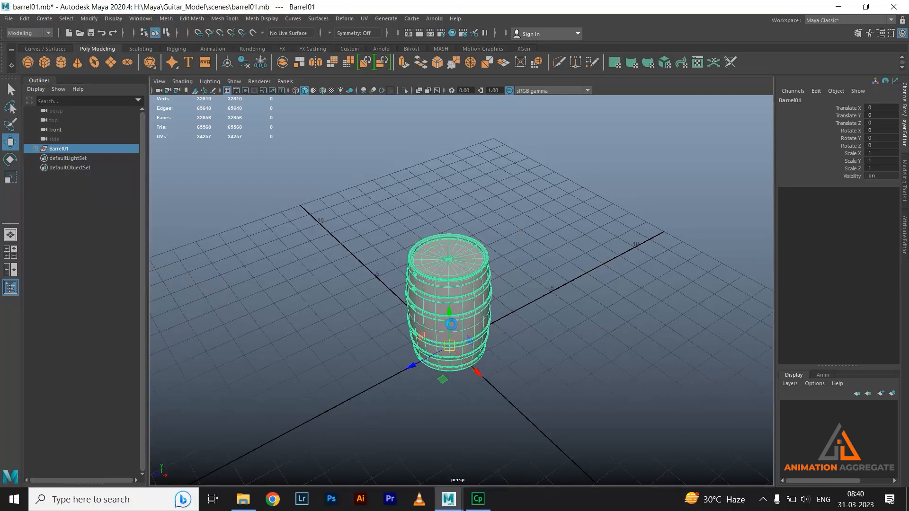
{"action": "key", "text": "ctrl+d"}
{"action": "left_click_drag", "start_coordinate": [477, 372], "coordinate": [544, 430]}
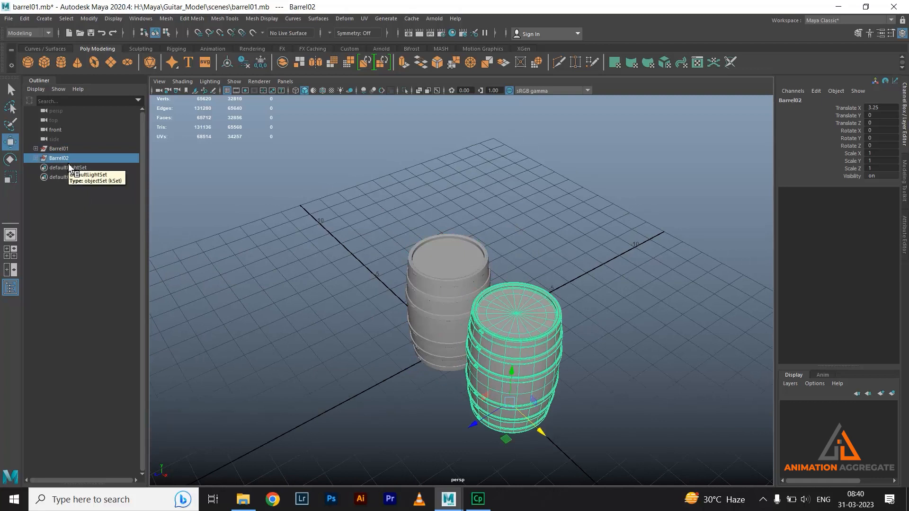
{"action": "key", "text": "ctrl+z"}
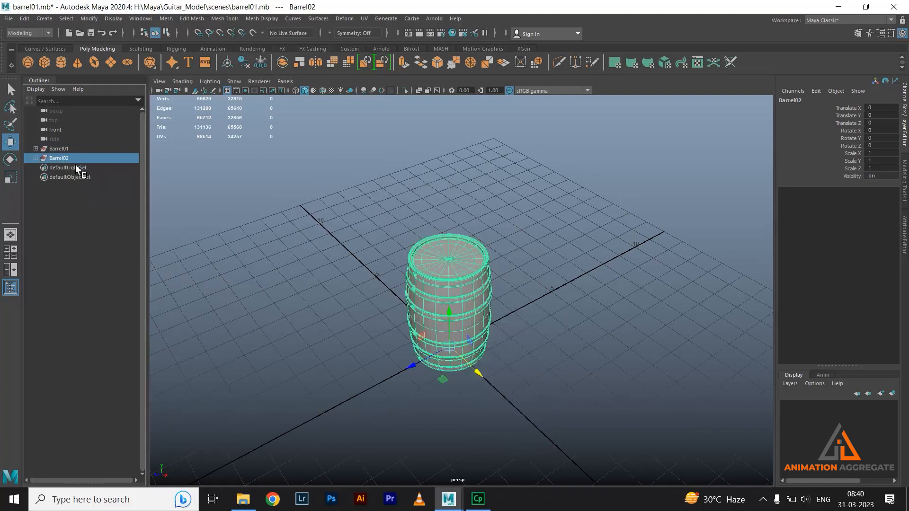
{"action": "key", "text": "ctrl+z"}
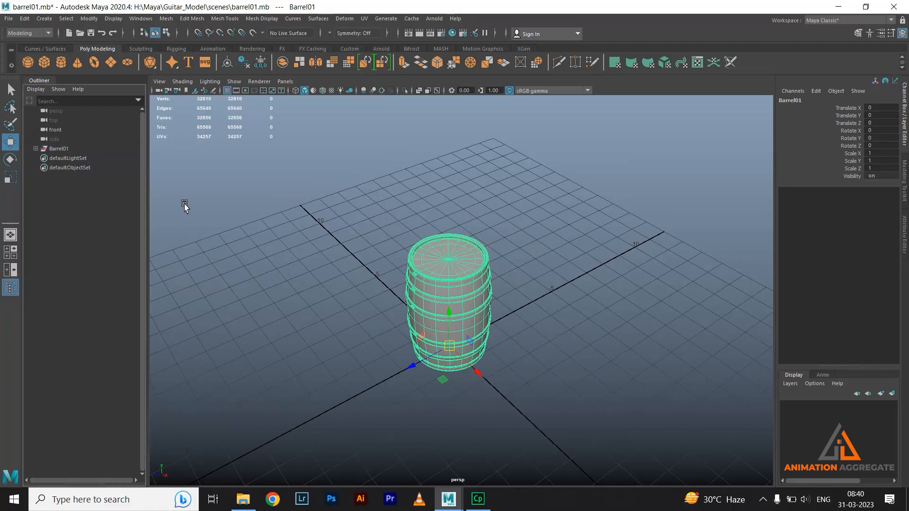
Step: Select all the barrel meshes and delete all construction history in the scene
{"action": "left_click_drag", "start_coordinate": [329, 192], "coordinate": [608, 420]}
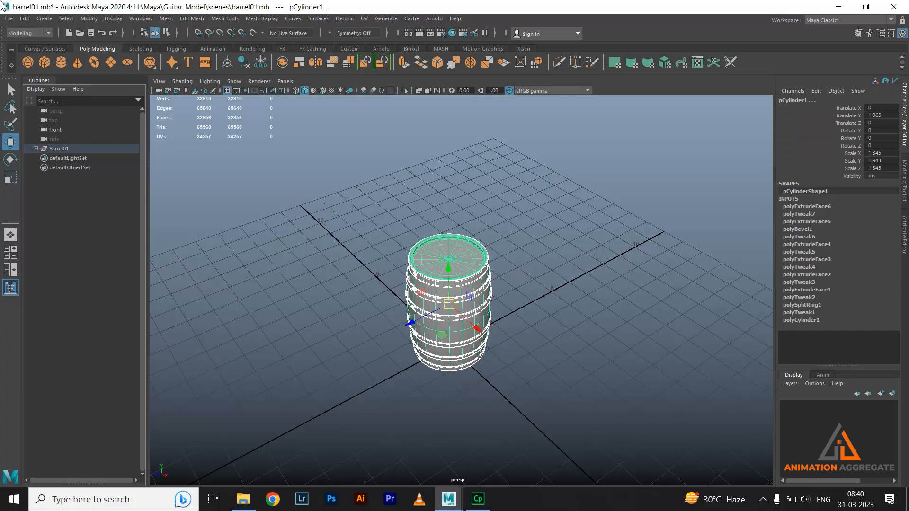
{"action": "left_click", "coordinate": [29, 20]}
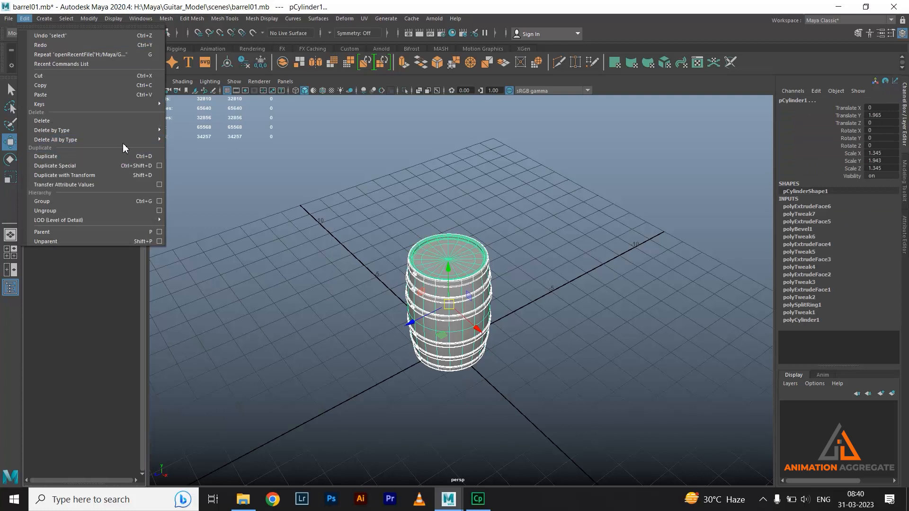
{"action": "mouse_move", "coordinate": [123, 141]}
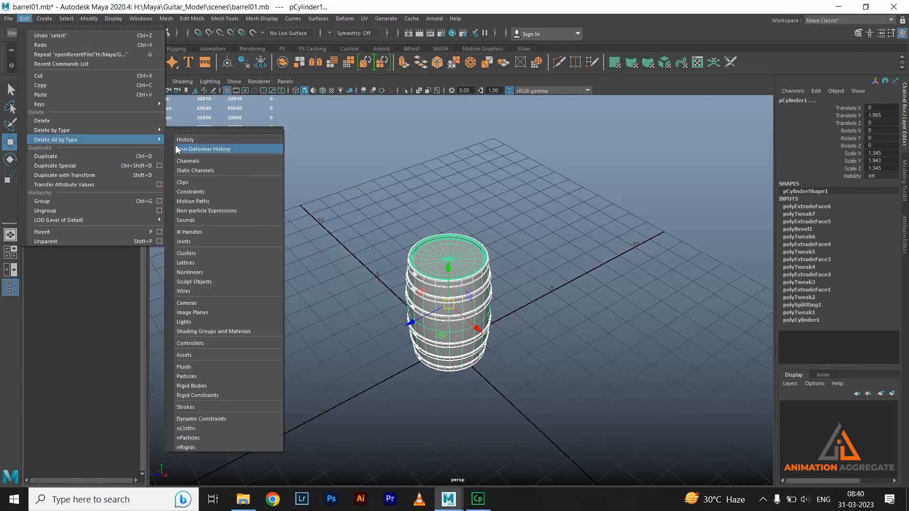
{"action": "left_click", "coordinate": [187, 139]}
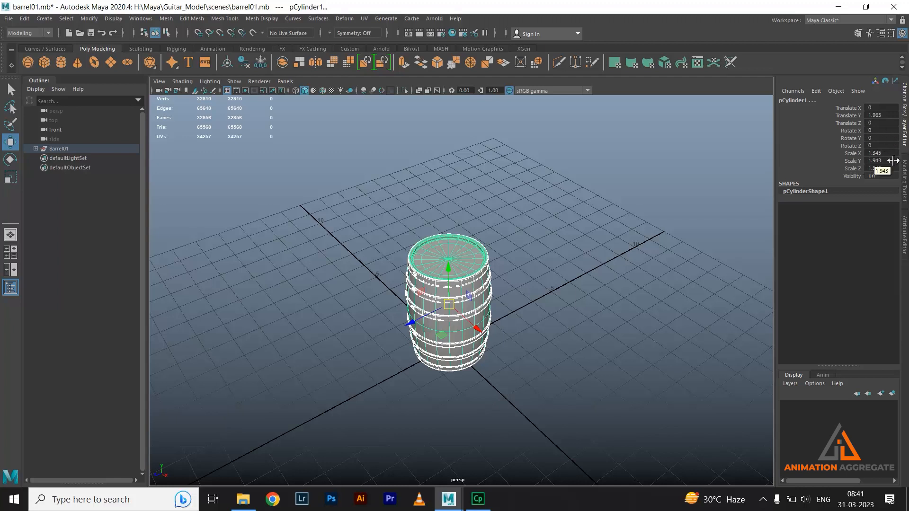
Step: Freeze the transformations of all the selected barrel meshes, center their pivots and clear the selection
{"action": "left_click", "coordinate": [86, 19]}
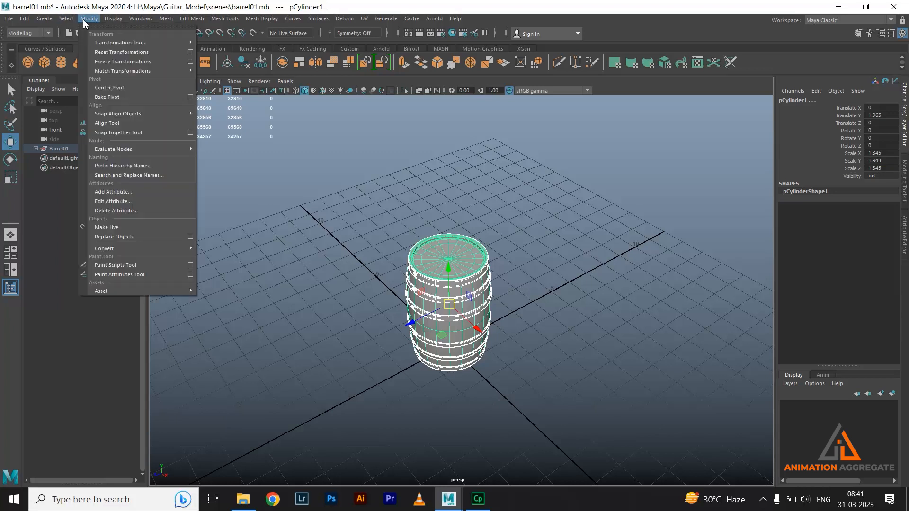
{"action": "left_click", "coordinate": [121, 61]}
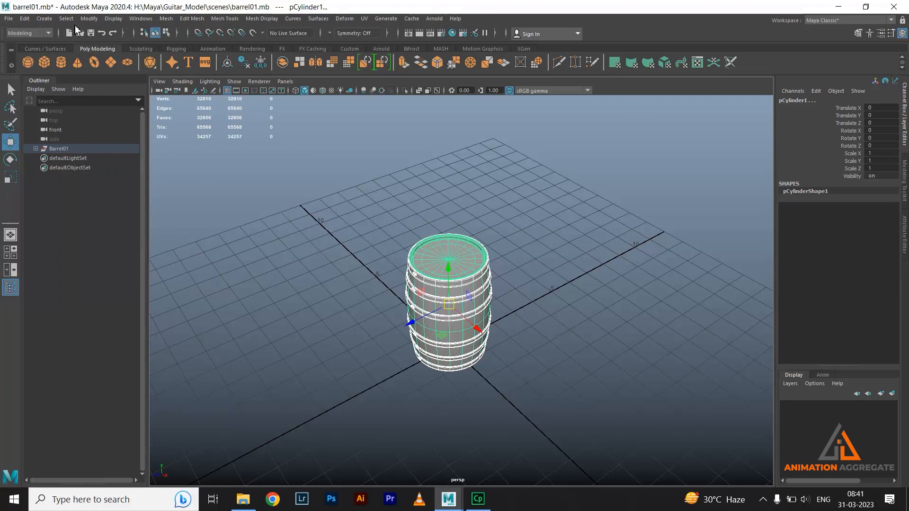
{"action": "left_click", "coordinate": [82, 20]}
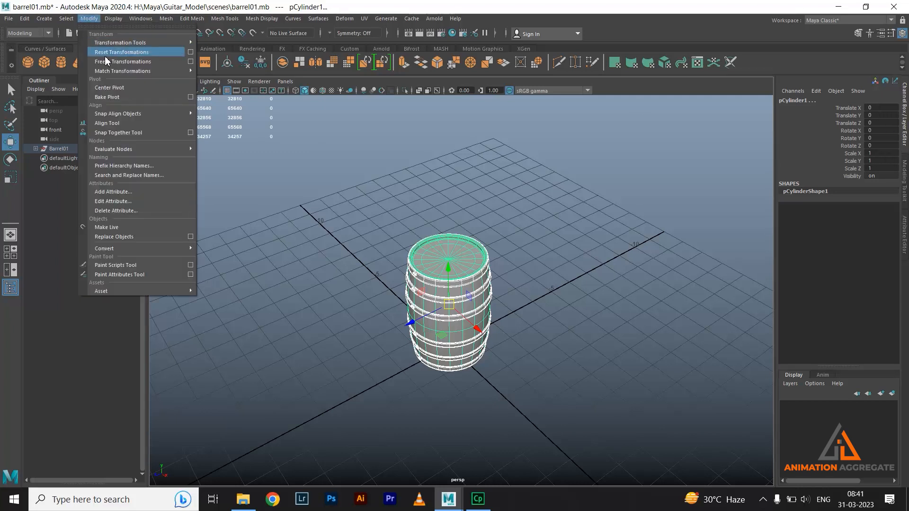
{"action": "left_click", "coordinate": [124, 87]}
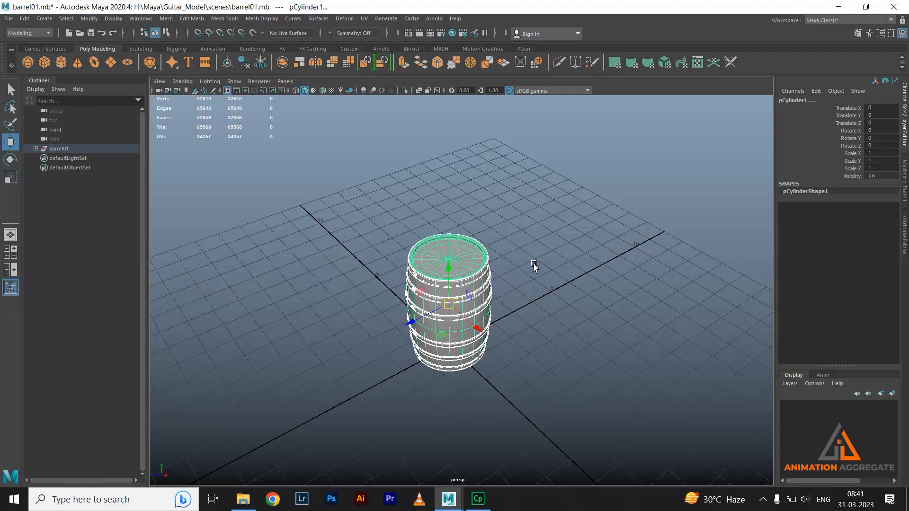
{"action": "left_click", "coordinate": [546, 227]}
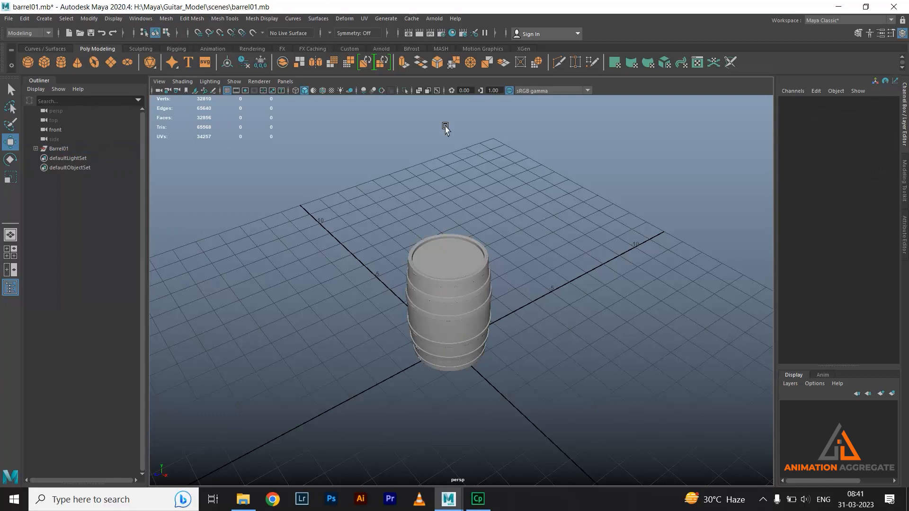
Step: Open the UV Editor with its UV Toolkit, place it beside the barrel and select all the barrel meshes to show their UVs
{"action": "left_click", "coordinate": [364, 19]}
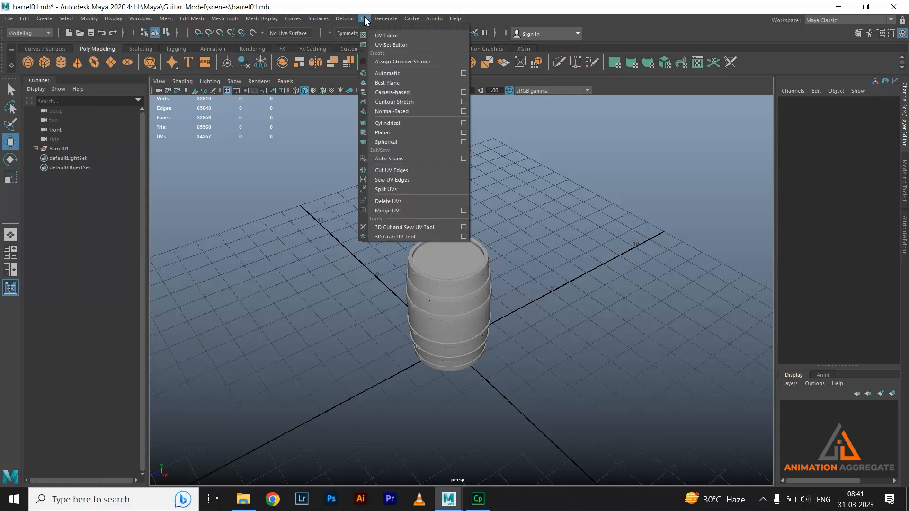
{"action": "left_click", "coordinate": [379, 35]}
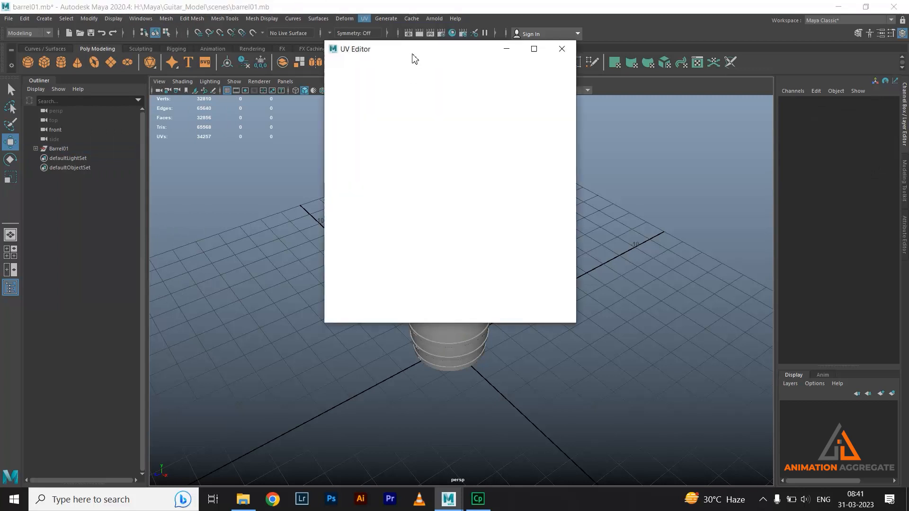
{"action": "left_click_drag", "start_coordinate": [428, 50], "coordinate": [219, 113]}
{"action": "left_click_drag", "start_coordinate": [609, 60], "coordinate": [362, 171]}
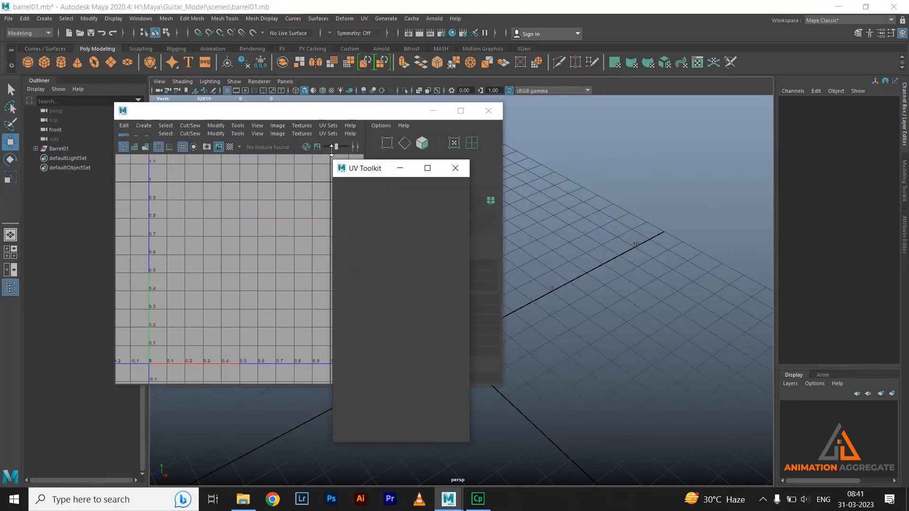
{"action": "left_click_drag", "start_coordinate": [307, 118], "coordinate": [218, 89]}
{"action": "left_click_drag", "start_coordinate": [547, 177], "coordinate": [410, 410]}
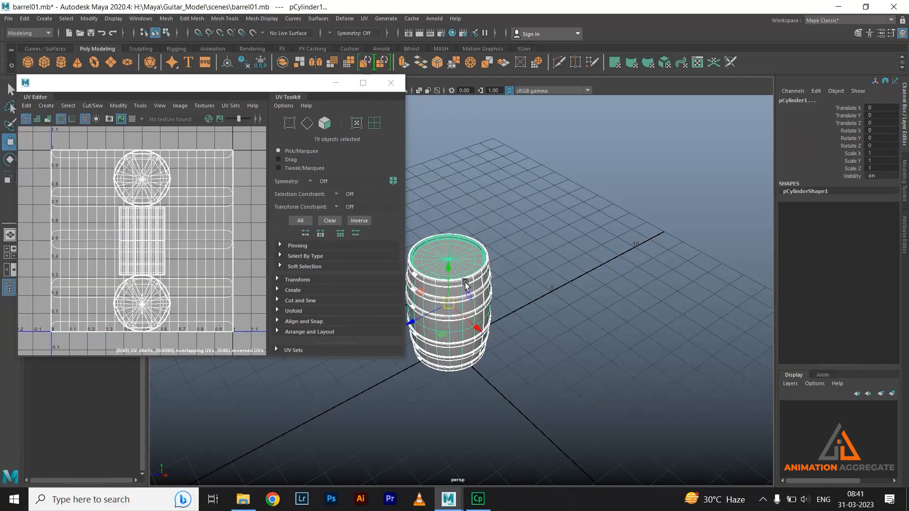
Step: Examine the UV shells of the main barrel body, checking the two circular caps and the rectangular side shell in UV mode
{"action": "middle_click_drag", "start_coordinate": [539, 227], "coordinate": [620, 216], "text": "alt"}
{"action": "left_click_drag", "start_coordinate": [607, 315], "coordinate": [613, 304], "text": "alt"}
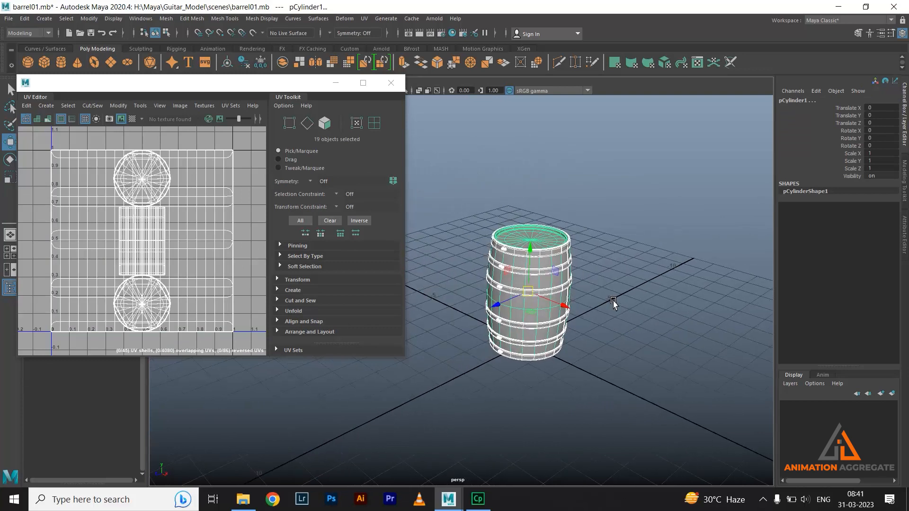
{"action": "left_click", "coordinate": [645, 274]}
{"action": "left_click", "coordinate": [578, 283]}
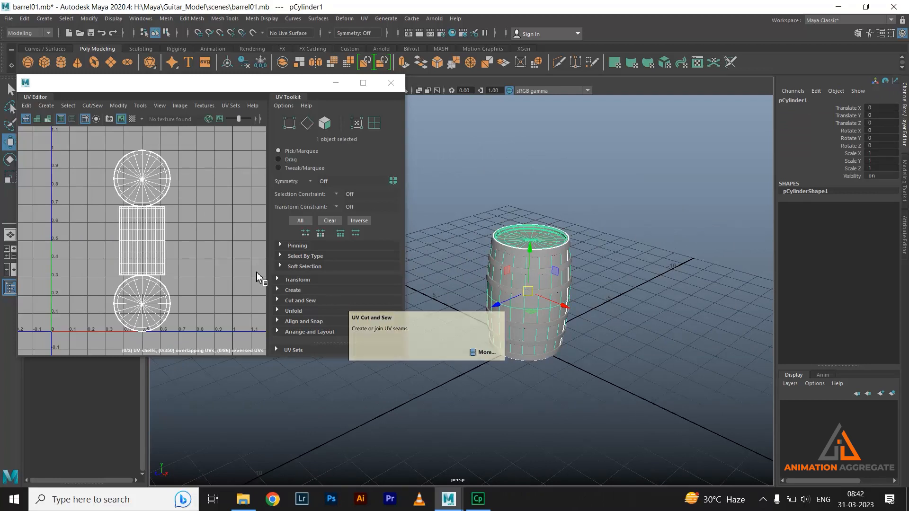
{"action": "right_click", "coordinate": [163, 169]}
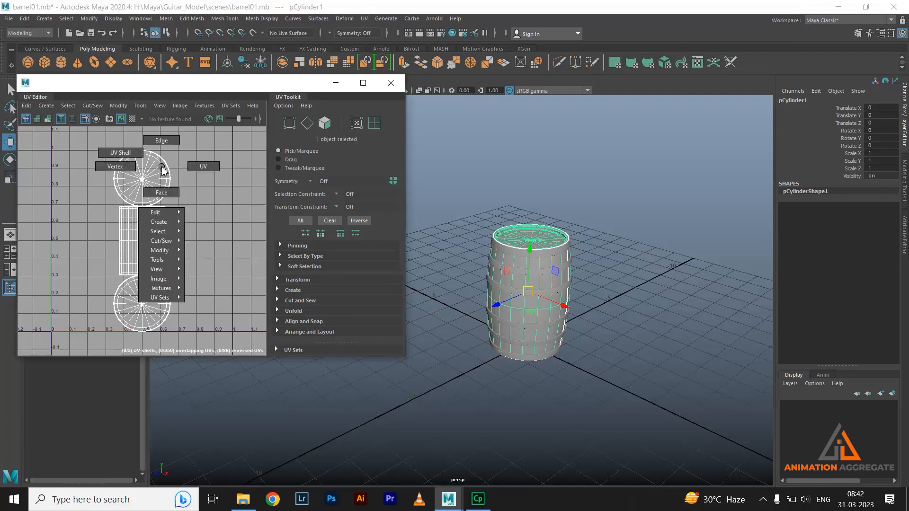
{"action": "left_click", "coordinate": [204, 166]}
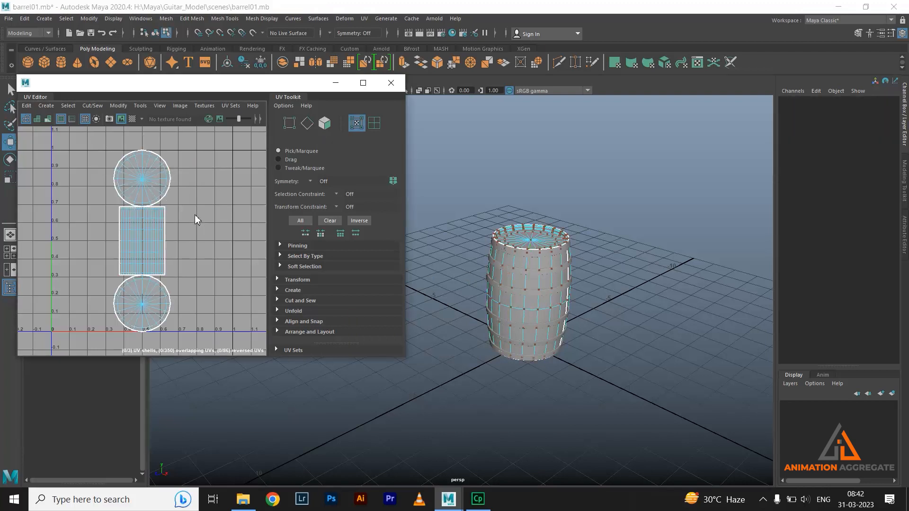
{"action": "left_click_drag", "start_coordinate": [101, 137], "coordinate": [167, 204]}
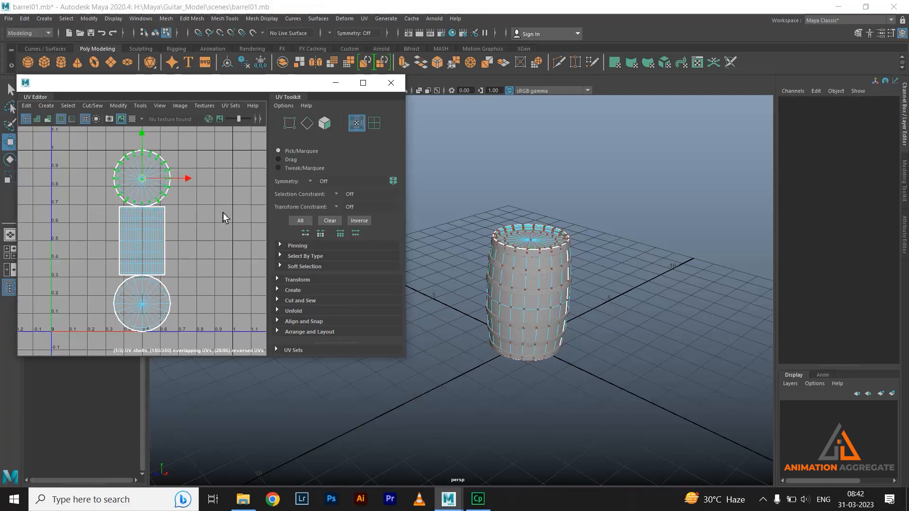
{"action": "left_click_drag", "start_coordinate": [75, 274], "coordinate": [243, 378]}
{"action": "left_click_drag", "start_coordinate": [70, 215], "coordinate": [197, 268]}
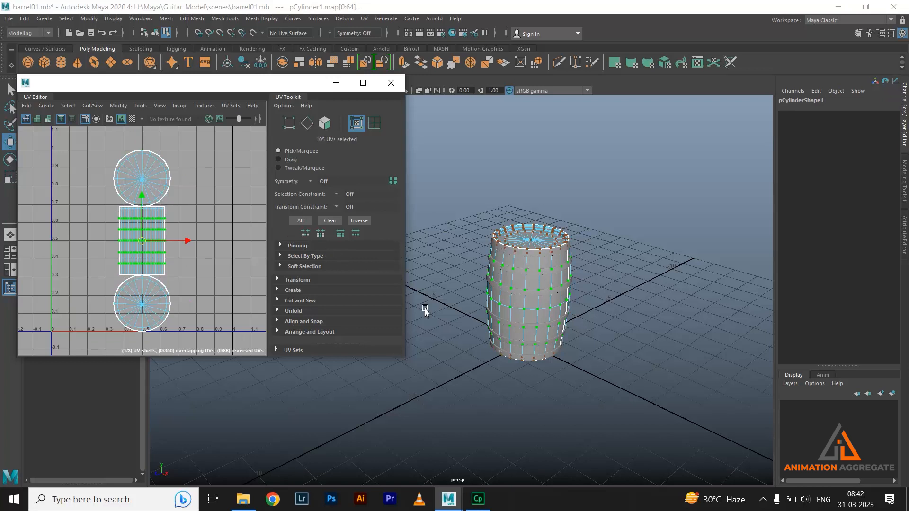
Step: Return to object mode, delete the UVs of all the barrel meshes, reselect the meshes and minimize the UV Editor
{"action": "right_click_drag", "start_coordinate": [516, 290], "coordinate": [559, 230]}
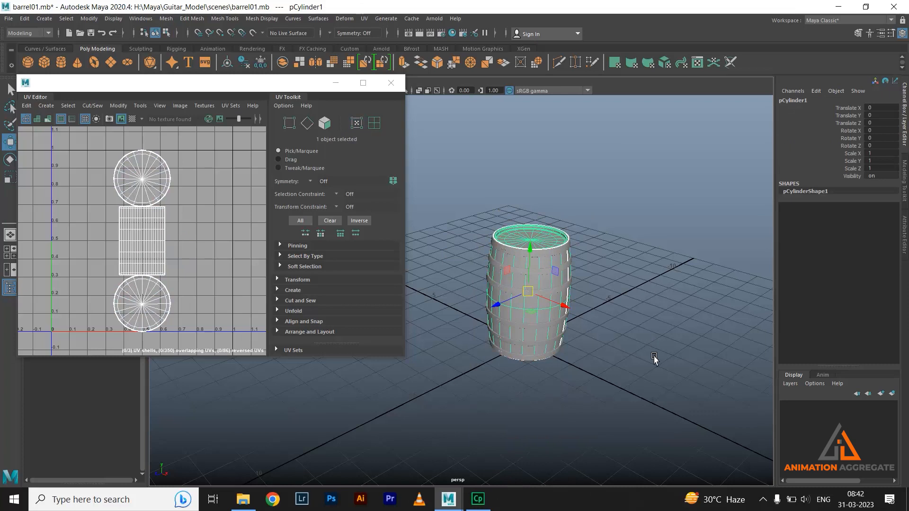
{"action": "scroll", "coordinate": [630, 339], "scroll_direction": "down", "scroll_amount": 2}
{"action": "scroll", "coordinate": [627, 336], "scroll_direction": "up", "scroll_amount": 1}
{"action": "left_click_drag", "start_coordinate": [625, 246], "coordinate": [504, 384]}
{"action": "left_click_drag", "start_coordinate": [586, 201], "coordinate": [485, 393]}
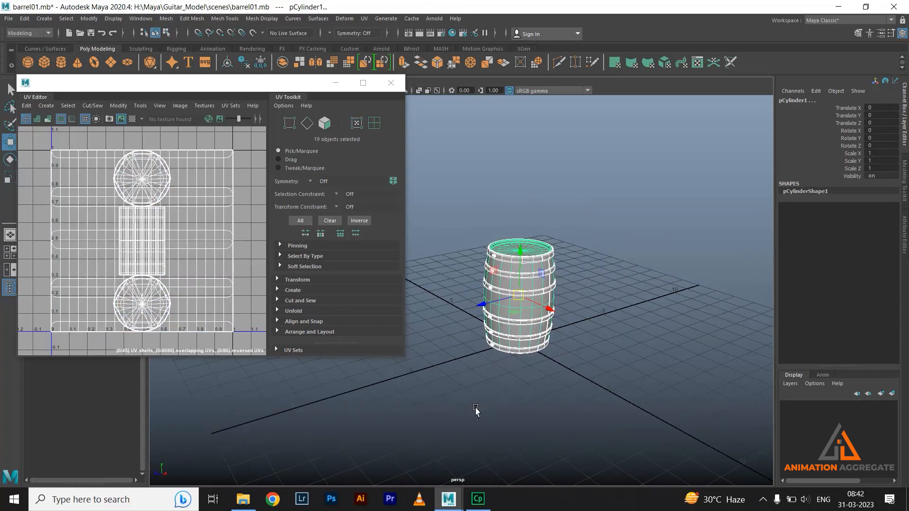
{"action": "left_click", "coordinate": [364, 18]}
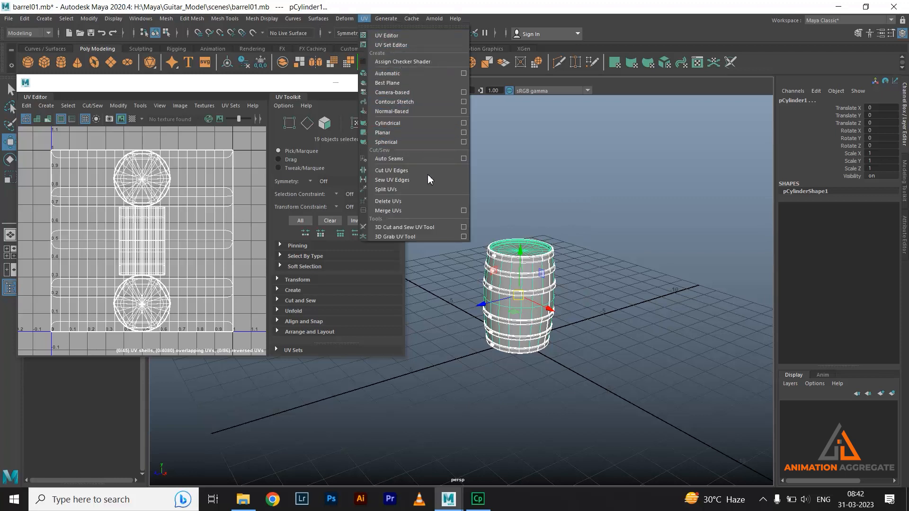
{"action": "left_click", "coordinate": [422, 202]}
{"action": "left_click", "coordinate": [557, 332]}
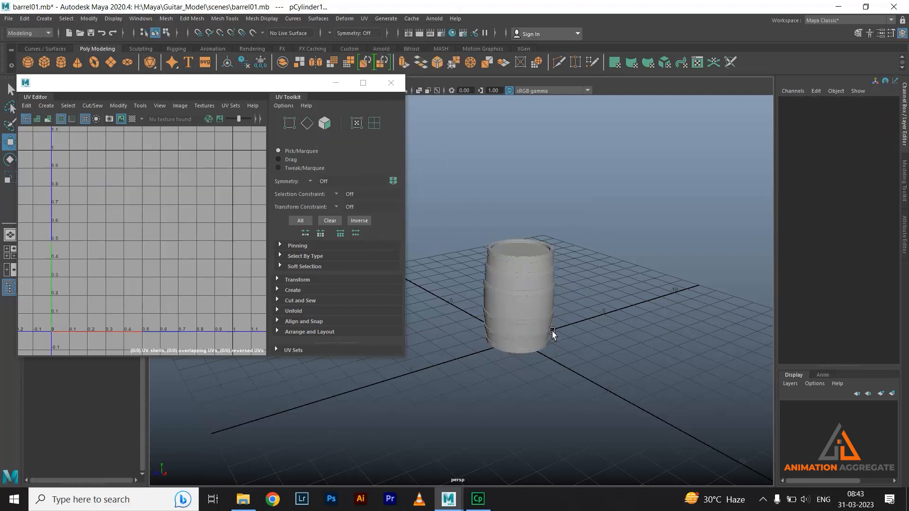
{"action": "left_click_drag", "start_coordinate": [441, 197], "coordinate": [664, 432]}
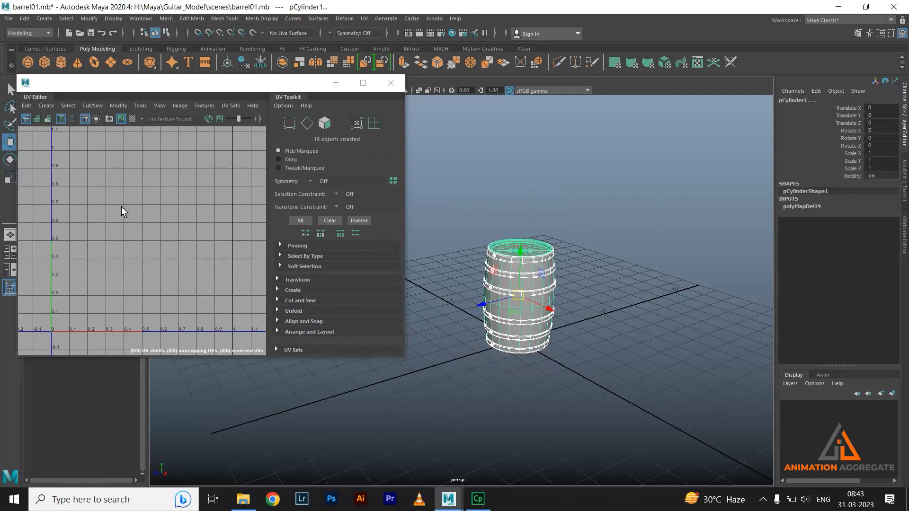
{"action": "left_click", "coordinate": [335, 83]}
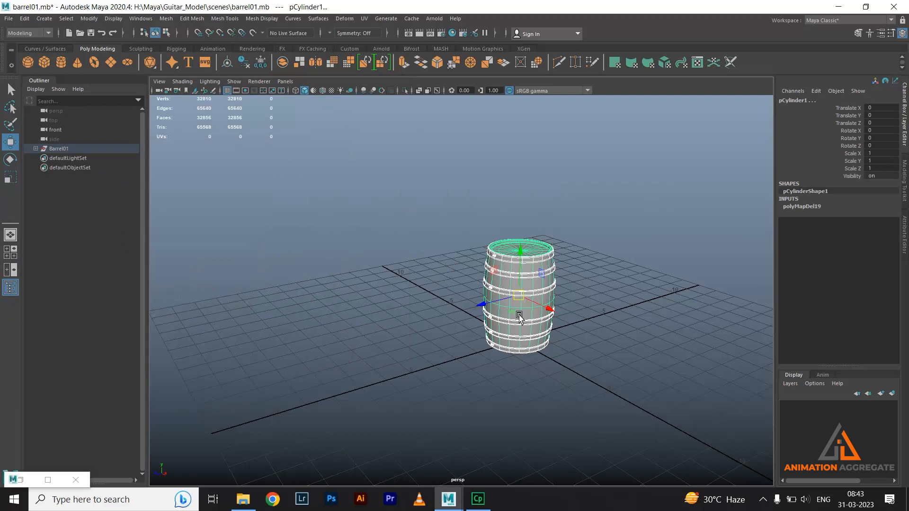
Step: Reset the Planar Mapping options and project UVs onto all the barrel meshes from the Camera with Keep image width/height ratio enabled
{"action": "left_click_drag", "start_coordinate": [465, 327], "coordinate": [491, 309], "text": "alt"}
{"action": "middle_click_drag", "start_coordinate": [490, 308], "coordinate": [507, 291], "text": "alt"}
{"action": "right_click_drag", "start_coordinate": [507, 291], "coordinate": [506, 233], "text": "alt"}
{"action": "left_click_drag", "start_coordinate": [489, 257], "coordinate": [491, 266], "text": "alt"}
{"action": "right_click_drag", "start_coordinate": [545, 325], "coordinate": [531, 310], "text": "alt"}
{"action": "left_click_drag", "start_coordinate": [530, 310], "coordinate": [534, 335], "text": "alt"}
{"action": "right_click_drag", "start_coordinate": [534, 335], "coordinate": [537, 323], "text": "alt"}
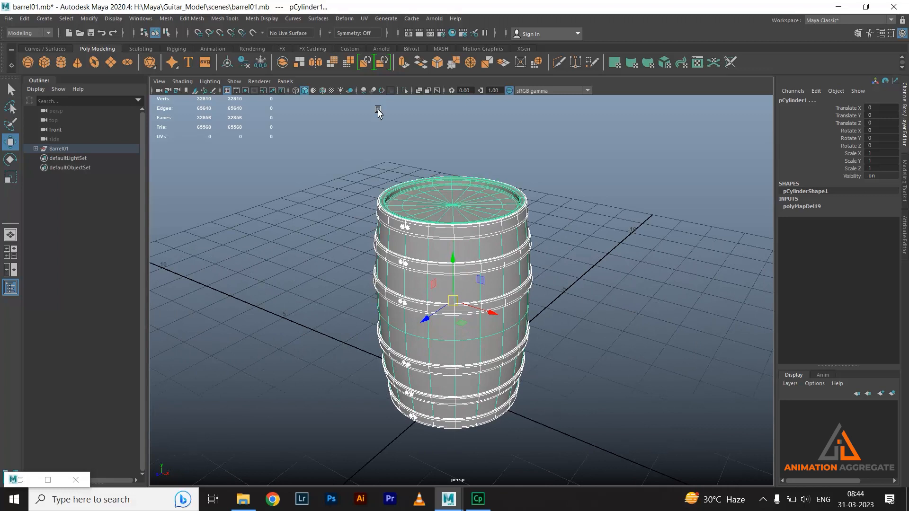
{"action": "left_click", "coordinate": [365, 18]}
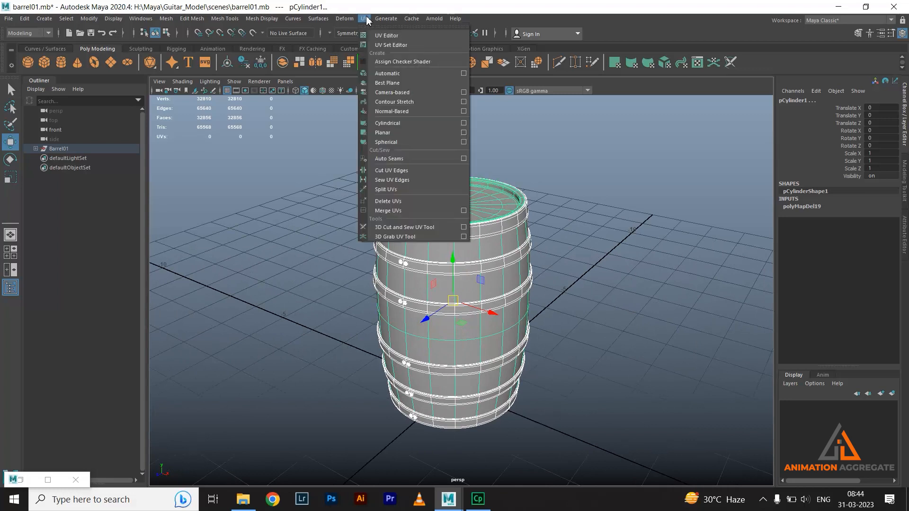
{"action": "left_click", "coordinate": [464, 133]}
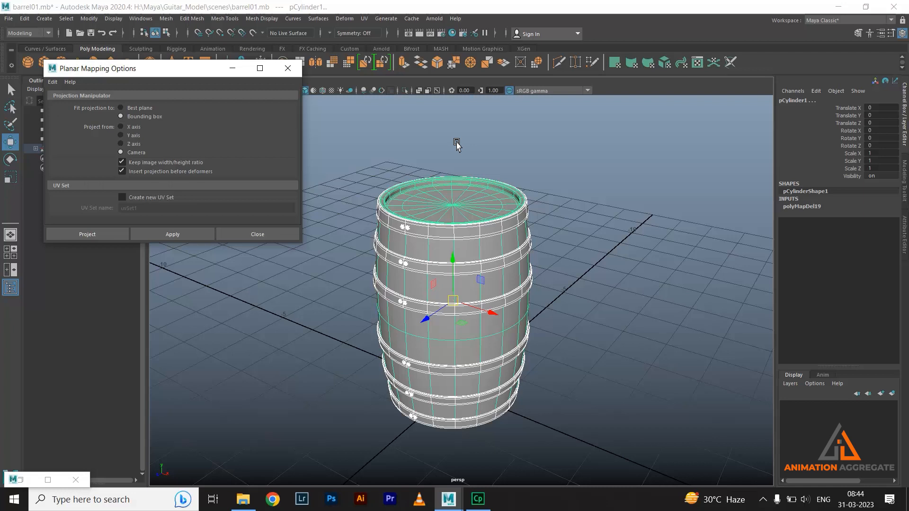
{"action": "left_click", "coordinate": [53, 82]}
{"action": "left_click", "coordinate": [71, 100]}
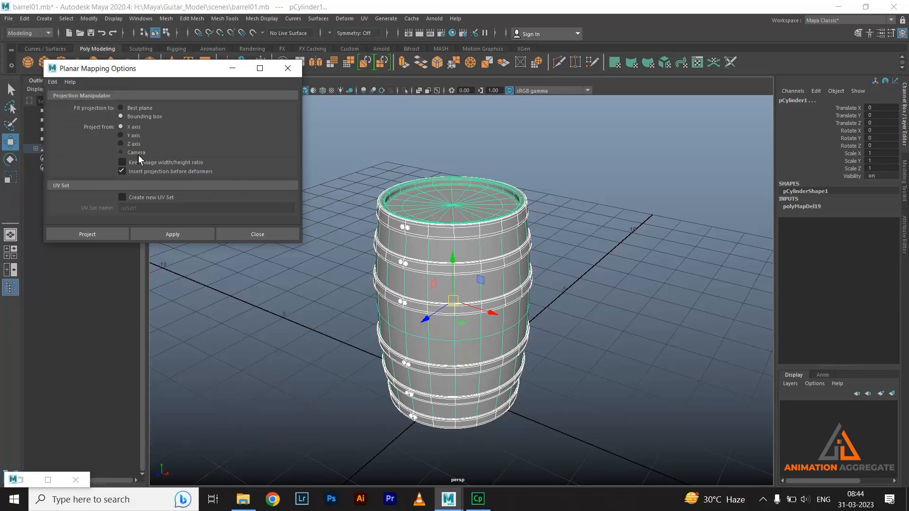
{"action": "left_click", "coordinate": [137, 153]}
{"action": "left_click", "coordinate": [175, 163]}
{"action": "left_click", "coordinate": [98, 233]}
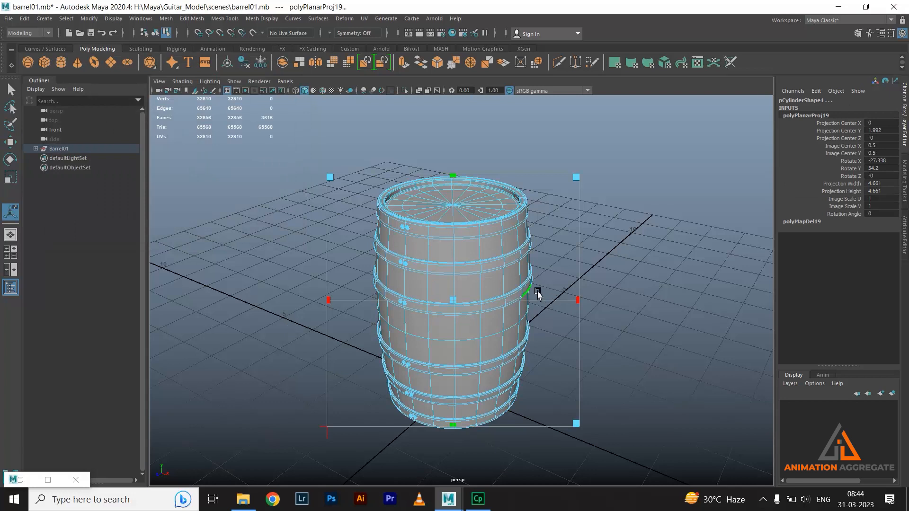
Step: Inspect the projected UVs with the checker map displayed on the barrel, then switch the checker map off
{"action": "left_click", "coordinate": [21, 480]}
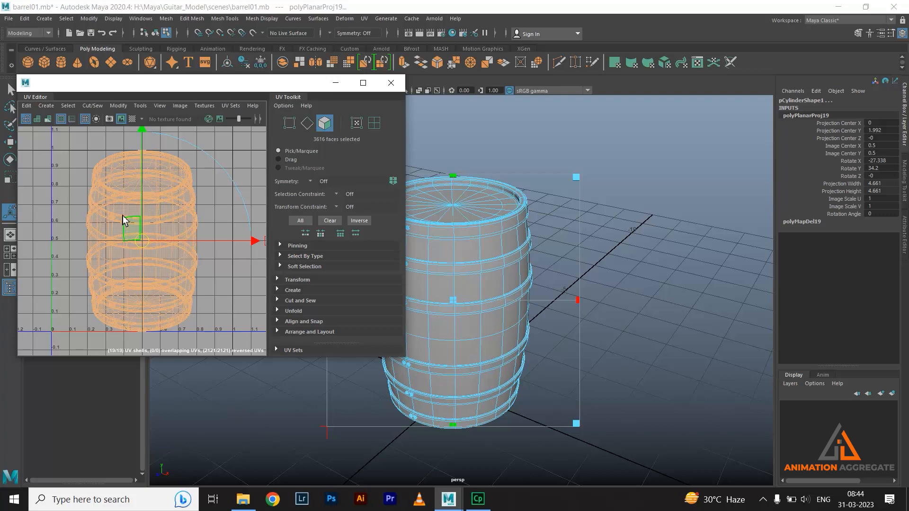
{"action": "left_click", "coordinate": [133, 119]}
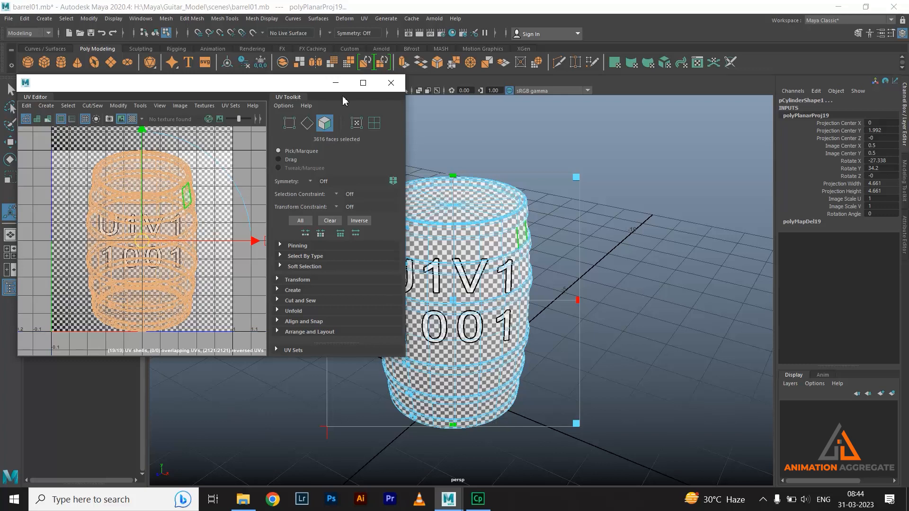
{"action": "left_click", "coordinate": [336, 83]}
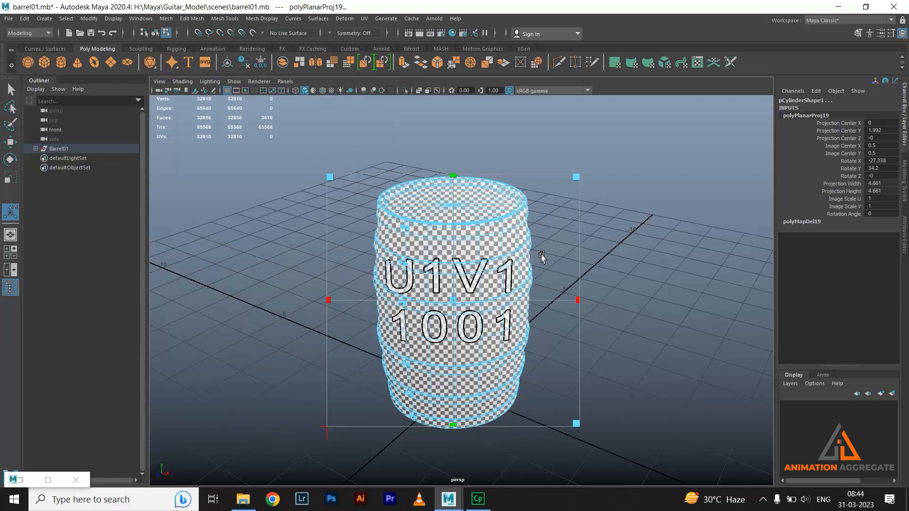
{"action": "mouse_move", "coordinate": [384, 316]}
{"action": "left_mouse_down", "text": "alt"}
{"action": "mouse_move", "coordinate": [410, 321]}
{"action": "mouse_move", "coordinate": [508, 298]}
{"action": "mouse_move", "coordinate": [552, 328]}
{"action": "mouse_move", "coordinate": [600, 308]}
{"action": "mouse_move", "coordinate": [510, 314]}
{"action": "mouse_move", "coordinate": [286, 270]}
{"action": "mouse_move", "coordinate": [308, 300]}
{"action": "mouse_move", "coordinate": [300, 296]}
{"action": "mouse_move", "coordinate": [385, 305]}
{"action": "mouse_move", "coordinate": [407, 332]}
{"action": "mouse_move", "coordinate": [385, 319]}
{"action": "mouse_move", "coordinate": [393, 322]}
{"action": "left_mouse_up", "text": "alt"}
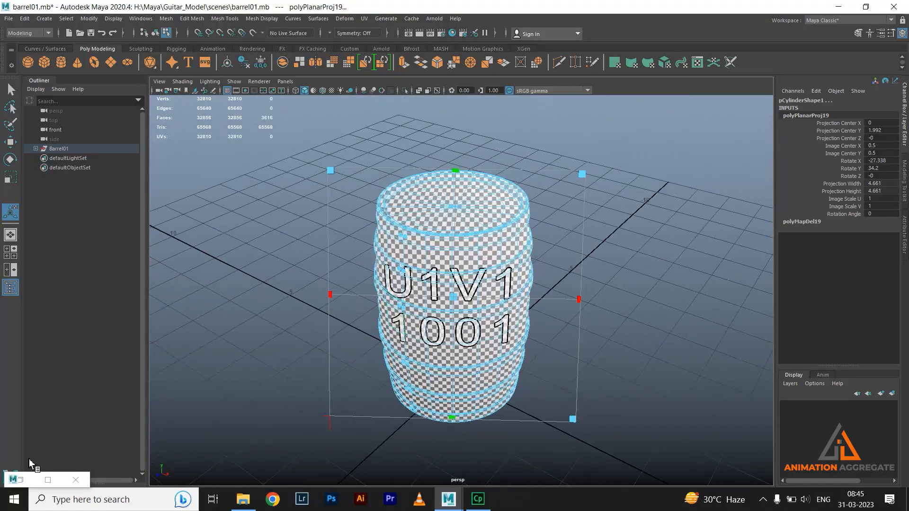
{"action": "left_click", "coordinate": [21, 479]}
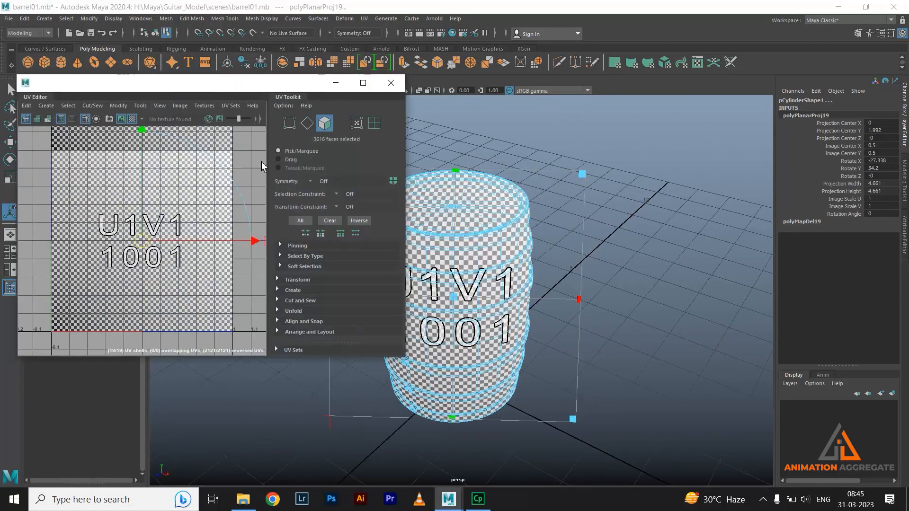
{"action": "left_click", "coordinate": [132, 119]}
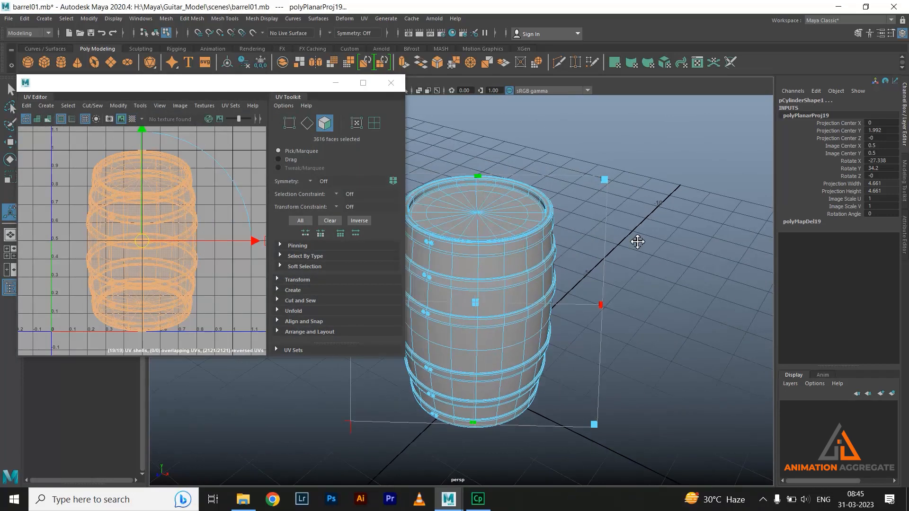
Step: Select only the main barrel body in object mode, move the UV Editor aside and isolate the body in the viewport
{"action": "left_click_drag", "start_coordinate": [635, 241], "coordinate": [605, 142], "text": "alt"}
{"action": "left_click", "coordinate": [604, 142]}
{"action": "right_click_drag", "start_coordinate": [613, 217], "coordinate": [647, 191]}
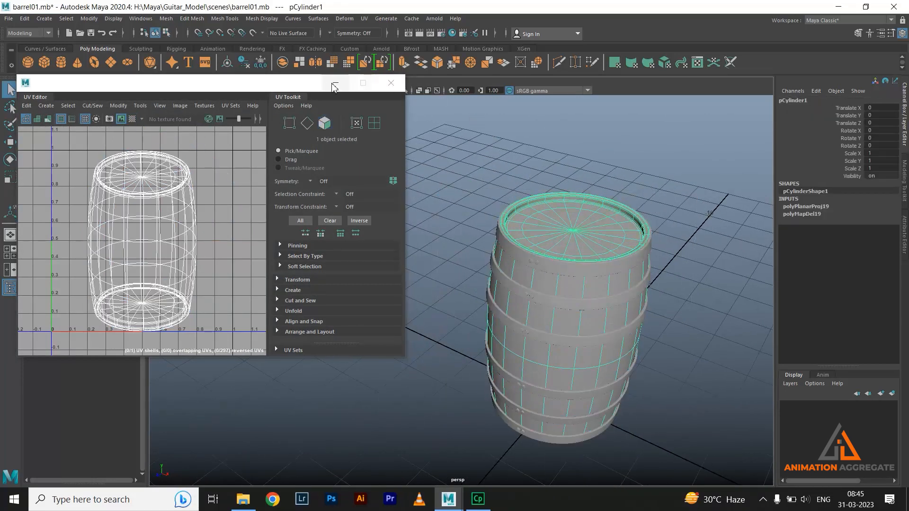
{"action": "left_click_drag", "start_coordinate": [292, 80], "coordinate": [274, 100]}
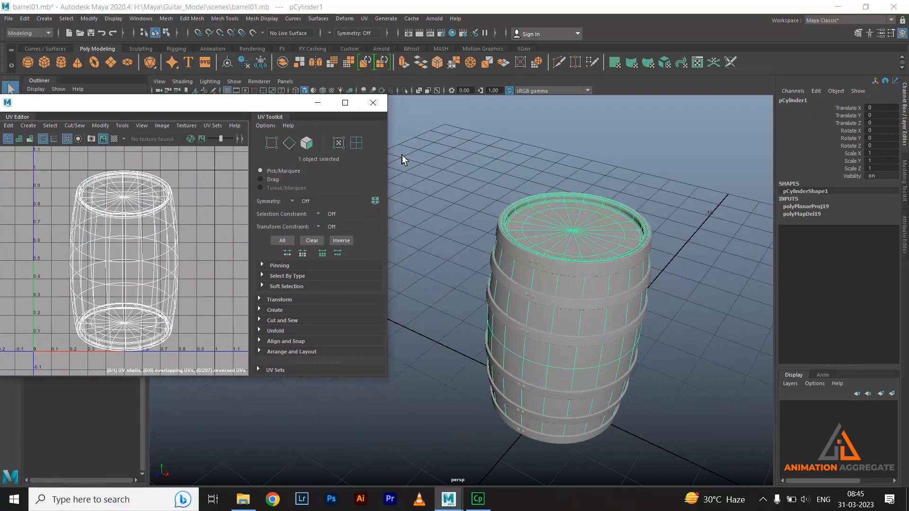
{"action": "left_click", "coordinate": [405, 90]}
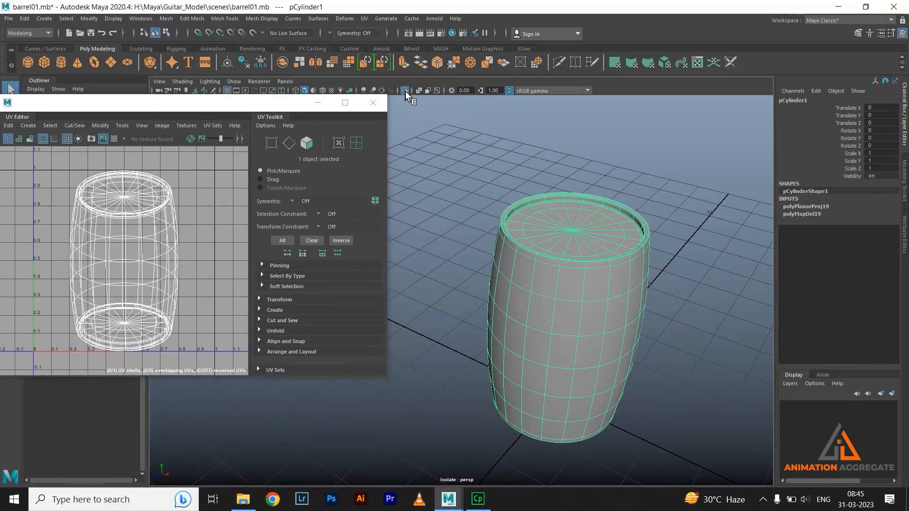
Step: Activate the 3D Cut and Sew UV Tool on the barrel body and cut the edge loop around the recessed top cap
{"action": "scroll", "coordinate": [634, 260], "scroll_direction": "up", "scroll_amount": 5}
{"action": "scroll", "coordinate": [579, 260], "scroll_direction": "down", "scroll_amount": 6}
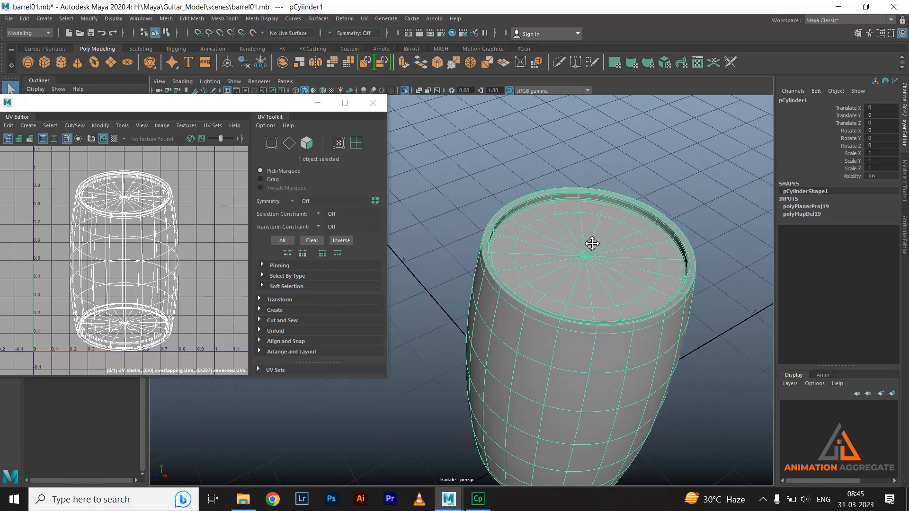
{"action": "left_click_drag", "start_coordinate": [569, 268], "coordinate": [533, 278], "text": "alt"}
{"action": "scroll", "coordinate": [533, 278], "scroll_direction": "up", "scroll_amount": 4}
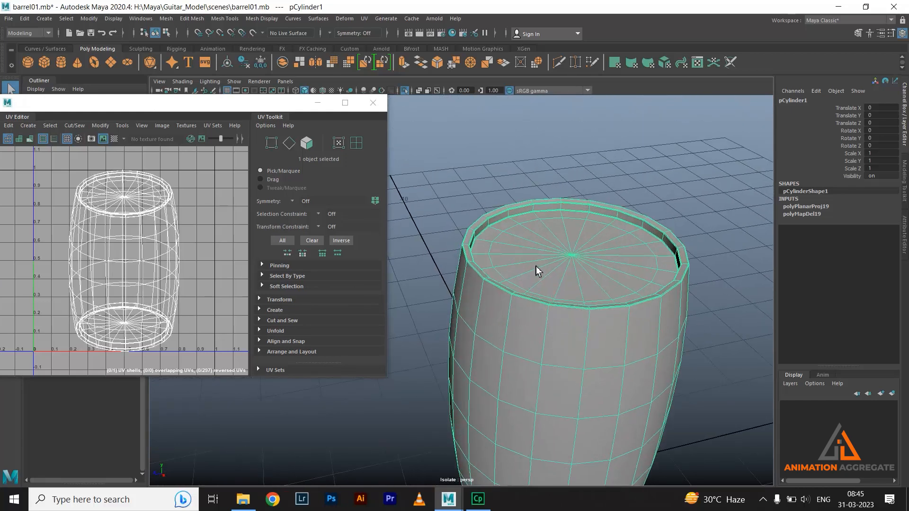
{"action": "scroll", "coordinate": [522, 250], "scroll_direction": "up", "scroll_amount": 5}
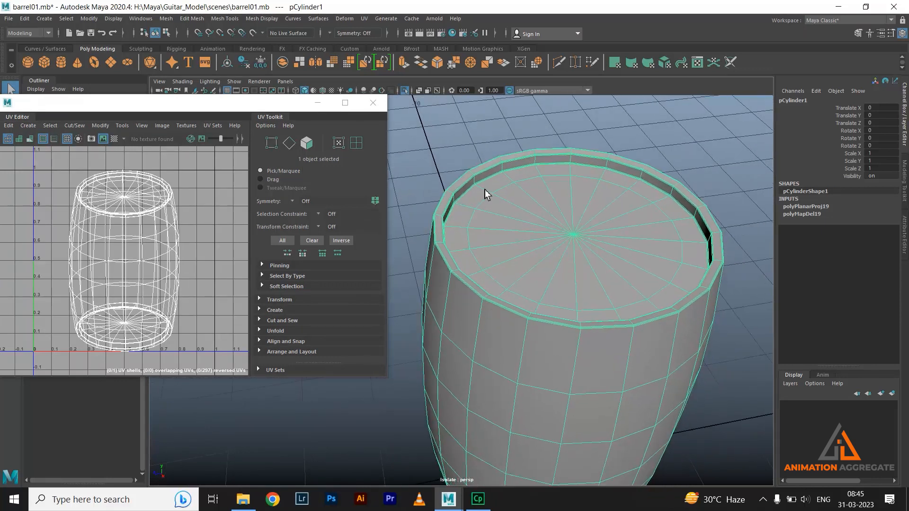
{"action": "left_click", "coordinate": [364, 18]}
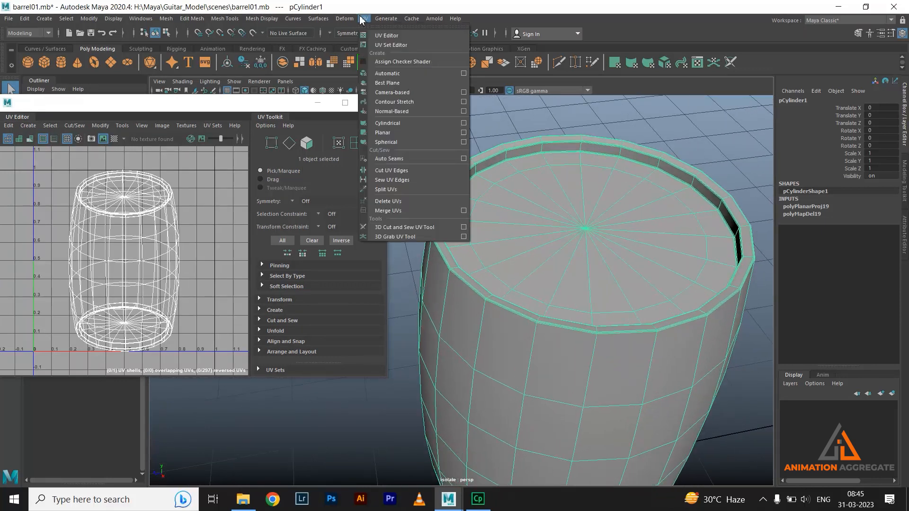
{"action": "left_click", "coordinate": [404, 227]}
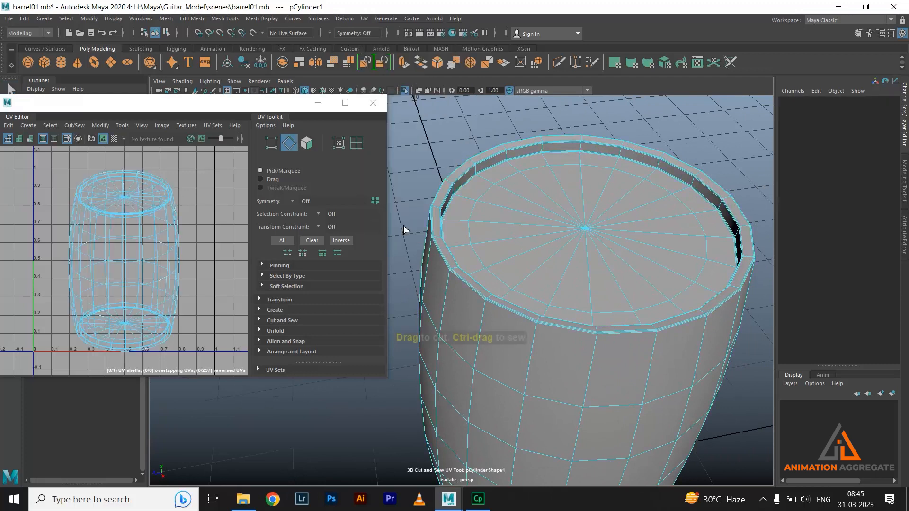
{"action": "scroll", "coordinate": [506, 219], "scroll_direction": "up", "scroll_amount": 6}
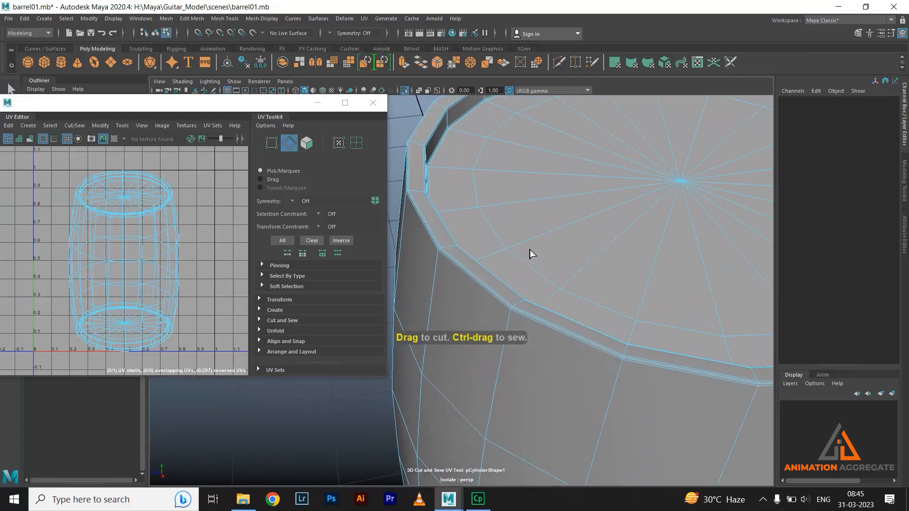
{"action": "scroll", "coordinate": [478, 196], "scroll_direction": "up", "scroll_amount": 1}
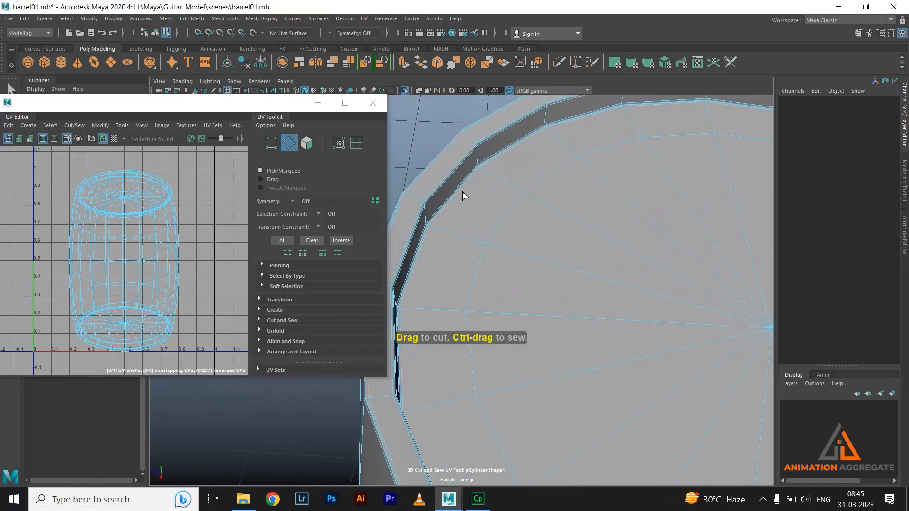
{"action": "left_click", "coordinate": [459, 197]}
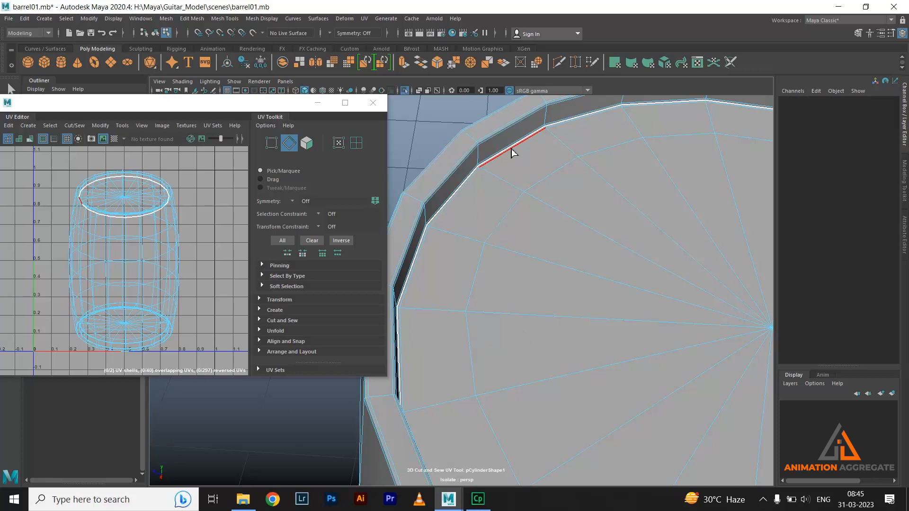
Step: Cut the matching UV edge loop around the recessed cap on the underside of the barrel body
{"action": "right_click_drag", "start_coordinate": [615, 296], "coordinate": [516, 186], "text": "alt"}
{"action": "left_click_drag", "start_coordinate": [551, 284], "coordinate": [549, 199], "text": "alt"}
{"action": "right_click_drag", "start_coordinate": [550, 202], "coordinate": [539, 187], "text": "alt"}
{"action": "middle_click_drag", "start_coordinate": [563, 209], "coordinate": [606, 276], "text": "alt"}
{"action": "right_click_drag", "start_coordinate": [536, 197], "coordinate": [548, 260], "text": "alt"}
{"action": "left_click_drag", "start_coordinate": [548, 256], "coordinate": [506, 266], "text": "alt"}
{"action": "middle_click_drag", "start_coordinate": [474, 200], "coordinate": [563, 261], "text": "alt"}
{"action": "right_click_drag", "start_coordinate": [562, 264], "coordinate": [545, 240], "text": "alt"}
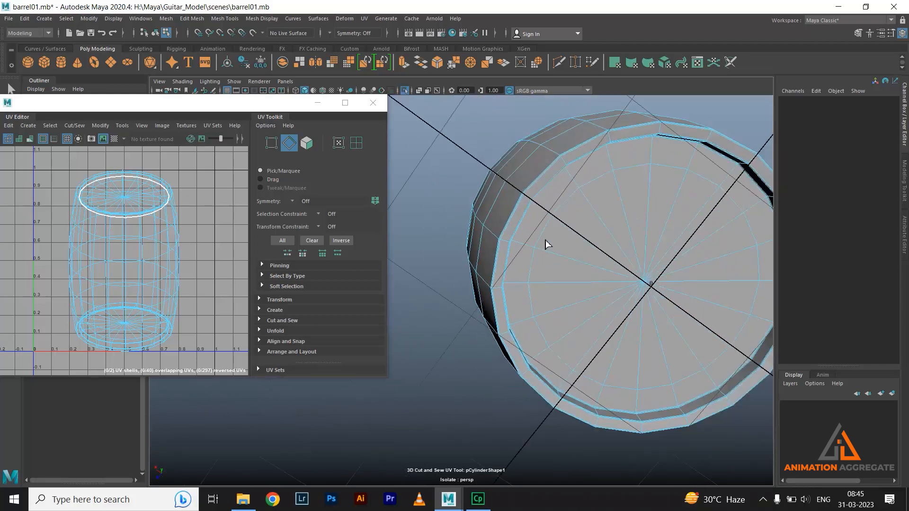
{"action": "left_click_drag", "start_coordinate": [545, 241], "coordinate": [477, 211], "text": "alt"}
{"action": "right_click_drag", "start_coordinate": [475, 213], "coordinate": [493, 285], "text": "alt"}
{"action": "left_click_drag", "start_coordinate": [493, 286], "coordinate": [483, 287], "text": "alt"}
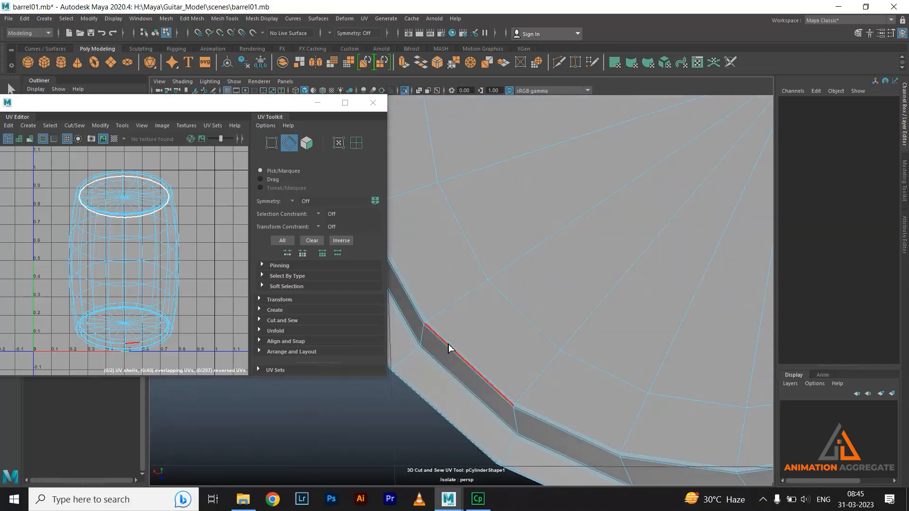
{"action": "double_click", "coordinate": [449, 349]}
Step: Turn off isolation to show the whole barrel with its bands and examine its sides for a vertical seam location
{"action": "right_click_drag", "start_coordinate": [596, 283], "coordinate": [488, 149], "text": "alt"}
{"action": "left_click_drag", "start_coordinate": [528, 201], "coordinate": [478, 178], "text": "alt"}
{"action": "left_click", "coordinate": [406, 90]}
{"action": "right_click_drag", "start_coordinate": [478, 178], "coordinate": [574, 278], "text": "alt"}
{"action": "mouse_move", "coordinate": [574, 278]}
{"action": "left_mouse_down", "text": "alt"}
{"action": "mouse_move", "coordinate": [547, 213]}
{"action": "mouse_move", "coordinate": [572, 270]}
{"action": "left_mouse_up", "text": "alt"}
{"action": "right_click_drag", "start_coordinate": [572, 270], "coordinate": [584, 278], "text": "alt"}
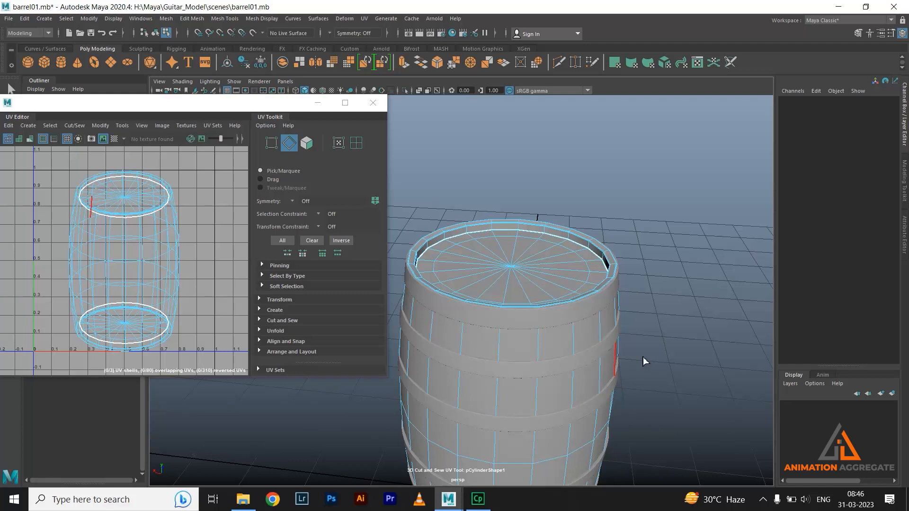
{"action": "right_click_drag", "start_coordinate": [642, 357], "coordinate": [608, 317], "text": "alt"}
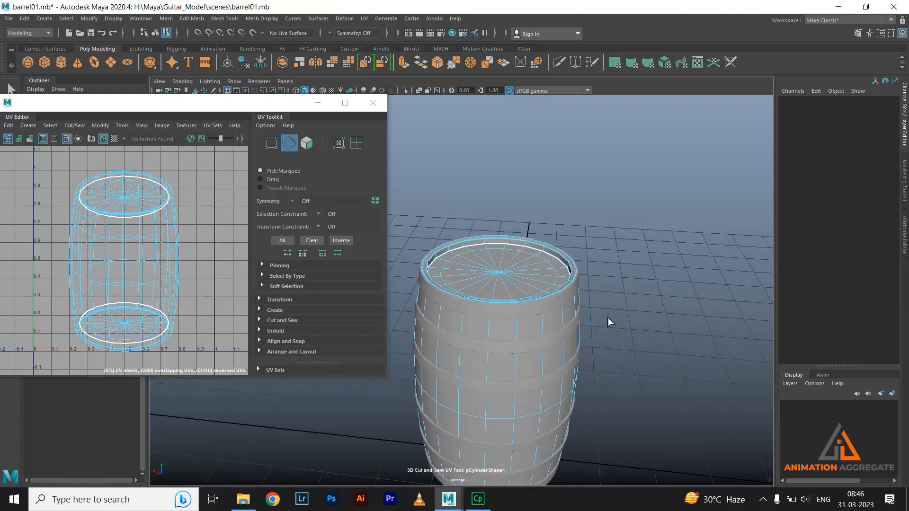
{"action": "left_click_drag", "start_coordinate": [515, 311], "coordinate": [430, 300], "text": "alt"}
{"action": "left_click_drag", "start_coordinate": [459, 254], "coordinate": [610, 354], "text": "alt"}
{"action": "left_click_drag", "start_coordinate": [592, 211], "coordinate": [569, 231], "text": "alt"}
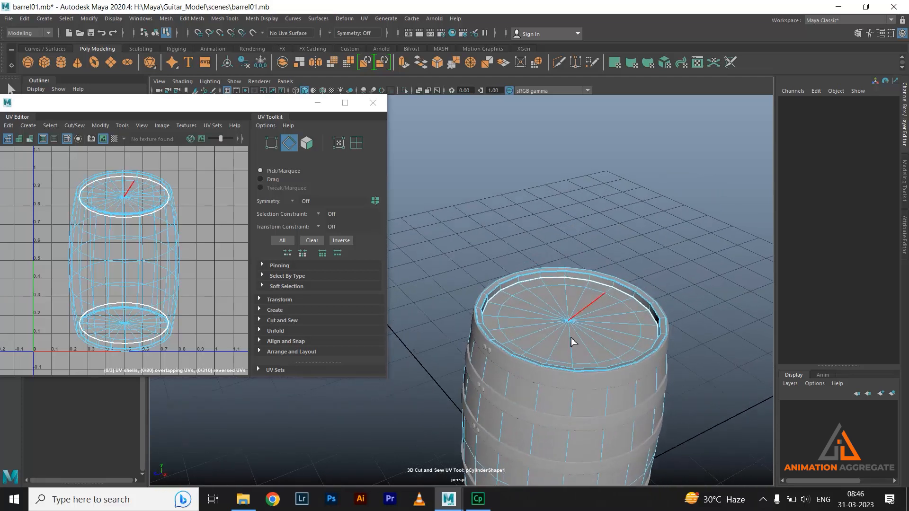
Step: Restart the 3D Cut and Sew UV Tool and cut a vertical seam down the barrel body from the top cap loop to the bottom one
{"action": "left_click", "coordinate": [638, 293]}
{"action": "left_click_drag", "start_coordinate": [675, 336], "coordinate": [497, 284], "text": "alt"}
{"action": "middle_click_drag", "start_coordinate": [504, 241], "coordinate": [671, 313], "text": "alt"}
{"action": "right_click_drag", "start_coordinate": [576, 274], "coordinate": [651, 321], "text": "alt"}
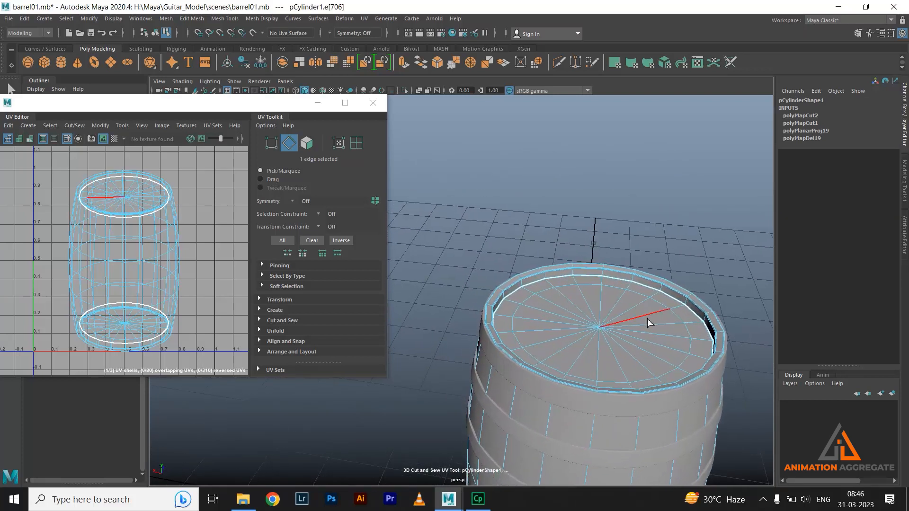
{"action": "key", "text": "f"}
{"action": "left_click_drag", "start_coordinate": [648, 322], "coordinate": [651, 339], "text": "alt"}
{"action": "right_click_drag", "start_coordinate": [651, 339], "coordinate": [544, 284], "text": "alt"}
{"action": "left_click_drag", "start_coordinate": [543, 288], "coordinate": [534, 308], "text": "alt"}
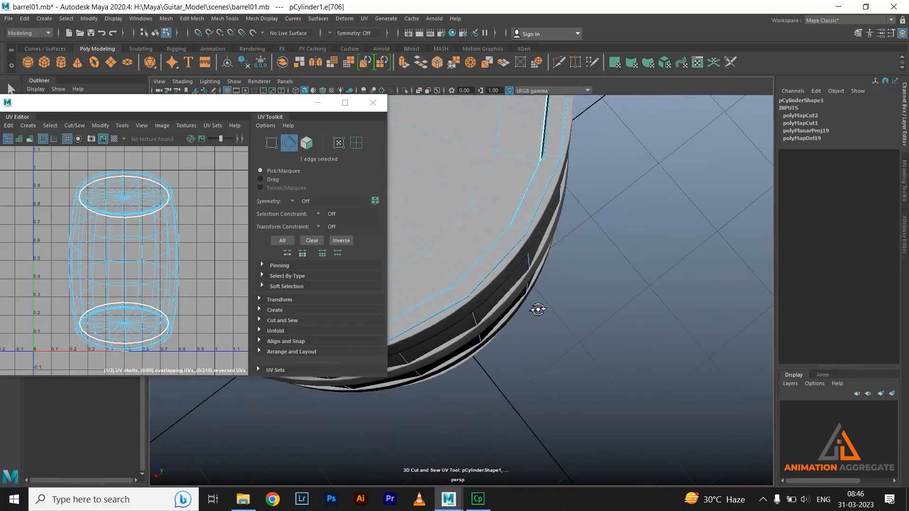
{"action": "left_click", "coordinate": [364, 18]}
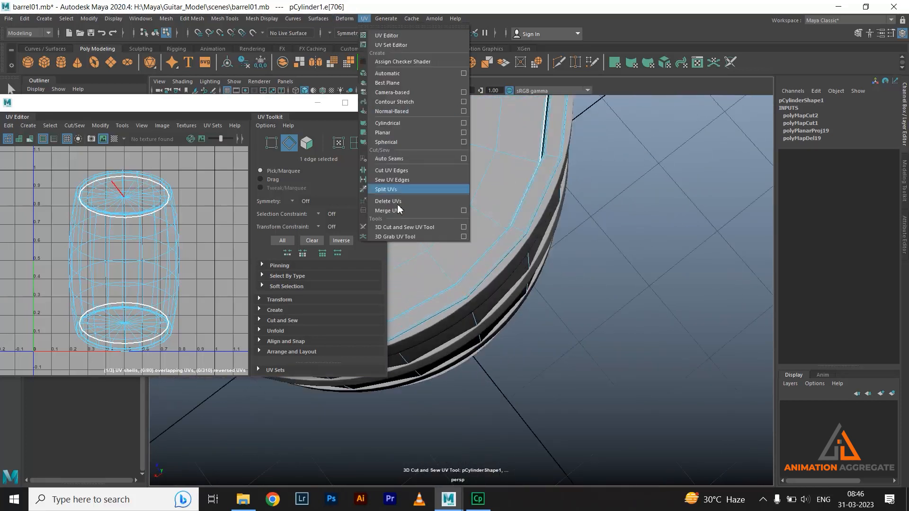
{"action": "left_click", "coordinate": [404, 226]}
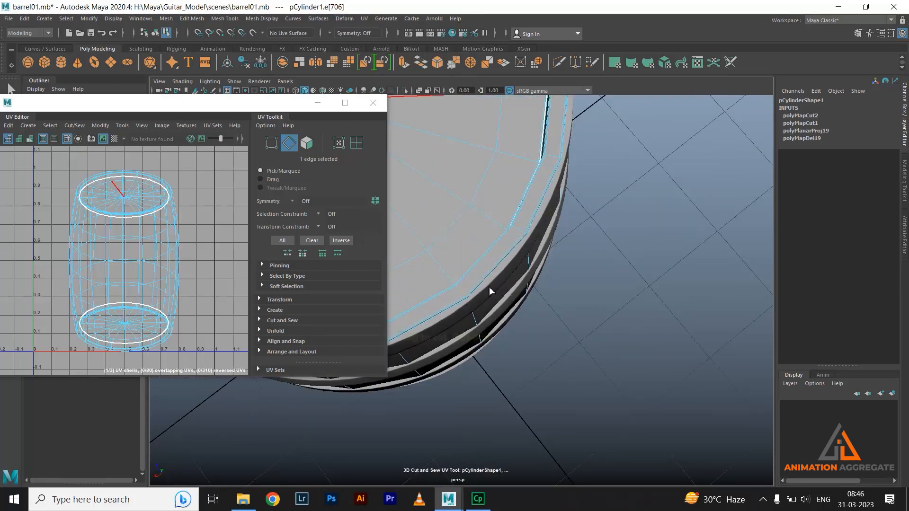
{"action": "left_click", "coordinate": [463, 292]}
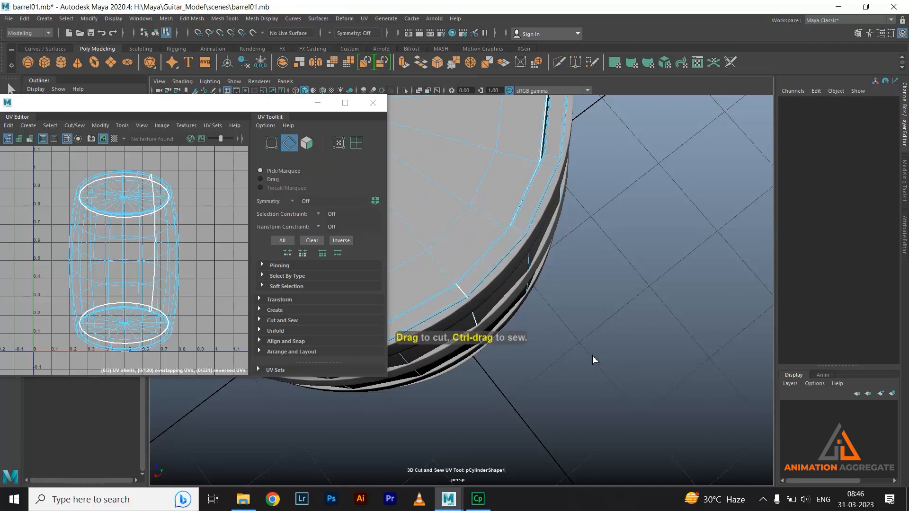
Step: Examine the cut seams on the rim, the cap and all around the side of the barrel
{"action": "left_click_drag", "start_coordinate": [530, 323], "coordinate": [630, 282], "text": "alt"}
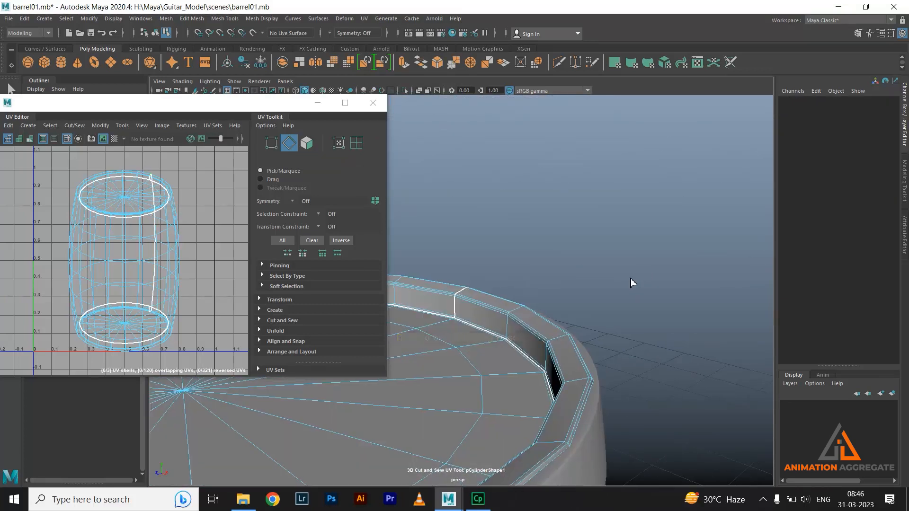
{"action": "left_click", "coordinate": [453, 318]}
{"action": "left_click_drag", "start_coordinate": [590, 381], "coordinate": [439, 367], "text": "alt"}
{"action": "scroll", "coordinate": [583, 358], "scroll_direction": "down", "scroll_amount": 5}
{"action": "middle_click_drag", "start_coordinate": [468, 425], "coordinate": [518, 234], "text": "alt"}
{"action": "left_click_drag", "start_coordinate": [568, 400], "coordinate": [490, 119], "text": "alt"}
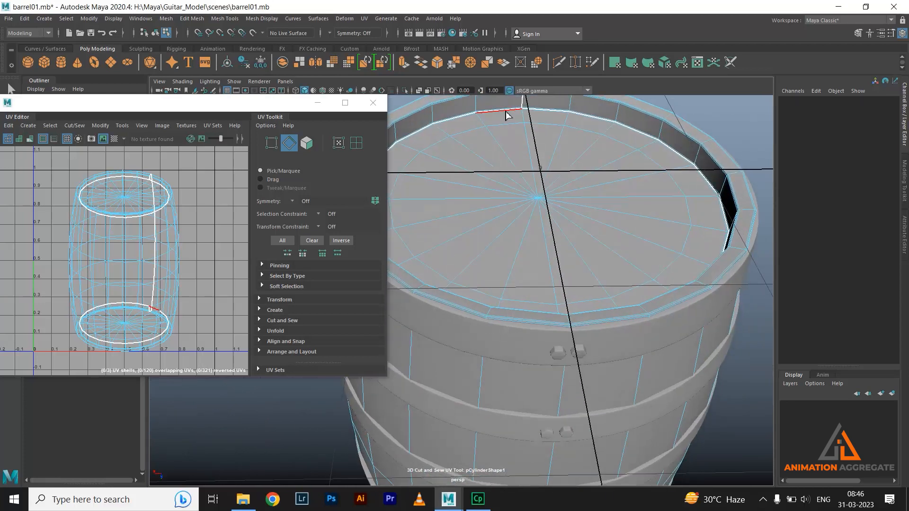
{"action": "left_click_drag", "start_coordinate": [531, 126], "coordinate": [605, 274], "text": "alt"}
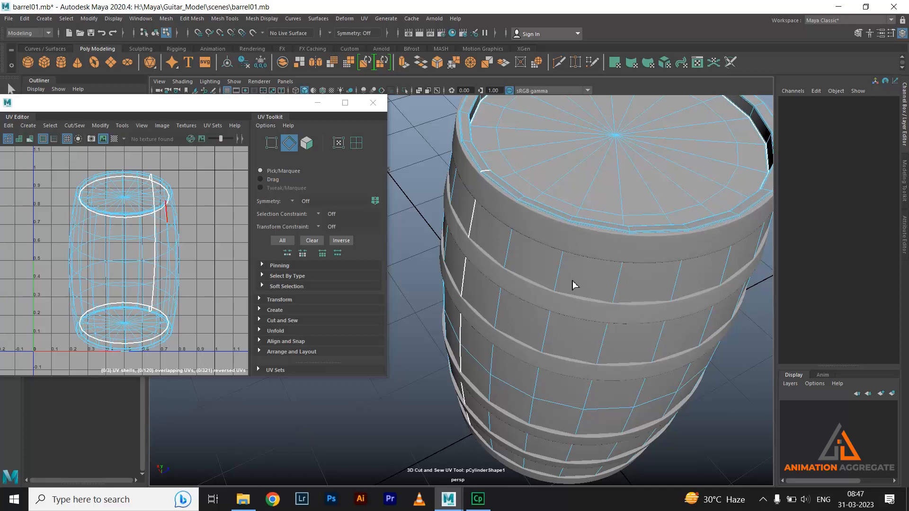
{"action": "left_click_drag", "start_coordinate": [722, 320], "coordinate": [562, 240], "text": "alt"}
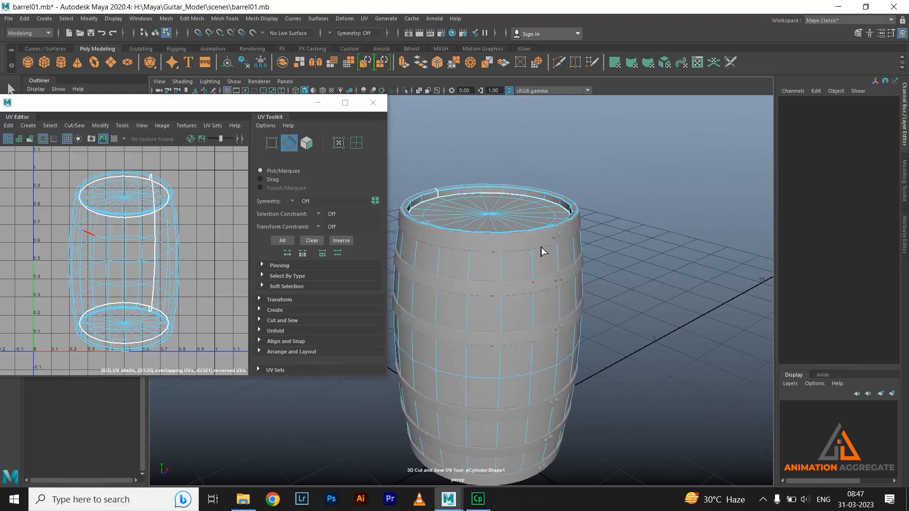
{"action": "left_click_drag", "start_coordinate": [542, 250], "coordinate": [555, 291], "text": "alt"}
{"action": "right_click_drag", "start_coordinate": [552, 288], "coordinate": [522, 258], "text": "alt"}
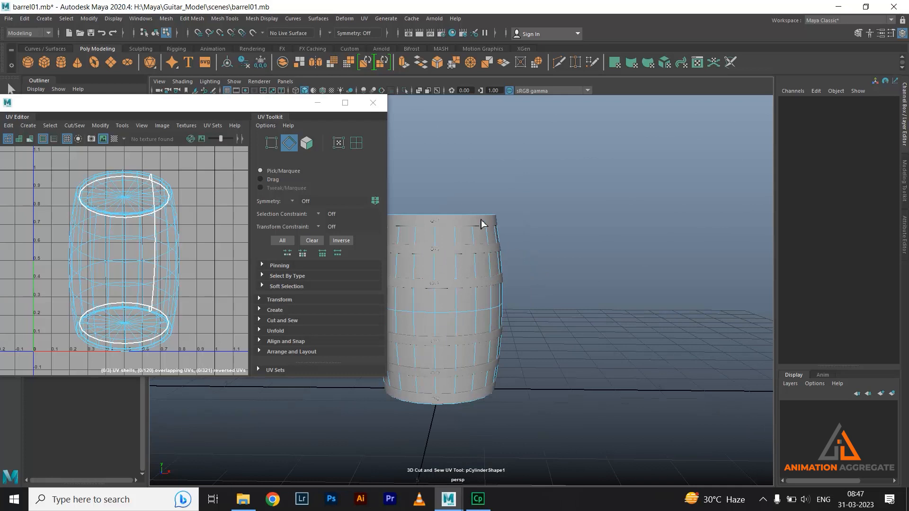
{"action": "left_click_drag", "start_coordinate": [434, 225], "coordinate": [634, 229], "text": "alt"}
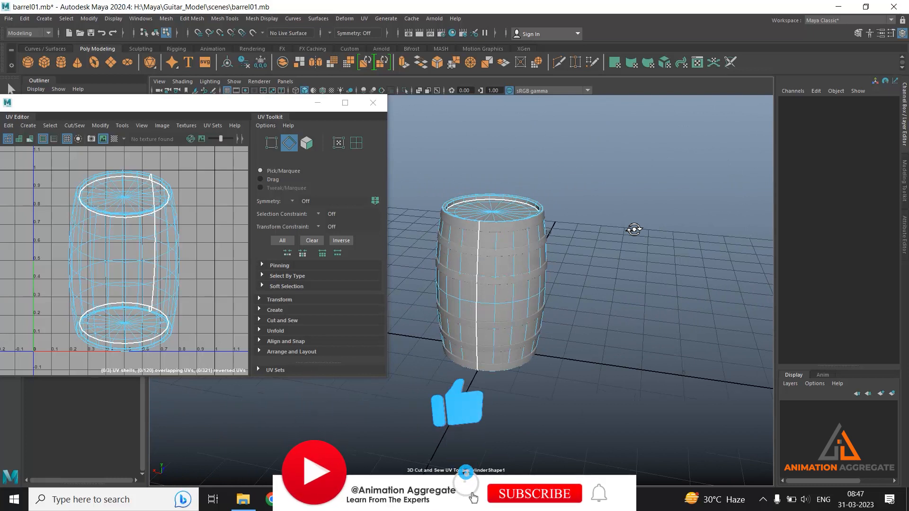
Step: Exit the 3D Cut and Sew UV Tool and arrange the UV Editor so the barrel is visible beside it
{"action": "left_click", "coordinate": [513, 236]}
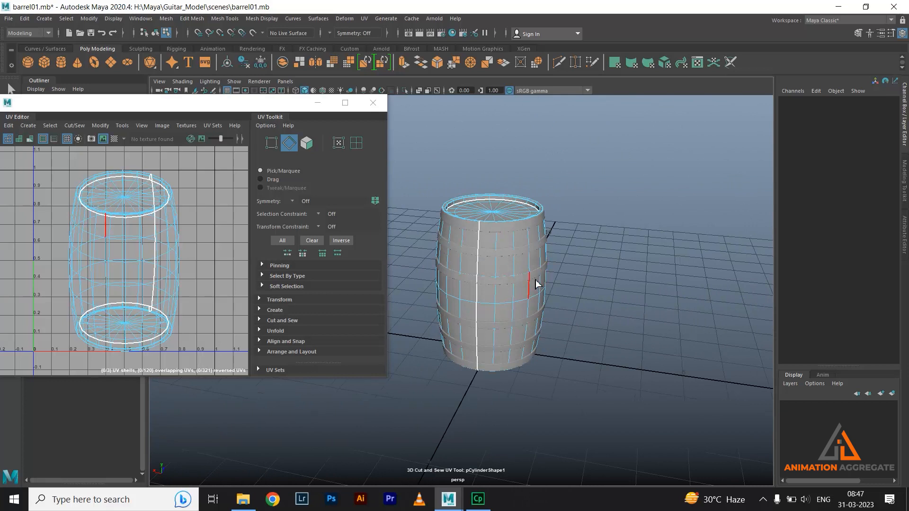
{"action": "right_click", "coordinate": [505, 246]}
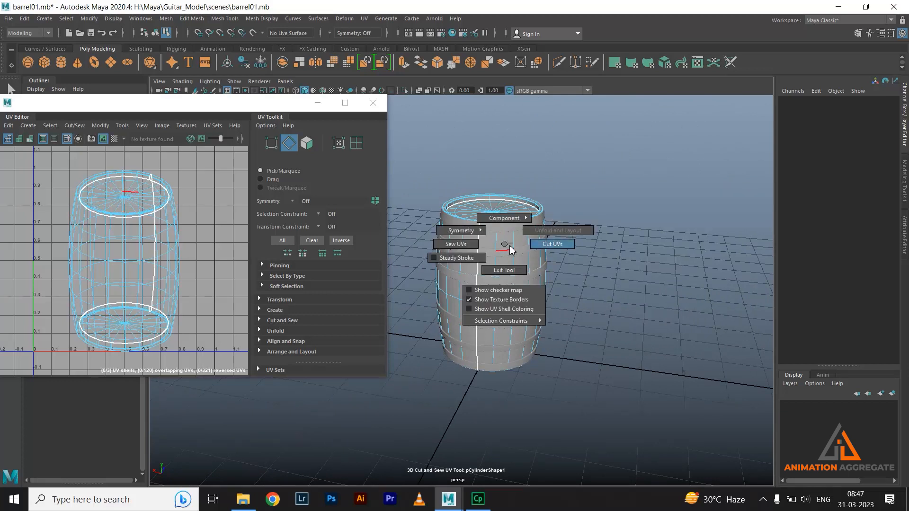
{"action": "right_click_drag", "start_coordinate": [504, 247], "coordinate": [514, 280]}
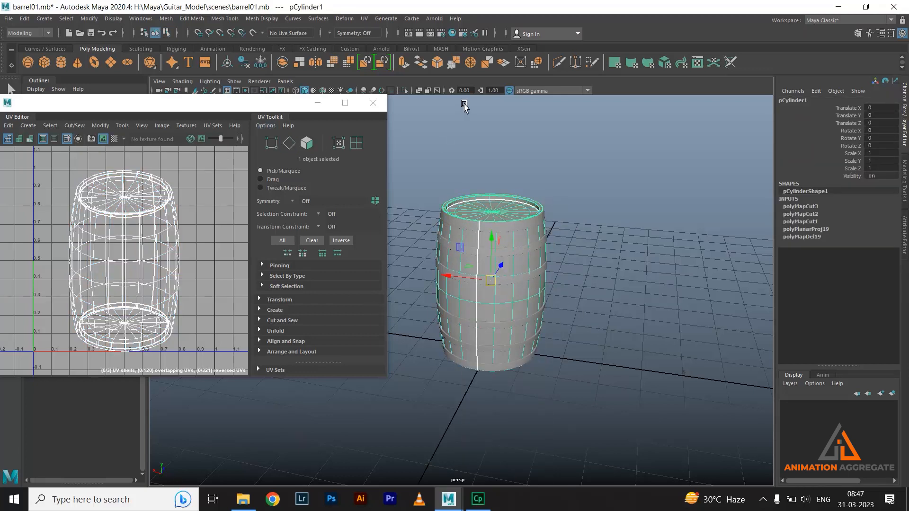
{"action": "left_click_drag", "start_coordinate": [206, 102], "coordinate": [670, 75]}
{"action": "middle_click_drag", "start_coordinate": [337, 211], "coordinate": [175, 181], "text": "alt"}
{"action": "left_click_drag", "start_coordinate": [336, 331], "coordinate": [320, 299], "text": "alt"}
{"action": "scroll", "coordinate": [320, 289], "scroll_direction": "up", "scroll_amount": 2}
{"action": "middle_click_drag", "start_coordinate": [317, 264], "coordinate": [229, 249], "text": "alt"}
{"action": "scroll", "coordinate": [493, 243], "scroll_direction": "down", "scroll_amount": 2}
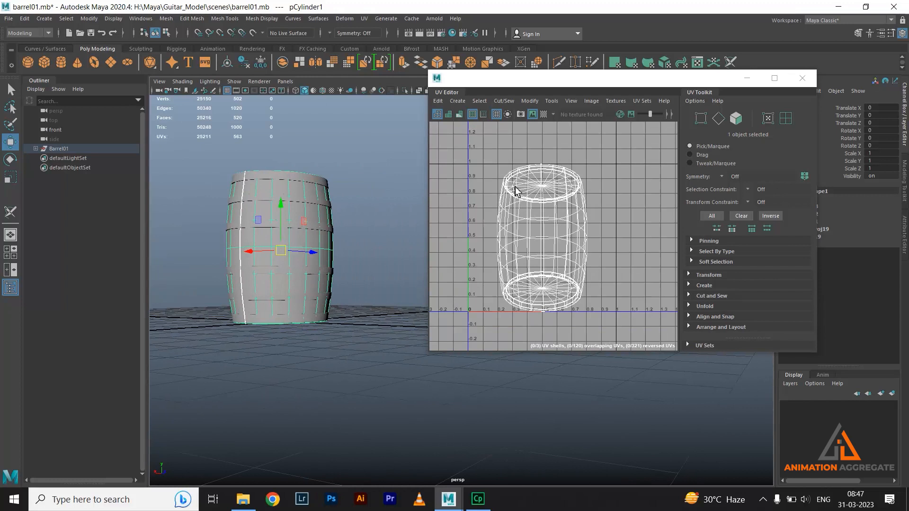
Step: Open the Unfold UVs options and check the load state of Unfold3D.mll in the Plug-in Manager by searching for "unf"
{"action": "left_click", "coordinate": [529, 102]}
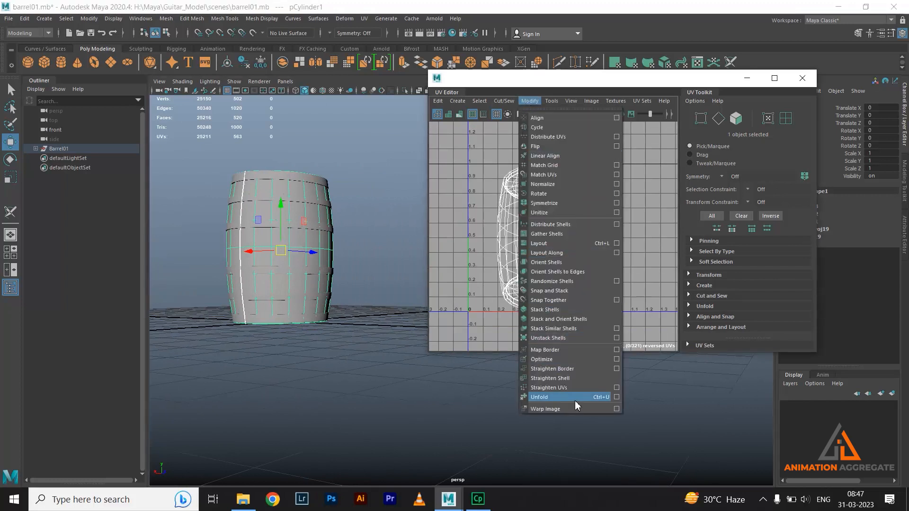
{"action": "left_click", "coordinate": [616, 397]}
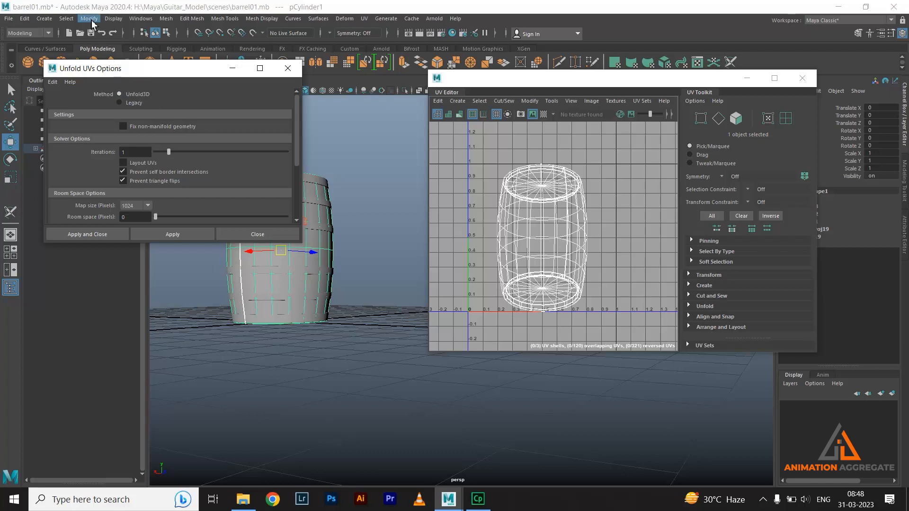
{"action": "left_click", "coordinate": [141, 18]}
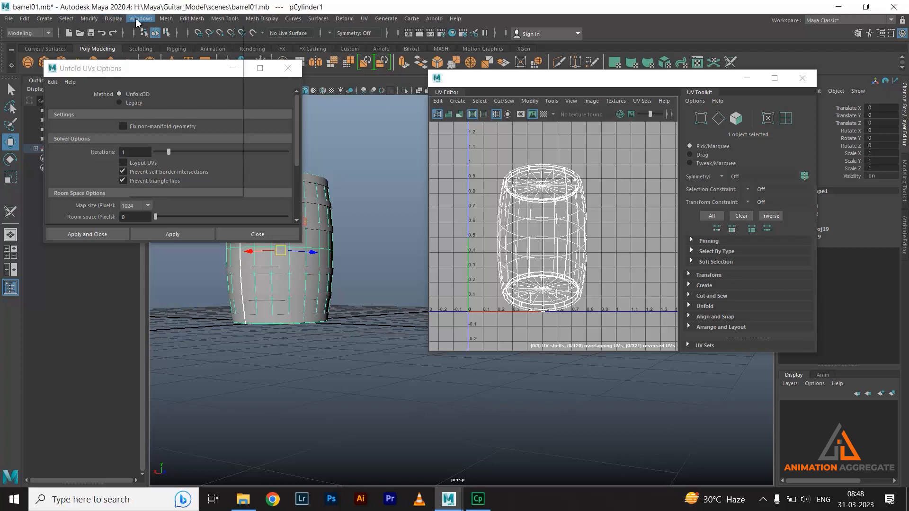
{"action": "mouse_move", "coordinate": [212, 114]}
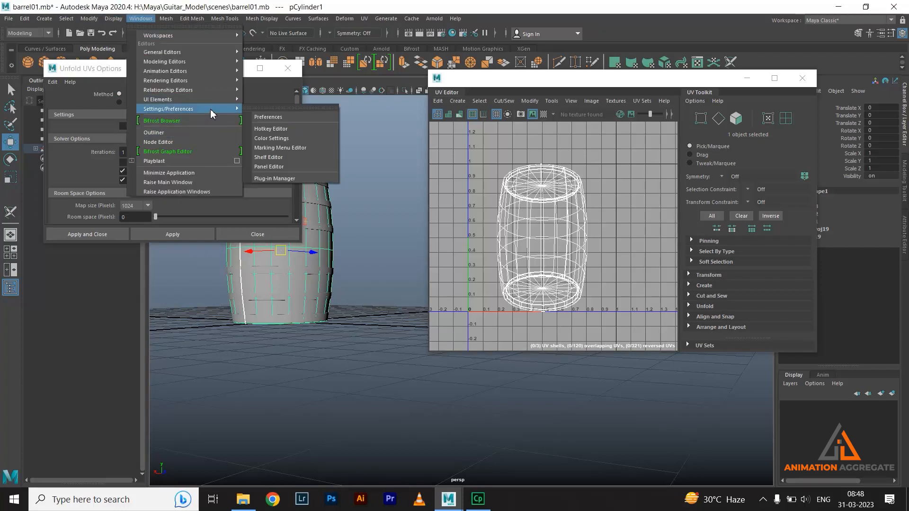
{"action": "left_click", "coordinate": [280, 180]}
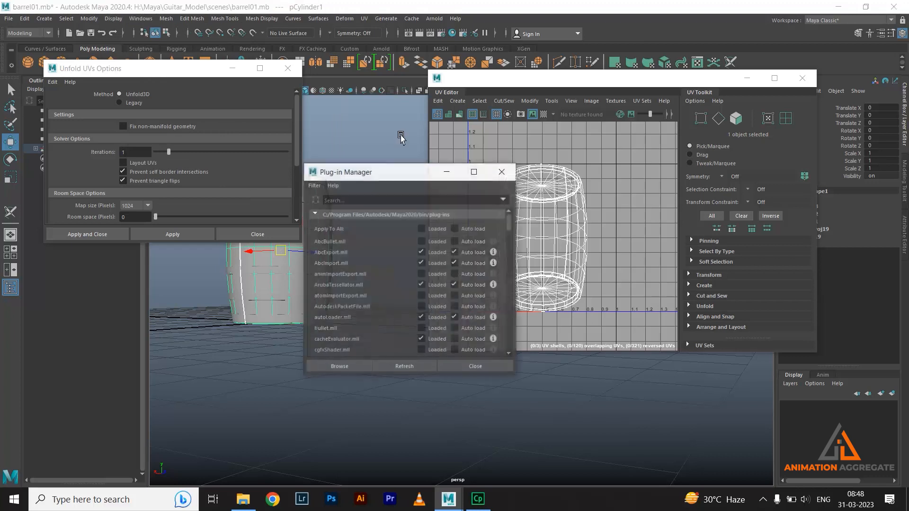
{"action": "left_click", "coordinate": [393, 200]}
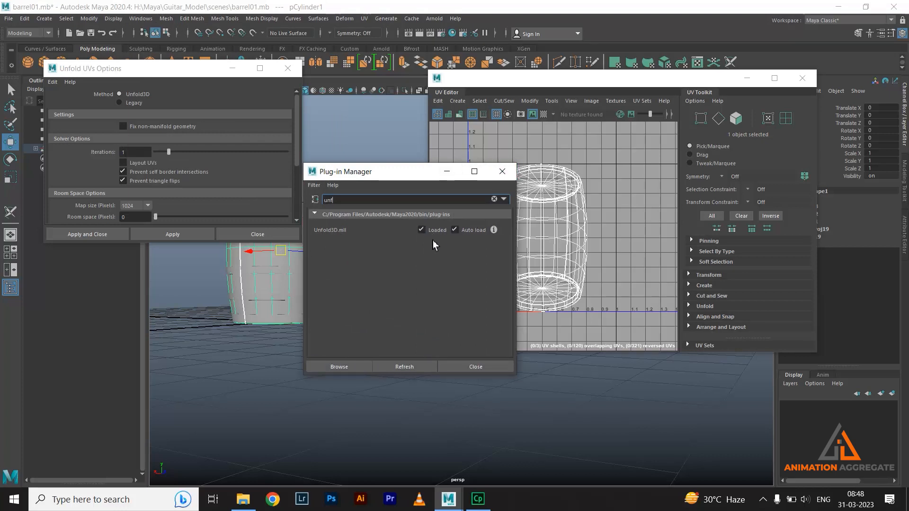
{"action": "left_click", "coordinate": [502, 172]}
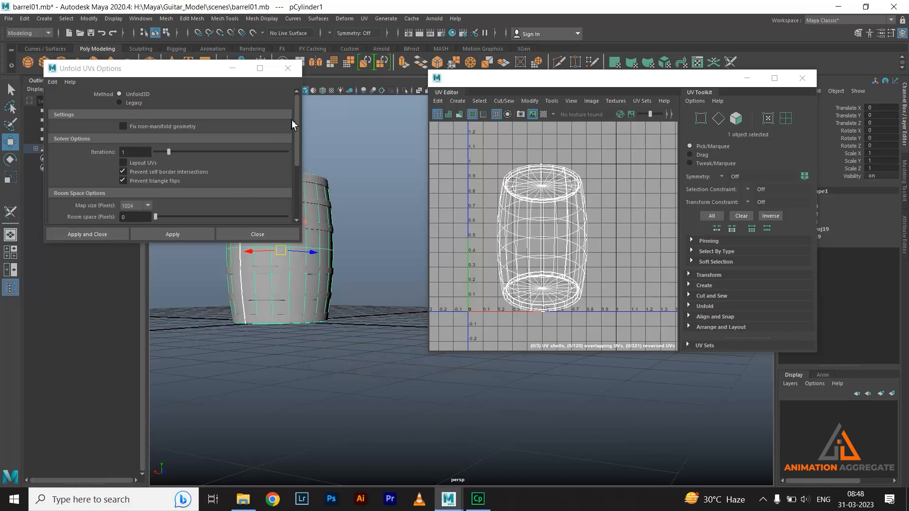
Step: Unfold the barrel body's UVs using the Unfold3D method with the current options
{"action": "mouse_move", "coordinate": [298, 115]}
{"action": "left_mouse_down"}
{"action": "mouse_move", "coordinate": [298, 131]}
{"action": "mouse_move", "coordinate": [297, 104]}
{"action": "left_mouse_up"}
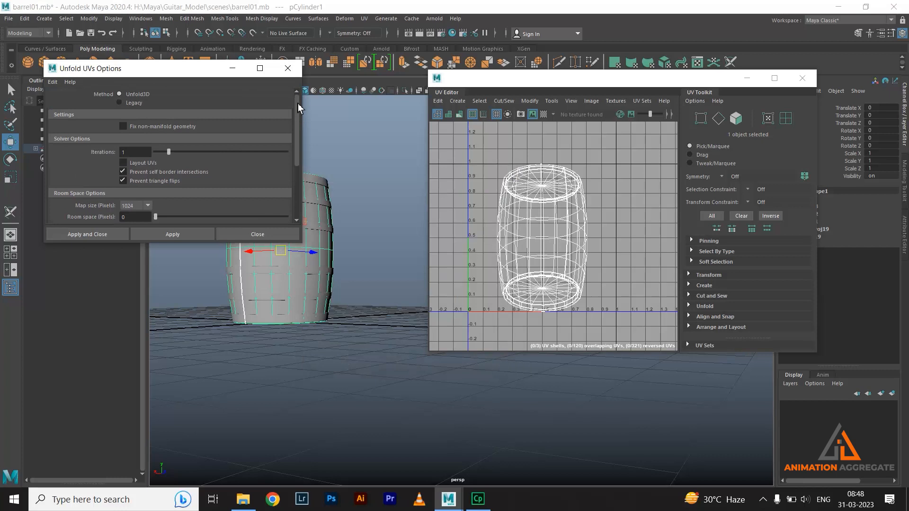
{"action": "left_click", "coordinate": [88, 234]}
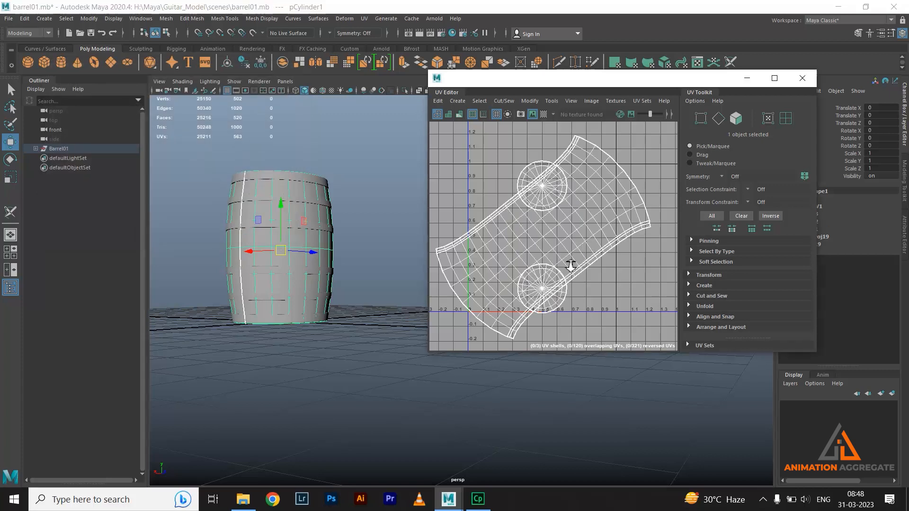
{"action": "scroll", "coordinate": [582, 259], "scroll_direction": "down", "scroll_amount": 3}
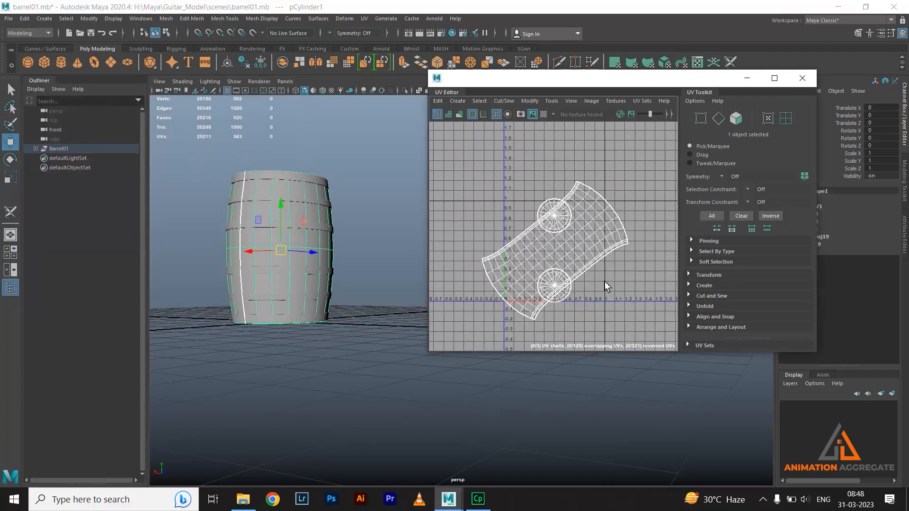
{"action": "scroll", "coordinate": [577, 256], "scroll_direction": "down", "scroll_amount": 3}
{"action": "middle_click_drag", "start_coordinate": [574, 241], "coordinate": [562, 225], "text": "alt"}
{"action": "scroll", "coordinate": [572, 215], "scroll_direction": "down", "scroll_amount": 2}
Step: Select the whole UV shell of the barrel side and scale it down uniformly to fit inside the 0–1 UV tile
{"action": "right_click_drag", "start_coordinate": [571, 211], "coordinate": [590, 212]}
{"action": "scroll", "coordinate": [635, 248], "scroll_direction": "up", "scroll_amount": 4}
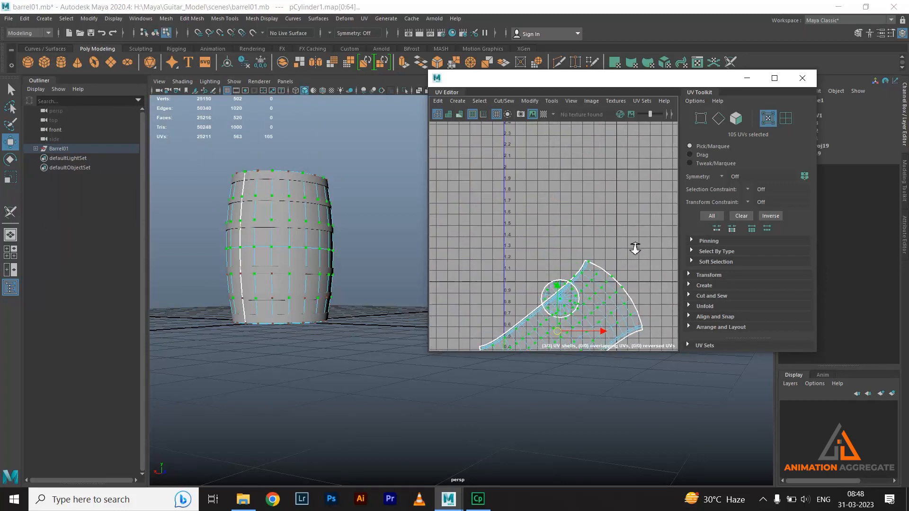
{"action": "right_click_drag", "start_coordinate": [609, 197], "coordinate": [649, 210], "text": "ctrl"}
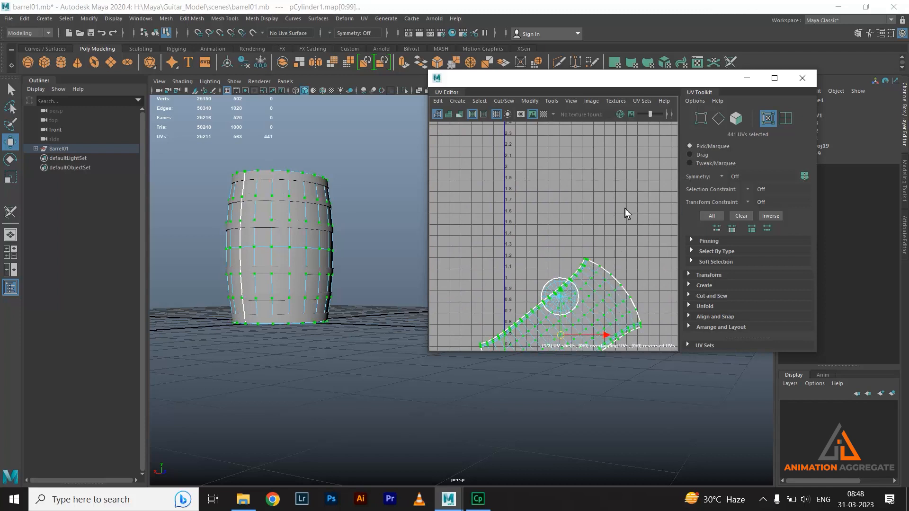
{"action": "key", "text": "r"}
{"action": "scroll", "coordinate": [588, 239], "scroll_direction": "up", "scroll_amount": 2}
{"action": "middle_click_drag", "start_coordinate": [589, 240], "coordinate": [575, 148], "text": "alt"}
{"action": "left_click_drag", "start_coordinate": [541, 277], "coordinate": [524, 279]}
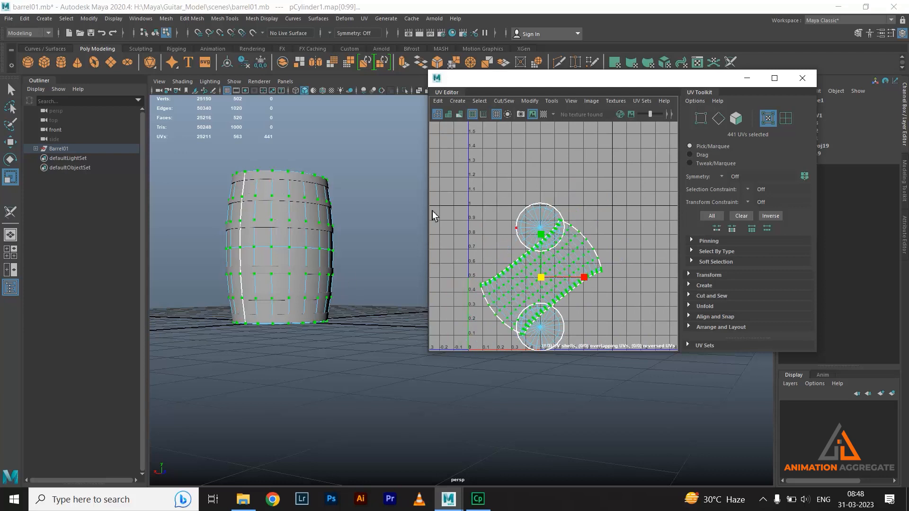
Step: Return to object selection, pick the barrel body and examine its UV distribution with the checker map displayed
{"action": "right_click_drag", "start_coordinate": [294, 189], "coordinate": [333, 174]}
{"action": "left_click", "coordinate": [337, 205]}
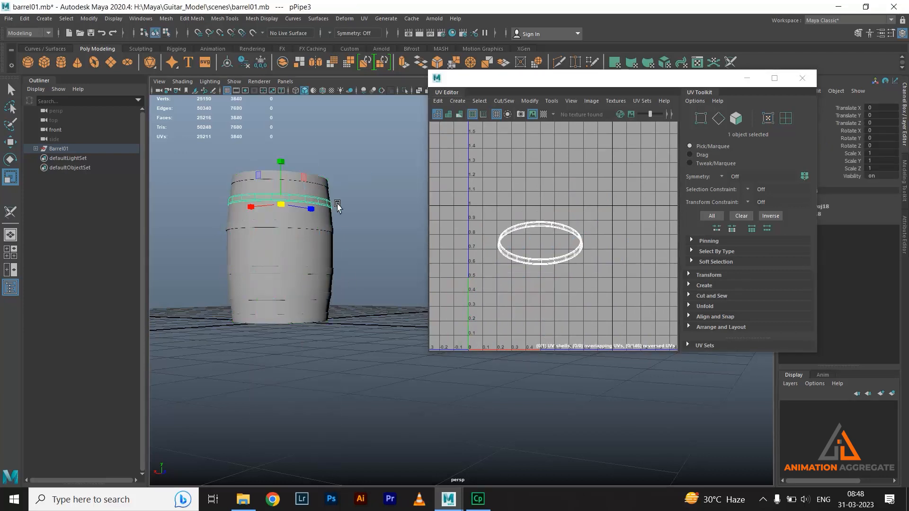
{"action": "left_click", "coordinate": [312, 244]}
{"action": "middle_click_drag", "start_coordinate": [579, 216], "coordinate": [575, 202], "text": "alt"}
{"action": "scroll", "coordinate": [564, 127], "scroll_direction": "up", "scroll_amount": 3}
{"action": "left_click", "coordinate": [543, 115]}
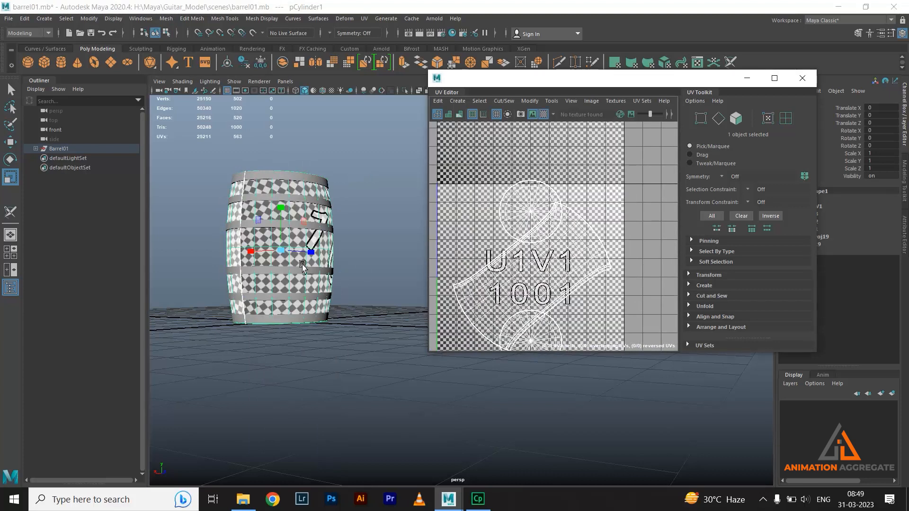
{"action": "left_click_drag", "start_coordinate": [303, 246], "coordinate": [355, 269], "text": "alt"}
{"action": "middle_click_drag", "start_coordinate": [355, 270], "coordinate": [300, 274], "text": "alt"}
{"action": "right_click_drag", "start_coordinate": [300, 280], "coordinate": [407, 360], "text": "alt"}
{"action": "middle_click_drag", "start_coordinate": [282, 219], "coordinate": [332, 229], "text": "alt"}
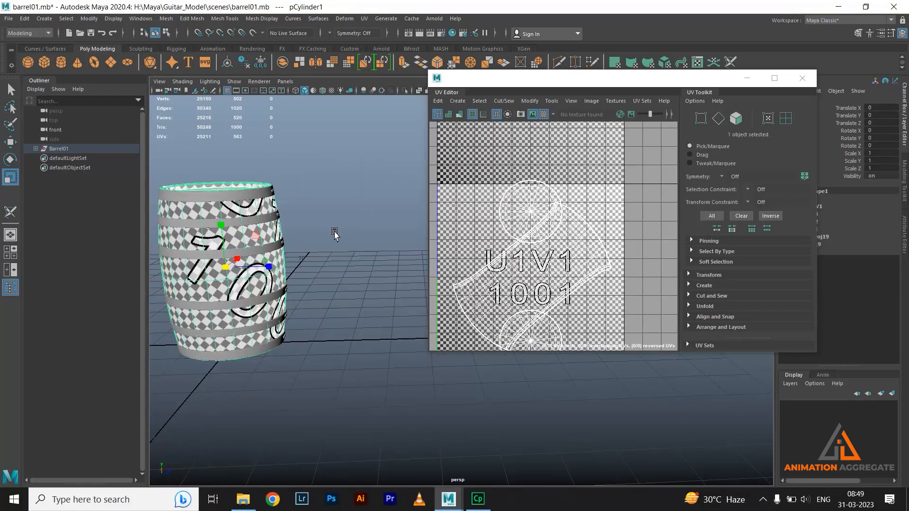
{"action": "scroll", "coordinate": [587, 294], "scroll_direction": "down", "scroll_amount": 2}
Step: Select the full UV shell of the barrel side and rotate it until it lies horizontally in the UV tile
{"action": "right_click", "coordinate": [594, 257]}
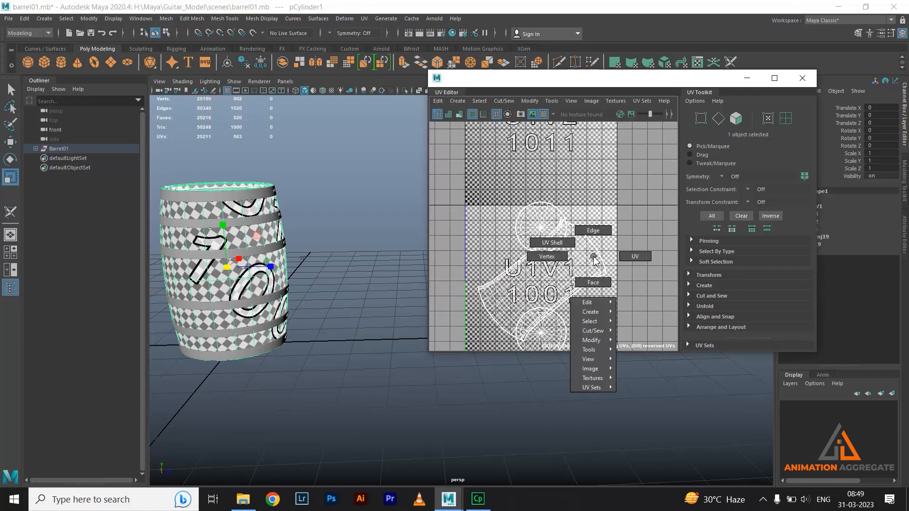
{"action": "left_click", "coordinate": [634, 256]}
{"action": "left_click_drag", "start_coordinate": [625, 268], "coordinate": [625, 281]}
{"action": "right_click_drag", "start_coordinate": [630, 210], "coordinate": [669, 222], "text": "ctrl"}
{"action": "key", "text": "e"}
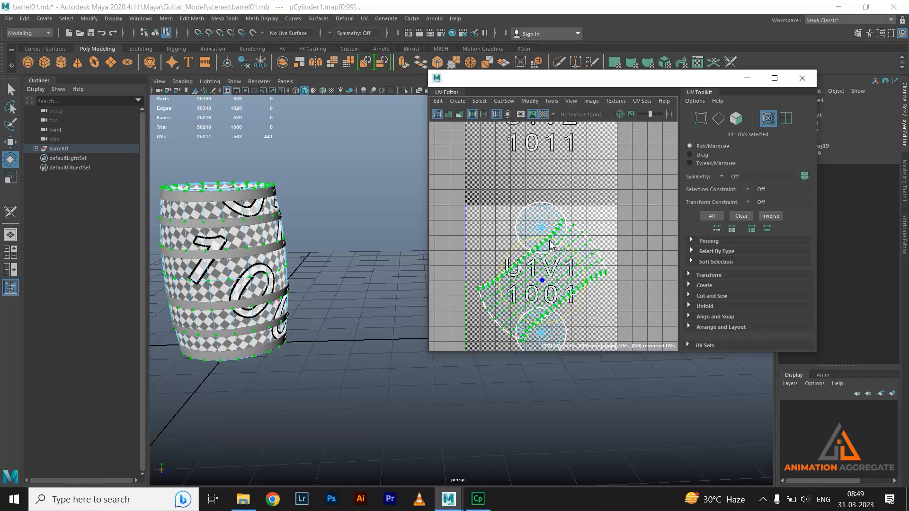
{"action": "left_click_drag", "start_coordinate": [577, 258], "coordinate": [588, 280]}
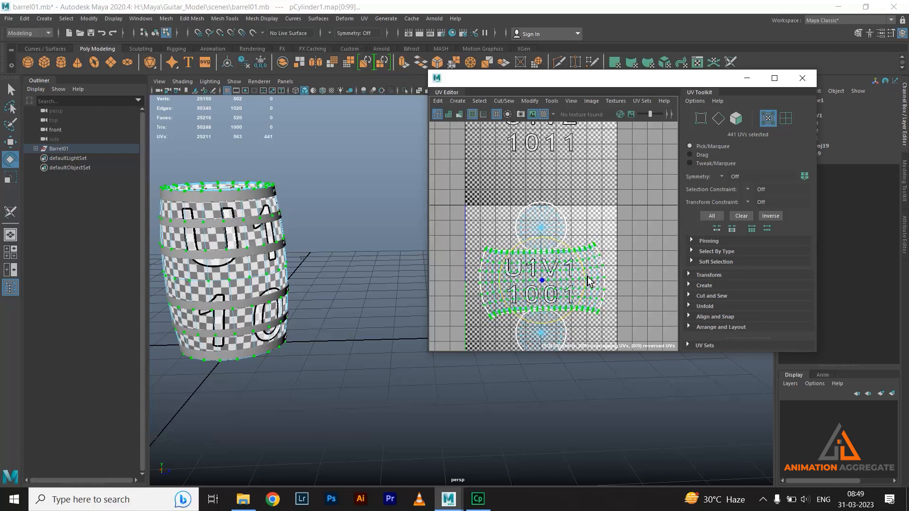
Step: Switch to object selection, move the UV Editor clear of the barrel and examine the checker pattern along the vertical seam
{"action": "left_click_drag", "start_coordinate": [312, 236], "coordinate": [380, 352], "text": "alt"}
{"action": "right_click_drag", "start_coordinate": [278, 241], "coordinate": [325, 229]}
{"action": "left_click", "coordinate": [354, 296]}
{"action": "left_click_drag", "start_coordinate": [316, 373], "coordinate": [311, 346], "text": "alt"}
{"action": "left_click", "coordinate": [311, 345]}
{"action": "left_click_drag", "start_coordinate": [452, 419], "coordinate": [302, 307], "text": "alt"}
{"action": "key", "text": "f"}
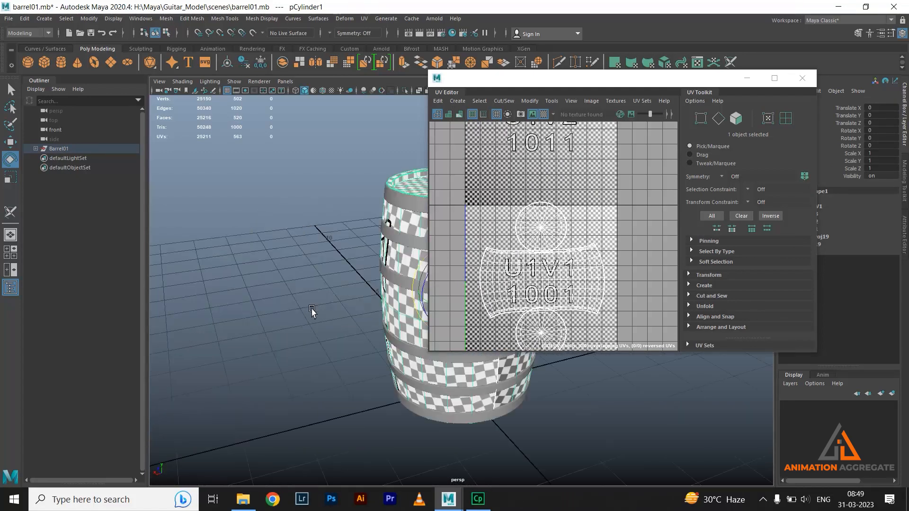
{"action": "left_click_drag", "start_coordinate": [591, 84], "coordinate": [686, 96]}
{"action": "middle_click_drag", "start_coordinate": [440, 290], "coordinate": [322, 275], "text": "alt"}
{"action": "scroll", "coordinate": [362, 235], "scroll_direction": "up", "scroll_amount": 3}
{"action": "scroll", "coordinate": [361, 235], "scroll_direction": "up", "scroll_amount": 2}
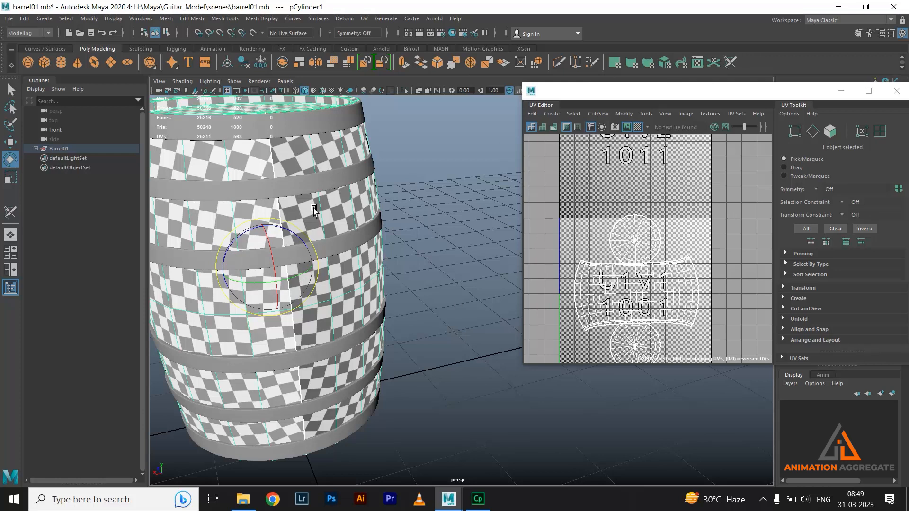
Step: Hide the checker map and straighten all UVs of the barrel side shell with Straighten UVs
{"action": "left_click", "coordinate": [637, 127]}
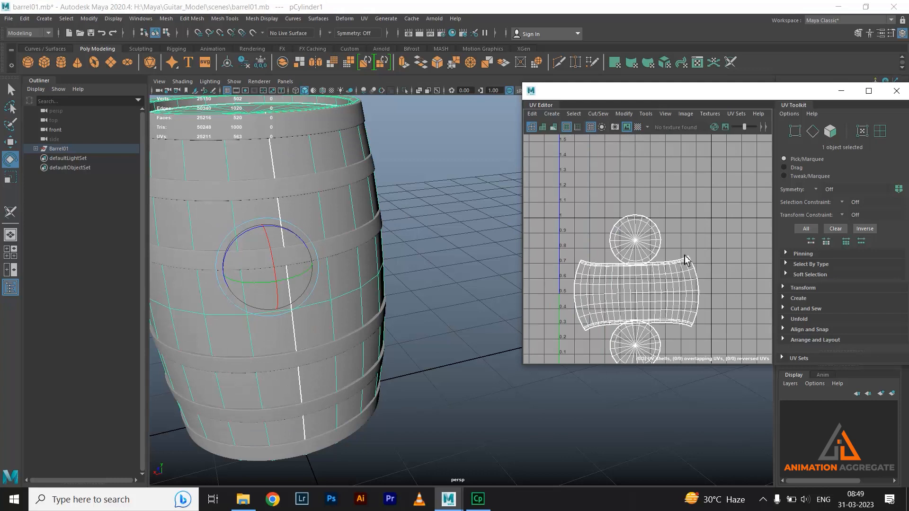
{"action": "right_click_drag", "start_coordinate": [687, 266], "coordinate": [715, 265]}
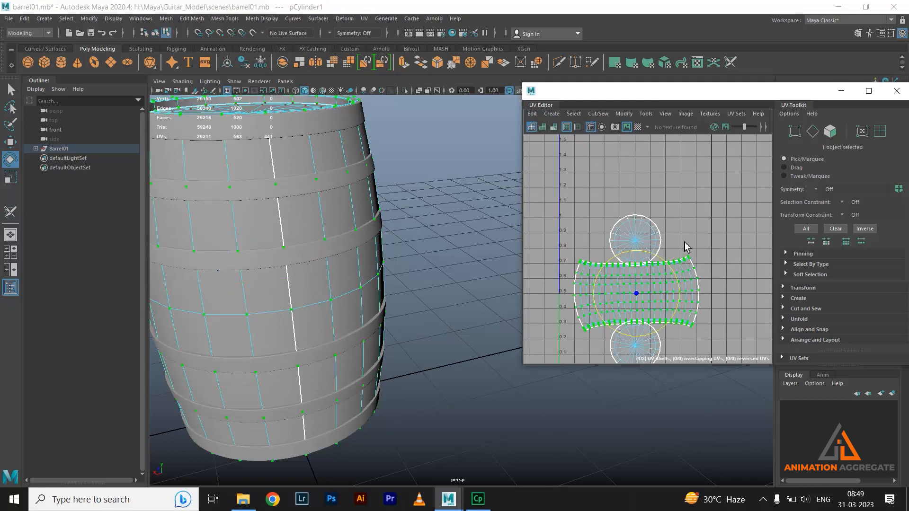
{"action": "left_click_drag", "start_coordinate": [684, 245], "coordinate": [705, 281]}
{"action": "right_click_drag", "start_coordinate": [707, 196], "coordinate": [721, 212], "text": "ctrl"}
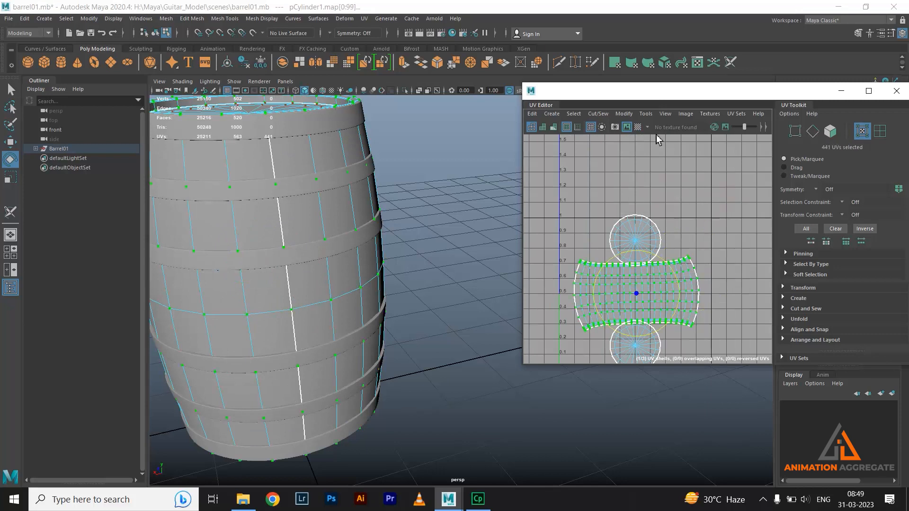
{"action": "left_click", "coordinate": [623, 114]}
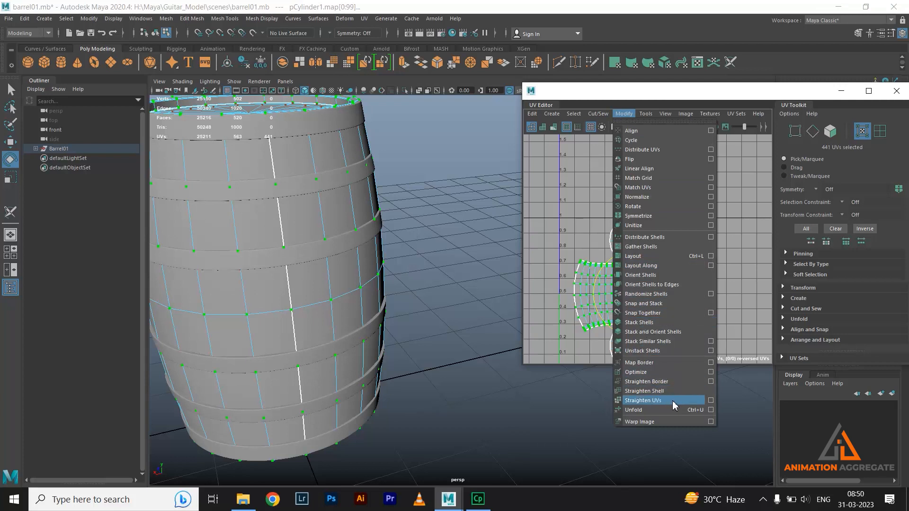
{"action": "left_click", "coordinate": [672, 400]}
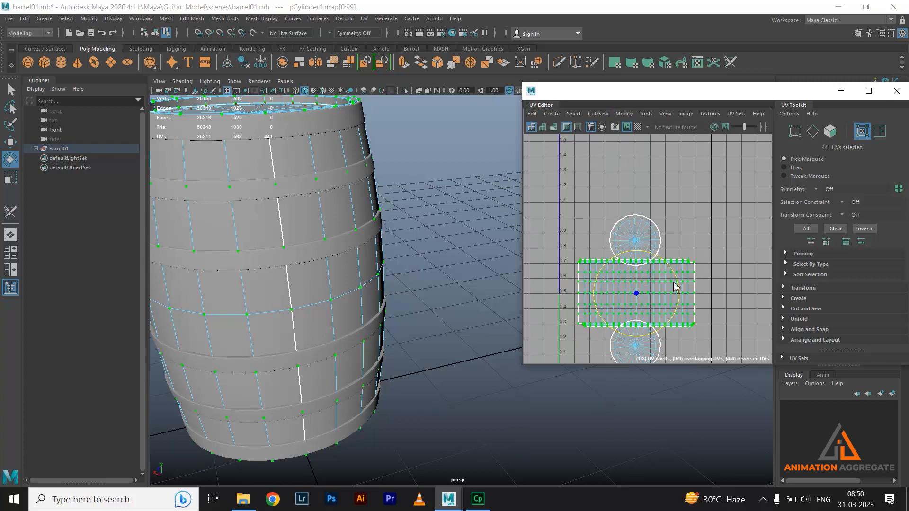
{"action": "left_click", "coordinate": [715, 320]}
{"action": "scroll", "coordinate": [697, 320], "scroll_direction": "up", "scroll_amount": 1}
{"action": "scroll", "coordinate": [698, 320], "scroll_direction": "up", "scroll_amount": 1}
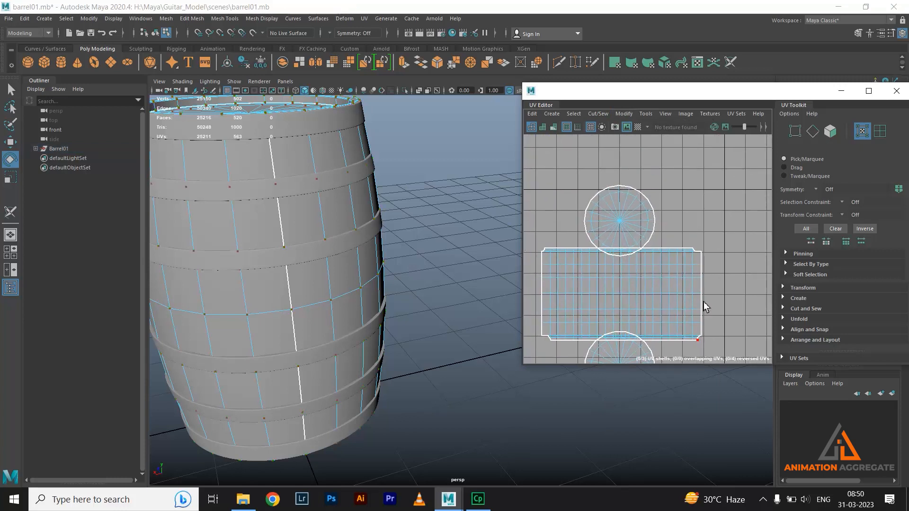
Step: Display the checker map and examine the straightened checker pattern around the side and top of the barrel
{"action": "left_click", "coordinate": [637, 127]}
{"action": "scroll", "coordinate": [372, 331], "scroll_direction": "down", "scroll_amount": 2}
{"action": "left_click_drag", "start_coordinate": [372, 330], "coordinate": [444, 316], "text": "alt"}
{"action": "scroll", "coordinate": [349, 264], "scroll_direction": "down", "scroll_amount": 4}
{"action": "left_click_drag", "start_coordinate": [351, 282], "coordinate": [331, 250], "text": "alt"}
{"action": "scroll", "coordinate": [382, 320], "scroll_direction": "up", "scroll_amount": 4}
{"action": "left_click_drag", "start_coordinate": [383, 321], "coordinate": [454, 301], "text": "alt"}
{"action": "scroll", "coordinate": [322, 252], "scroll_direction": "up", "scroll_amount": 4}
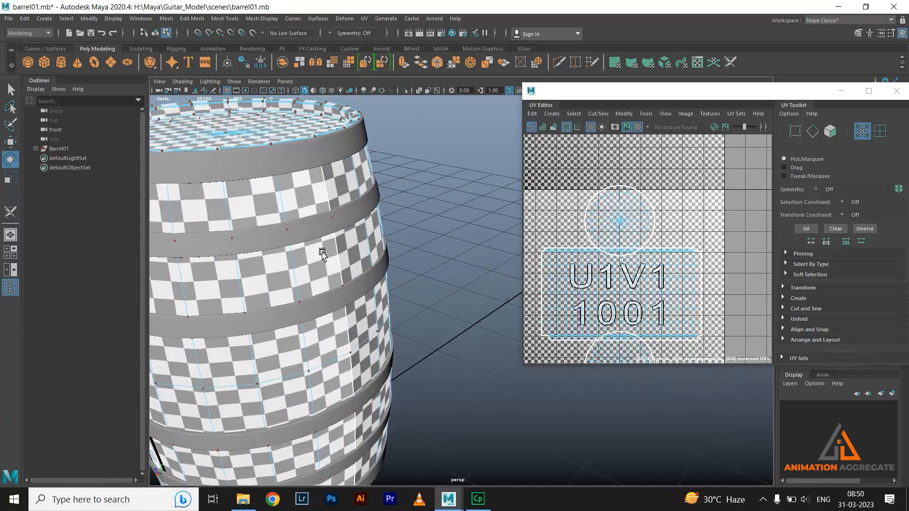
Step: Undo the straightening of the barrel side shell's UVs
{"action": "right_click", "coordinate": [571, 283]}
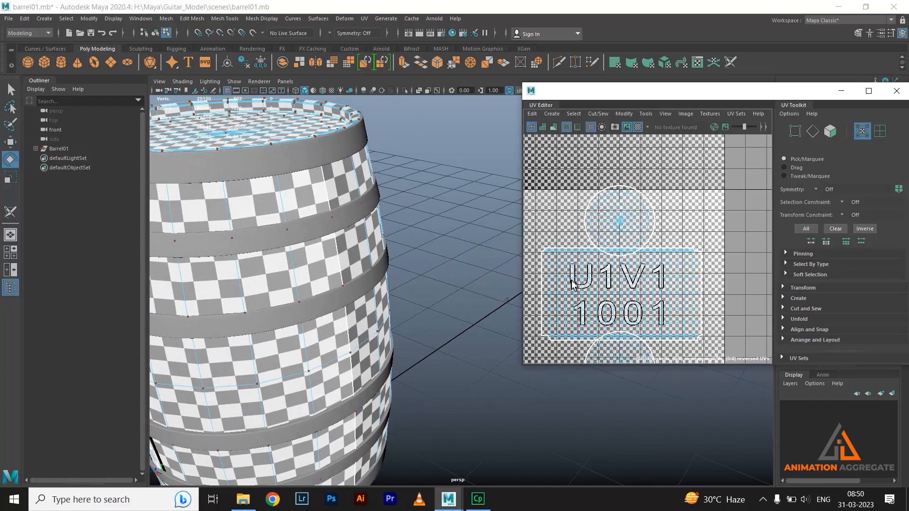
{"action": "key", "text": "ctrl+z"}
{"action": "key", "text": "ctrl+z"}
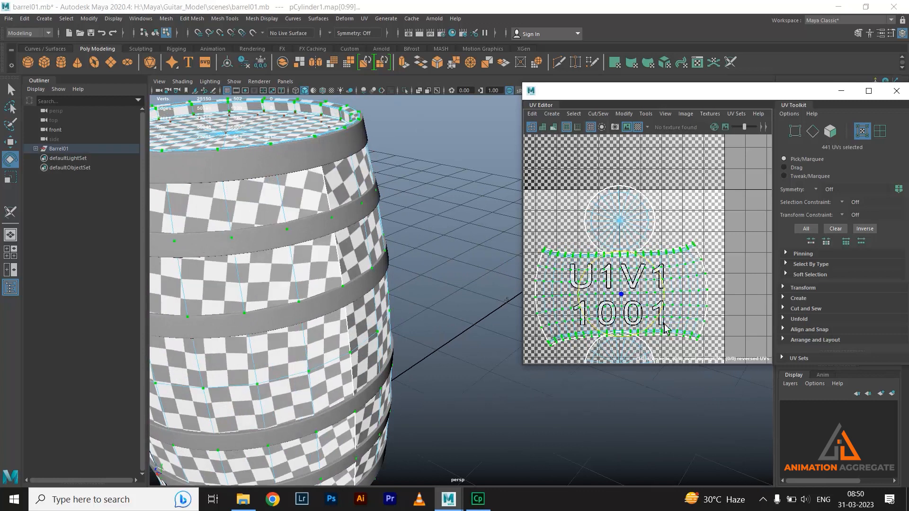
{"action": "left_click_drag", "start_coordinate": [359, 222], "coordinate": [352, 216], "text": "alt"}
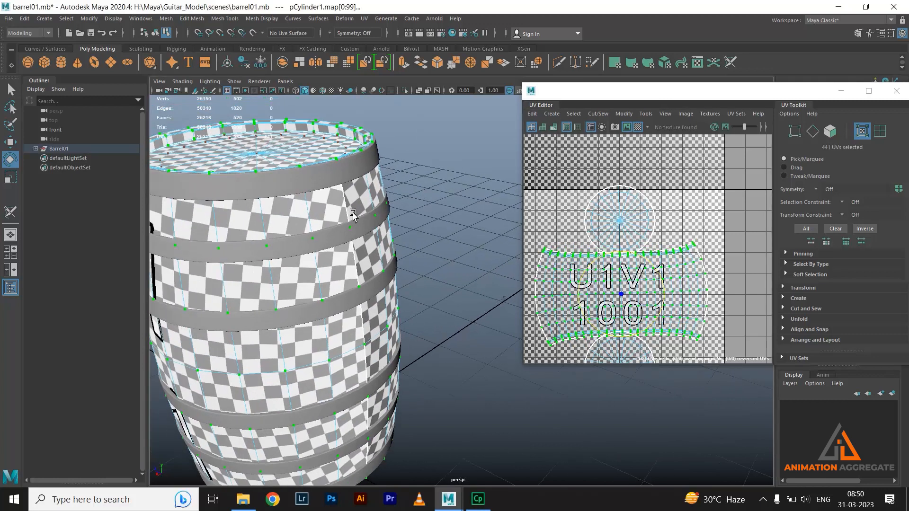
Step: Return to object selection, hide the checker map and isolate the barrel body in the viewport
{"action": "right_click_drag", "start_coordinate": [342, 259], "coordinate": [349, 256]}
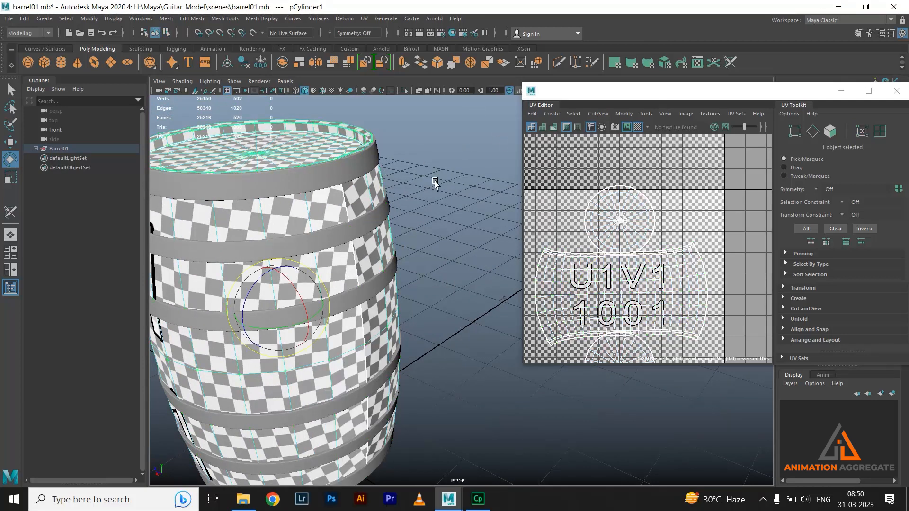
{"action": "left_click", "coordinate": [638, 127]}
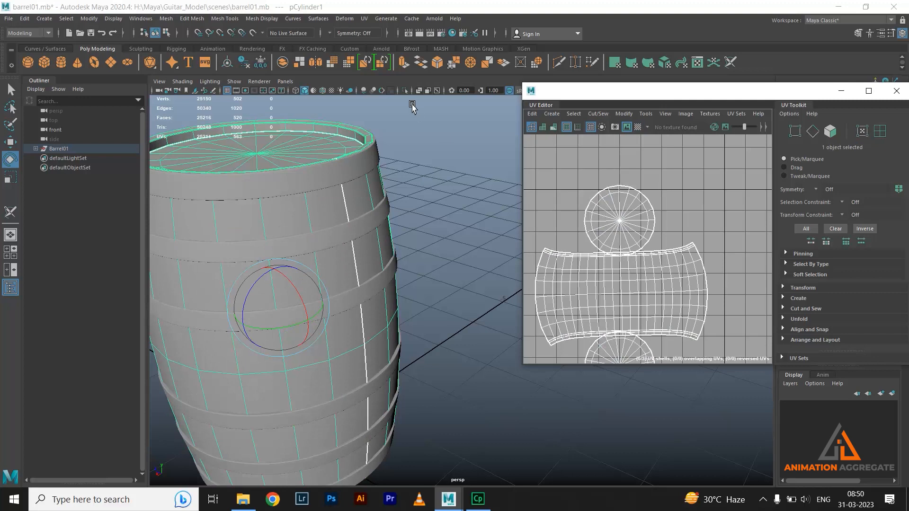
{"action": "left_click", "coordinate": [405, 92]}
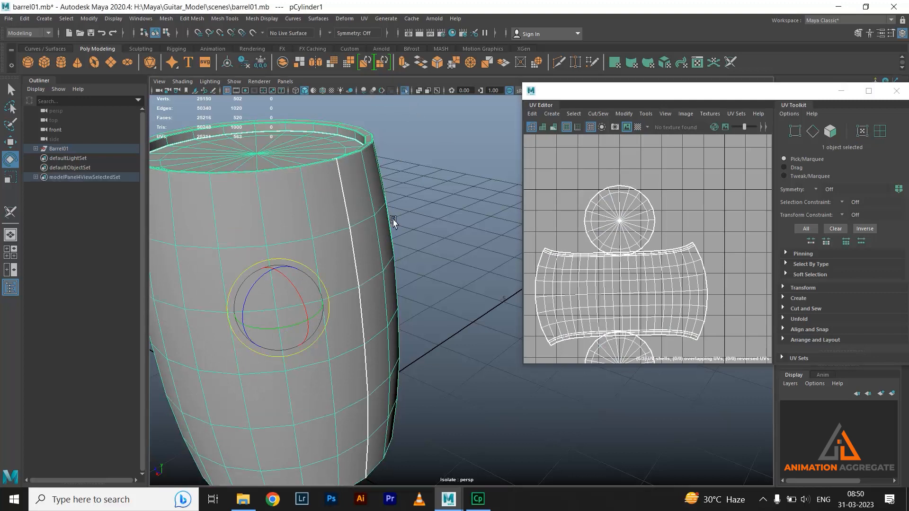
Step: Start the 3D Cut and Sew UV Tool and cut the outer edge loop of the barrel's top rim
{"action": "left_click_drag", "start_coordinate": [349, 218], "coordinate": [374, 205], "text": "alt"}
{"action": "left_click_drag", "start_coordinate": [380, 288], "coordinate": [405, 223], "text": "alt"}
{"action": "scroll", "coordinate": [405, 223], "scroll_direction": "up", "scroll_amount": 5}
{"action": "middle_click_drag", "start_coordinate": [406, 223], "coordinate": [286, 249], "text": "alt"}
{"action": "scroll", "coordinate": [280, 246], "scroll_direction": "down", "scroll_amount": 5}
{"action": "left_click_drag", "start_coordinate": [261, 213], "coordinate": [292, 263], "text": "alt"}
{"action": "scroll", "coordinate": [366, 262], "scroll_direction": "down", "scroll_amount": 2}
{"action": "scroll", "coordinate": [366, 264], "scroll_direction": "up", "scroll_amount": 8}
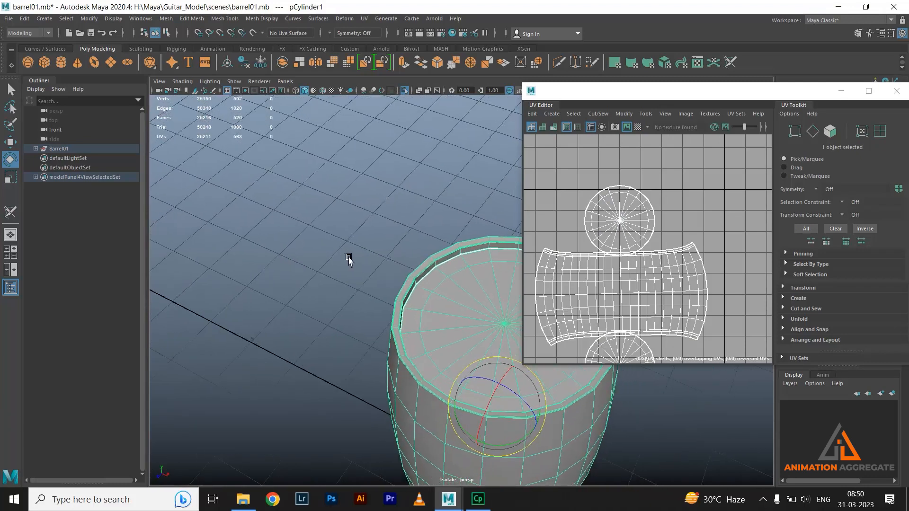
{"action": "left_click_drag", "start_coordinate": [422, 320], "coordinate": [363, 362], "text": "alt"}
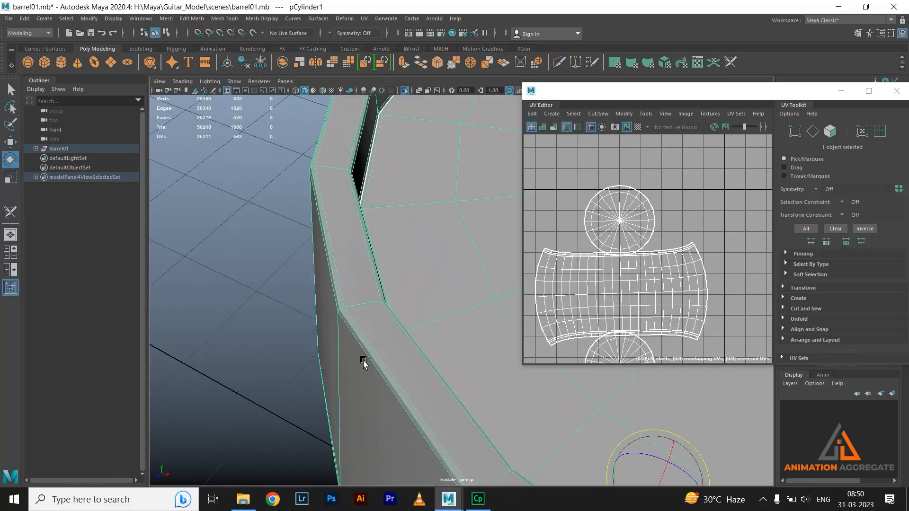
{"action": "left_click", "coordinate": [359, 18]}
{"action": "left_click", "coordinate": [399, 231]}
{"action": "left_click", "coordinate": [336, 285]}
{"action": "double_click", "coordinate": [335, 285]}
Step: Cut the matching outer edge loop of the rim at the opposite, bottom end of the barrel
{"action": "scroll", "coordinate": [468, 369], "scroll_direction": "down", "scroll_amount": 5}
{"action": "left_click_drag", "start_coordinate": [464, 361], "coordinate": [352, 227], "text": "alt"}
{"action": "scroll", "coordinate": [352, 226], "scroll_direction": "down", "scroll_amount": 3}
{"action": "middle_click_drag", "start_coordinate": [346, 201], "coordinate": [365, 225], "text": "alt"}
{"action": "scroll", "coordinate": [378, 239], "scroll_direction": "up", "scroll_amount": 3}
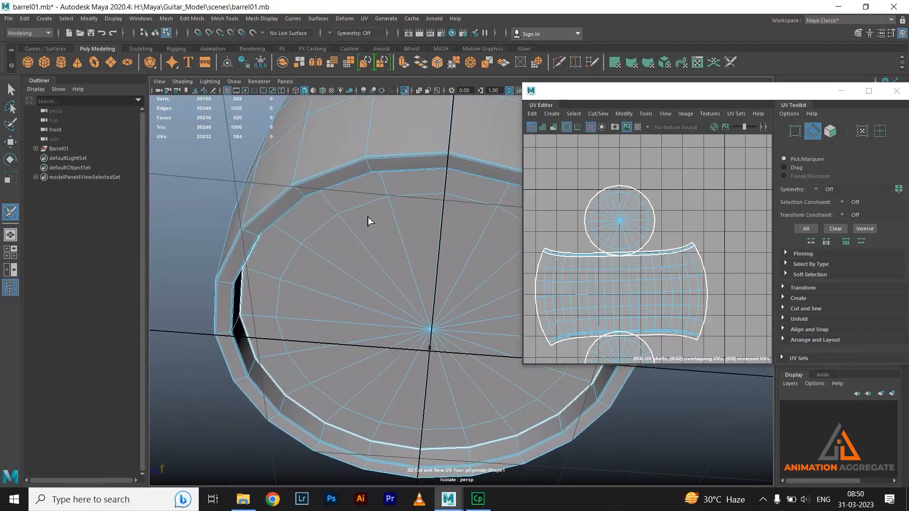
{"action": "double_click", "coordinate": [339, 176]}
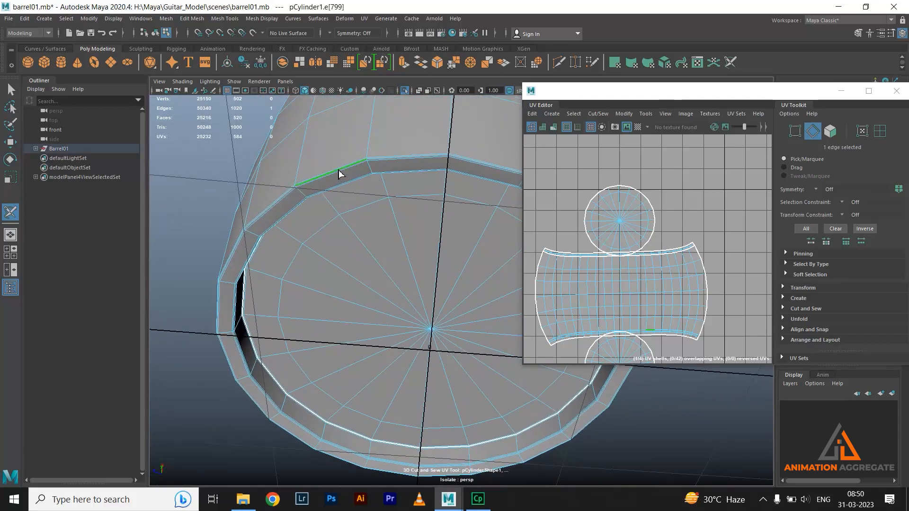
{"action": "scroll", "coordinate": [398, 248], "scroll_direction": "down", "scroll_amount": 3}
{"action": "left_click_drag", "start_coordinate": [398, 248], "coordinate": [404, 287], "text": "alt"}
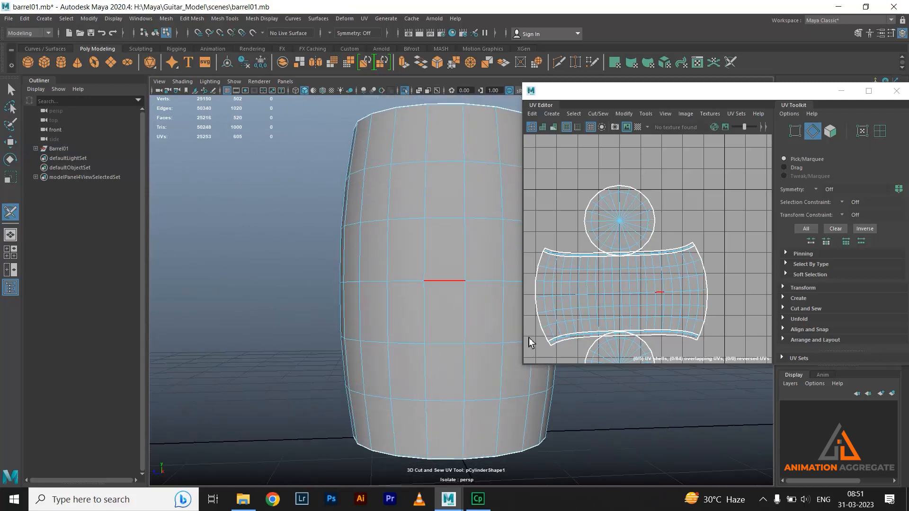
Step: Leave the cutting tool, select the complete UV shells of the barrel's side and top rim, and unfold them
{"action": "left_click_drag", "start_coordinate": [453, 171], "coordinate": [442, 204], "text": "alt"}
{"action": "mouse_move", "coordinate": [608, 288]}
{"action": "right_mouse_down", "text": "shift"}
{"action": "mouse_move", "coordinate": [627, 282]}
{"action": "mouse_move", "coordinate": [603, 288]}
{"action": "right_mouse_up", "text": "shift"}
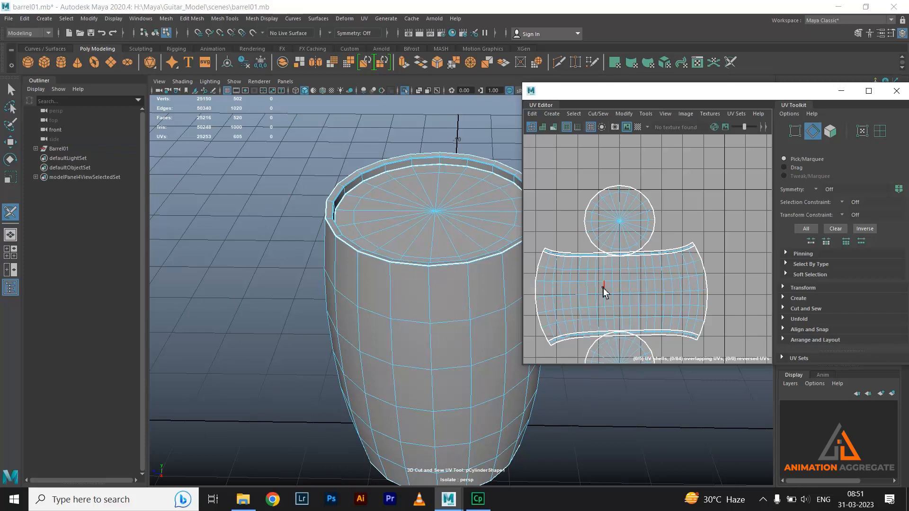
{"action": "key", "text": "w"}
{"action": "right_click_drag", "start_coordinate": [505, 240], "coordinate": [590, 243]}
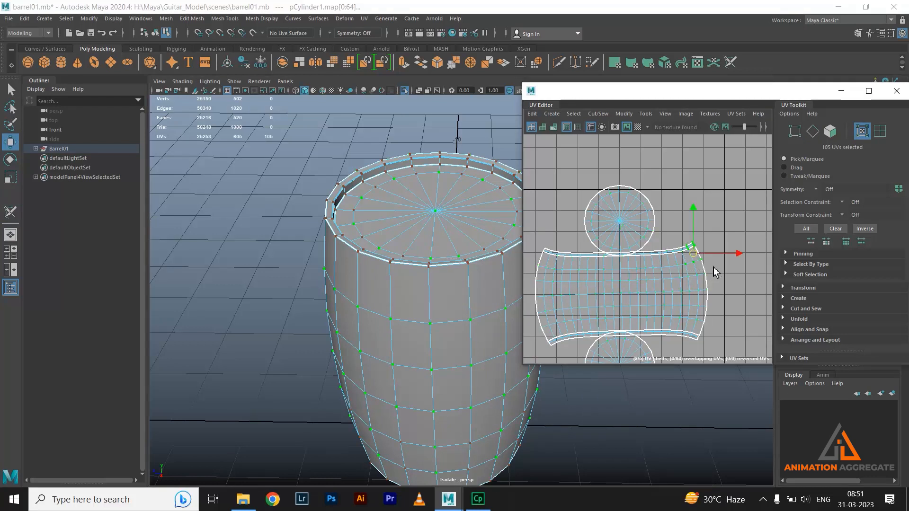
{"action": "right_click_drag", "start_coordinate": [701, 195], "coordinate": [734, 210], "text": "shift"}
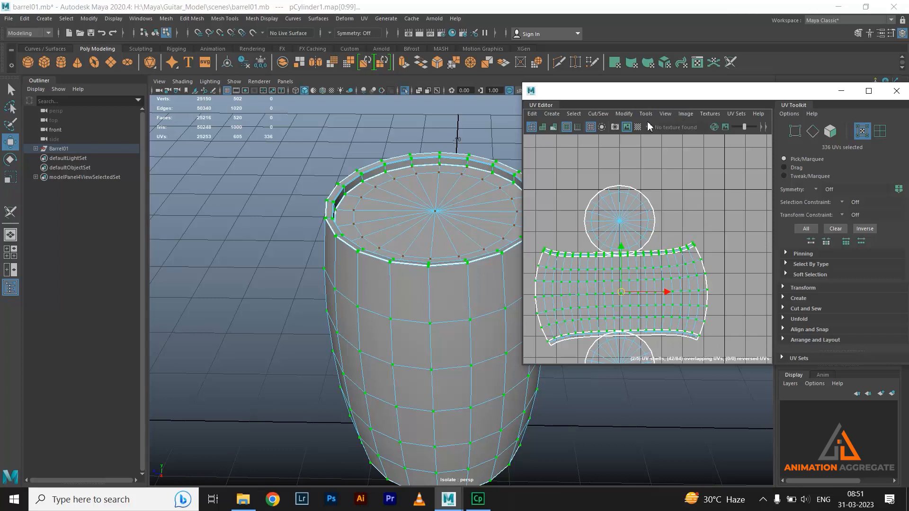
{"action": "left_click", "coordinate": [629, 114]}
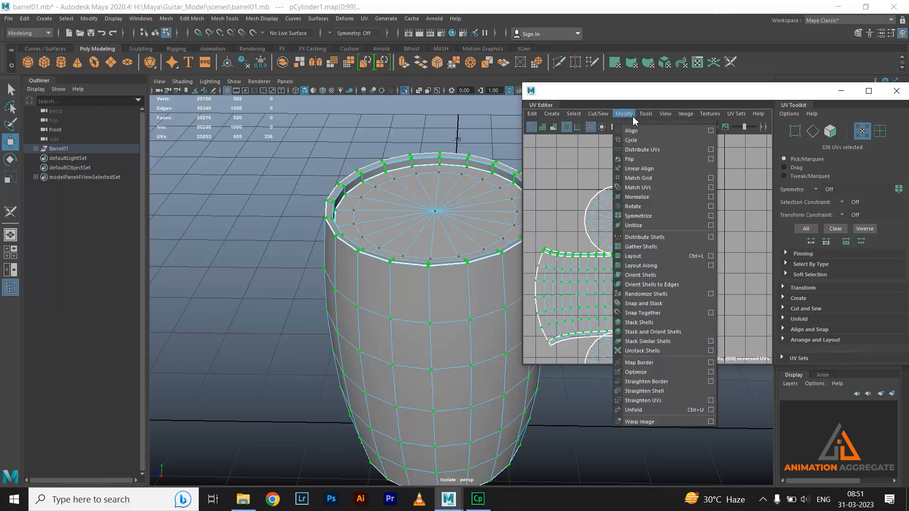
{"action": "left_click", "coordinate": [631, 410]}
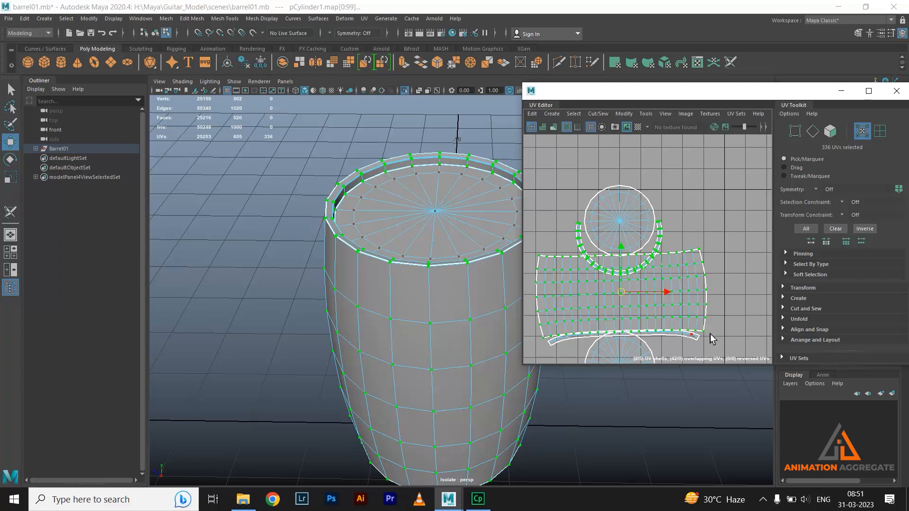
Step: Select only the barrel's side shell and move it horizontally out of the 0–1 UV space, clear of the caps
{"action": "middle_click_drag", "start_coordinate": [695, 277], "coordinate": [712, 215], "text": "alt"}
{"action": "scroll", "coordinate": [712, 215], "scroll_direction": "down", "scroll_amount": 2}
{"action": "right_click_drag", "start_coordinate": [713, 292], "coordinate": [716, 294], "text": "alt"}
{"action": "left_click_drag", "start_coordinate": [425, 293], "coordinate": [402, 294], "text": "alt"}
{"action": "right_click_drag", "start_coordinate": [356, 232], "coordinate": [331, 265], "text": "alt"}
{"action": "right_click_drag", "start_coordinate": [600, 234], "coordinate": [726, 318], "text": "alt"}
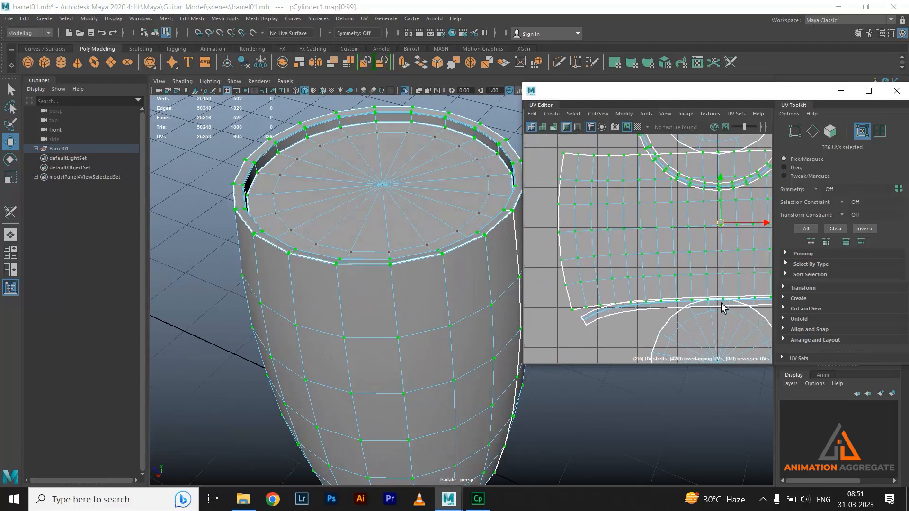
{"action": "right_click_drag", "start_coordinate": [677, 230], "coordinate": [663, 217], "text": "alt"}
{"action": "left_click", "coordinate": [668, 229]}
{"action": "left_click_drag", "start_coordinate": [603, 208], "coordinate": [642, 234]}
{"action": "right_click_drag", "start_coordinate": [572, 193], "coordinate": [577, 197], "text": "ctrl"}
{"action": "scroll", "coordinate": [694, 282], "scroll_direction": "down", "scroll_amount": 5}
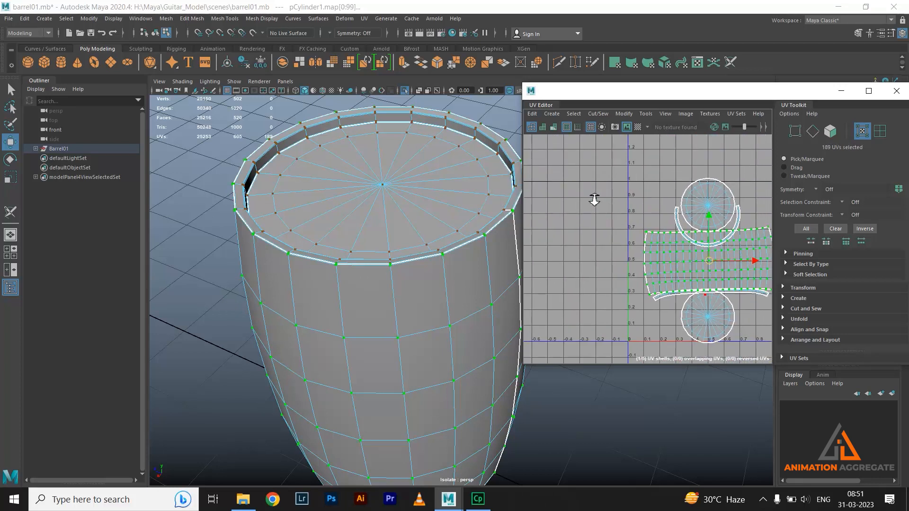
{"action": "left_click_drag", "start_coordinate": [753, 265], "coordinate": [603, 249]}
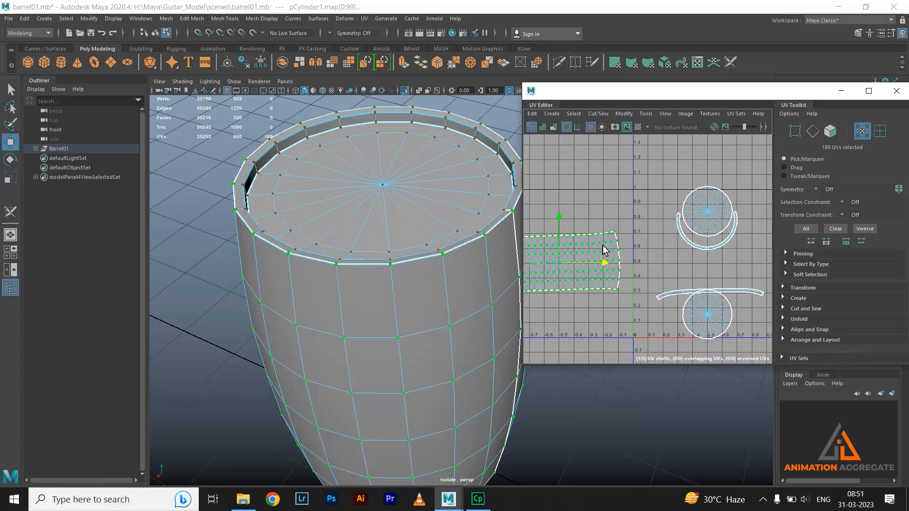
Step: Select the whole UV shell of the barrel's bottom rim strip and unfold it
{"action": "left_click_drag", "start_coordinate": [674, 308], "coordinate": [675, 308]}
{"action": "right_click_drag", "start_coordinate": [633, 210], "coordinate": [651, 224], "text": "ctrl"}
{"action": "scroll", "coordinate": [379, 306], "scroll_direction": "down", "scroll_amount": 5}
{"action": "left_click_drag", "start_coordinate": [379, 311], "coordinate": [365, 238], "text": "alt"}
{"action": "scroll", "coordinate": [396, 315], "scroll_direction": "up", "scroll_amount": 5}
{"action": "left_click_drag", "start_coordinate": [396, 314], "coordinate": [390, 283], "text": "alt"}
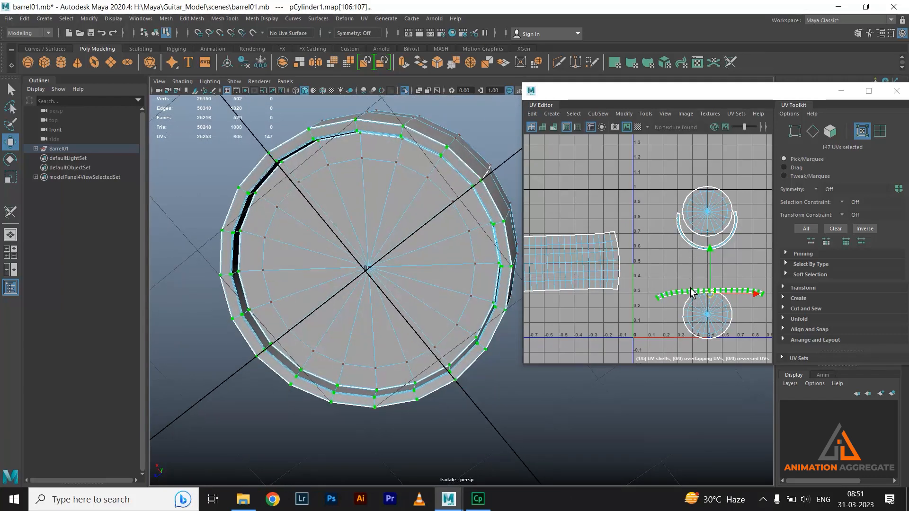
{"action": "left_click", "coordinate": [623, 114]}
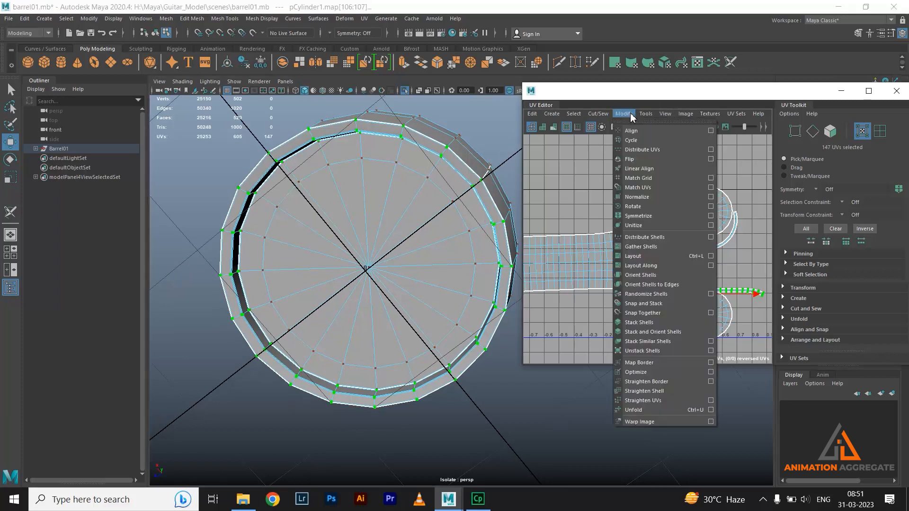
{"action": "left_click", "coordinate": [634, 410]}
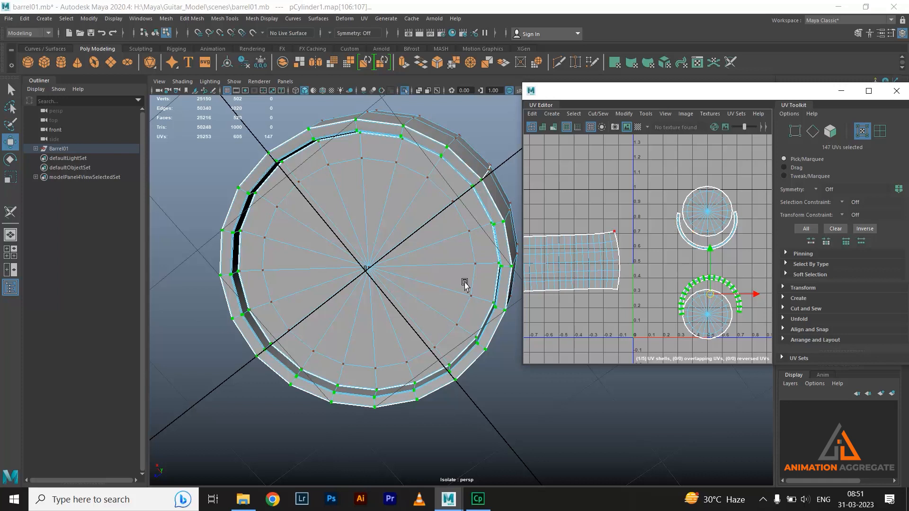
Step: Select the complete side shell and move it back between the two cap shells inside the 0–1 UV space
{"action": "left_click_drag", "start_coordinate": [411, 263], "coordinate": [415, 293], "text": "alt"}
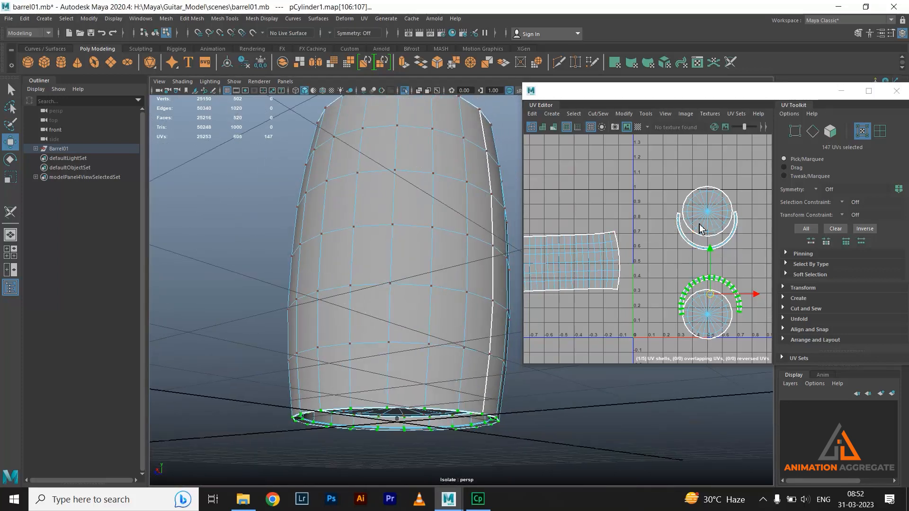
{"action": "left_click_drag", "start_coordinate": [362, 132], "coordinate": [359, 169], "text": "alt"}
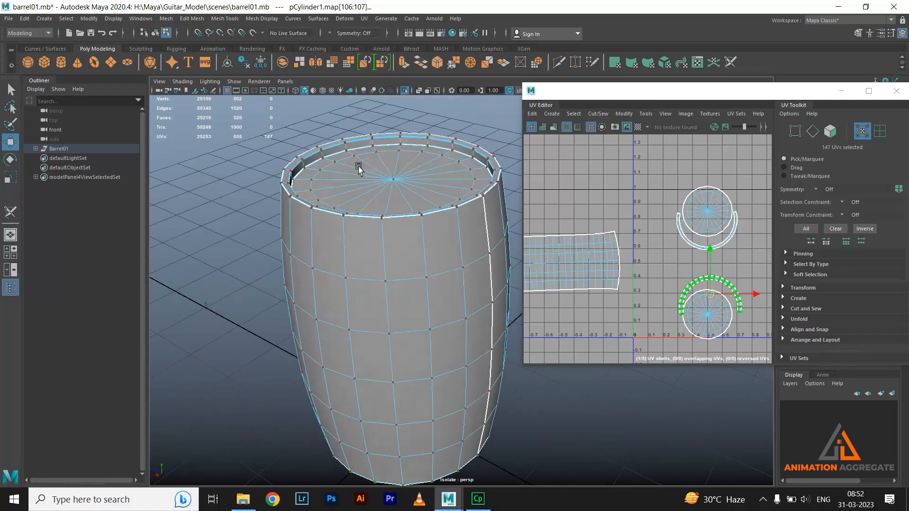
{"action": "left_click_drag", "start_coordinate": [594, 215], "coordinate": [756, 266]}
{"action": "key", "text": "ctrl+z"}
{"action": "right_click_drag", "start_coordinate": [631, 158], "coordinate": [654, 172], "text": "ctrl"}
{"action": "left_click_drag", "start_coordinate": [605, 262], "coordinate": [753, 289]}
Step: Select all of the barrel's UVs, scale them down uniformly within the 0–1 space, and clear the selection
{"action": "right_click_drag", "start_coordinate": [741, 309], "coordinate": [698, 274], "text": "alt"}
{"action": "middle_click_drag", "start_coordinate": [693, 263], "coordinate": [648, 244], "text": "alt"}
{"action": "left_click_drag", "start_coordinate": [592, 178], "coordinate": [752, 326]}
{"action": "key", "text": "r"}
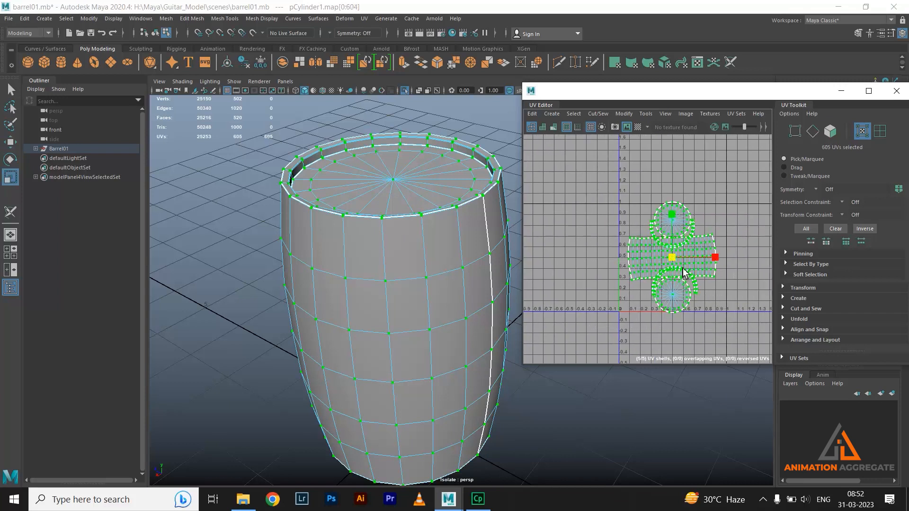
{"action": "left_click_drag", "start_coordinate": [671, 259], "coordinate": [665, 262]}
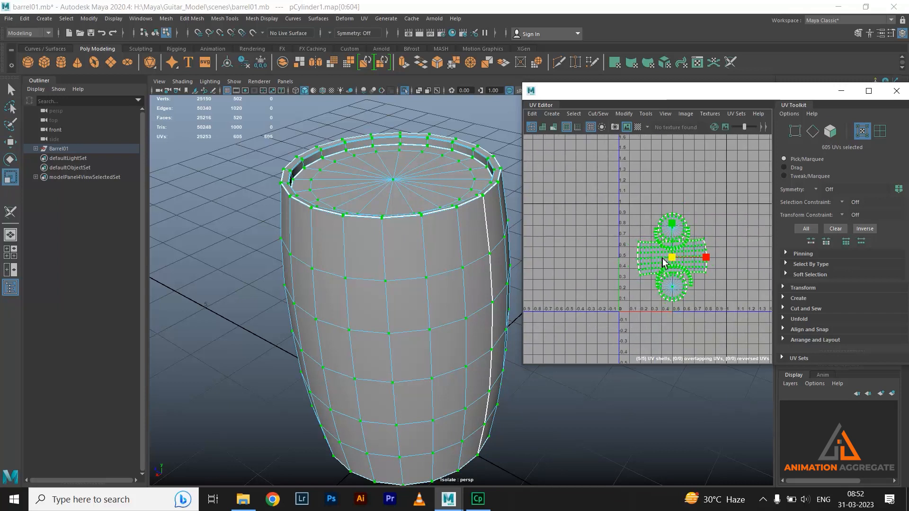
{"action": "left_click", "coordinate": [643, 215]}
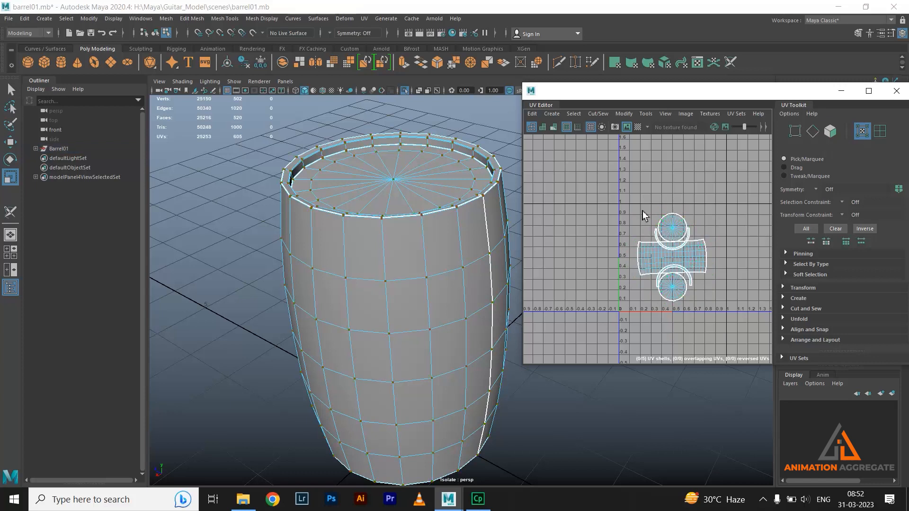
Step: Display the checker map and examine how its squares follow the barrel's side
{"action": "left_click", "coordinate": [637, 126]}
{"action": "left_click_drag", "start_coordinate": [450, 255], "coordinate": [452, 275], "text": "alt"}
{"action": "right_click_drag", "start_coordinate": [561, 258], "coordinate": [651, 350], "text": "alt"}
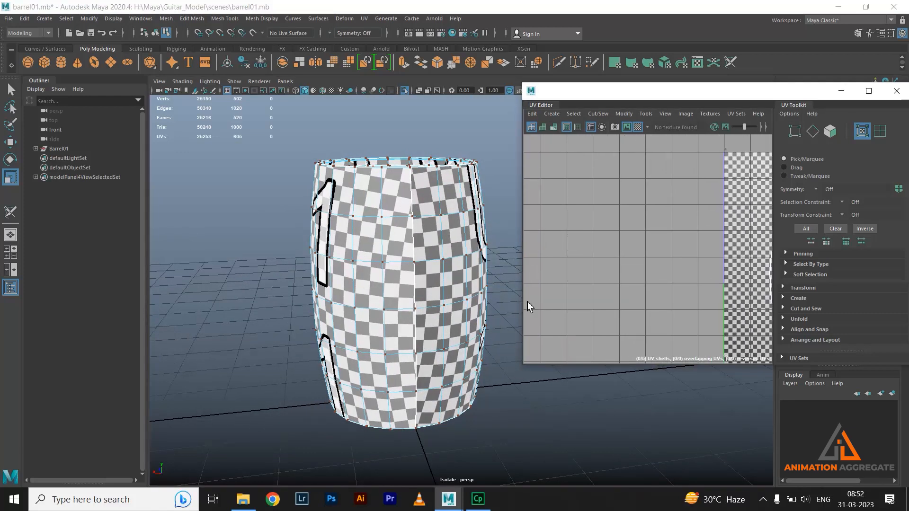
{"action": "left_click_drag", "start_coordinate": [457, 279], "coordinate": [442, 276], "text": "alt"}
{"action": "scroll", "coordinate": [441, 271], "scroll_direction": "up", "scroll_amount": 3}
{"action": "scroll", "coordinate": [739, 282], "scroll_direction": "up", "scroll_amount": 1}
{"action": "middle_click_drag", "start_coordinate": [721, 278], "coordinate": [561, 268], "text": "alt"}
{"action": "scroll", "coordinate": [561, 263], "scroll_direction": "down", "scroll_amount": 2}
Step: Select the barrel's whole side shell and apply Straighten UVs to it
{"action": "left_click_drag", "start_coordinate": [581, 218], "coordinate": [629, 264]}
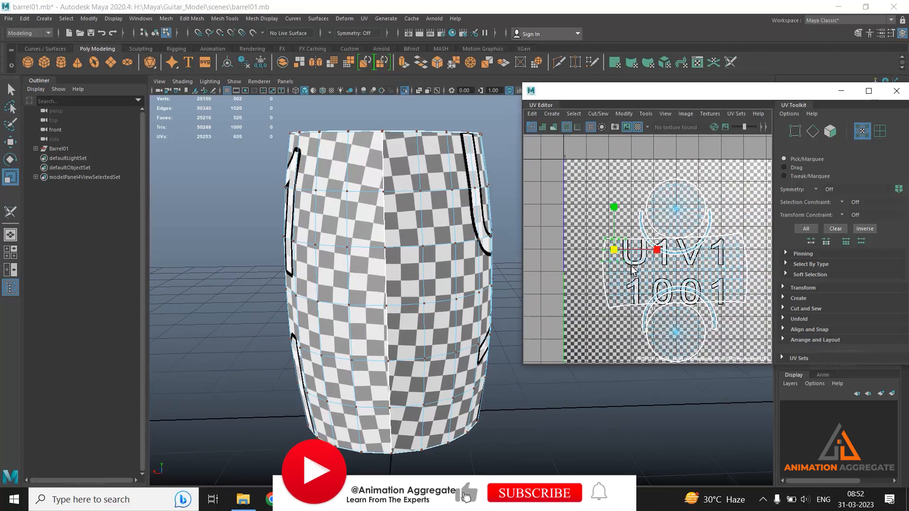
{"action": "right_click", "coordinate": [571, 209], "text": "ctrl"}
{"action": "left_click", "coordinate": [615, 222]}
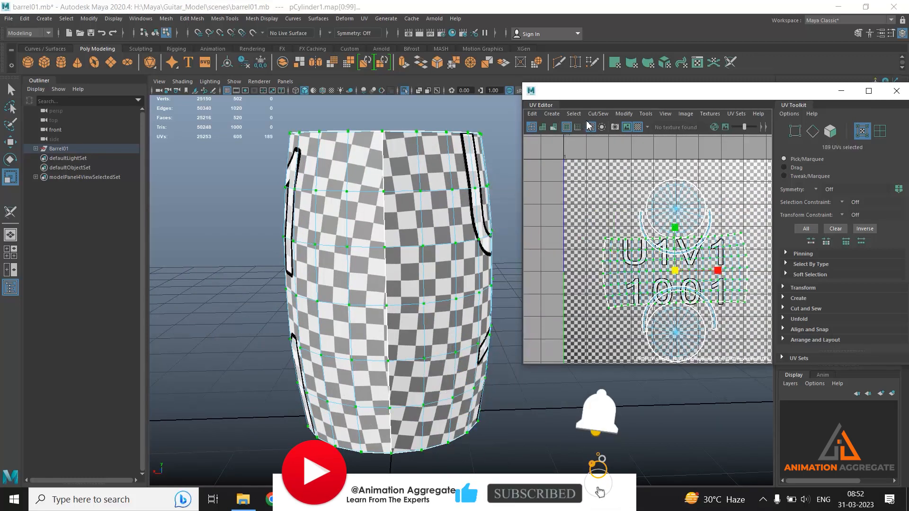
{"action": "left_click", "coordinate": [619, 116]}
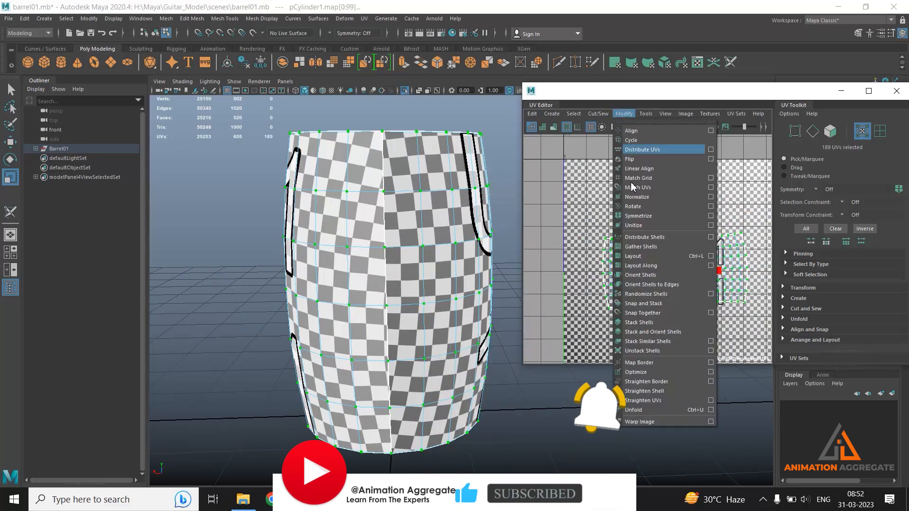
{"action": "left_click", "coordinate": [661, 400]}
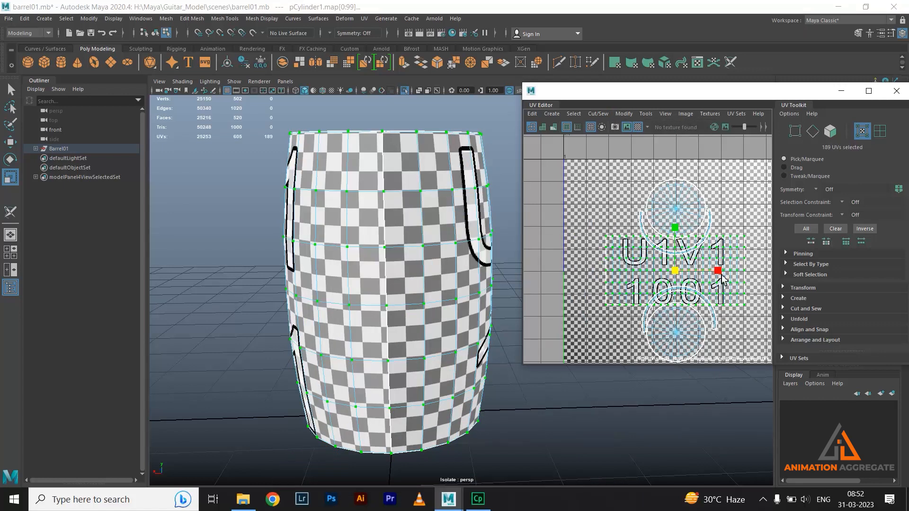
Step: Review the checker pattern around the barrel body, hide the checker map and clear the UV selection
{"action": "left_click_drag", "start_coordinate": [407, 282], "coordinate": [433, 291], "text": "alt"}
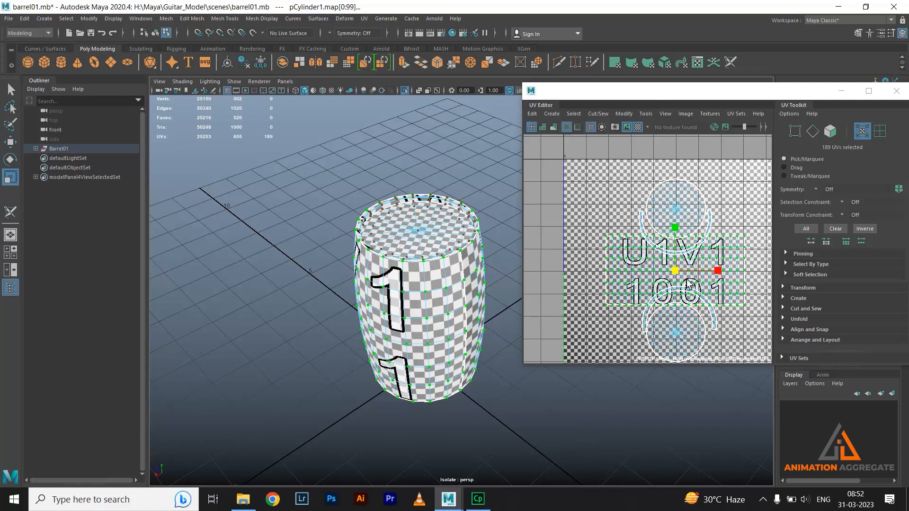
{"action": "scroll", "coordinate": [429, 260], "scroll_direction": "down", "scroll_amount": 2}
{"action": "mouse_move", "coordinate": [429, 261]}
{"action": "left_mouse_down", "text": "alt"}
{"action": "mouse_move", "coordinate": [452, 256]}
{"action": "mouse_move", "coordinate": [441, 256]}
{"action": "left_mouse_up", "text": "alt"}
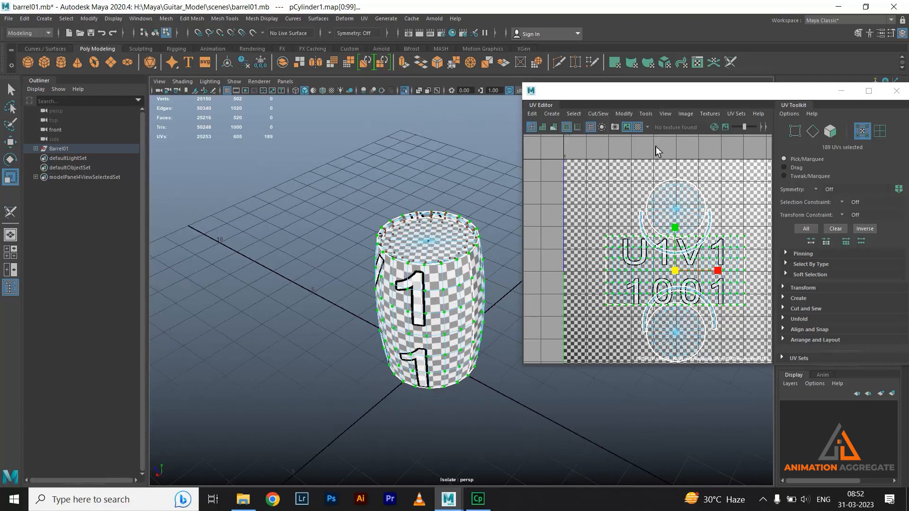
{"action": "left_click", "coordinate": [638, 127]}
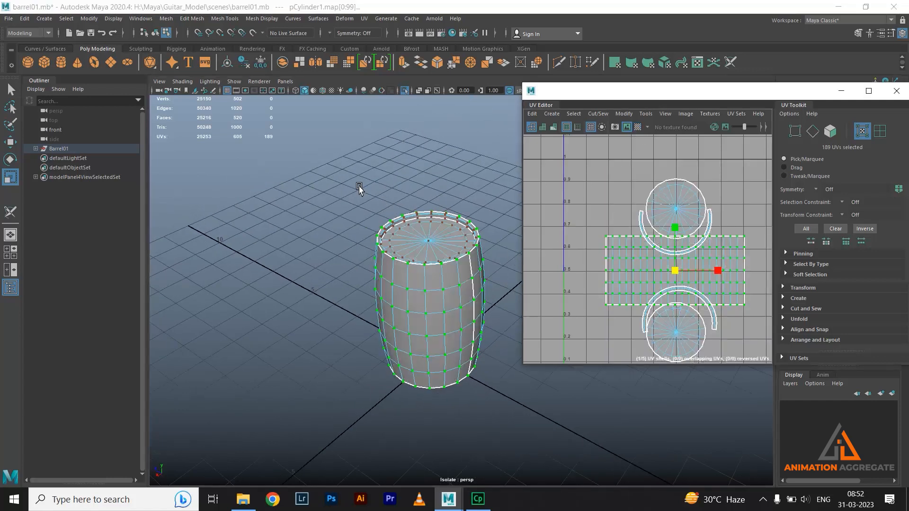
{"action": "left_click", "coordinate": [358, 189]}
Step: End the barrel body's isolation, return to object selection and select the metal hoop around the top rim
{"action": "left_click_drag", "start_coordinate": [328, 240], "coordinate": [423, 244], "text": "alt"}
{"action": "left_click", "coordinate": [406, 92]}
{"action": "right_click_drag", "start_coordinate": [459, 219], "coordinate": [410, 182], "text": "alt"}
{"action": "left_click_drag", "start_coordinate": [399, 239], "coordinate": [436, 273], "text": "alt"}
{"action": "right_click_drag", "start_coordinate": [436, 273], "coordinate": [475, 226]}
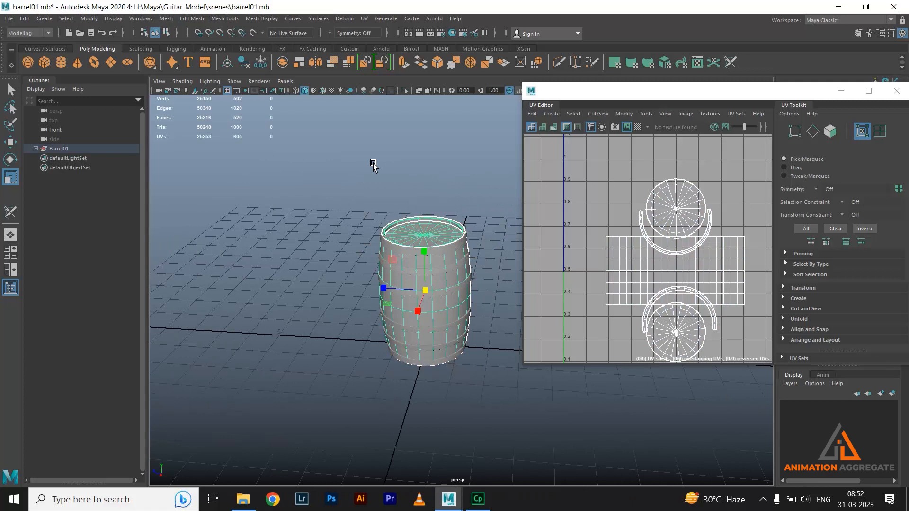
{"action": "right_click_drag", "start_coordinate": [373, 163], "coordinate": [426, 234], "text": "alt"}
{"action": "left_click", "coordinate": [399, 187]}
{"action": "left_click_drag", "start_coordinate": [310, 196], "coordinate": [332, 190], "text": "alt"}
{"action": "left_click_drag", "start_coordinate": [384, 170], "coordinate": [414, 207], "text": "alt"}
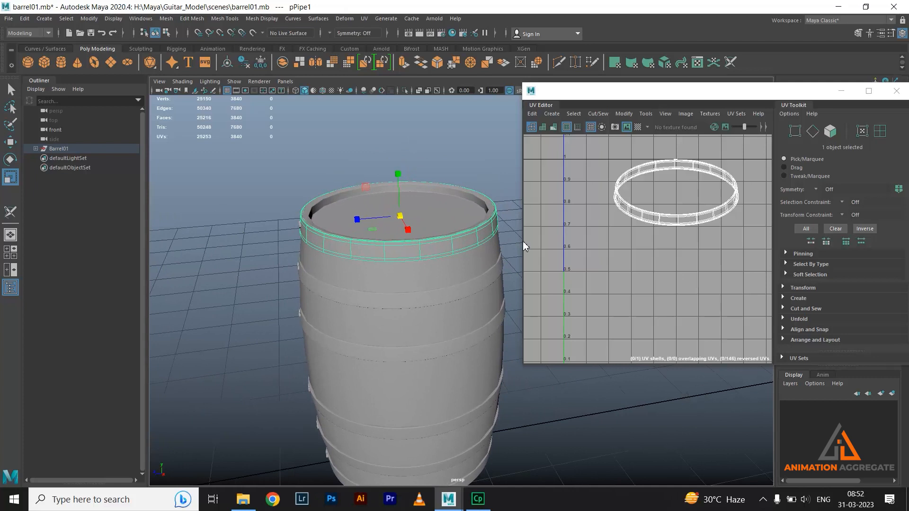
Step: Isolate the top hoop in the viewport and turn off its smooth mesh preview
{"action": "left_click", "coordinate": [405, 90]}
{"action": "key", "text": "f"}
{"action": "right_click_drag", "start_coordinate": [332, 212], "coordinate": [312, 197], "text": "alt"}
{"action": "left_click_drag", "start_coordinate": [313, 198], "coordinate": [340, 208], "text": "alt"}
{"action": "mouse_move", "coordinate": [340, 209]}
{"action": "right_mouse_down", "text": "alt"}
{"action": "mouse_move", "coordinate": [410, 272]}
{"action": "mouse_move", "coordinate": [353, 217]}
{"action": "right_mouse_up", "text": "alt"}
{"action": "left_click_drag", "start_coordinate": [354, 217], "coordinate": [385, 239], "text": "alt"}
{"action": "key", "text": "f"}
{"action": "left_click_drag", "start_coordinate": [362, 285], "coordinate": [323, 241], "text": "alt"}
{"action": "key", "text": "1"}
Step: Switch the hoop to edge selection and cut its inner top edge loop with the 3D Cut and Sew UV Tool
{"action": "right_click_drag", "start_coordinate": [224, 241], "coordinate": [334, 322], "text": "alt"}
{"action": "mouse_move", "coordinate": [279, 245]}
{"action": "middle_mouse_down", "text": "alt"}
{"action": "mouse_move", "coordinate": [404, 208]}
{"action": "mouse_move", "coordinate": [291, 232]}
{"action": "middle_mouse_up", "text": "alt"}
{"action": "right_click_drag", "start_coordinate": [214, 206], "coordinate": [214, 194]}
{"action": "left_click_drag", "start_coordinate": [236, 390], "coordinate": [214, 376], "text": "alt"}
{"action": "middle_click_drag", "start_coordinate": [207, 279], "coordinate": [258, 268], "text": "alt"}
{"action": "right_click_drag", "start_coordinate": [257, 268], "coordinate": [297, 322], "text": "alt"}
{"action": "middle_click_drag", "start_coordinate": [297, 321], "coordinate": [355, 307], "text": "alt"}
{"action": "right_click_drag", "start_coordinate": [355, 306], "coordinate": [274, 326], "text": "alt"}
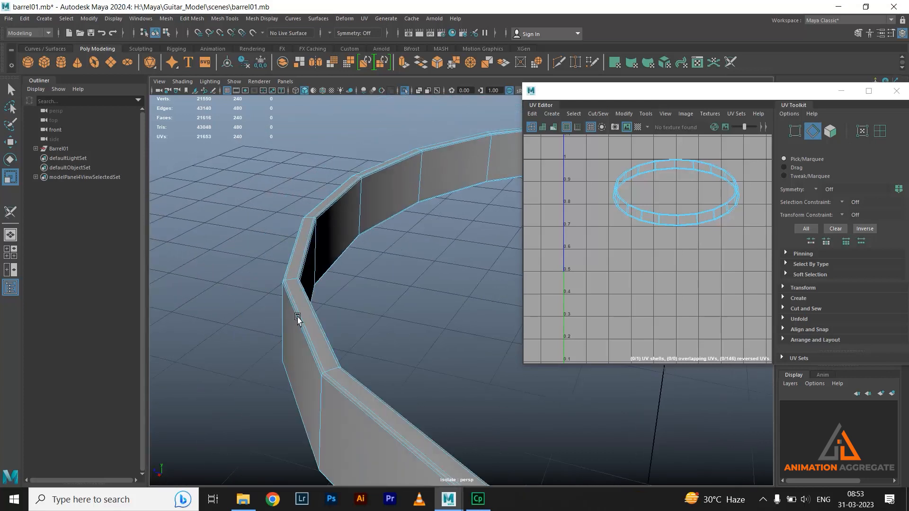
{"action": "double_click", "coordinate": [319, 211]}
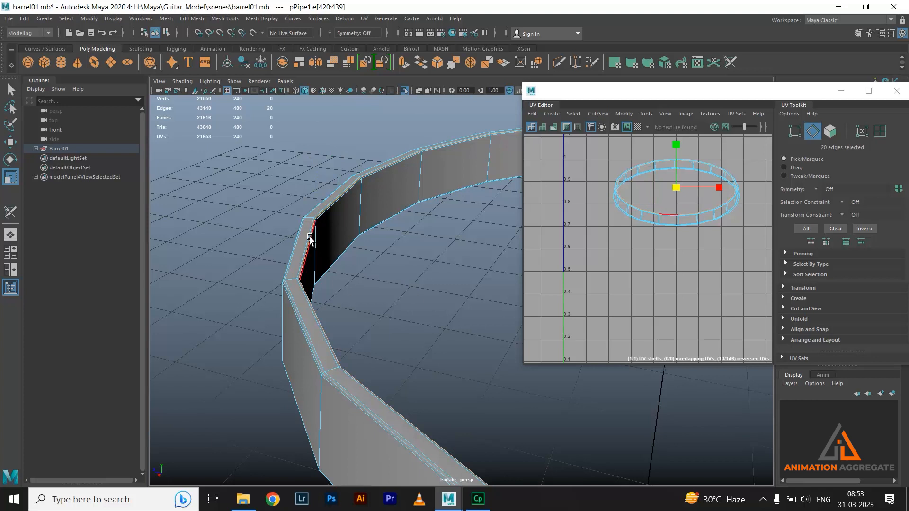
{"action": "left_click", "coordinate": [364, 18]}
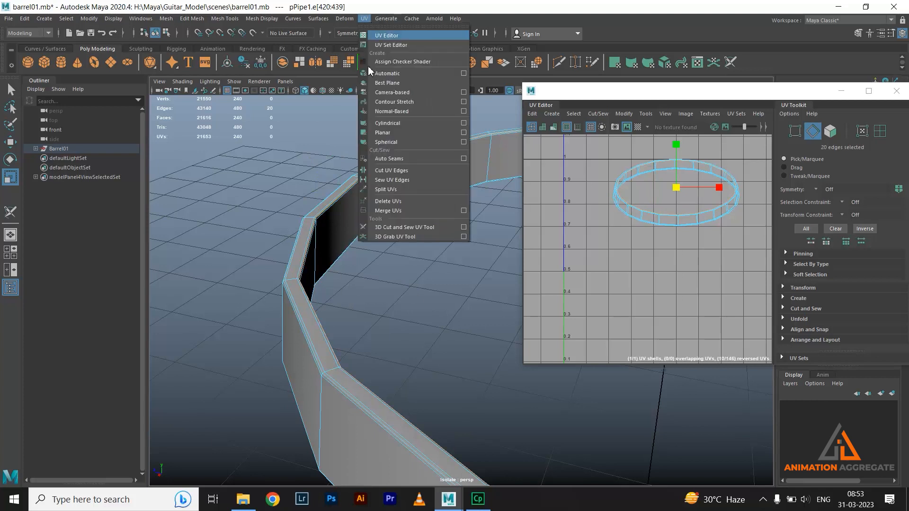
{"action": "left_click", "coordinate": [406, 228]}
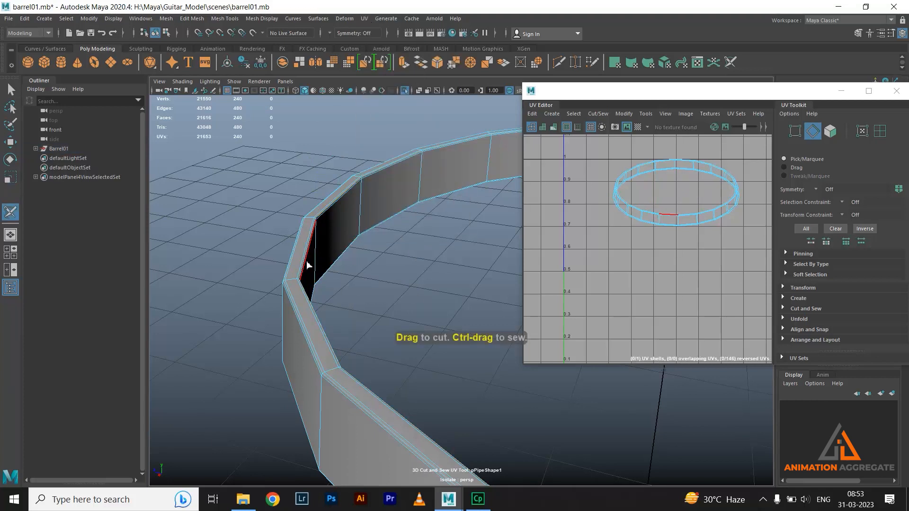
{"action": "double_click", "coordinate": [305, 265]}
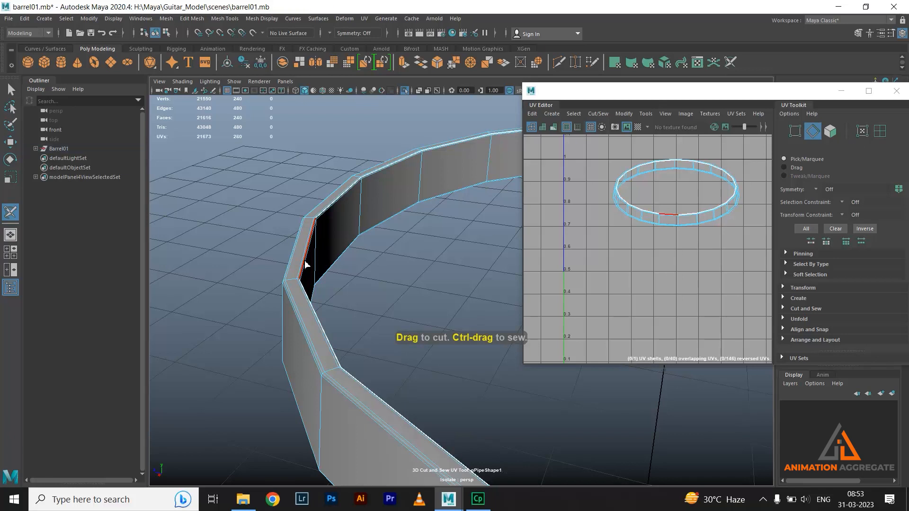
Step: Turn off the hoop's isolation to bring the other barrel parts back into the viewport
{"action": "scroll", "coordinate": [407, 326], "scroll_direction": "down", "scroll_amount": 5}
{"action": "middle_click_drag", "start_coordinate": [393, 308], "coordinate": [300, 303], "text": "alt"}
{"action": "scroll", "coordinate": [360, 260], "scroll_direction": "down", "scroll_amount": 5}
{"action": "middle_click_drag", "start_coordinate": [371, 255], "coordinate": [209, 269], "text": "alt"}
{"action": "left_click_drag", "start_coordinate": [412, 308], "coordinate": [351, 303], "text": "alt"}
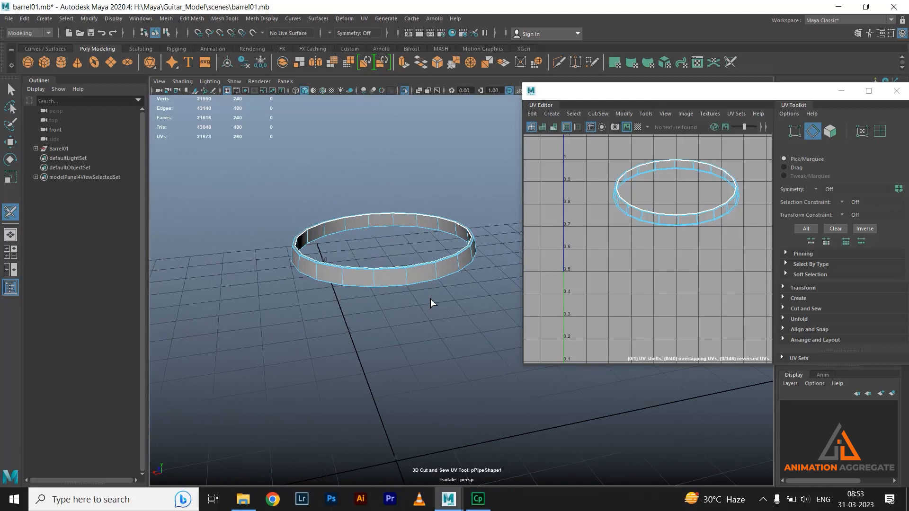
{"action": "left_click", "coordinate": [407, 92]}
{"action": "scroll", "coordinate": [365, 300], "scroll_direction": "down", "scroll_amount": 2}
{"action": "left_click_drag", "start_coordinate": [365, 300], "coordinate": [410, 306], "text": "alt"}
{"action": "left_click", "coordinate": [351, 320]}
Step: Cut a vertical seam across the top hoop's band along one of its cross-section edge loops
{"action": "scroll", "coordinate": [409, 307], "scroll_direction": "up", "scroll_amount": 5}
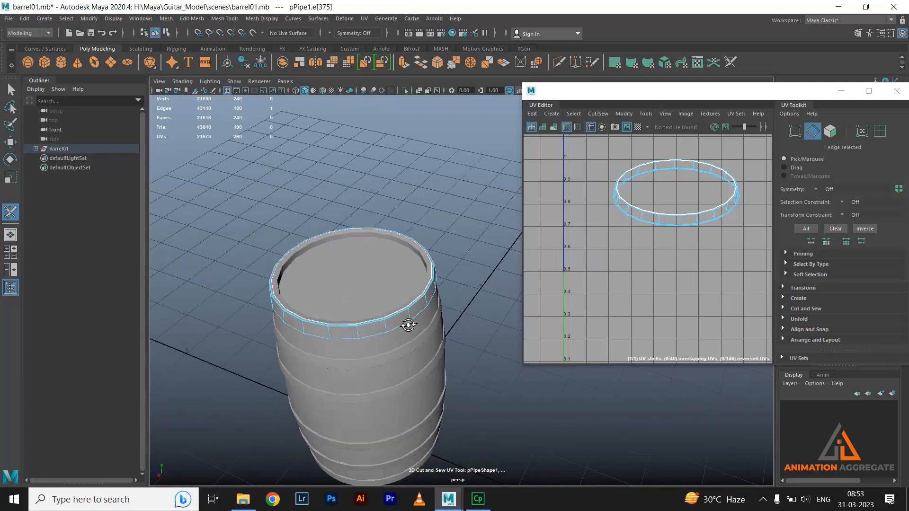
{"action": "left_click", "coordinate": [406, 306]}
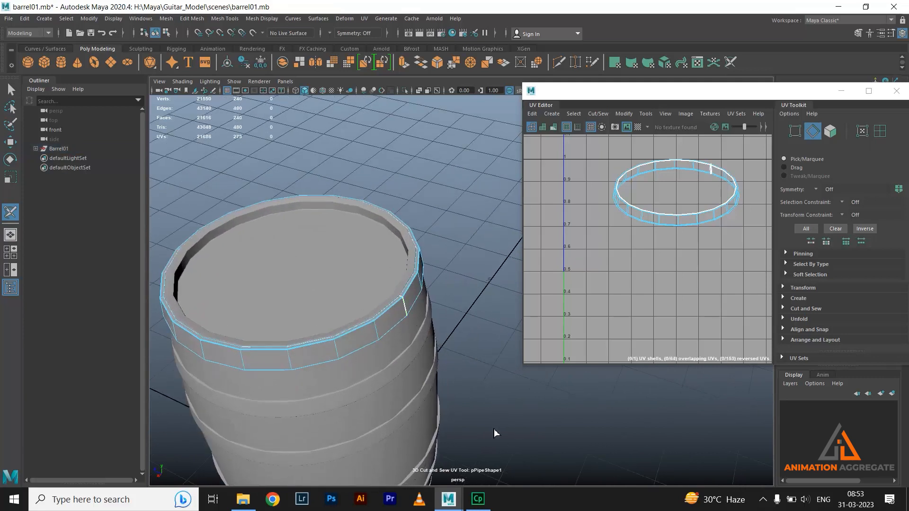
{"action": "left_click_drag", "start_coordinate": [317, 287], "coordinate": [385, 284], "text": "alt"}
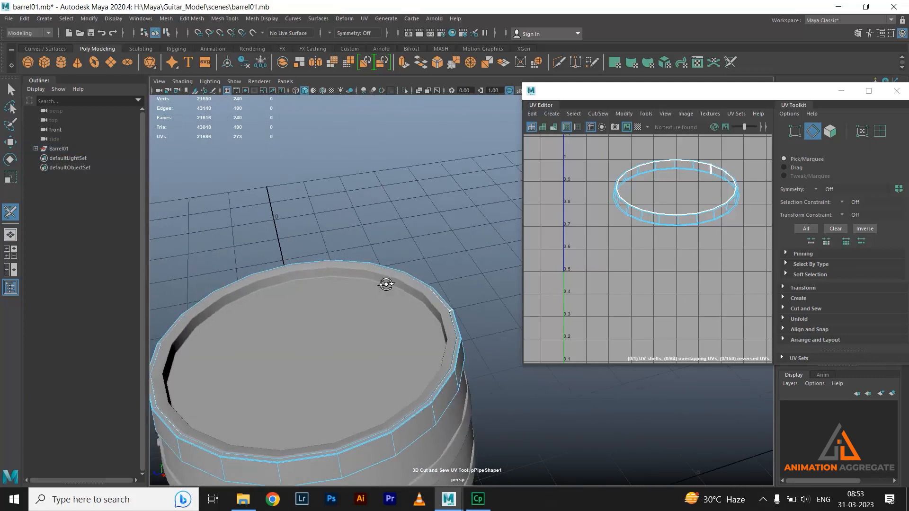
Step: Return the top hoop to object selection and unfold its cut UVs into a flat strip
{"action": "scroll", "coordinate": [386, 285], "scroll_direction": "up", "scroll_amount": 4}
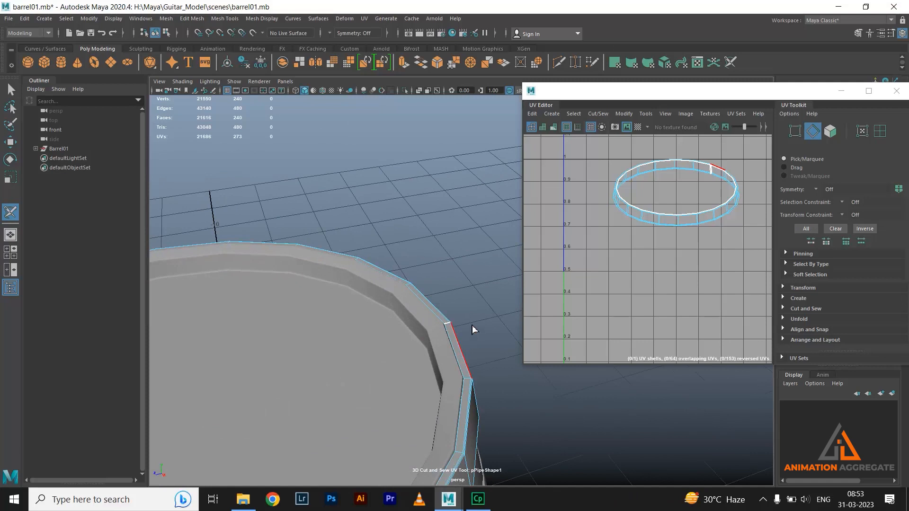
{"action": "left_click_drag", "start_coordinate": [431, 302], "coordinate": [382, 277], "text": "alt"}
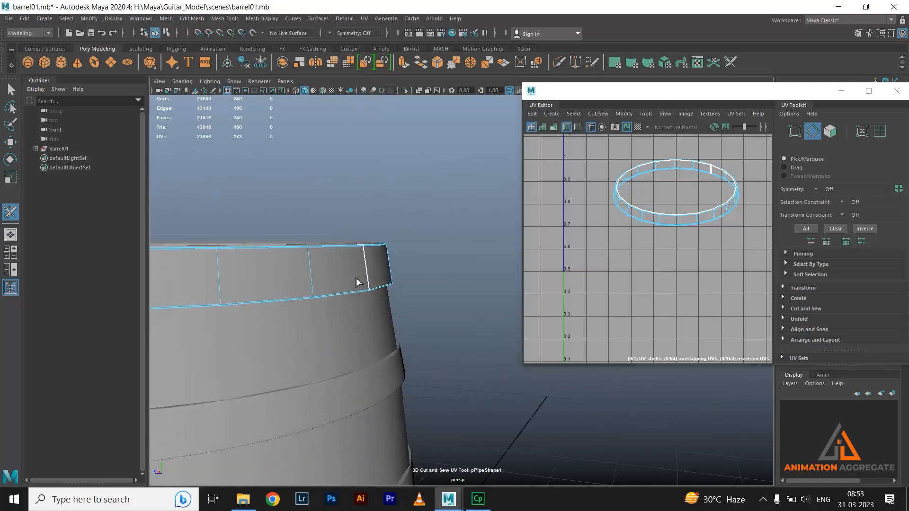
{"action": "mouse_move", "coordinate": [325, 205]}
{"action": "left_mouse_down", "text": "alt"}
{"action": "mouse_move", "coordinate": [333, 227]}
{"action": "mouse_move", "coordinate": [333, 206]}
{"action": "left_mouse_up", "text": "alt"}
{"action": "right_click", "coordinate": [395, 334]}
{"action": "key", "text": "w"}
{"action": "right_click", "coordinate": [398, 330]}
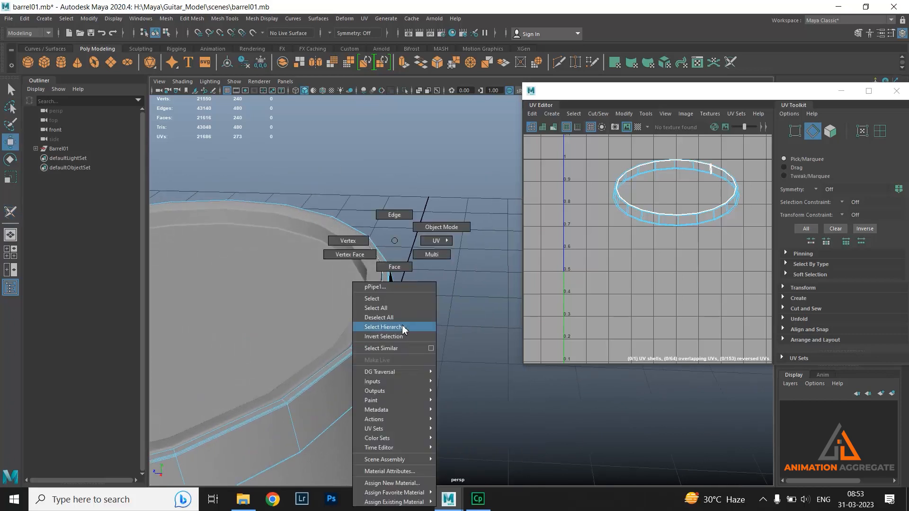
{"action": "left_click", "coordinate": [391, 328]}
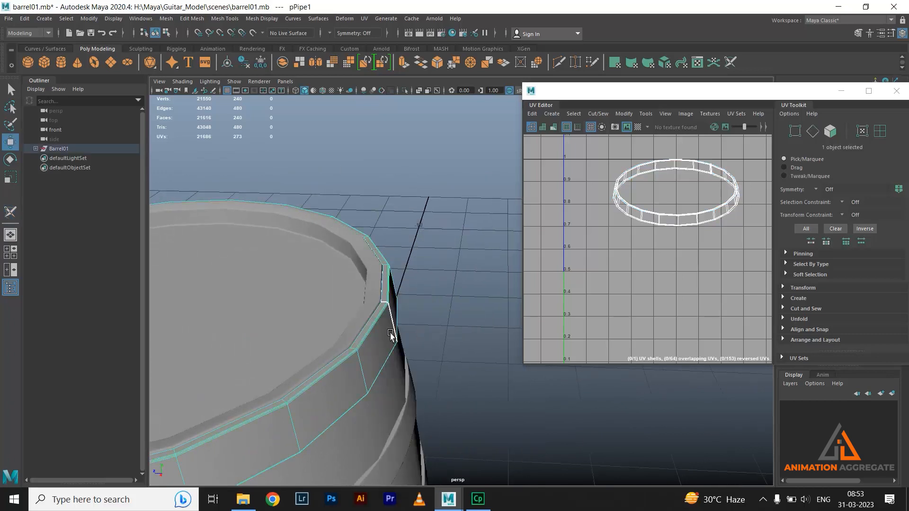
{"action": "left_click", "coordinate": [624, 114]}
{"action": "left_click", "coordinate": [666, 404]}
{"action": "scroll", "coordinate": [678, 245], "scroll_direction": "down", "scroll_amount": 3}
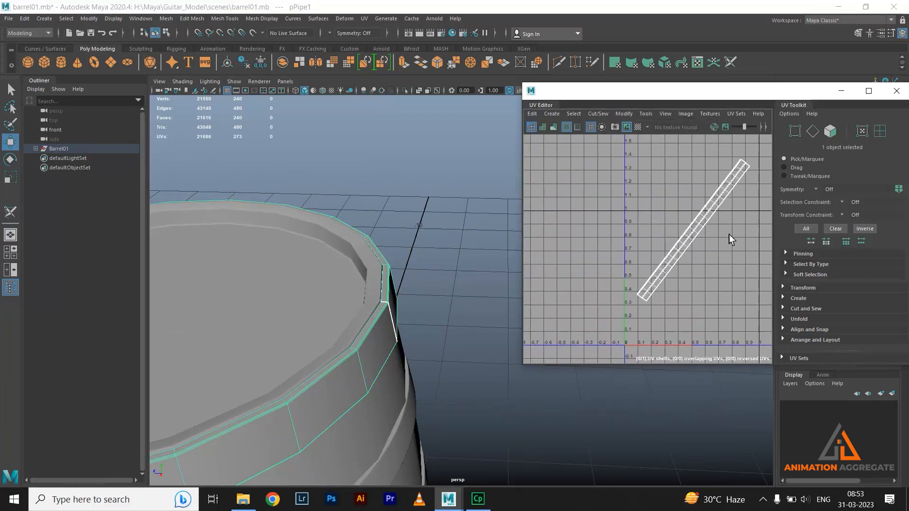
Step: Turn off the smooth mesh preview on each of the remaining hoops down to the bottom one
{"action": "scroll", "coordinate": [369, 256], "scroll_direction": "up", "scroll_amount": 3}
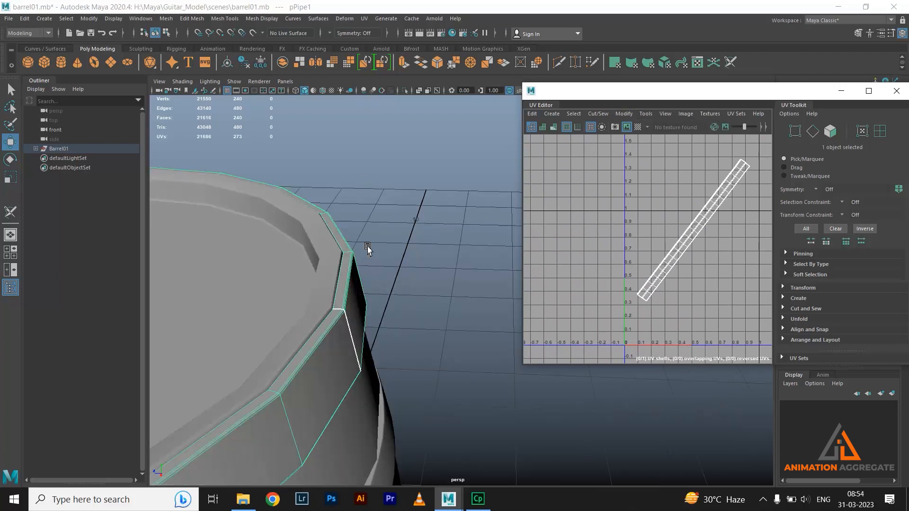
{"action": "middle_click_drag", "start_coordinate": [367, 250], "coordinate": [389, 115], "text": "alt"}
{"action": "scroll", "coordinate": [353, 282], "scroll_direction": "down", "scroll_amount": 4}
{"action": "middle_click_drag", "start_coordinate": [353, 282], "coordinate": [392, 372], "text": "alt"}
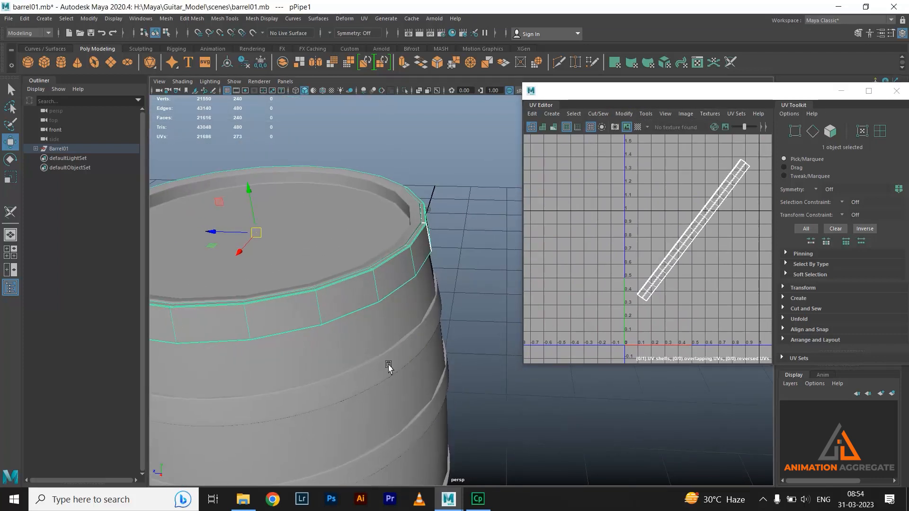
{"action": "left_click", "coordinate": [388, 365]}
{"action": "key", "text": "1"}
{"action": "left_click", "coordinate": [408, 432]}
{"action": "key", "text": "1"}
{"action": "scroll", "coordinate": [353, 349], "scroll_direction": "down", "scroll_amount": 5}
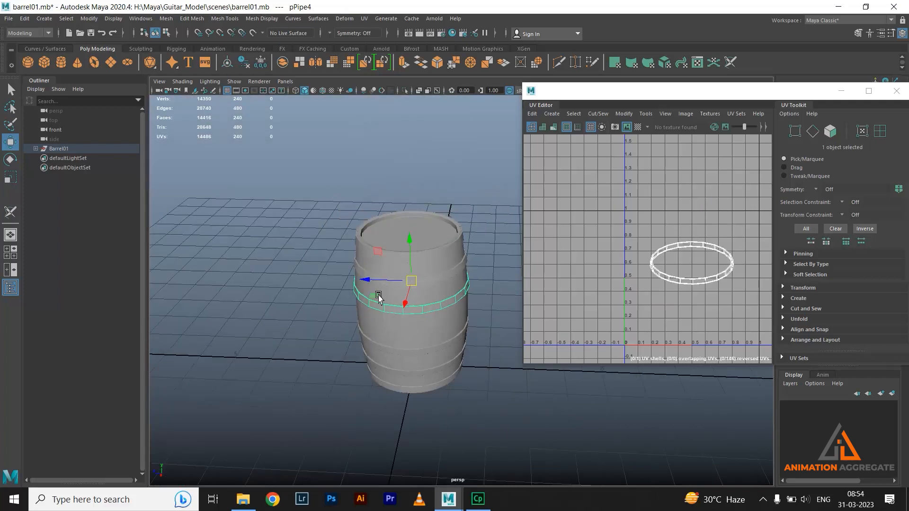
{"action": "left_click", "coordinate": [427, 379]}
{"action": "key", "text": "1"}
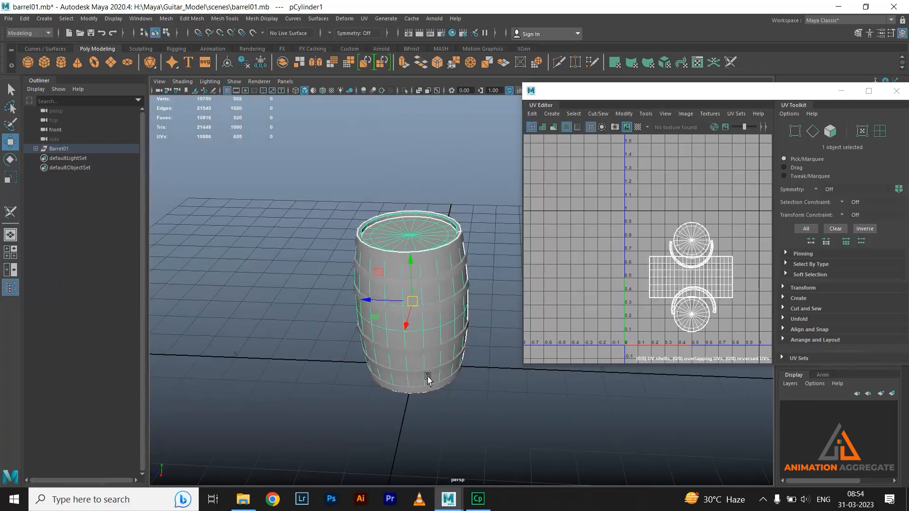
{"action": "left_click", "coordinate": [420, 377]}
{"action": "left_click", "coordinate": [438, 388]}
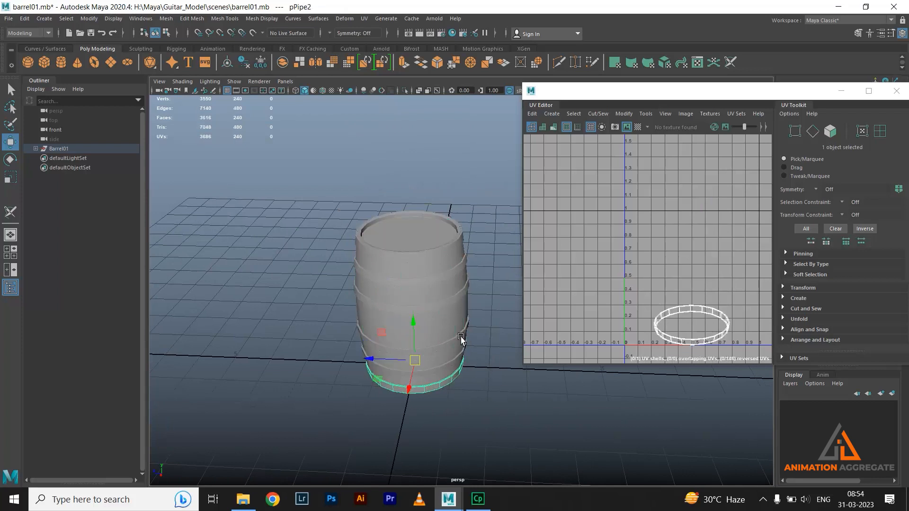
Step: Transfer the top hoop's UVs to the second hoop with Transfer Attributes, using all UV sets, all color sets and Topology sample space
{"action": "scroll", "coordinate": [409, 253], "scroll_direction": "up", "scroll_amount": 5}
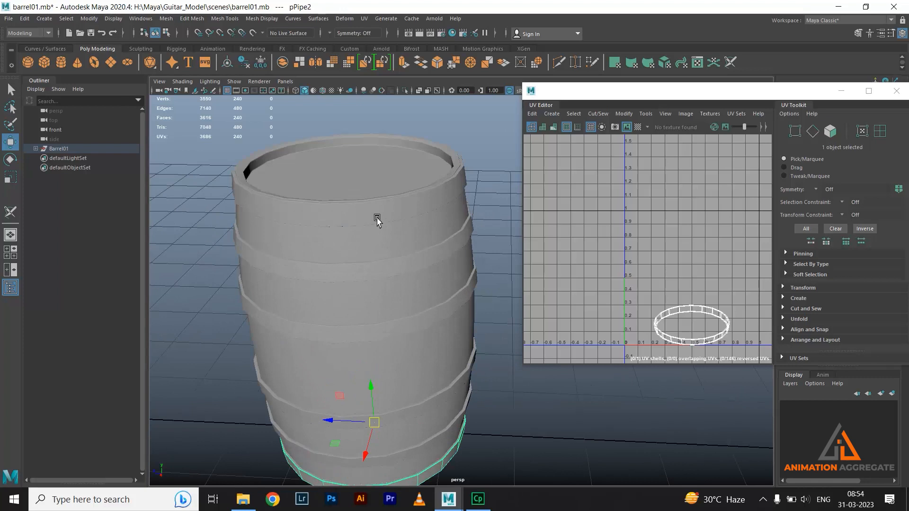
{"action": "left_click", "coordinate": [377, 220]}
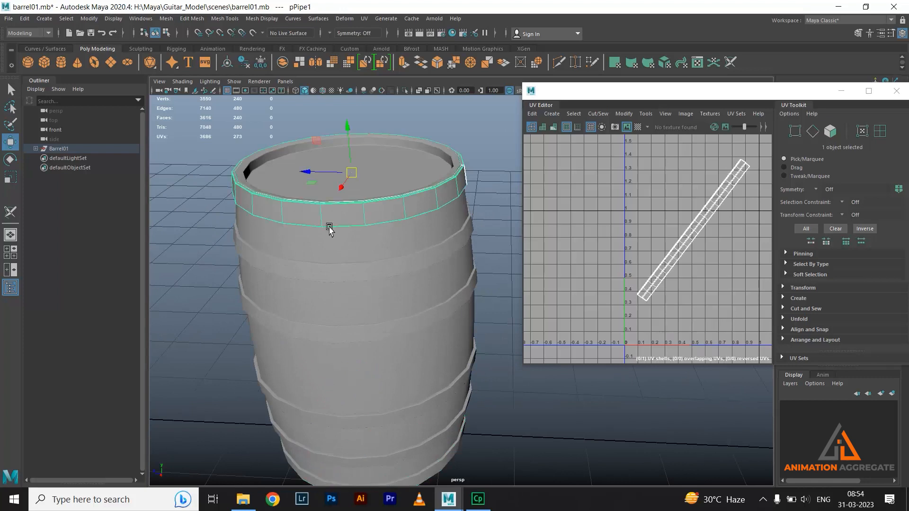
{"action": "left_click", "coordinate": [386, 273], "text": "shift"}
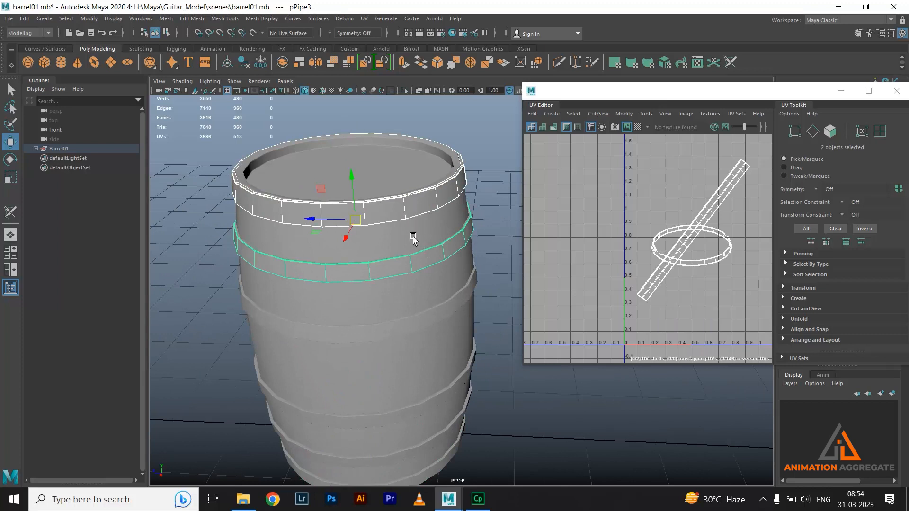
{"action": "left_click", "coordinate": [165, 18]}
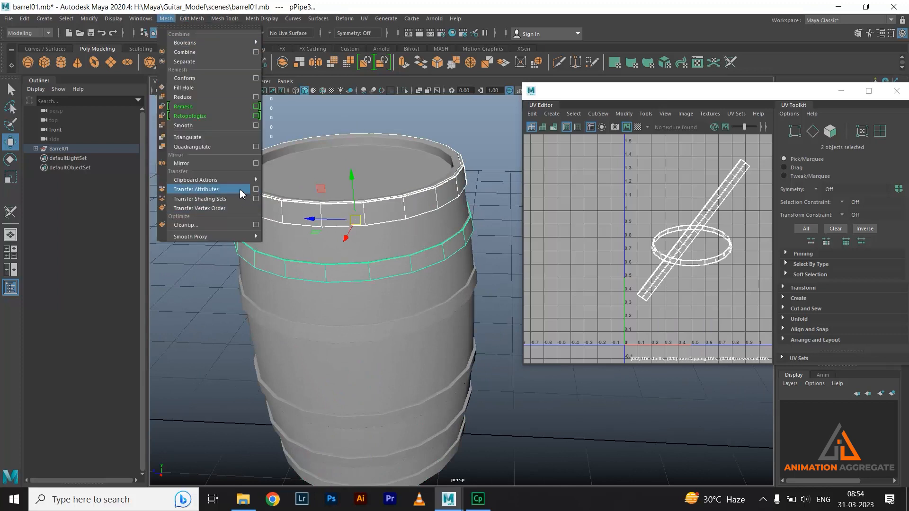
{"action": "left_click", "coordinate": [255, 189]}
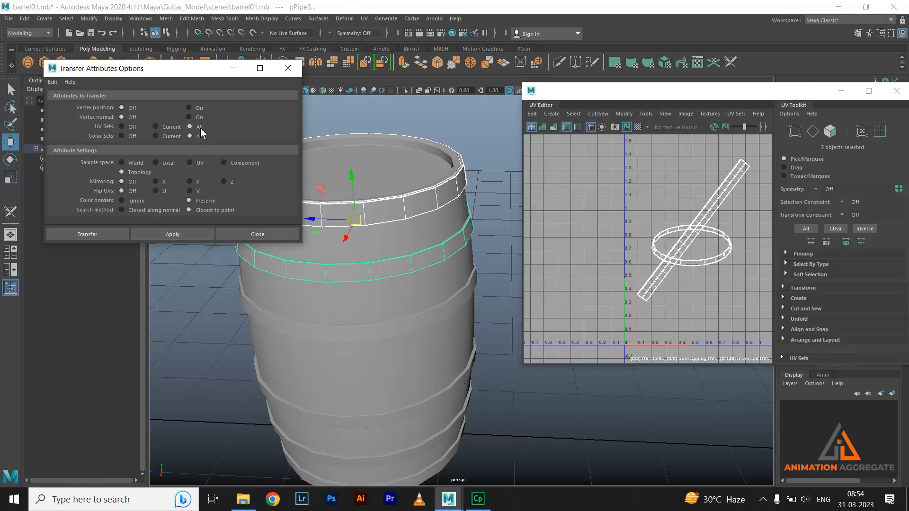
{"action": "left_click", "coordinate": [139, 234]}
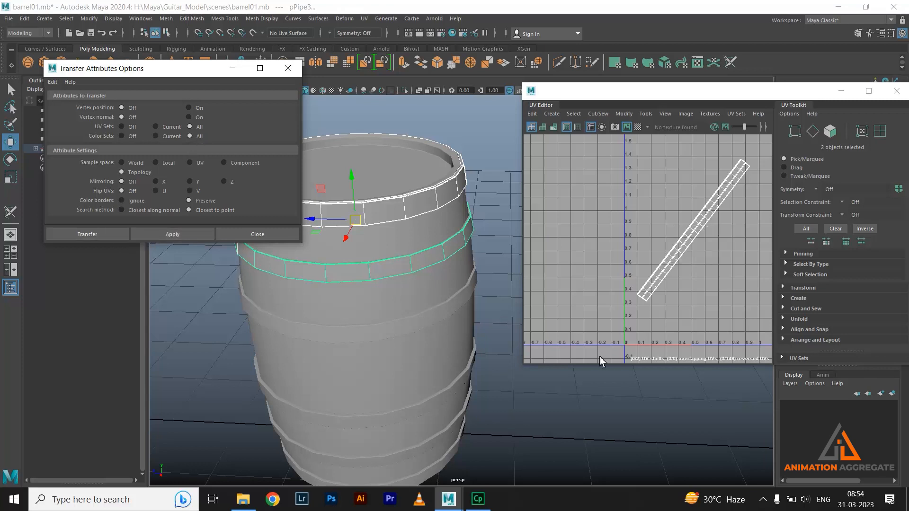
Step: Compare the top two hoops' UVs and transfer the second hoop's attributes to the third hoop
{"action": "left_click", "coordinate": [446, 256]}
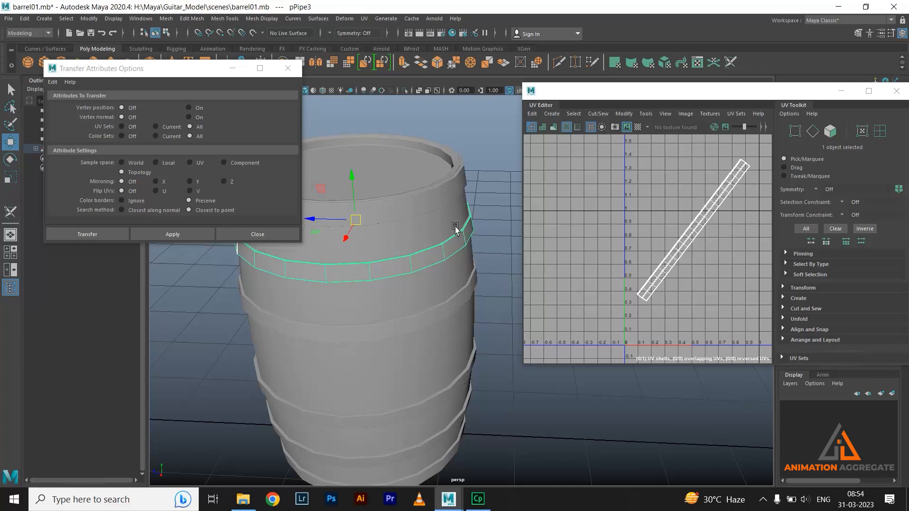
{"action": "left_click", "coordinate": [441, 197]}
{"action": "left_click", "coordinate": [455, 250]}
{"action": "left_click", "coordinate": [431, 204]}
{"action": "left_click", "coordinate": [441, 247]}
{"action": "left_click", "coordinate": [427, 327], "text": "shift"}
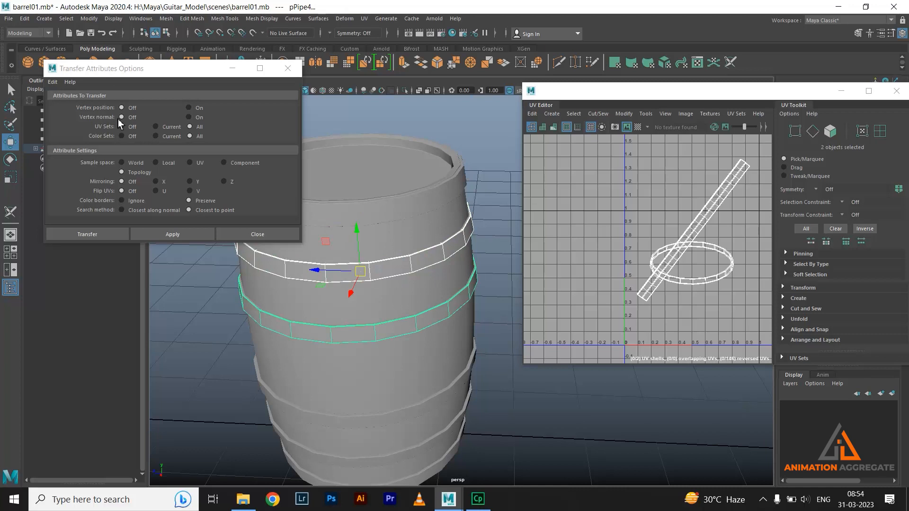
{"action": "left_click", "coordinate": [171, 235]}
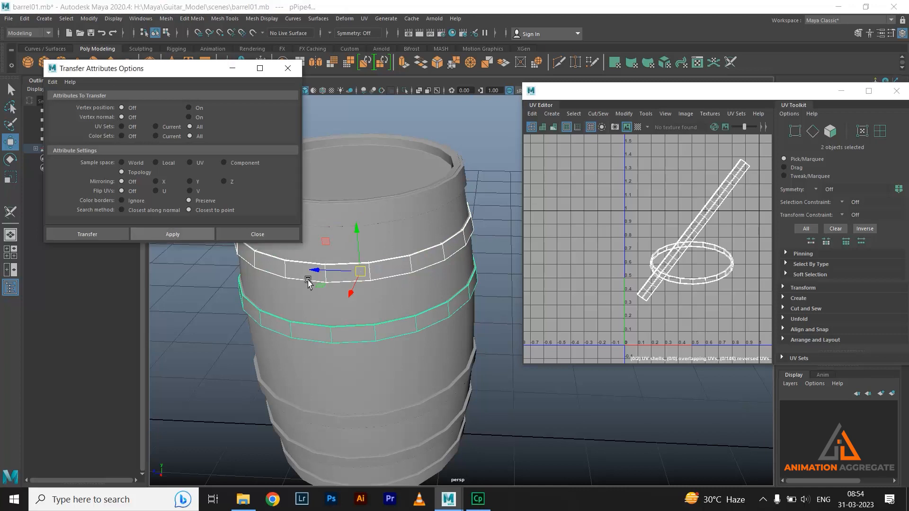
Step: Transfer the third hoop's UVs to the fourth hoop, and the fourth hoop's UVs to the fifth
{"action": "left_click", "coordinate": [434, 313]}
{"action": "left_click", "coordinate": [450, 393], "text": "shift"}
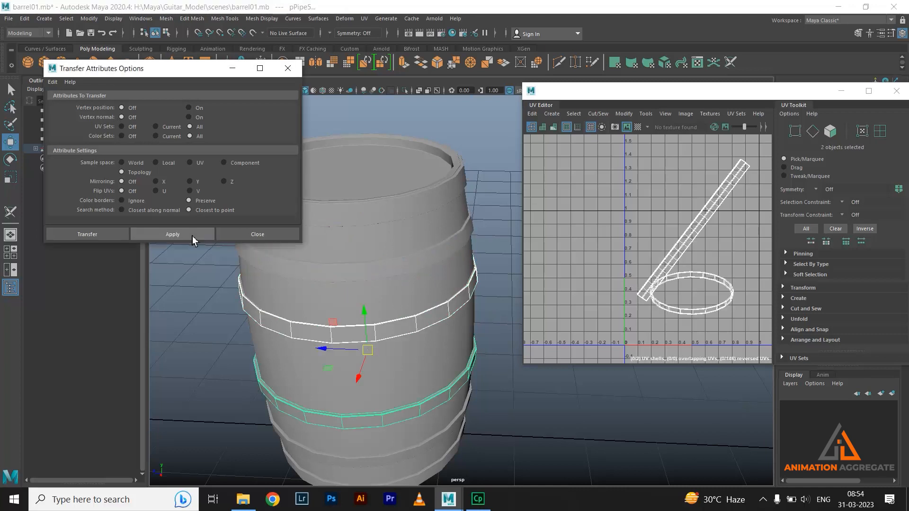
{"action": "left_click", "coordinate": [192, 236]}
{"action": "left_click", "coordinate": [416, 424]}
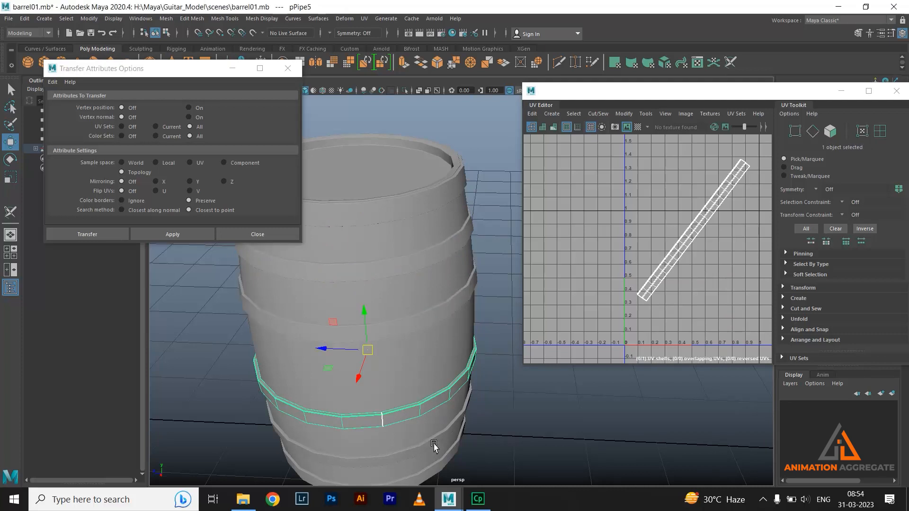
{"action": "left_click", "coordinate": [434, 444], "text": "shift"}
{"action": "left_click", "coordinate": [159, 233]}
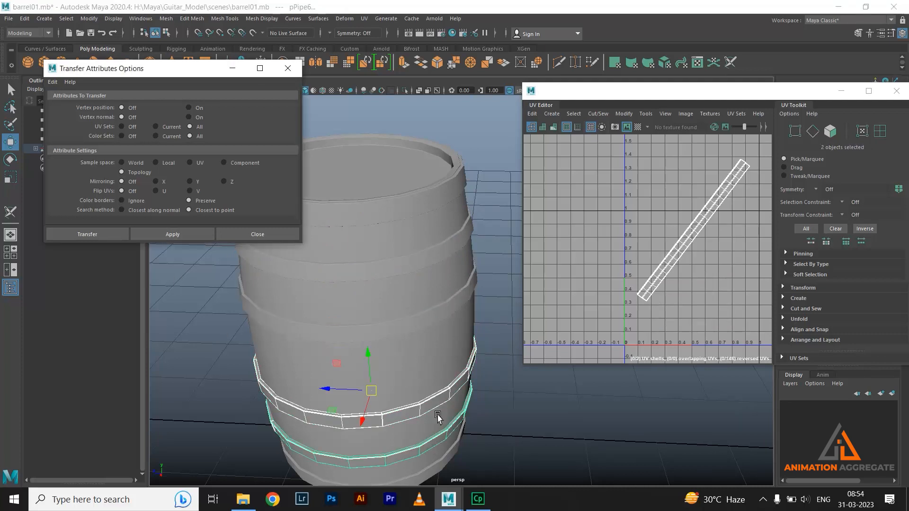
Step: Transfer the top hoop's UVs to the bottom hoop with the same attribute settings
{"action": "left_click", "coordinate": [458, 445]}
{"action": "left_click", "coordinate": [447, 436]}
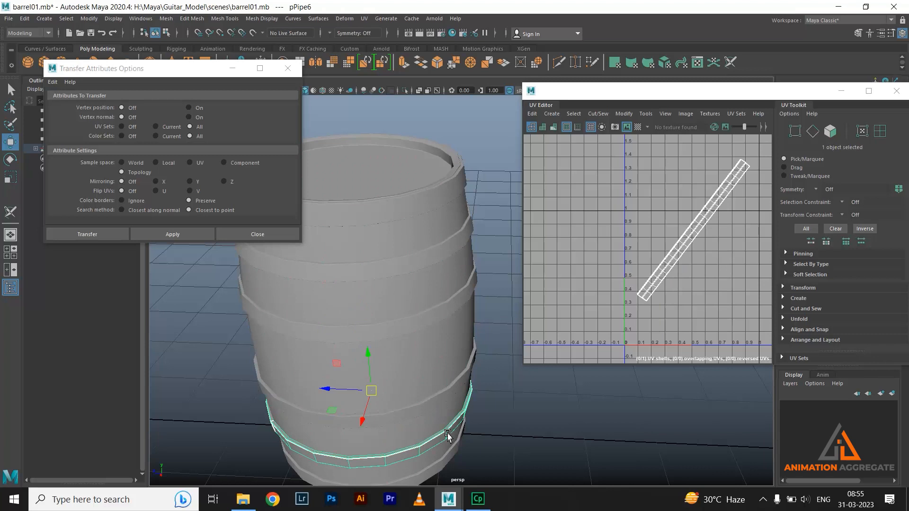
{"action": "left_click", "coordinate": [386, 216]}
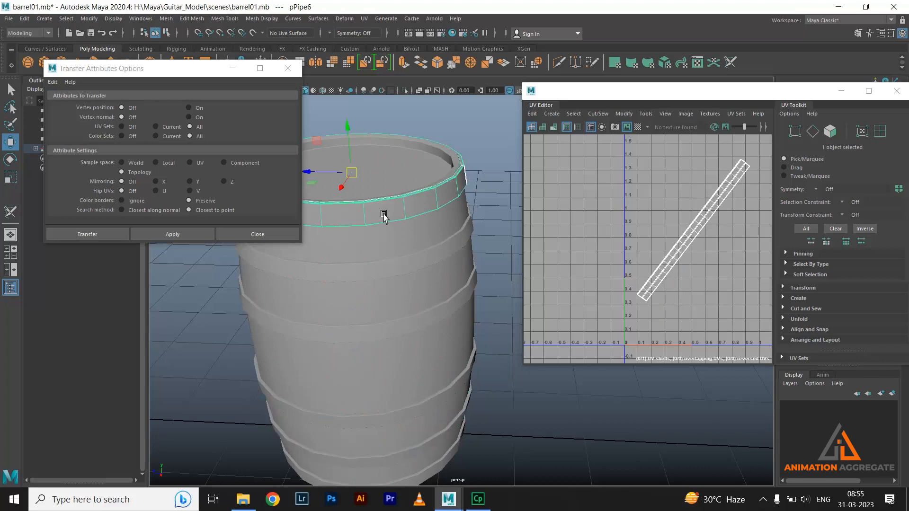
{"action": "left_click", "coordinate": [460, 449], "text": "shift"}
{"action": "left_click", "coordinate": [202, 235]}
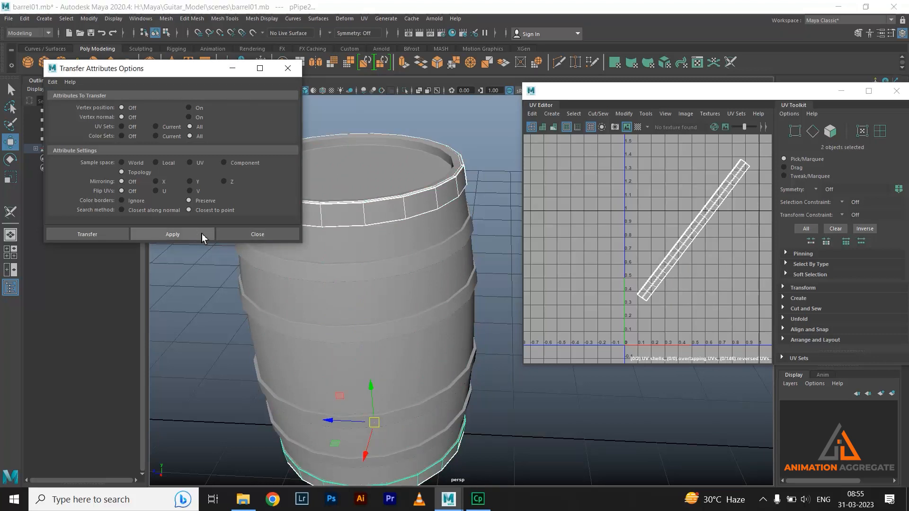
Step: Move the UV Editor window clear of the screen edge and unfold the top hoop's UVs with the UV Toolkit
{"action": "scroll", "coordinate": [400, 300], "scroll_direction": "down", "scroll_amount": 3}
{"action": "middle_click_drag", "start_coordinate": [401, 287], "coordinate": [406, 266], "text": "alt"}
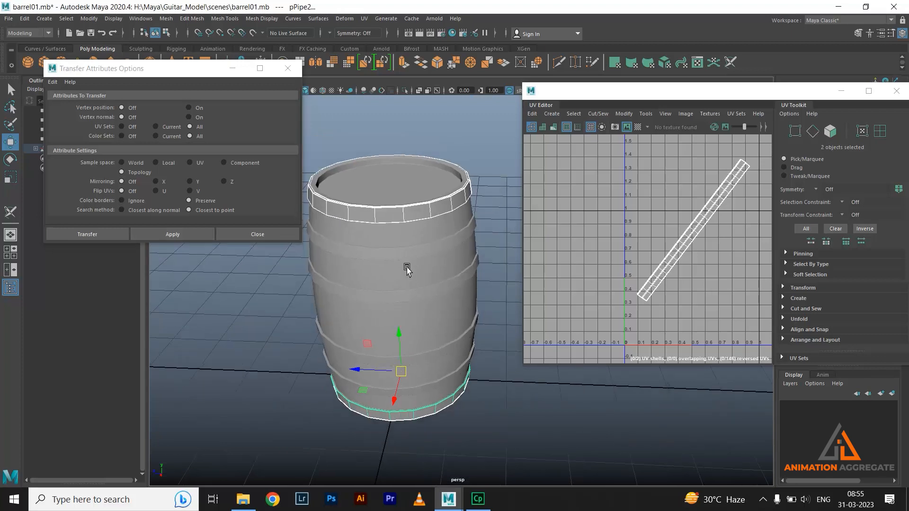
{"action": "scroll", "coordinate": [410, 268], "scroll_direction": "down", "scroll_amount": 3}
{"action": "mouse_move", "coordinate": [415, 316]}
{"action": "left_mouse_down", "text": "alt"}
{"action": "mouse_move", "coordinate": [415, 284]}
{"action": "mouse_move", "coordinate": [413, 316]}
{"action": "left_mouse_up", "text": "alt"}
{"action": "left_click_drag", "start_coordinate": [379, 228], "coordinate": [404, 259], "text": "alt"}
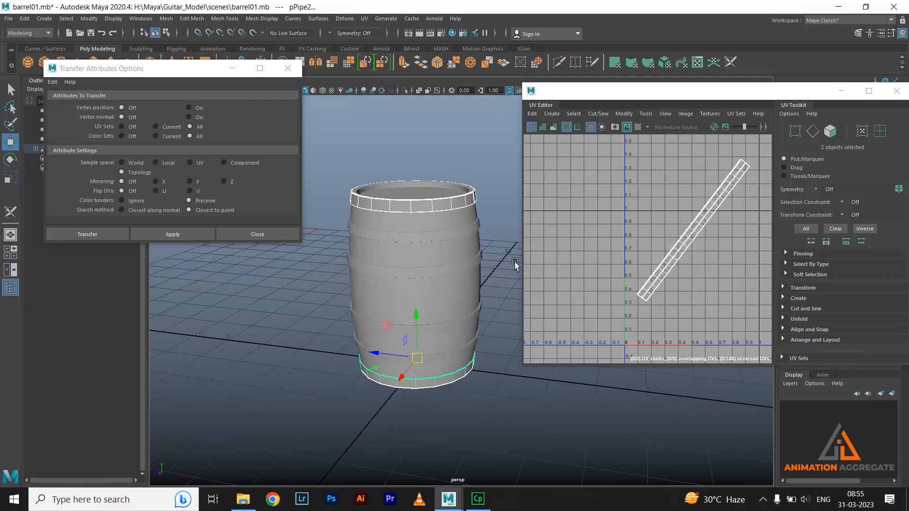
{"action": "left_click", "coordinate": [427, 206]}
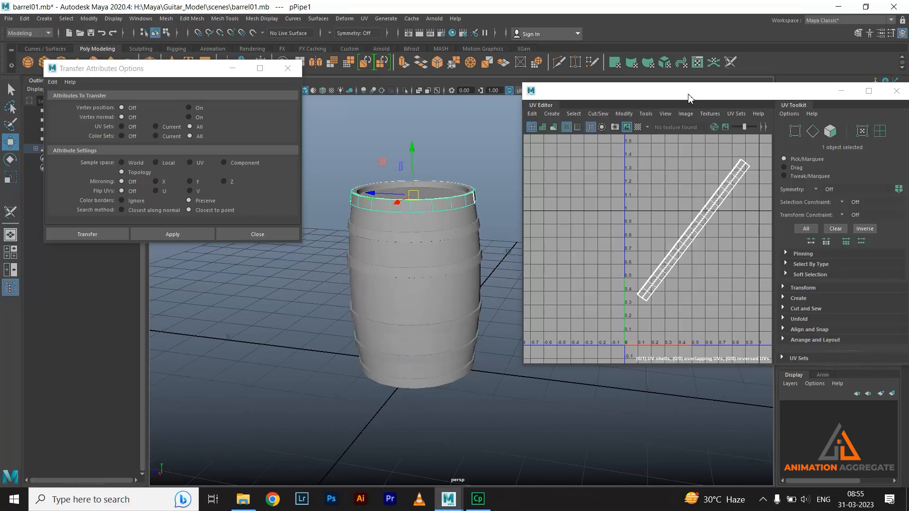
{"action": "left_click_drag", "start_coordinate": [691, 93], "coordinate": [668, 63]}
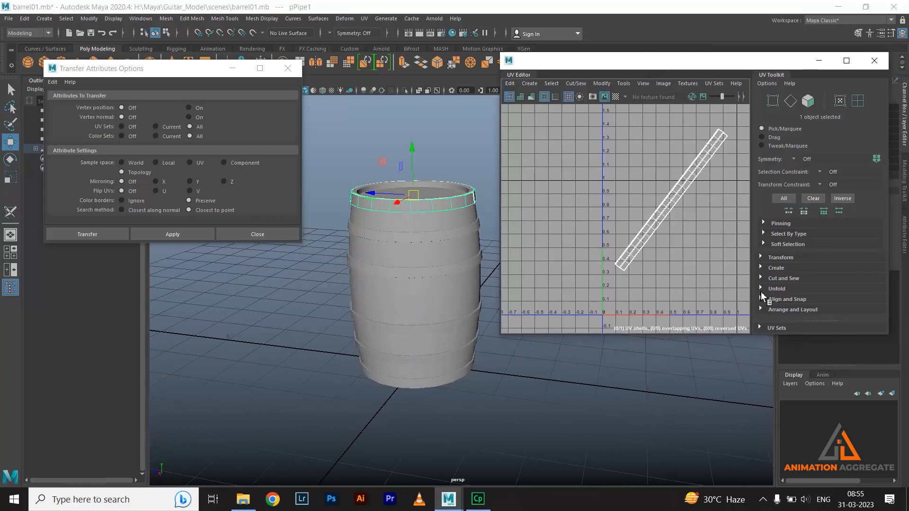
{"action": "left_click", "coordinate": [760, 287]}
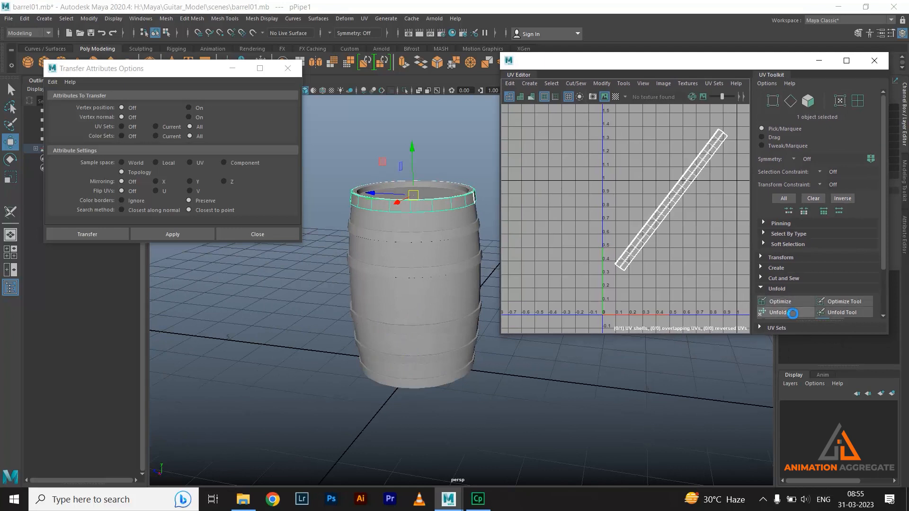
Step: Unfold the UVs of the remaining five hoops one at a time, from the second hoop down to the bottom one
{"action": "left_click", "coordinate": [467, 233]}
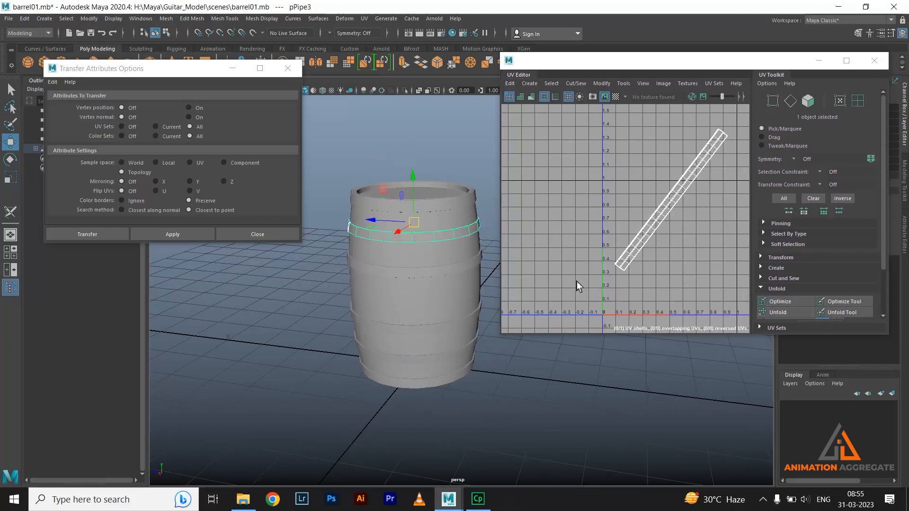
{"action": "left_click", "coordinate": [778, 312]}
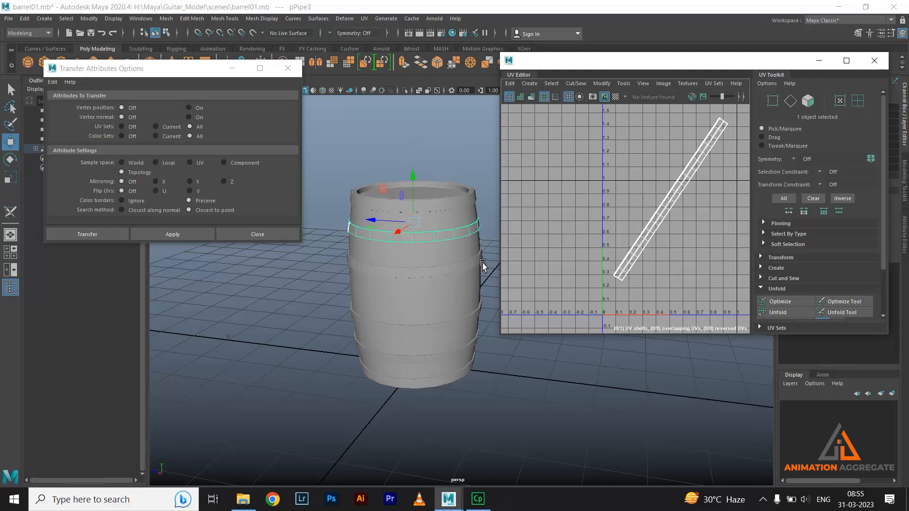
{"action": "left_click", "coordinate": [467, 267]}
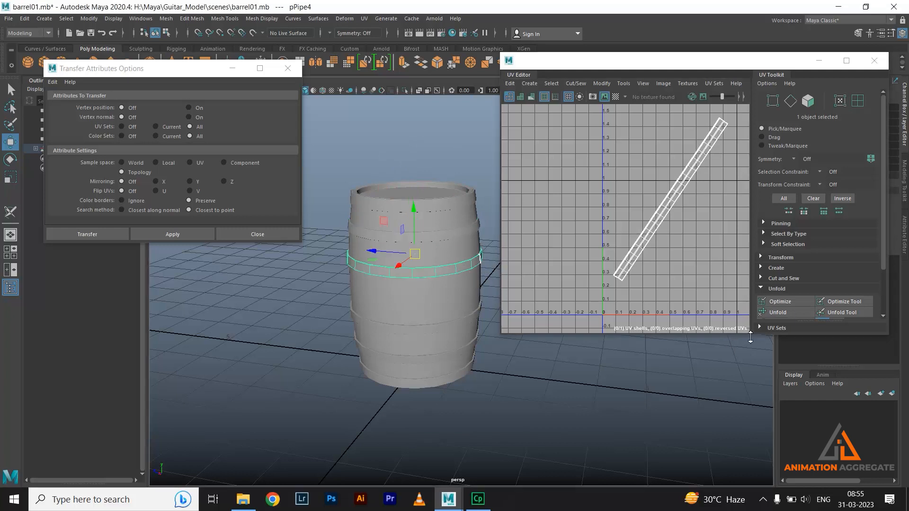
{"action": "left_click", "coordinate": [777, 312]}
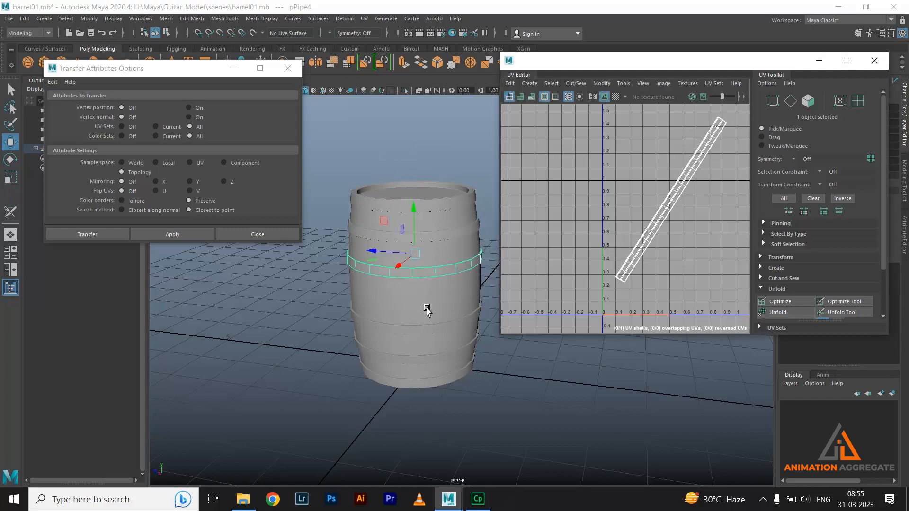
{"action": "left_click", "coordinate": [444, 328]}
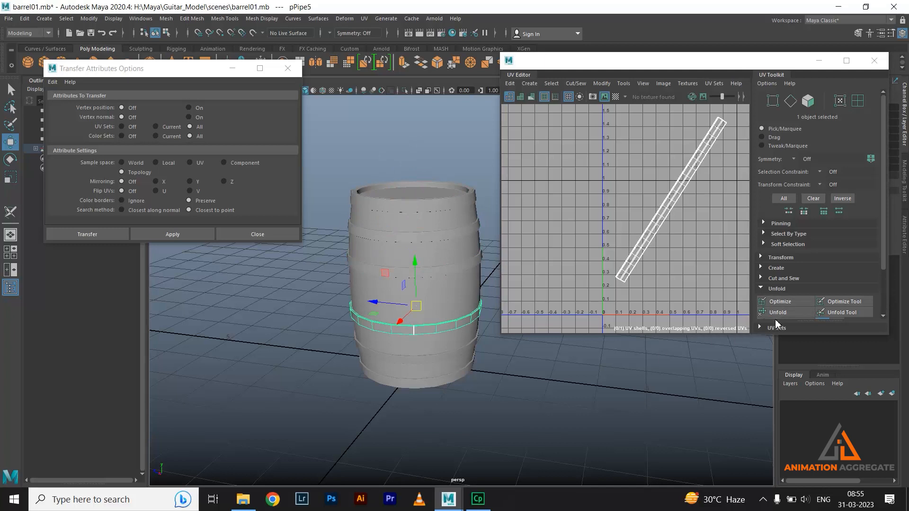
{"action": "left_click", "coordinate": [778, 313]}
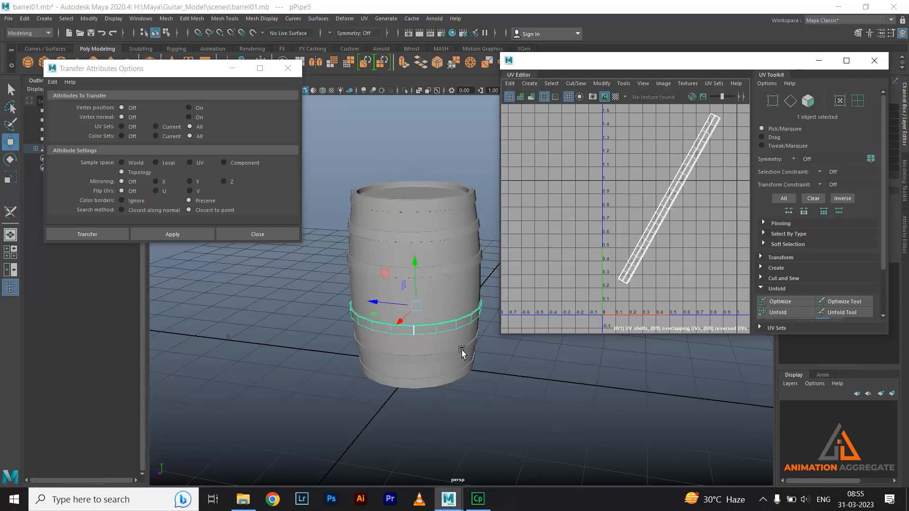
{"action": "left_click", "coordinate": [462, 353]}
{"action": "left_click", "coordinate": [785, 313]}
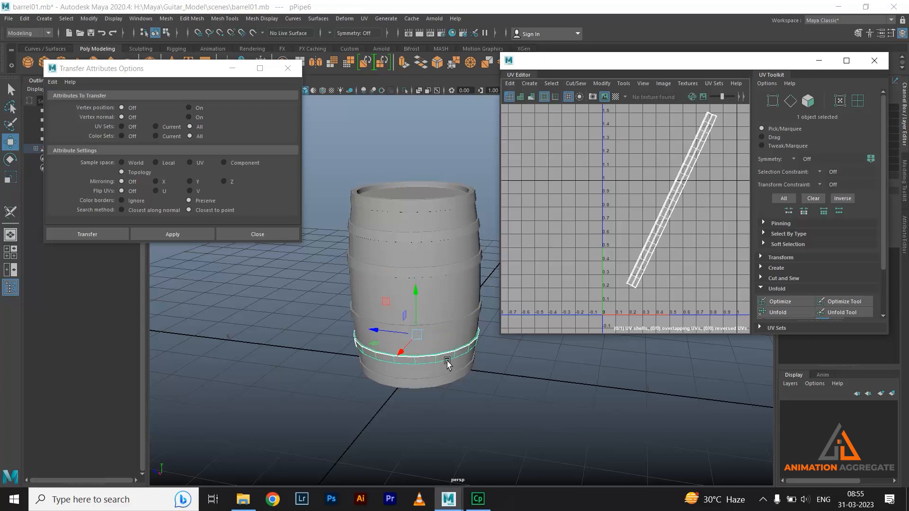
{"action": "left_click", "coordinate": [450, 379]}
{"action": "left_click", "coordinate": [788, 312]}
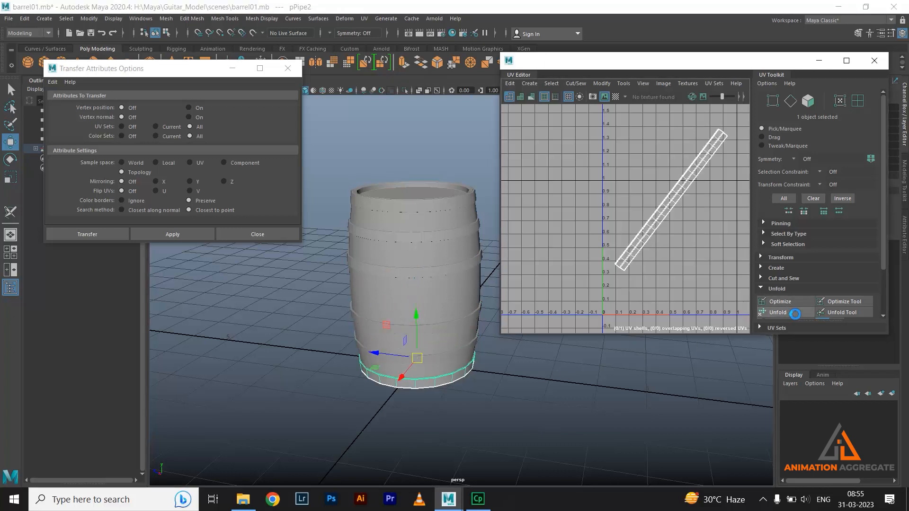
Step: Compare the unfolded UVs of all six hoops together, then check the lower hoops' UVs individually
{"action": "left_click", "coordinate": [440, 203]}
{"action": "left_click", "coordinate": [447, 233], "text": "shift"}
{"action": "left_click", "coordinate": [453, 271], "text": "shift"}
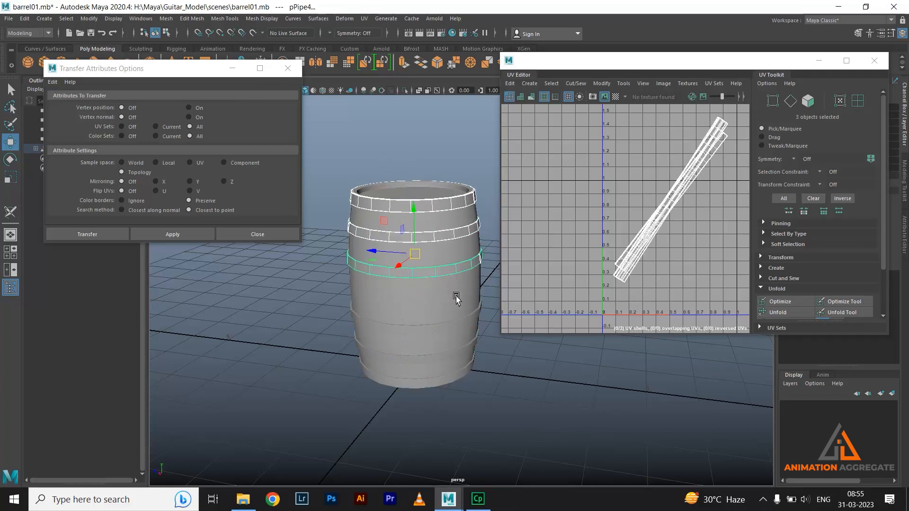
{"action": "left_click", "coordinate": [463, 325], "text": "shift"}
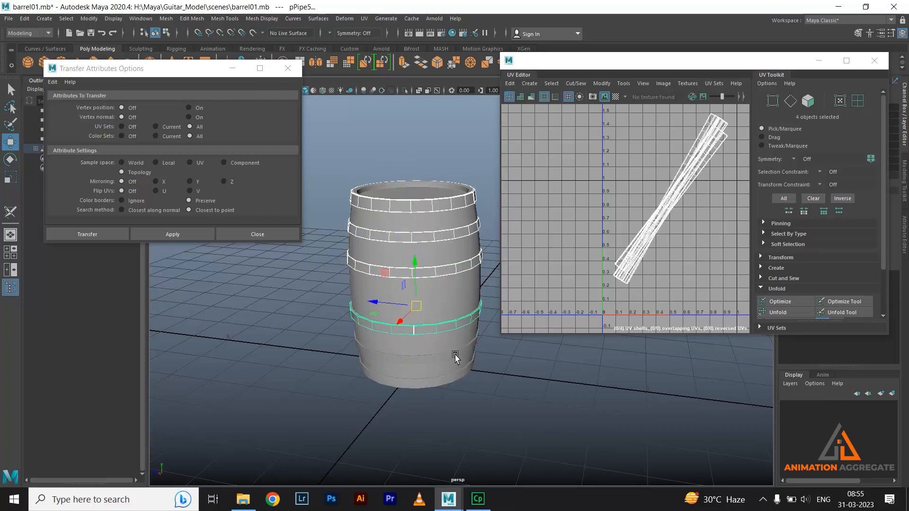
{"action": "left_click", "coordinate": [456, 357], "text": "shift"}
{"action": "left_click", "coordinate": [462, 377], "text": "shift"}
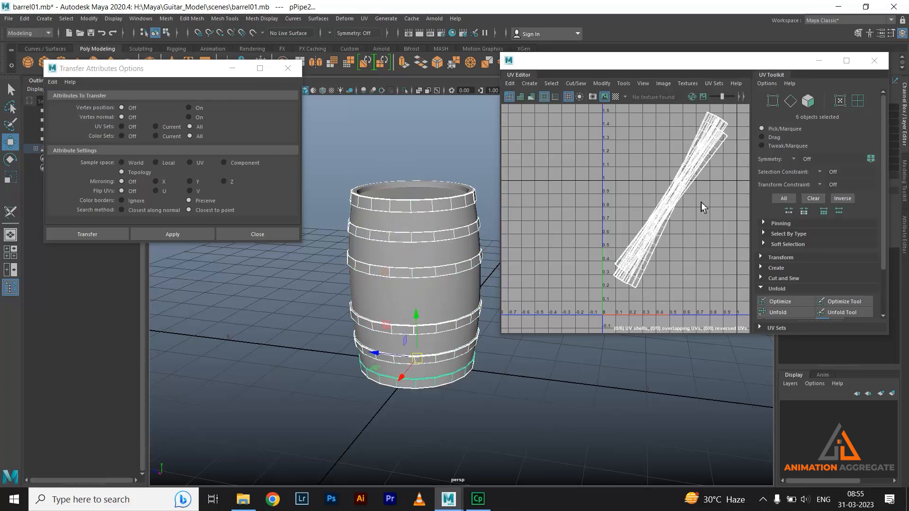
{"action": "left_click", "coordinate": [444, 381]}
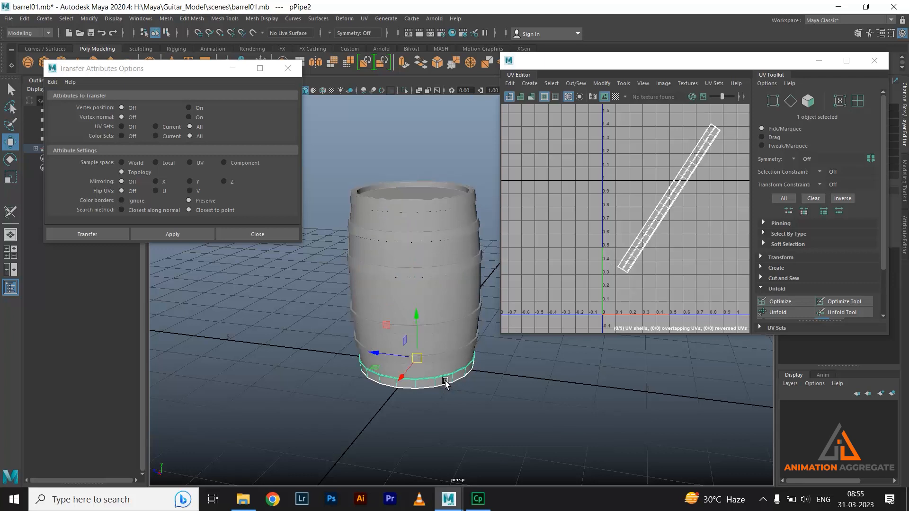
{"action": "left_click", "coordinate": [439, 359]}
{"action": "left_click", "coordinate": [441, 327]}
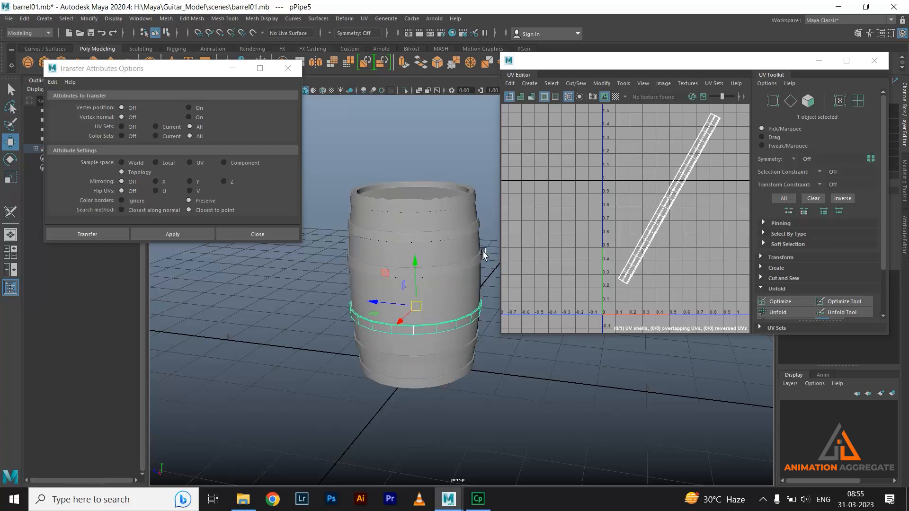
Step: Minimize the UV Editor and select the left bolt on the top hoop of the barrel
{"action": "left_click", "coordinate": [819, 61]}
{"action": "left_click_drag", "start_coordinate": [572, 284], "coordinate": [544, 231], "text": "alt"}
{"action": "middle_click_drag", "start_coordinate": [544, 231], "coordinate": [644, 236], "text": "alt"}
{"action": "scroll", "coordinate": [655, 286], "scroll_direction": "down", "scroll_amount": 2}
{"action": "left_click_drag", "start_coordinate": [576, 231], "coordinate": [625, 264], "text": "alt"}
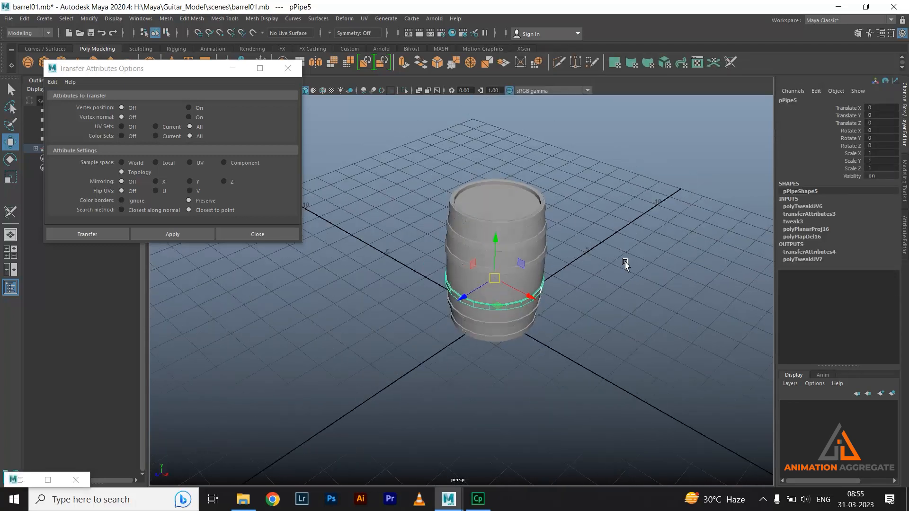
{"action": "left_click", "coordinate": [620, 260]}
{"action": "scroll", "coordinate": [509, 216], "scroll_direction": "up", "scroll_amount": 2}
{"action": "right_click_drag", "start_coordinate": [510, 216], "coordinate": [596, 303], "text": "alt"}
{"action": "middle_click_drag", "start_coordinate": [510, 169], "coordinate": [550, 287], "text": "alt"}
{"action": "right_click_drag", "start_coordinate": [550, 286], "coordinate": [521, 194], "text": "alt"}
{"action": "left_click", "coordinate": [537, 199]}
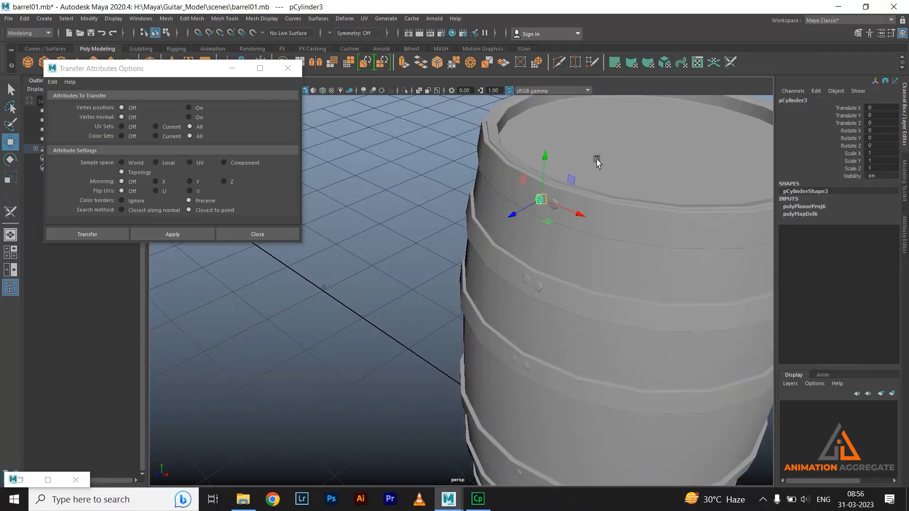
Step: Isolate the selected top-hoop bolt in the viewport and frame it for close-up work
{"action": "middle_click_drag", "start_coordinate": [587, 154], "coordinate": [557, 171], "text": "alt"}
{"action": "right_click_drag", "start_coordinate": [557, 171], "coordinate": [589, 214], "text": "alt"}
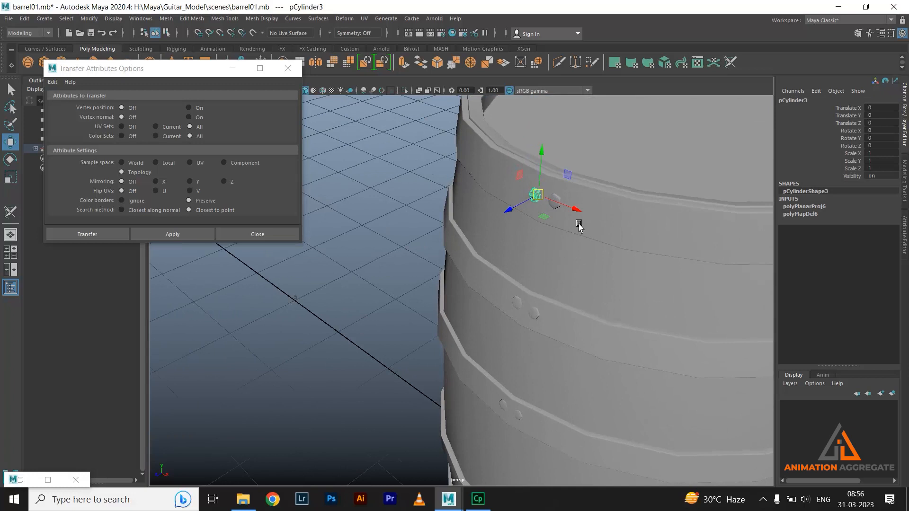
{"action": "right_click_drag", "start_coordinate": [562, 173], "coordinate": [669, 298], "text": "alt"}
{"action": "right_click_drag", "start_coordinate": [610, 227], "coordinate": [658, 282], "text": "alt"}
{"action": "middle_click_drag", "start_coordinate": [657, 215], "coordinate": [610, 268], "text": "alt"}
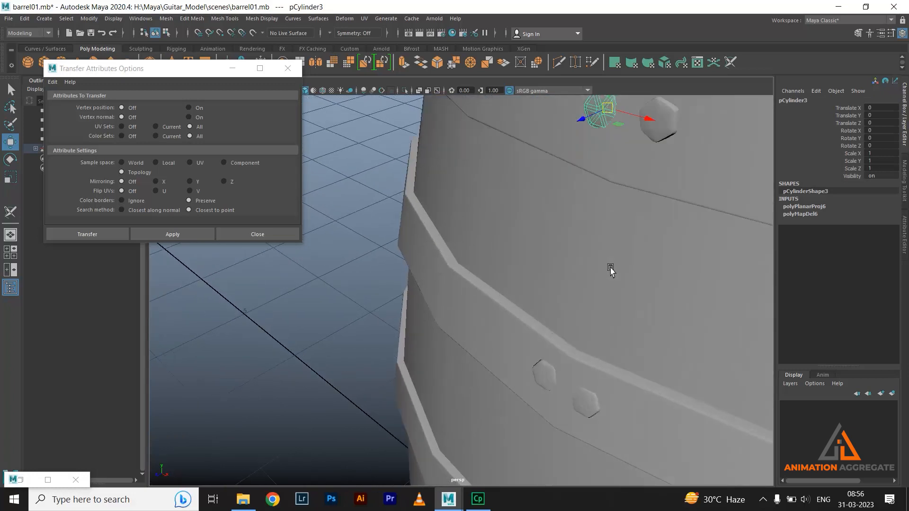
{"action": "left_click_drag", "start_coordinate": [647, 228], "coordinate": [610, 233], "text": "alt"}
{"action": "left_click", "coordinate": [405, 90]}
{"action": "right_click_drag", "start_coordinate": [529, 210], "coordinate": [566, 263], "text": "alt"}
{"action": "left_click_drag", "start_coordinate": [567, 263], "coordinate": [550, 250], "text": "alt"}
{"action": "right_click_drag", "start_coordinate": [511, 187], "coordinate": [593, 289], "text": "alt"}
{"action": "key", "text": "f"}
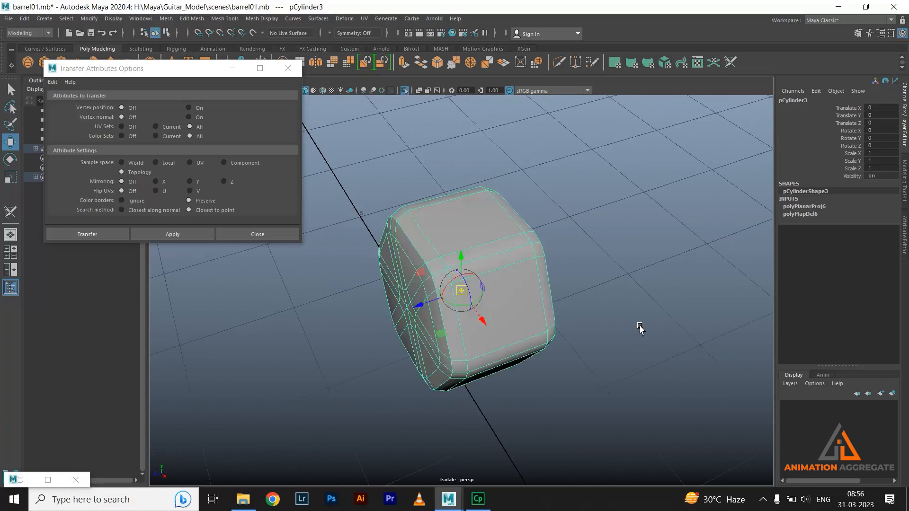
{"action": "right_click_drag", "start_coordinate": [484, 222], "coordinate": [564, 292], "text": "alt"}
{"action": "key", "text": "f"}
Step: Cut the bolt's UVs around both hexagonal caps and across one side edge with the 3D Cut and Sew UV Tool
{"action": "right_click", "coordinate": [503, 263]}
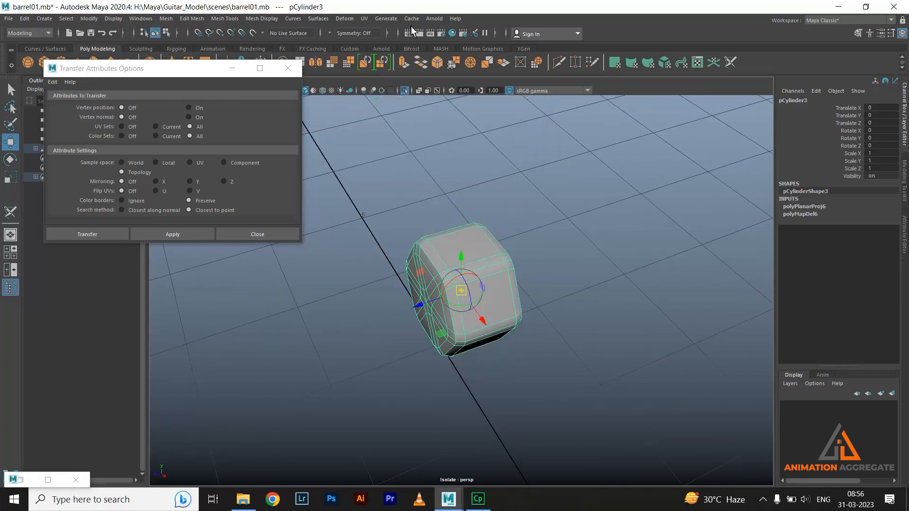
{"action": "left_click", "coordinate": [368, 18]}
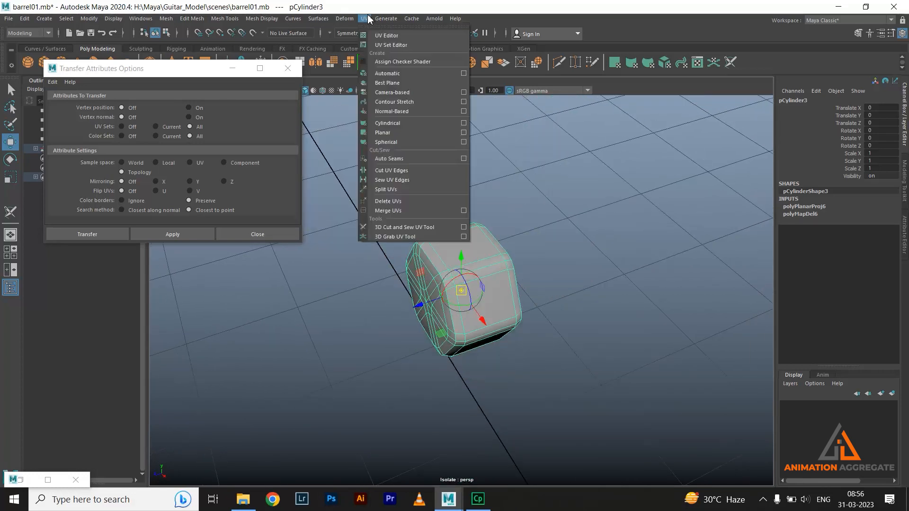
{"action": "left_click", "coordinate": [428, 227]}
{"action": "mouse_move", "coordinate": [511, 306]}
{"action": "left_mouse_down", "text": "alt"}
{"action": "mouse_move", "coordinate": [487, 297]}
{"action": "mouse_move", "coordinate": [493, 282]}
{"action": "mouse_move", "coordinate": [544, 283]}
{"action": "mouse_move", "coordinate": [515, 298]}
{"action": "mouse_move", "coordinate": [465, 296]}
{"action": "mouse_move", "coordinate": [465, 265]}
{"action": "mouse_move", "coordinate": [492, 257]}
{"action": "mouse_move", "coordinate": [494, 305]}
{"action": "left_mouse_up", "text": "alt"}
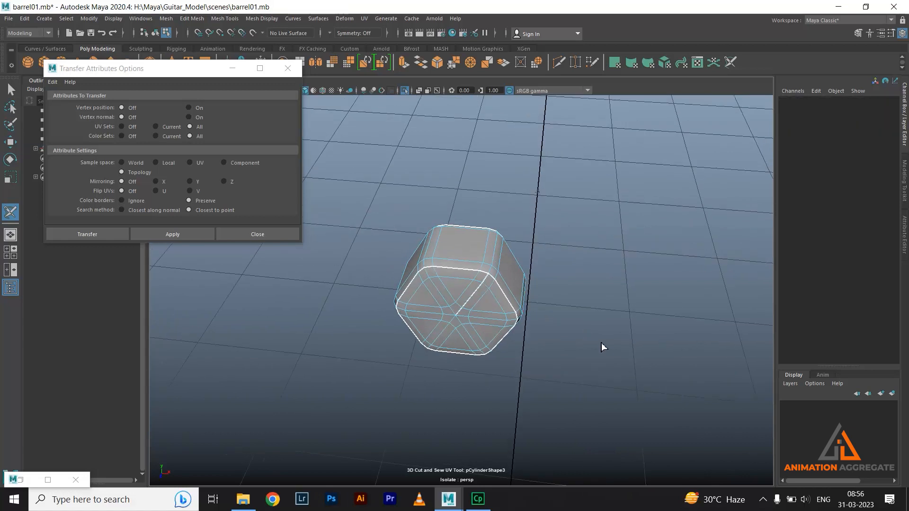
{"action": "left_click_drag", "start_coordinate": [570, 320], "coordinate": [511, 287], "text": "alt"}
{"action": "key", "text": "ctrl+z"}
{"action": "left_click", "coordinate": [488, 259]}
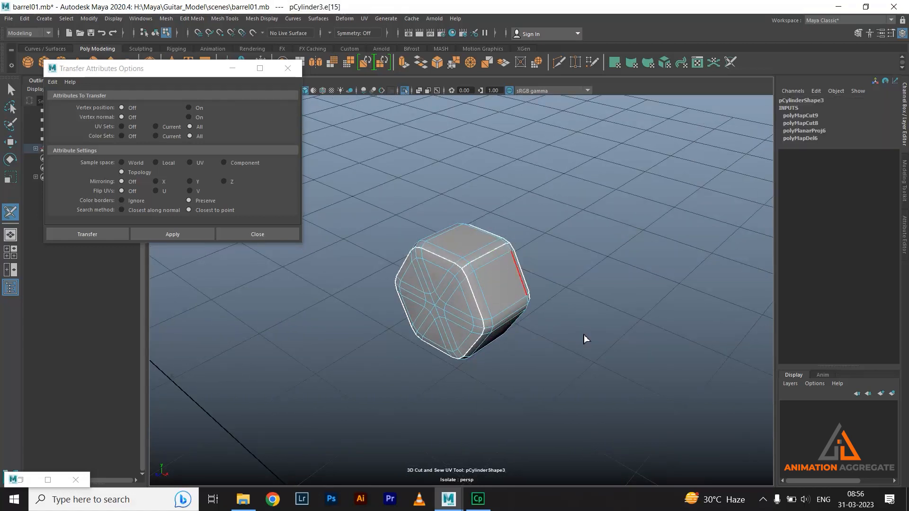
Step: Restore the UV Editor, return the bolt to object selection and unfold its cut UVs
{"action": "scroll", "coordinate": [574, 316], "scroll_direction": "down", "scroll_amount": 4}
{"action": "left_click_drag", "start_coordinate": [575, 314], "coordinate": [469, 297], "text": "alt"}
{"action": "right_click_drag", "start_coordinate": [469, 297], "coordinate": [519, 342], "text": "alt"}
{"action": "left_click_drag", "start_coordinate": [475, 301], "coordinate": [496, 321], "text": "alt"}
{"action": "right_click_drag", "start_coordinate": [511, 303], "coordinate": [364, 152], "text": "alt"}
{"action": "key", "text": "f"}
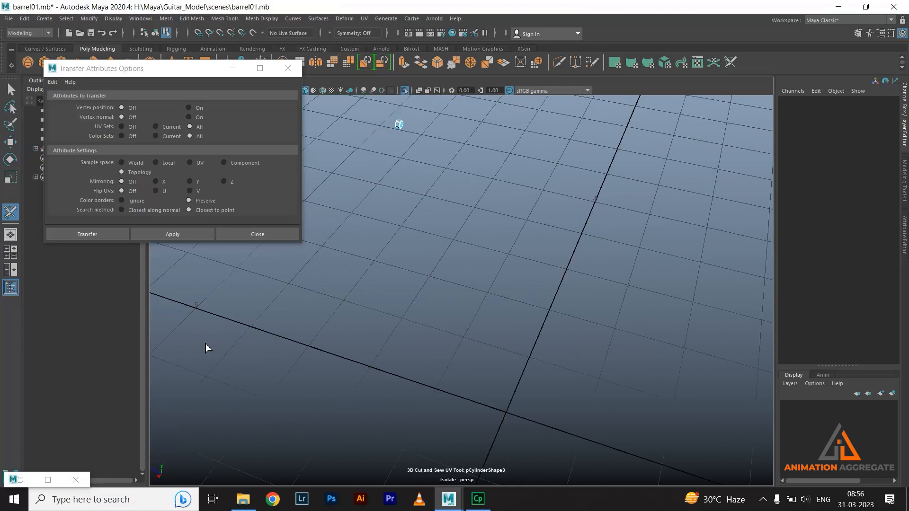
{"action": "left_click", "coordinate": [21, 480]}
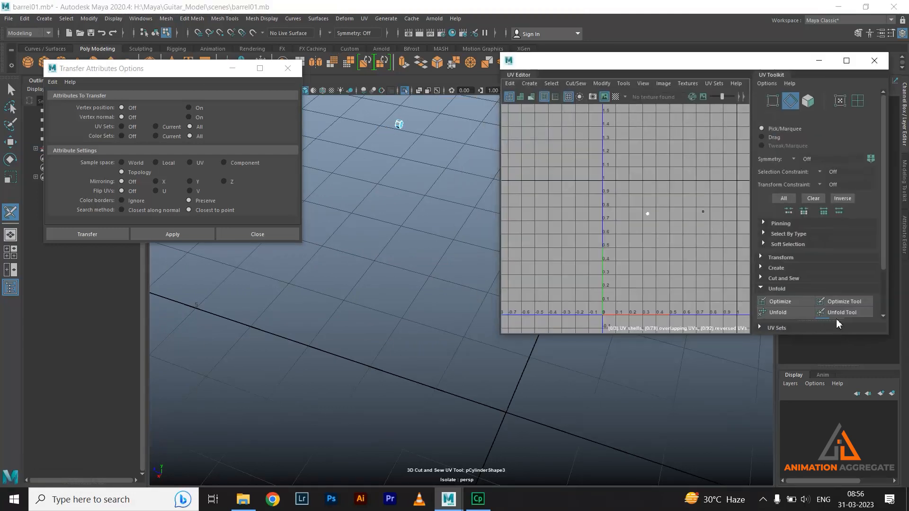
{"action": "right_click", "coordinate": [403, 132]}
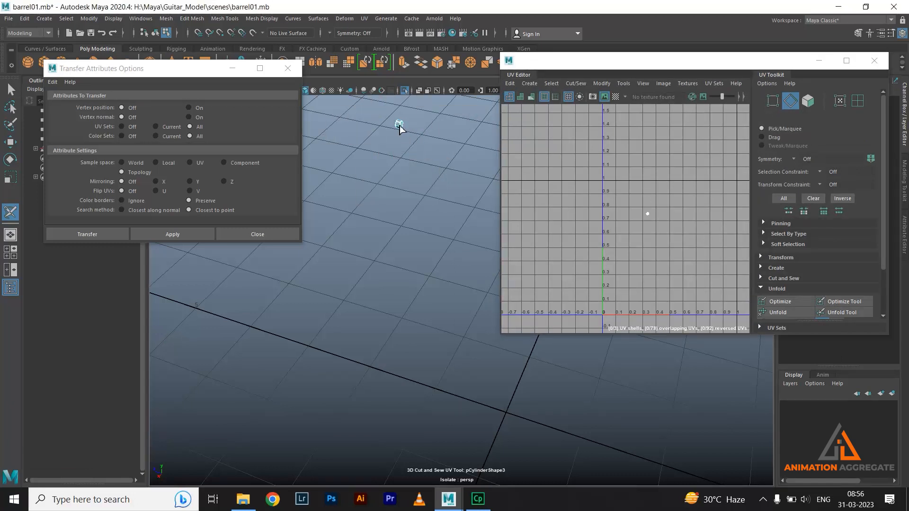
{"action": "key", "text": "w"}
{"action": "right_click", "coordinate": [399, 125]}
{"action": "left_click", "coordinate": [423, 112]}
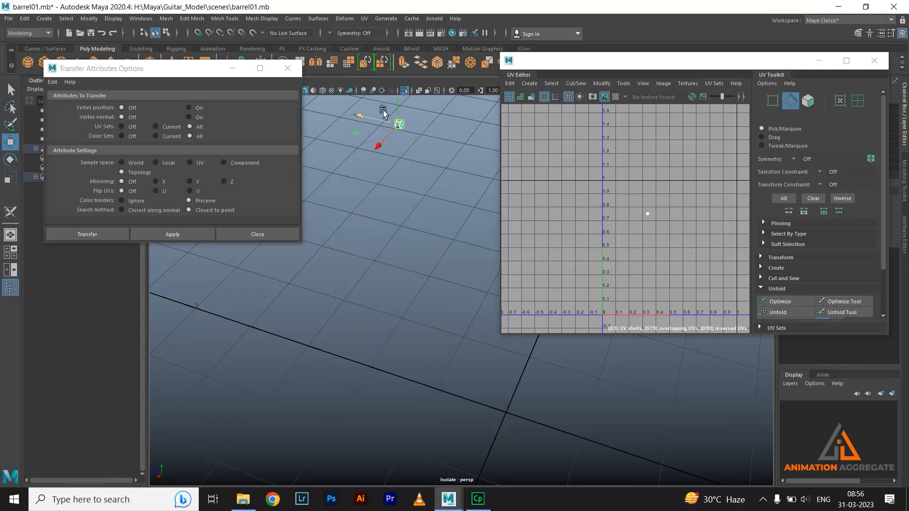
{"action": "left_click", "coordinate": [785, 312]}
{"action": "key", "text": "f"}
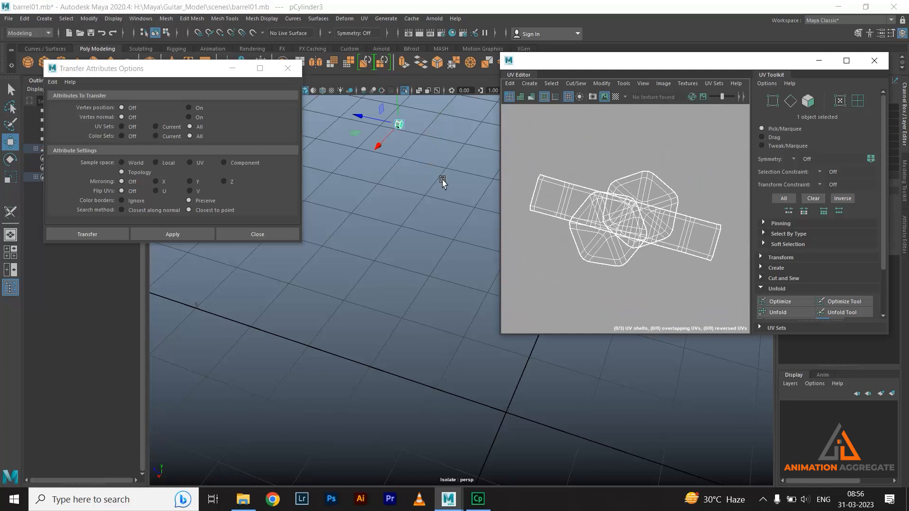
Step: End the isolation and transfer the unfolded bolt's UVs to the neighbouring bolt on the top hoop
{"action": "left_click", "coordinate": [404, 90]}
{"action": "left_click_drag", "start_coordinate": [401, 219], "coordinate": [455, 192], "text": "alt"}
{"action": "middle_click_drag", "start_coordinate": [415, 218], "coordinate": [418, 250], "text": "alt"}
{"action": "right_click_drag", "start_coordinate": [418, 250], "coordinate": [442, 316], "text": "alt"}
{"action": "left_click_drag", "start_coordinate": [442, 316], "coordinate": [436, 280], "text": "alt"}
{"action": "key", "text": "q"}
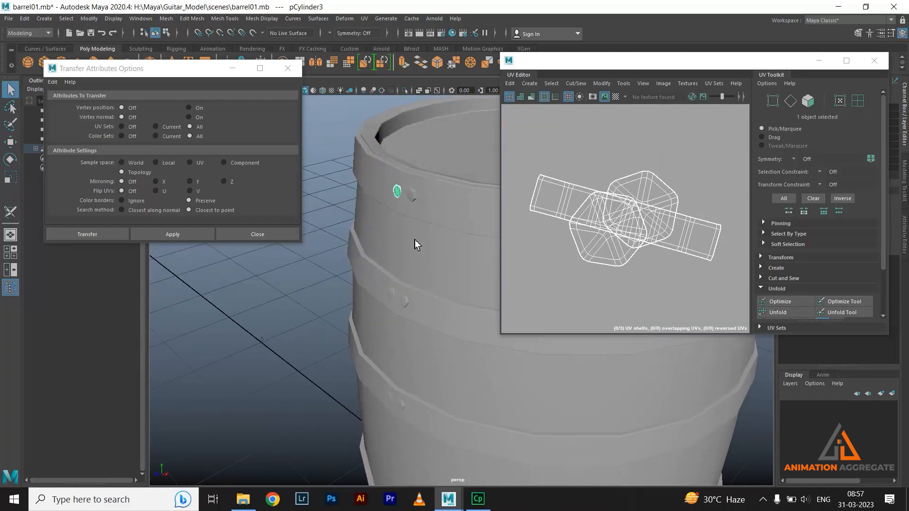
{"action": "left_click", "coordinate": [413, 194], "text": "shift"}
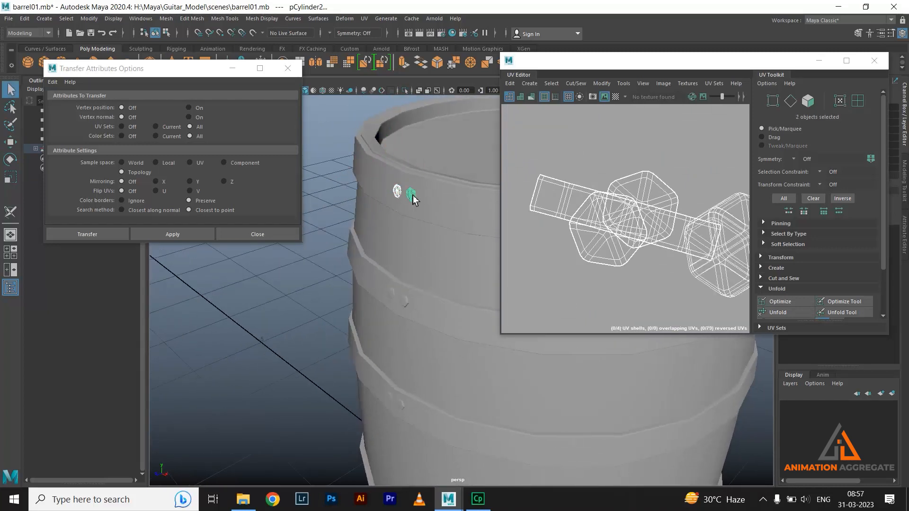
{"action": "left_click", "coordinate": [191, 234]}
Step: Transfer the top hoop's left bolt UVs to the second hoop's left bolt, and from that bolt to its right neighbour
{"action": "left_click_drag", "start_coordinate": [436, 255], "coordinate": [414, 263], "text": "alt"}
{"action": "left_click", "coordinate": [413, 264]}
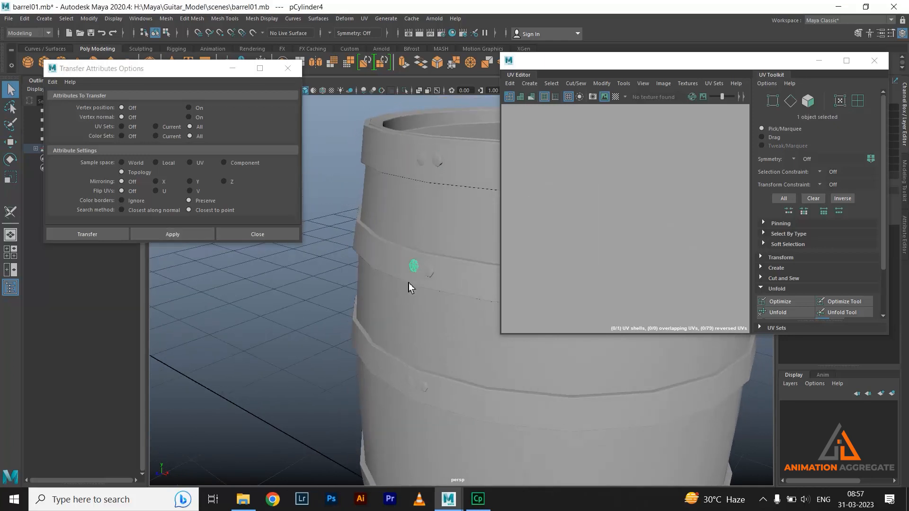
{"action": "left_click", "coordinate": [422, 163]}
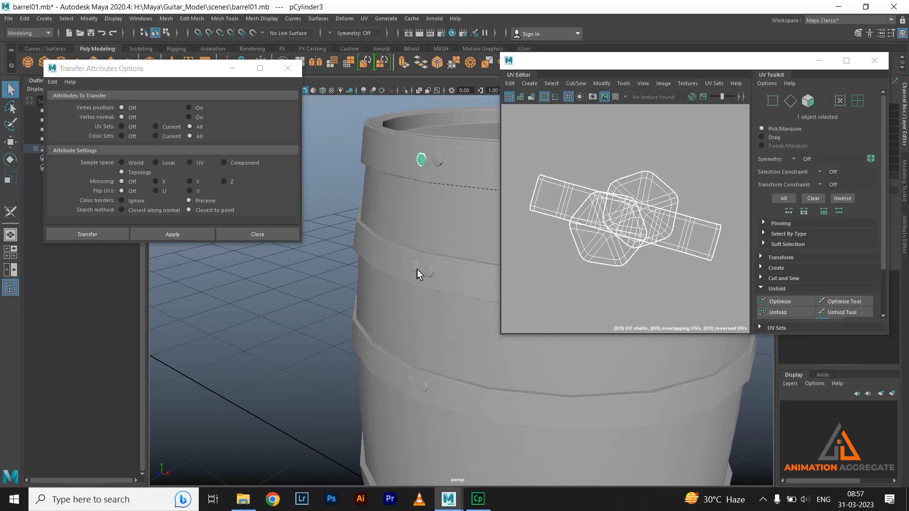
{"action": "left_click", "coordinate": [413, 267], "text": "shift"}
{"action": "left_click", "coordinate": [179, 233]}
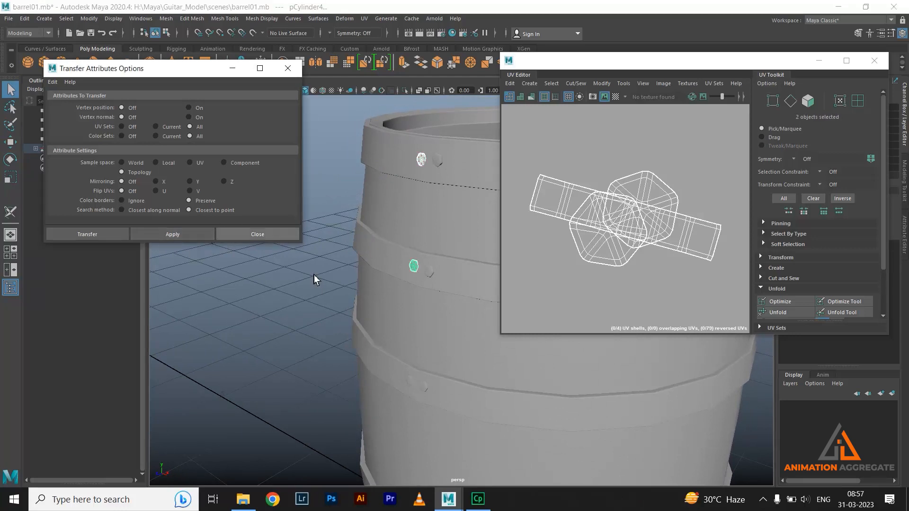
{"action": "left_click", "coordinate": [412, 268]}
{"action": "left_click", "coordinate": [429, 272], "text": "shift"}
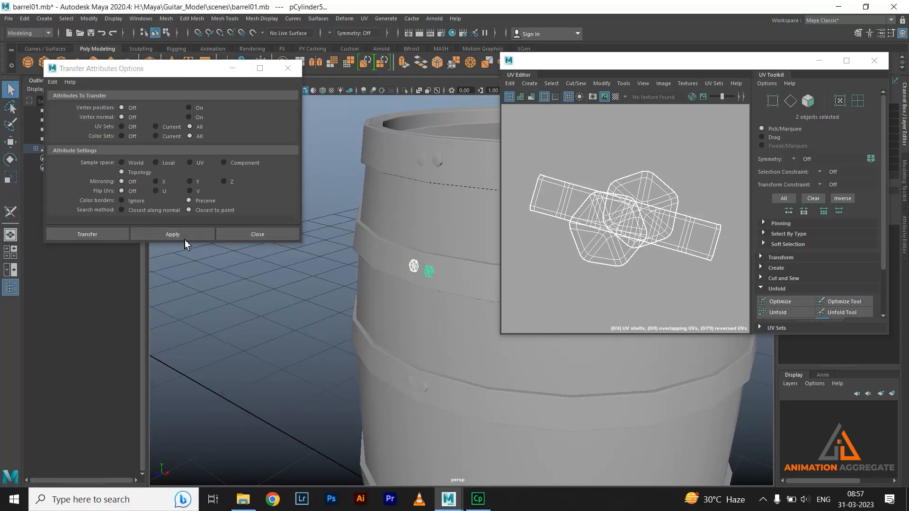
{"action": "left_click", "coordinate": [184, 238]}
Step: Transfer the second hoop's right bolt UVs to the third hoop's right bolt, and from there to its left neighbour
{"action": "left_click", "coordinate": [428, 271]}
{"action": "left_click", "coordinate": [424, 387], "text": "shift"}
{"action": "left_click", "coordinate": [188, 242]}
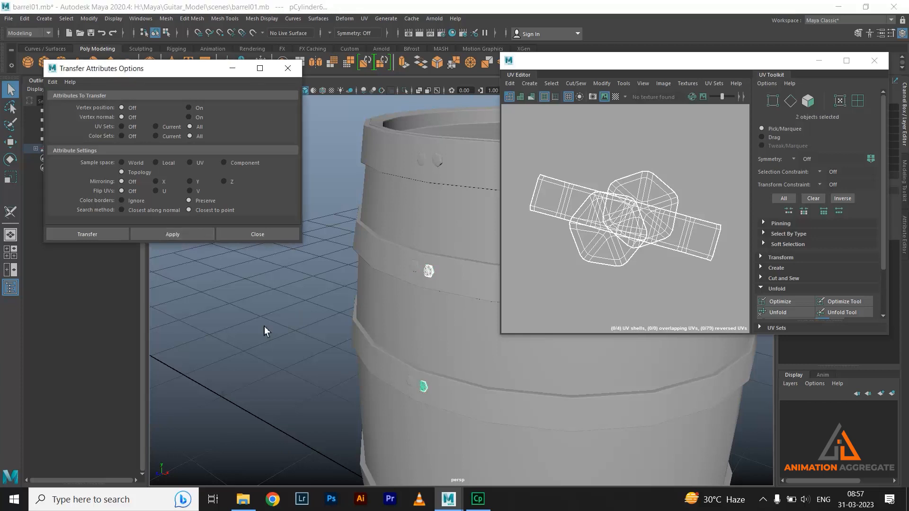
{"action": "left_click", "coordinate": [421, 387]}
{"action": "left_click", "coordinate": [410, 381], "text": "shift"}
{"action": "left_click", "coordinate": [176, 240]}
Step: Transfer the third hoop's right bolt UVs to the fourth hoop's right bolt, and from there to its left neighbour
{"action": "middle_click_drag", "start_coordinate": [401, 308], "coordinate": [382, 151], "text": "alt"}
{"action": "left_click", "coordinate": [392, 186]}
{"action": "left_click", "coordinate": [399, 374], "text": "shift"}
{"action": "left_click", "coordinate": [221, 236]}
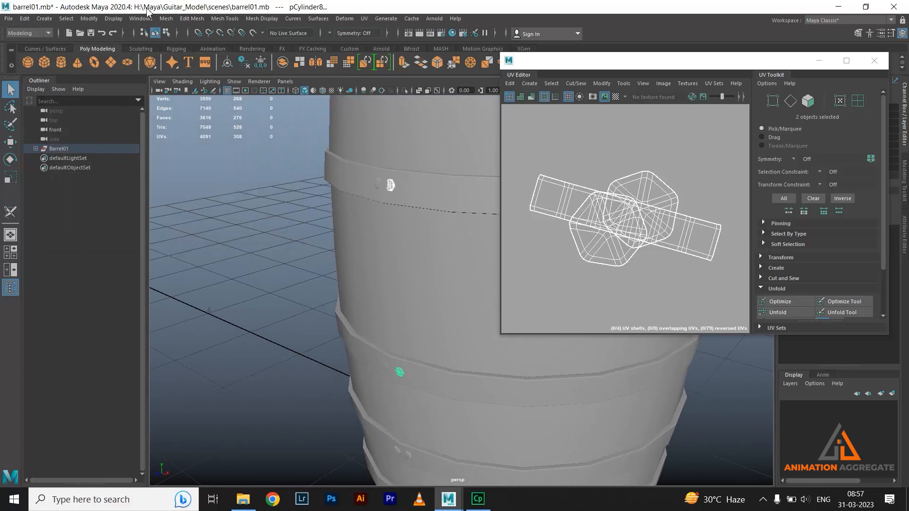
{"action": "left_click", "coordinate": [165, 18]}
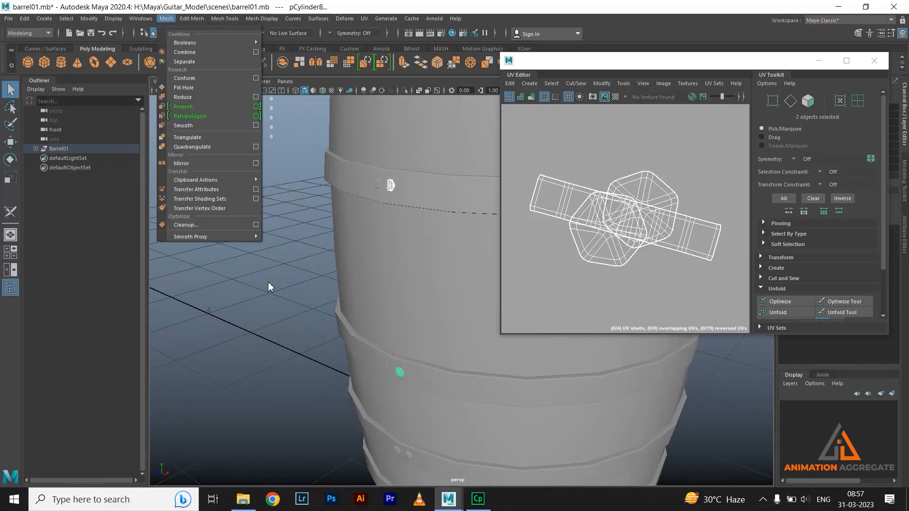
{"action": "left_click", "coordinate": [256, 189]}
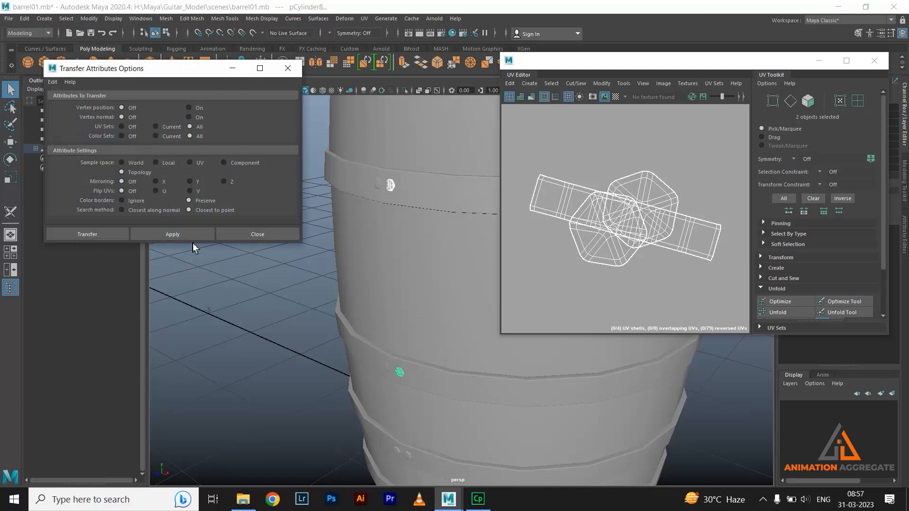
{"action": "left_click", "coordinate": [178, 235]}
{"action": "left_click", "coordinate": [400, 372]}
{"action": "left_click", "coordinate": [388, 369], "text": "shift"}
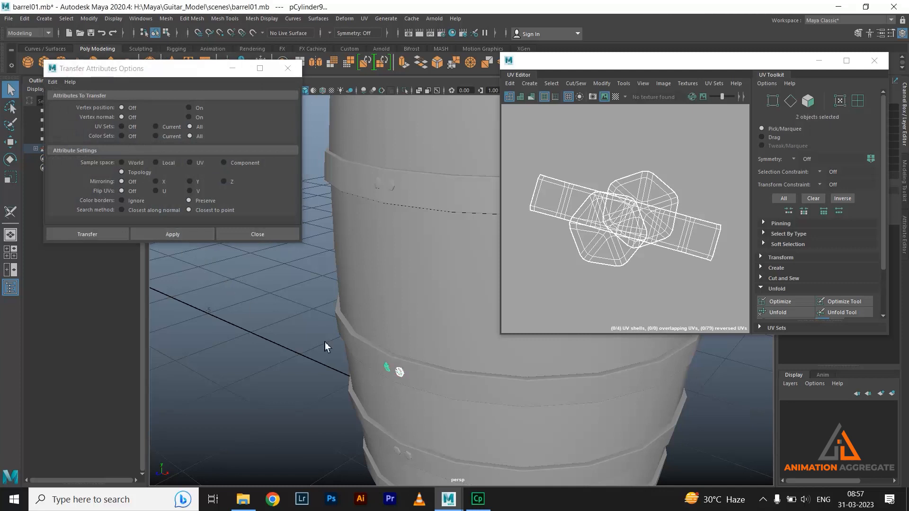
{"action": "left_click", "coordinate": [183, 236]}
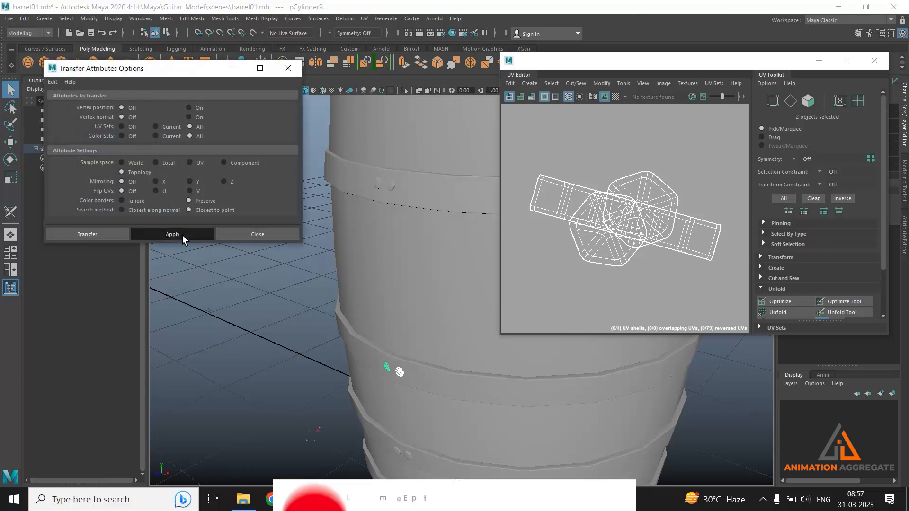
Step: Transfer the fourth hoop's right bolt UVs to the fifth hoop's right bolt, and from that bolt to its left neighbour
{"action": "left_click", "coordinate": [399, 371]}
{"action": "scroll", "coordinate": [443, 414], "scroll_direction": "down", "scroll_amount": 3}
{"action": "middle_click_drag", "start_coordinate": [448, 417], "coordinate": [437, 361], "text": "alt"}
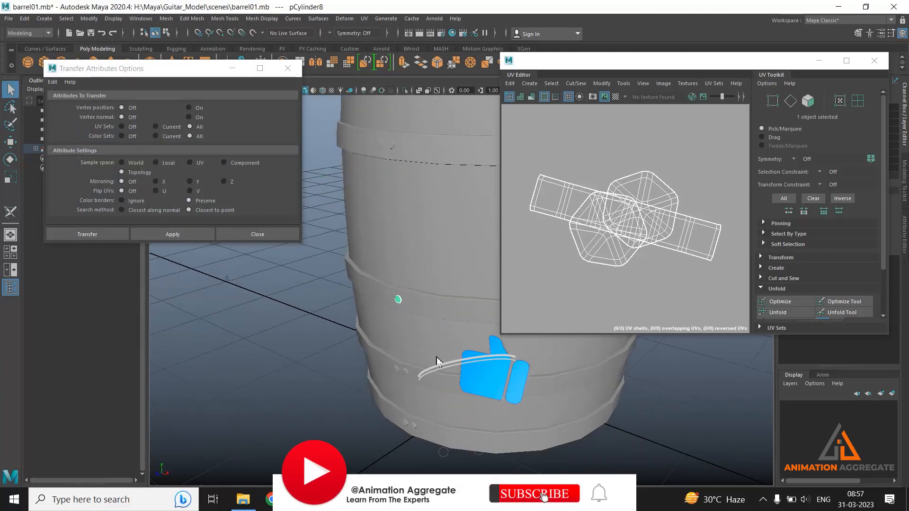
{"action": "left_click", "coordinate": [406, 372], "text": "shift"}
{"action": "left_click", "coordinate": [172, 234]}
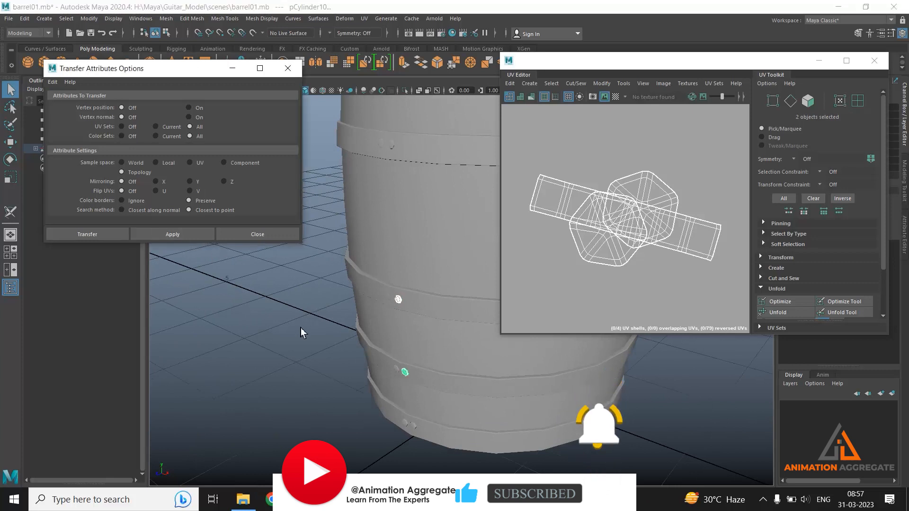
{"action": "left_click", "coordinate": [397, 369]}
{"action": "left_click", "coordinate": [397, 372], "text": "shift"}
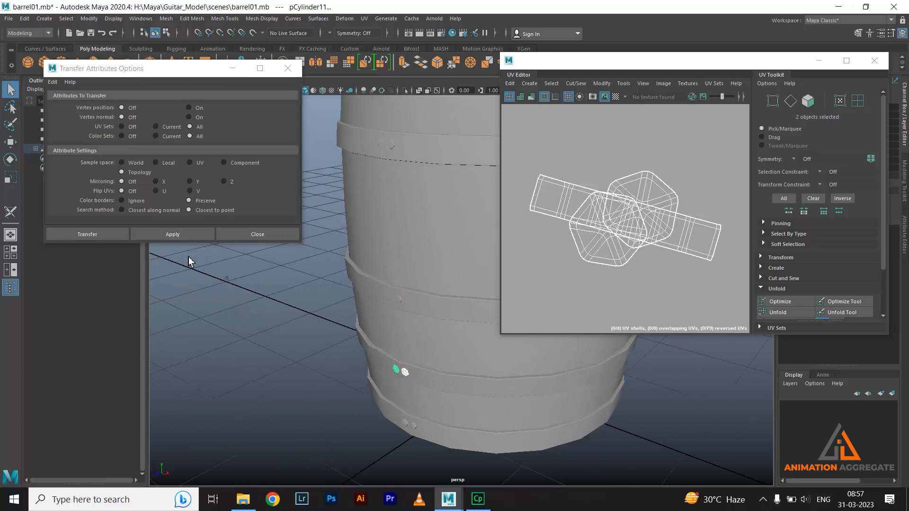
{"action": "left_click", "coordinate": [172, 234]}
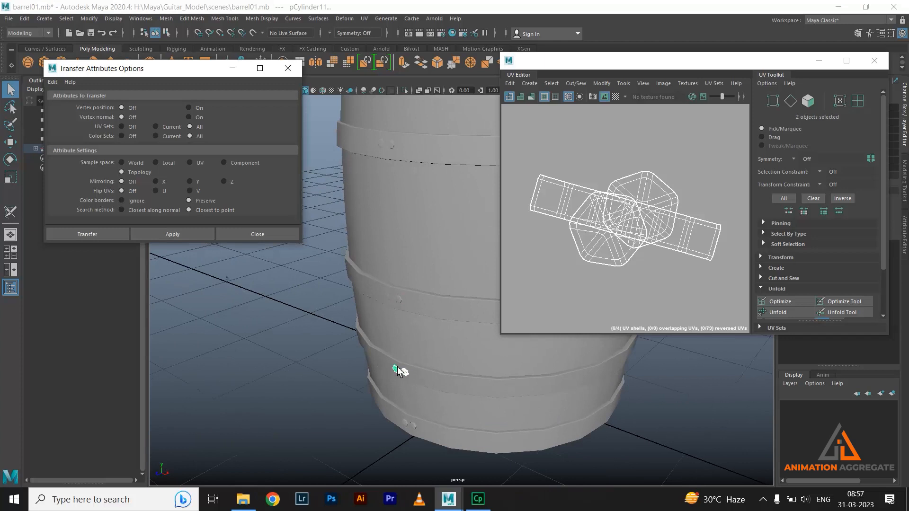
Step: Transfer the fifth hoop's left bolt UVs to both bolts on the bottom hoop, one after the other
{"action": "left_click", "coordinate": [397, 372]}
{"action": "left_click", "coordinate": [405, 427], "text": "shift"}
{"action": "left_click", "coordinate": [174, 235]}
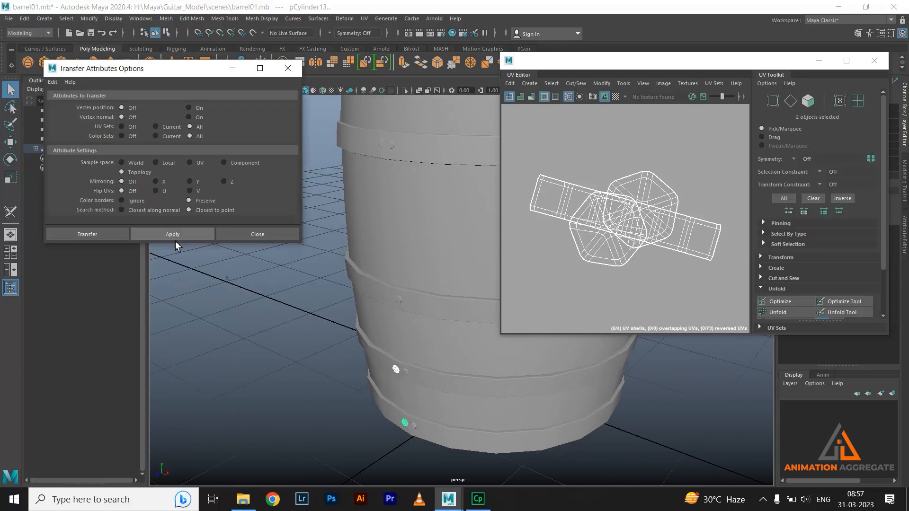
{"action": "left_click", "coordinate": [398, 371]}
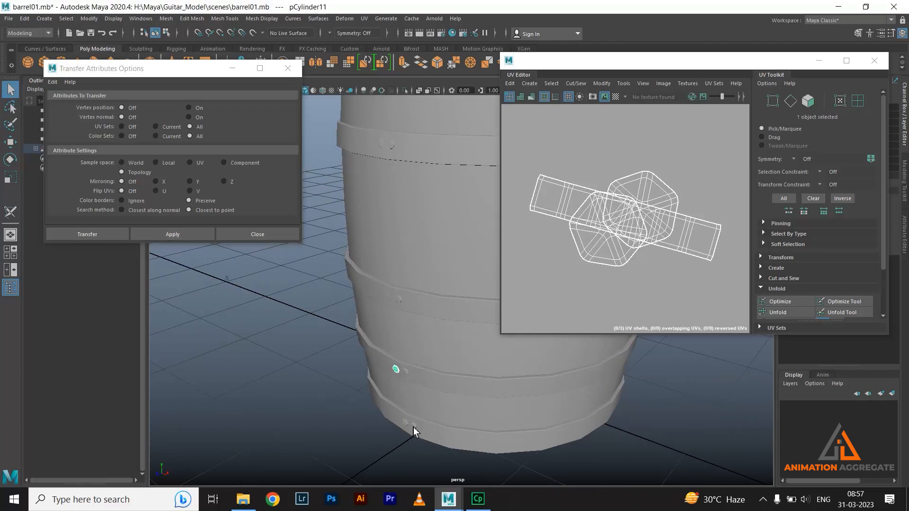
{"action": "left_click", "coordinate": [413, 429], "text": "shift"}
{"action": "left_click", "coordinate": [177, 233]}
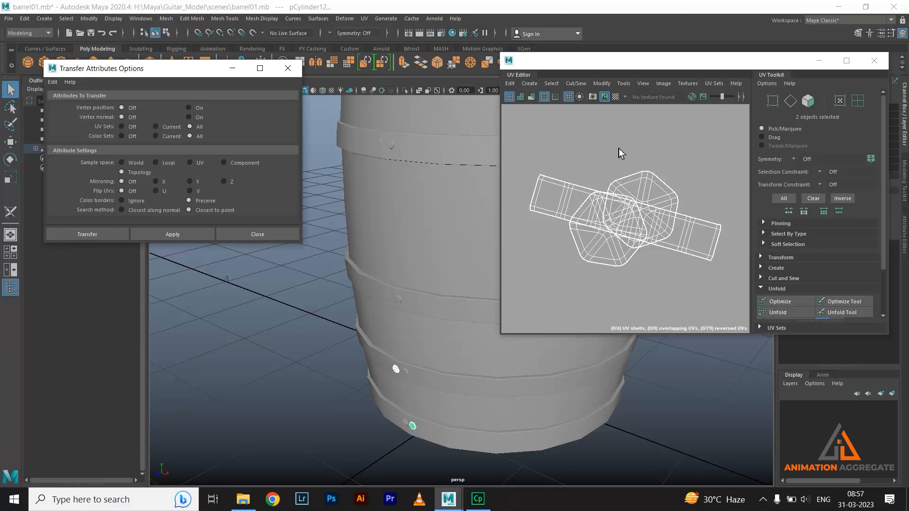
Step: Close the transfer options, select every barrel mesh and bring back the UV Editor
{"action": "right_click_drag", "start_coordinate": [672, 256], "coordinate": [552, 137], "text": "alt"}
{"action": "right_click_drag", "start_coordinate": [696, 280], "coordinate": [611, 190], "text": "alt"}
{"action": "right_click_drag", "start_coordinate": [717, 300], "coordinate": [630, 190], "text": "alt"}
{"action": "right_click_drag", "start_coordinate": [697, 282], "coordinate": [642, 232], "text": "alt"}
{"action": "middle_click_drag", "start_coordinate": [680, 269], "coordinate": [591, 171], "text": "alt"}
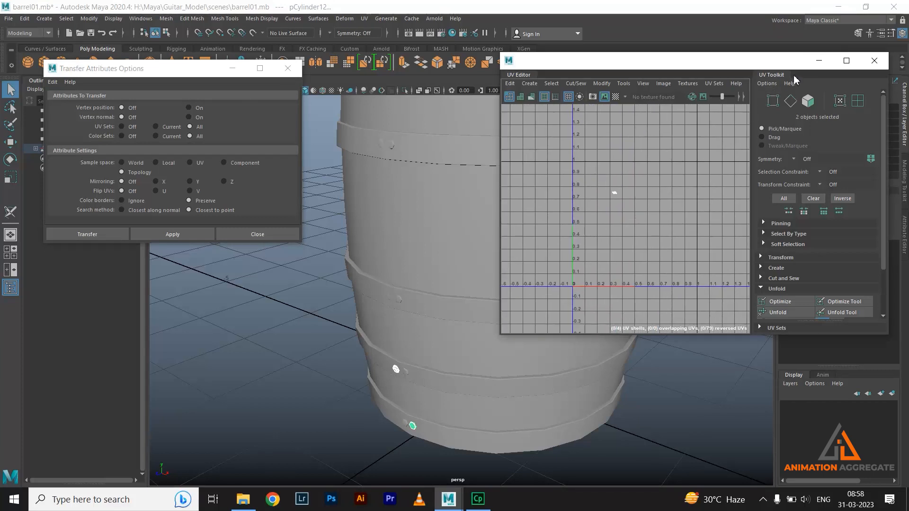
{"action": "left_click", "coordinate": [819, 61]}
{"action": "right_click_drag", "start_coordinate": [690, 176], "coordinate": [515, 136], "text": "alt"}
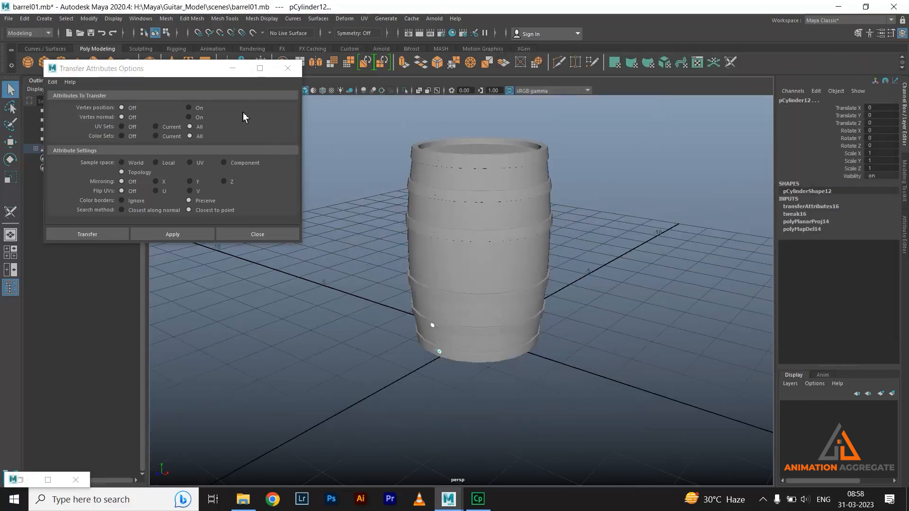
{"action": "left_click", "coordinate": [288, 68]}
{"action": "left_click_drag", "start_coordinate": [354, 115], "coordinate": [648, 406]}
{"action": "left_click", "coordinate": [45, 479]}
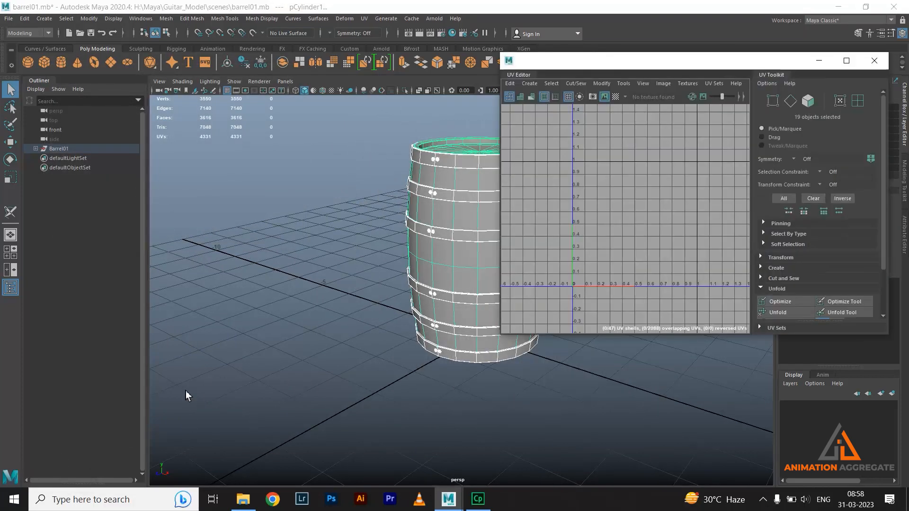
Step: Reselect all barrel meshes and frame their combined UV layout in the UV Editor
{"action": "middle_click_drag", "start_coordinate": [321, 233], "coordinate": [270, 251], "text": "alt"}
{"action": "right_click_drag", "start_coordinate": [271, 251], "coordinate": [315, 260], "text": "alt"}
{"action": "right_click_drag", "start_coordinate": [650, 231], "coordinate": [578, 175], "text": "alt"}
{"action": "right_click_drag", "start_coordinate": [713, 274], "coordinate": [566, 176], "text": "alt"}
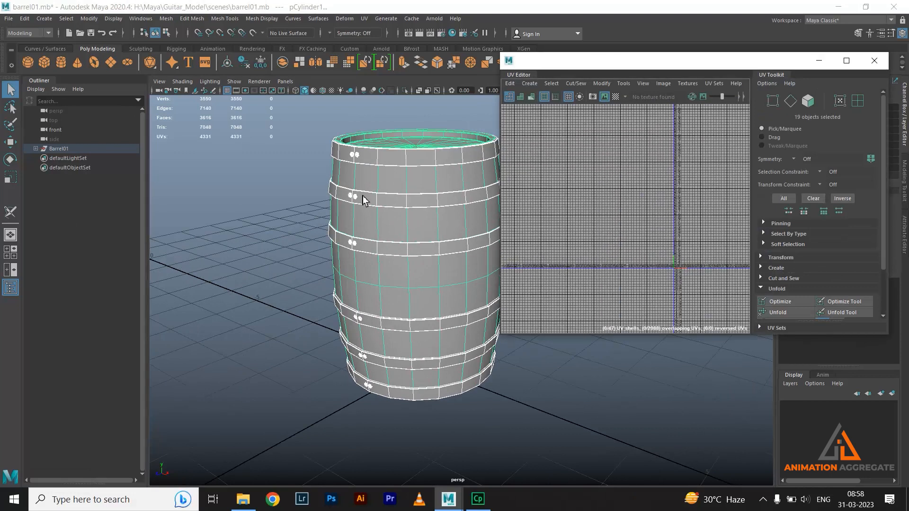
{"action": "left_click", "coordinate": [406, 235]}
{"action": "left_click_drag", "start_coordinate": [282, 141], "coordinate": [584, 461]}
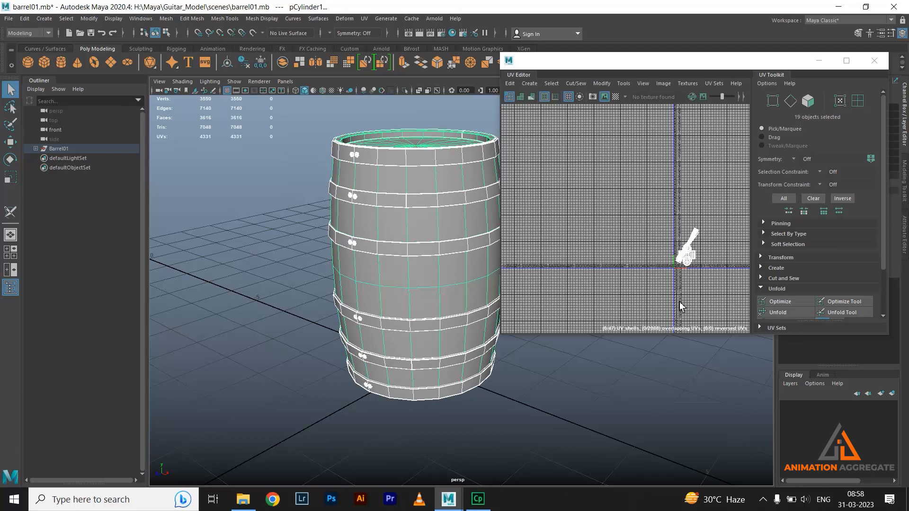
{"action": "key", "text": "f"}
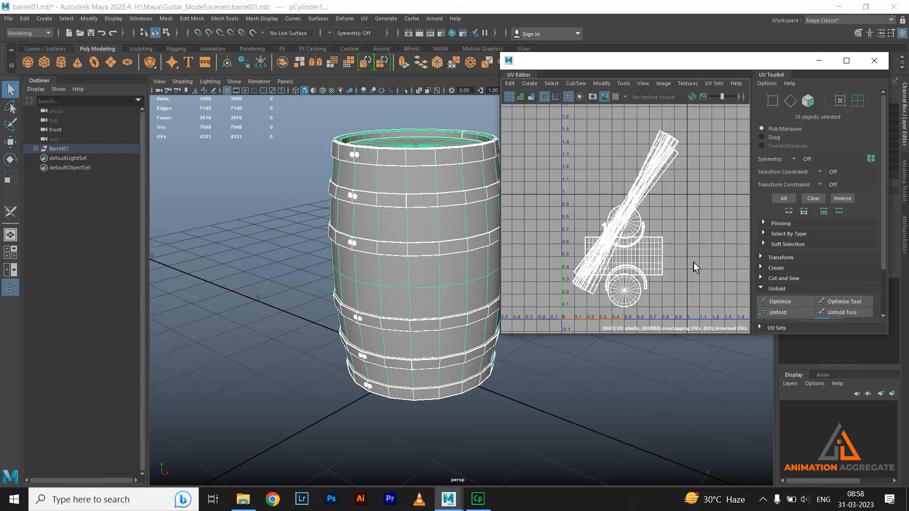
{"action": "scroll", "coordinate": [693, 263], "scroll_direction": "down", "scroll_amount": 1}
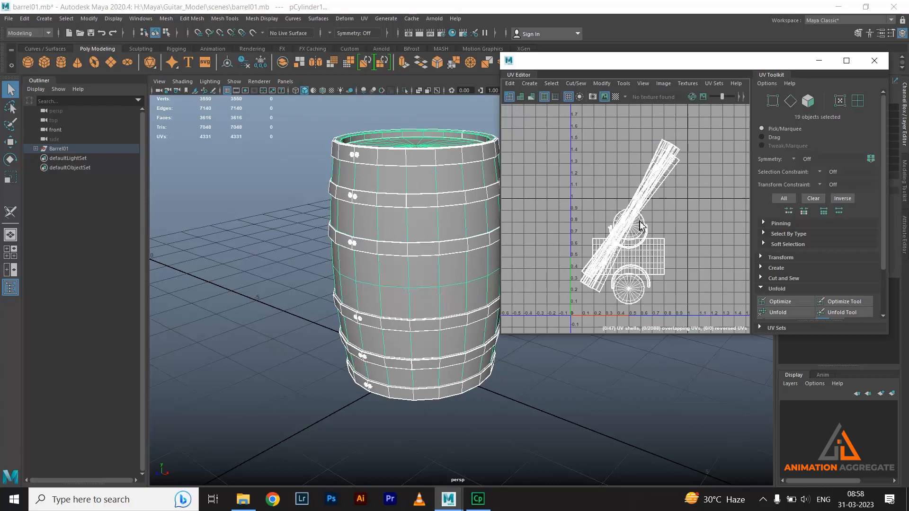
Step: Try to scale down all the barrel's UVs together in the UV Editor
{"action": "left_click_drag", "start_coordinate": [688, 69], "coordinate": [418, 50]}
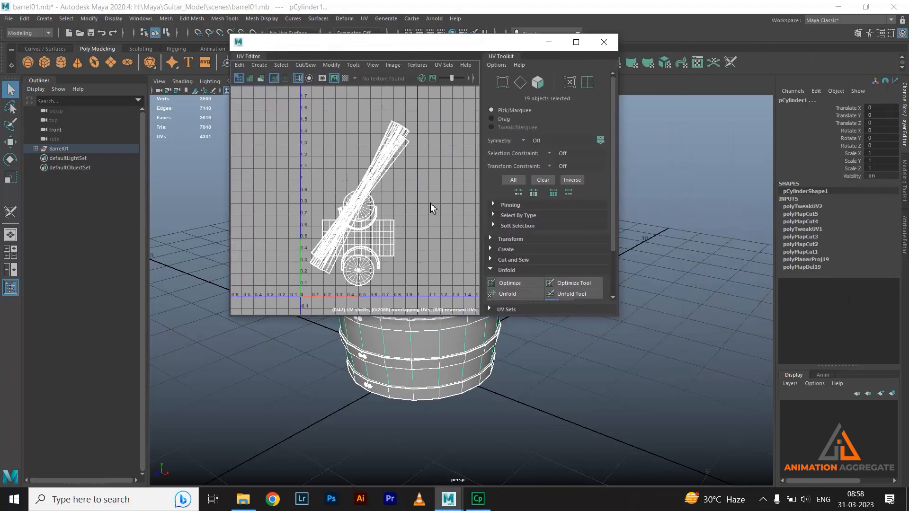
{"action": "right_click_drag", "start_coordinate": [381, 168], "coordinate": [394, 165]}
{"action": "left_click_drag", "start_coordinate": [269, 103], "coordinate": [464, 322]}
{"action": "key", "text": "r"}
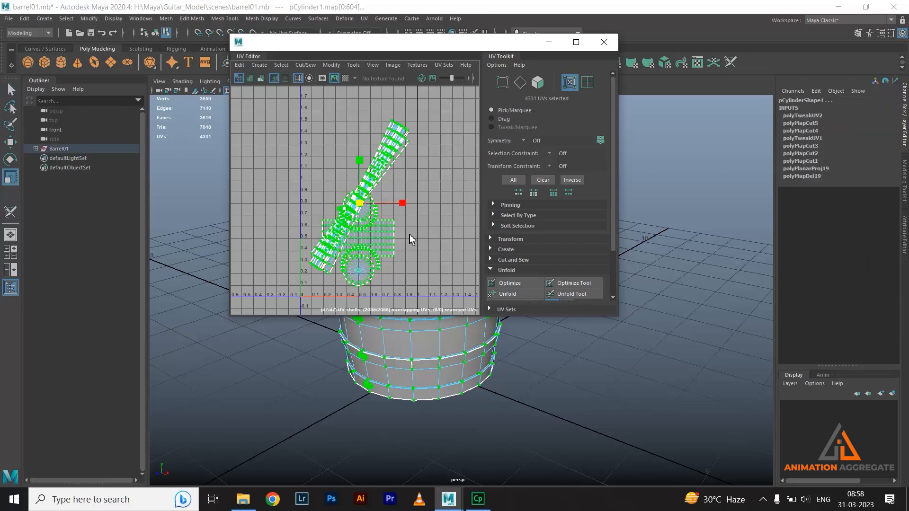
{"action": "middle_click_drag", "start_coordinate": [329, 218], "coordinate": [396, 202]}
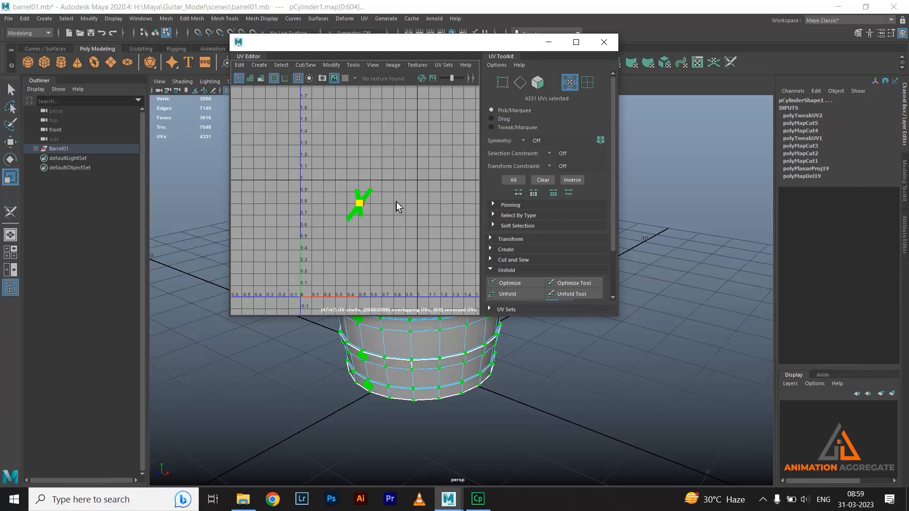
{"action": "key", "text": "ctrl+z"}
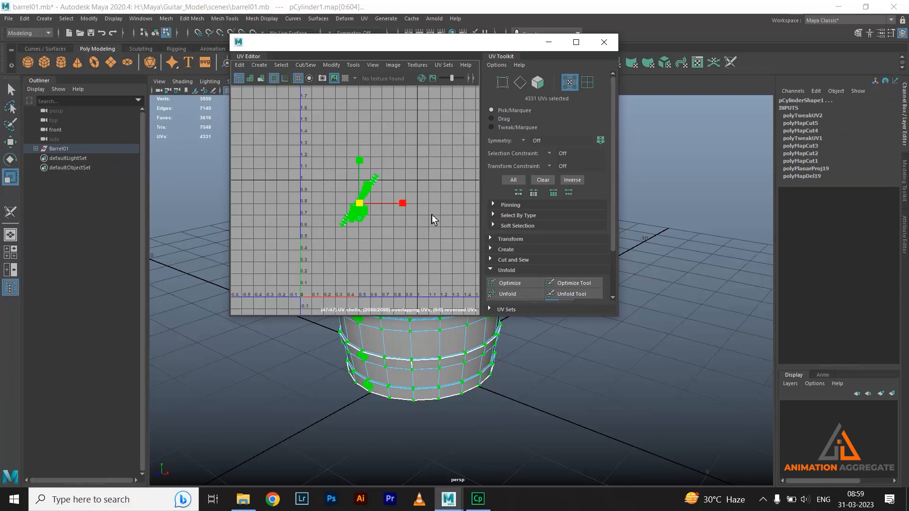
{"action": "key", "text": "ctrl+z"}
{"action": "left_click", "coordinate": [432, 215]}
Step: Return to object selection, select all barrel meshes and delete their construction history
{"action": "right_click", "coordinate": [365, 181]}
{"action": "left_click", "coordinate": [549, 42]}
{"action": "right_click", "coordinate": [460, 219]}
{"action": "right_click_drag", "start_coordinate": [460, 219], "coordinate": [487, 202]}
{"action": "left_click", "coordinate": [456, 220]}
{"action": "scroll", "coordinate": [630, 296], "scroll_direction": "down", "scroll_amount": 2}
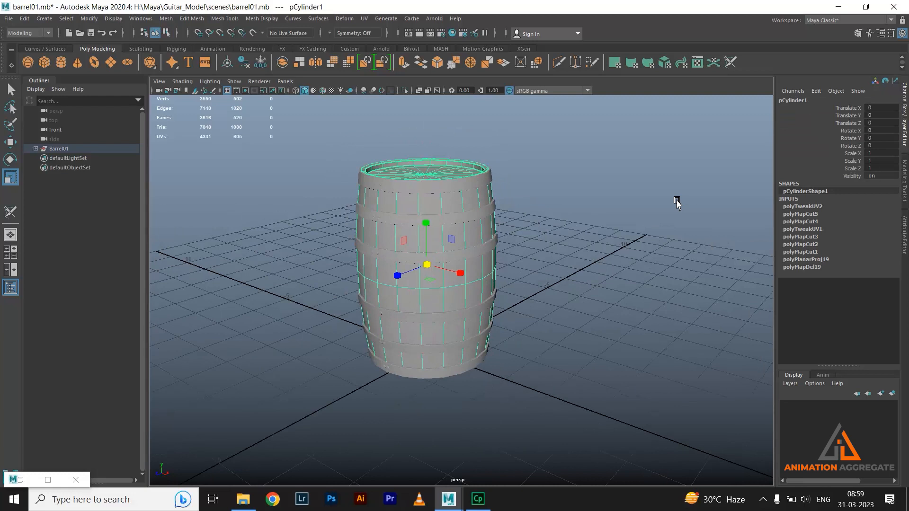
{"action": "left_click_drag", "start_coordinate": [305, 114], "coordinate": [635, 422]}
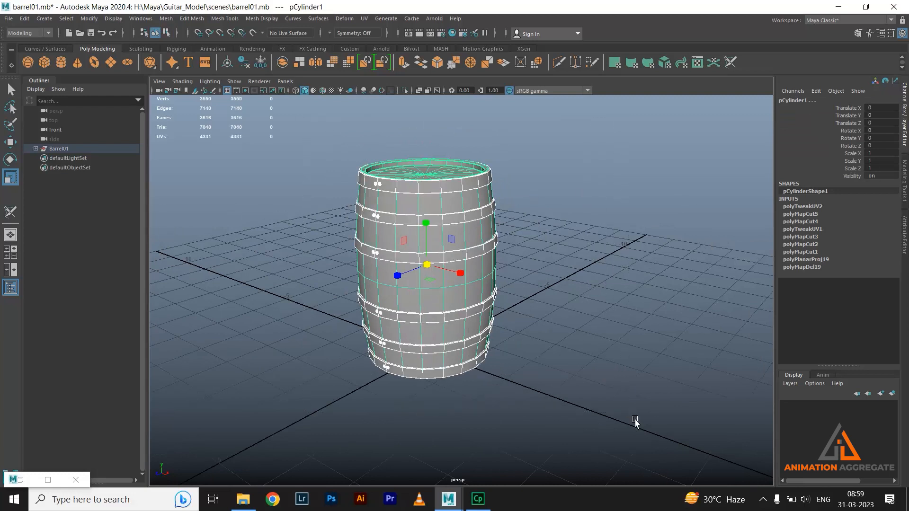
{"action": "left_click", "coordinate": [24, 19]}
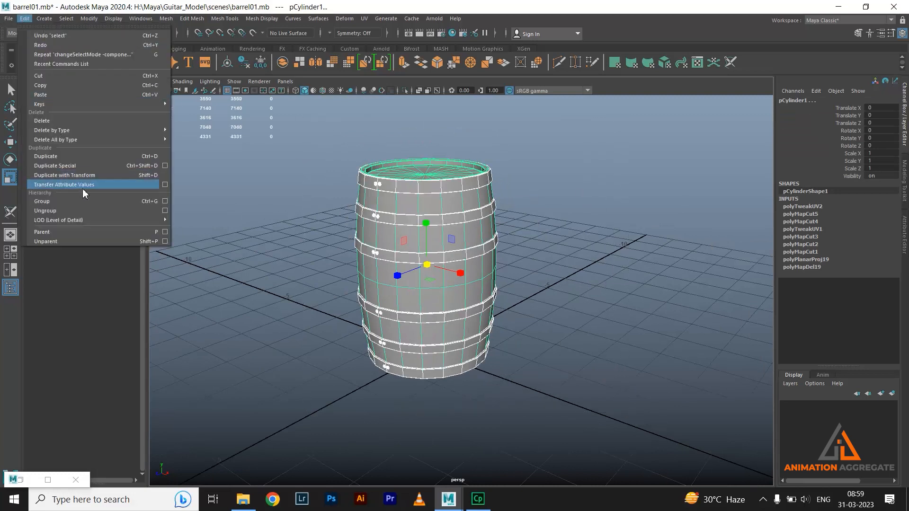
{"action": "mouse_move", "coordinate": [113, 142]}
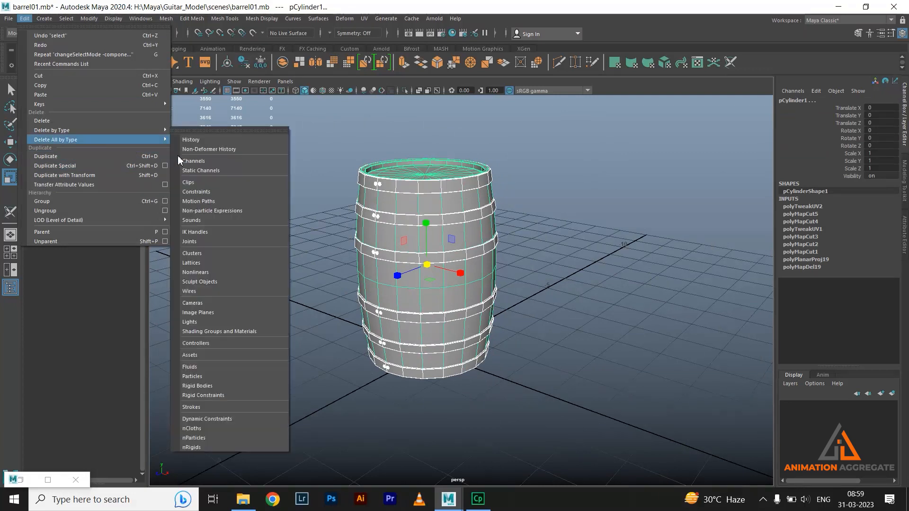
{"action": "left_click", "coordinate": [199, 149]}
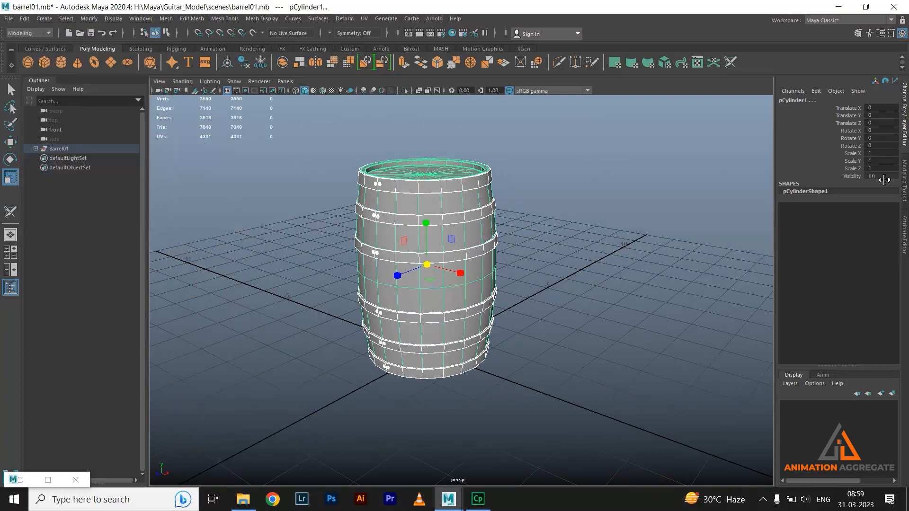
Step: Restore the UV Editor beside the barrel and reselect all barrel meshes to show their UVs
{"action": "left_click", "coordinate": [22, 480]}
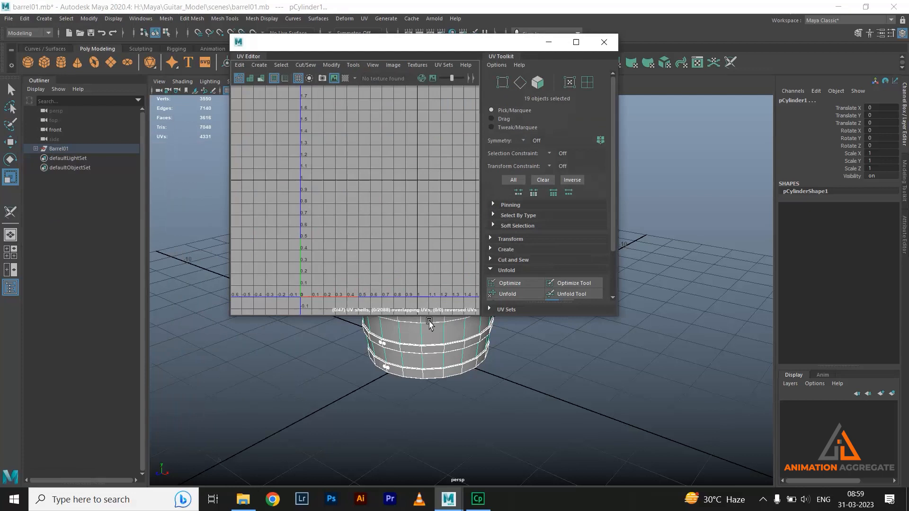
{"action": "left_click_drag", "start_coordinate": [444, 46], "coordinate": [805, 111]}
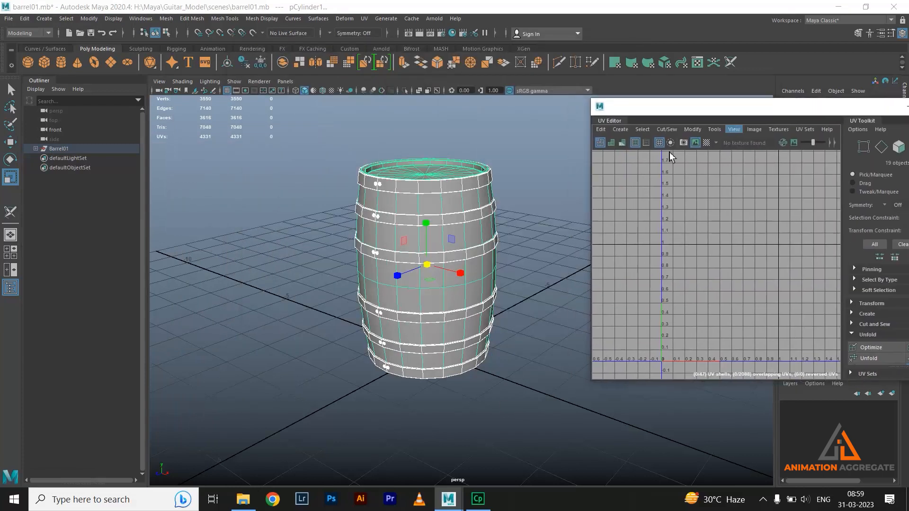
{"action": "left_click", "coordinate": [408, 148]}
{"action": "left_click_drag", "start_coordinate": [303, 125], "coordinate": [538, 396]}
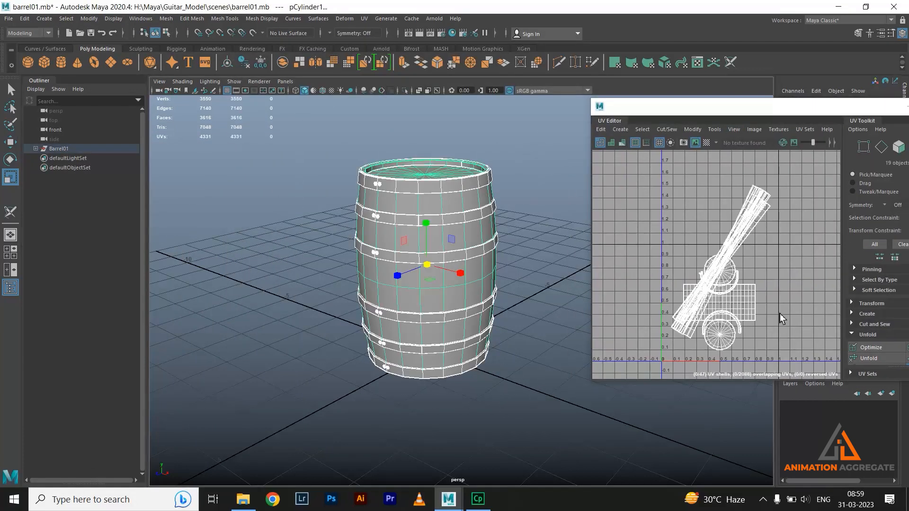
Step: Select all barrel UVs, scale them down uniformly and move them down inside the 0–1 UV tile
{"action": "right_click_drag", "start_coordinate": [750, 302], "coordinate": [660, 201]}
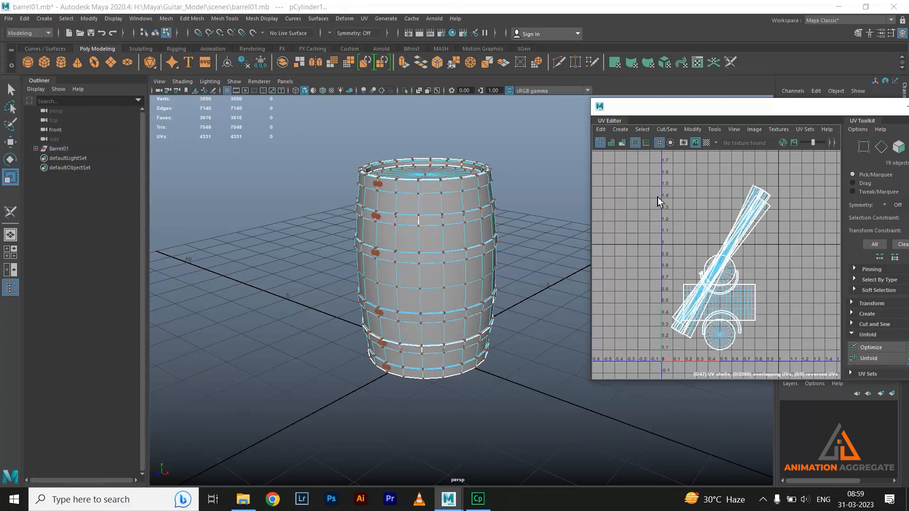
{"action": "left_click_drag", "start_coordinate": [642, 167], "coordinate": [771, 345]}
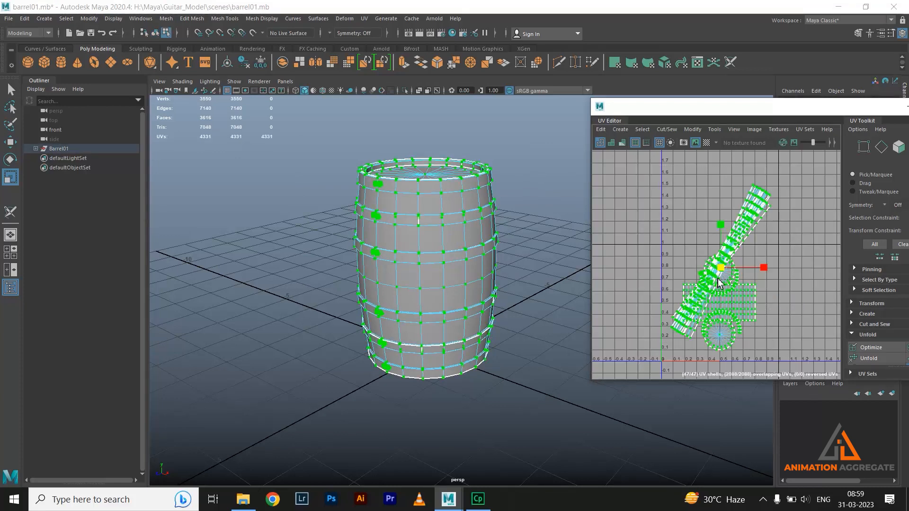
{"action": "mouse_move", "coordinate": [717, 267]}
{"action": "left_mouse_down"}
{"action": "mouse_move", "coordinate": [702, 277]}
{"action": "mouse_move", "coordinate": [710, 268]}
{"action": "left_mouse_up"}
{"action": "key", "text": "w"}
{"action": "left_click_drag", "start_coordinate": [723, 236], "coordinate": [723, 254]}
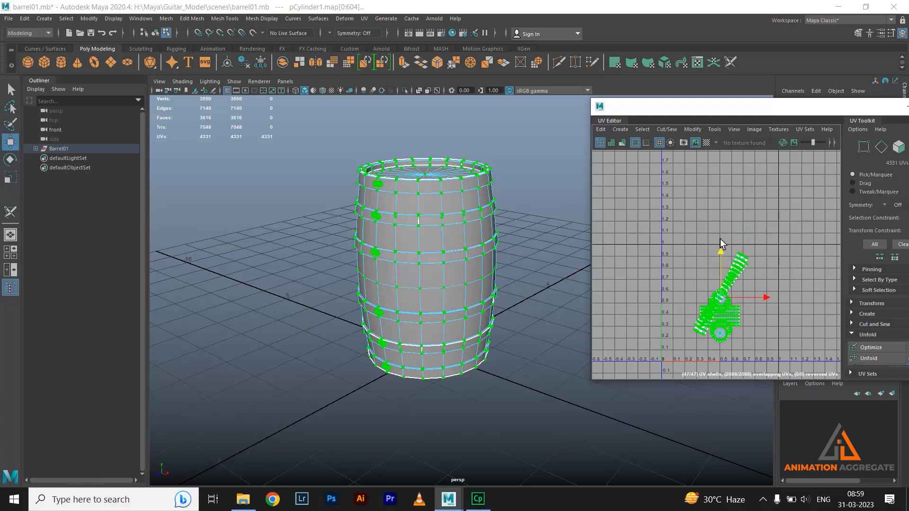
{"action": "left_click", "coordinate": [723, 243]}
{"action": "left_click_drag", "start_coordinate": [754, 109], "coordinate": [446, 42]}
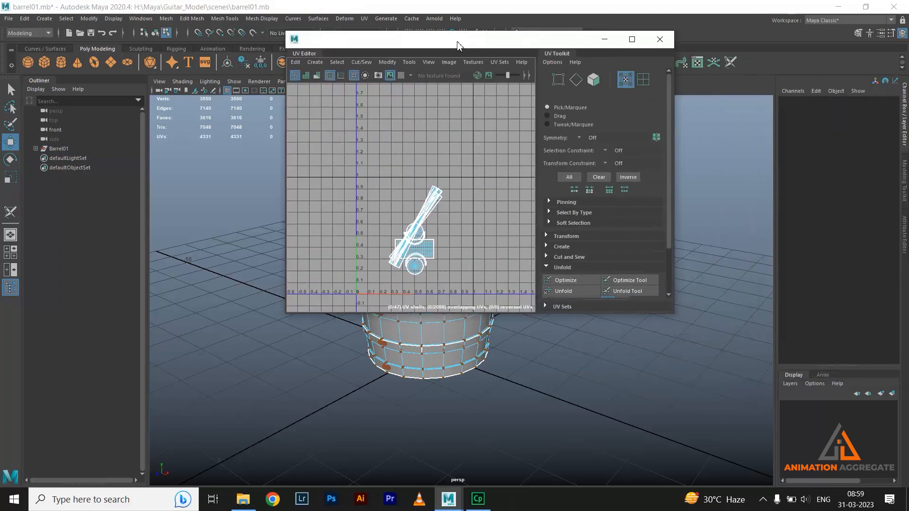
Step: Open the Layout UVs options and set both the shell padding and the tile padding to 5 pixels
{"action": "right_click_drag", "start_coordinate": [400, 174], "coordinate": [440, 190], "text": "alt"}
{"action": "middle_click_drag", "start_coordinate": [440, 190], "coordinate": [403, 111], "text": "alt"}
{"action": "right_click_drag", "start_coordinate": [402, 111], "coordinate": [397, 78], "text": "alt"}
{"action": "left_click", "coordinate": [396, 64]}
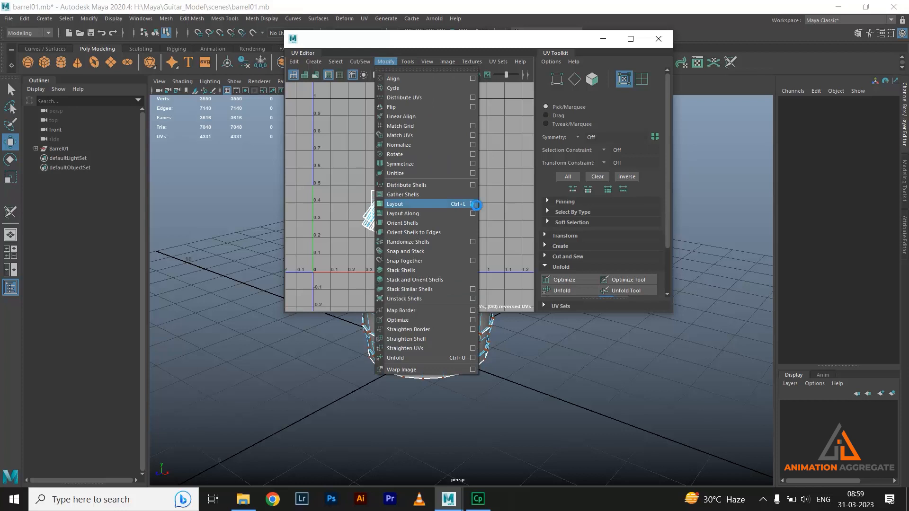
{"action": "left_click", "coordinate": [473, 204]}
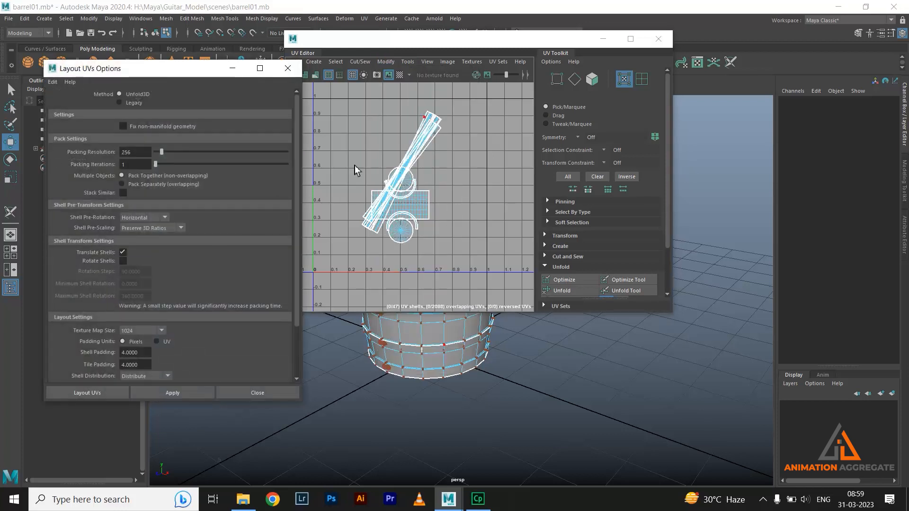
{"action": "left_click", "coordinate": [144, 353]}
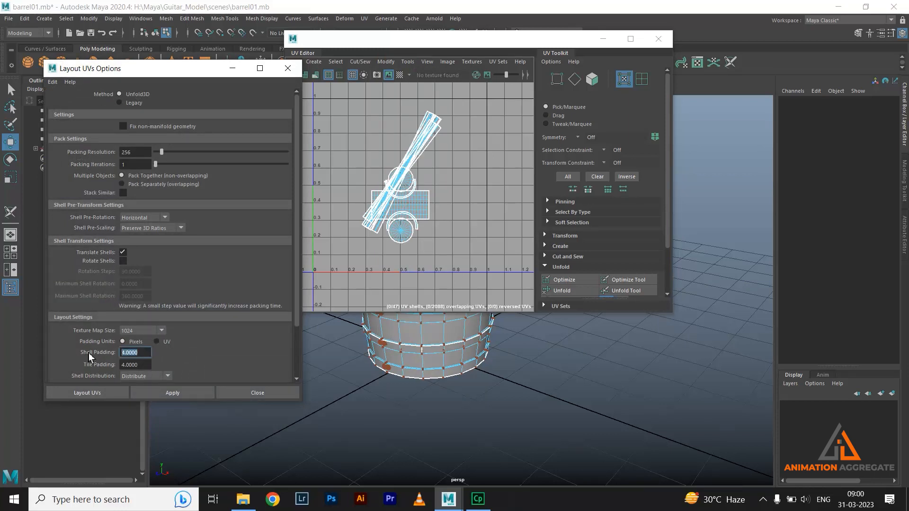
{"action": "left_click", "coordinate": [145, 365]}
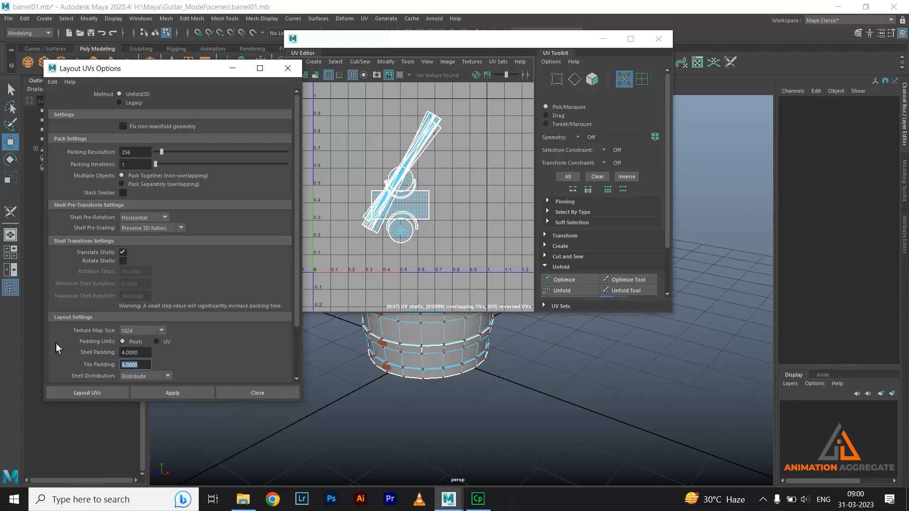
{"action": "left_click", "coordinate": [145, 353]}
{"action": "type", "text": "5"}
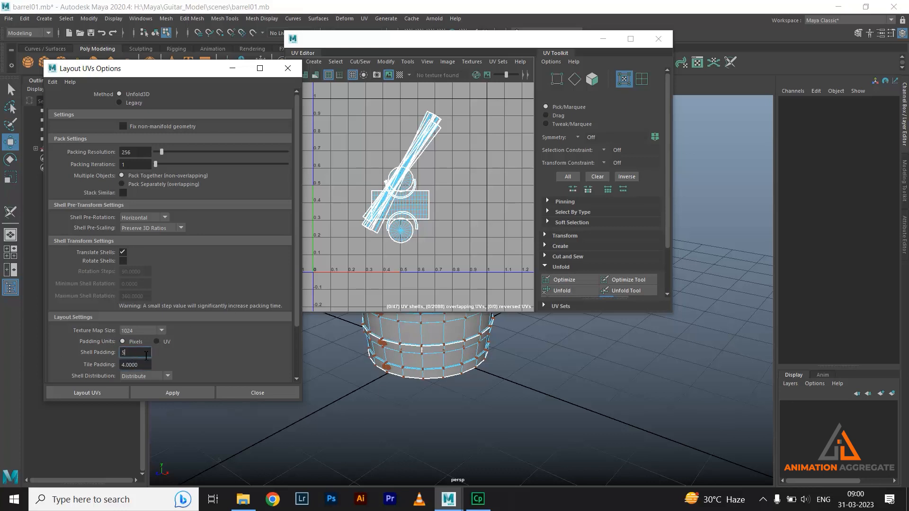
{"action": "left_click", "coordinate": [145, 364]}
{"action": "type", "text": "5"}
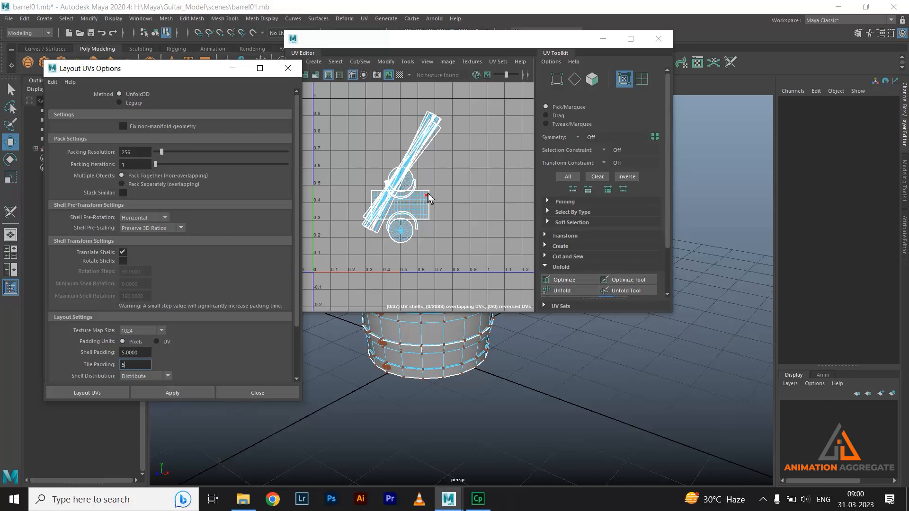
Step: Select all of the barrel's UVs in the UV Editor for the layout
{"action": "right_click_drag", "start_coordinate": [411, 197], "coordinate": [429, 193]}
{"action": "left_click_drag", "start_coordinate": [331, 106], "coordinate": [467, 264]}
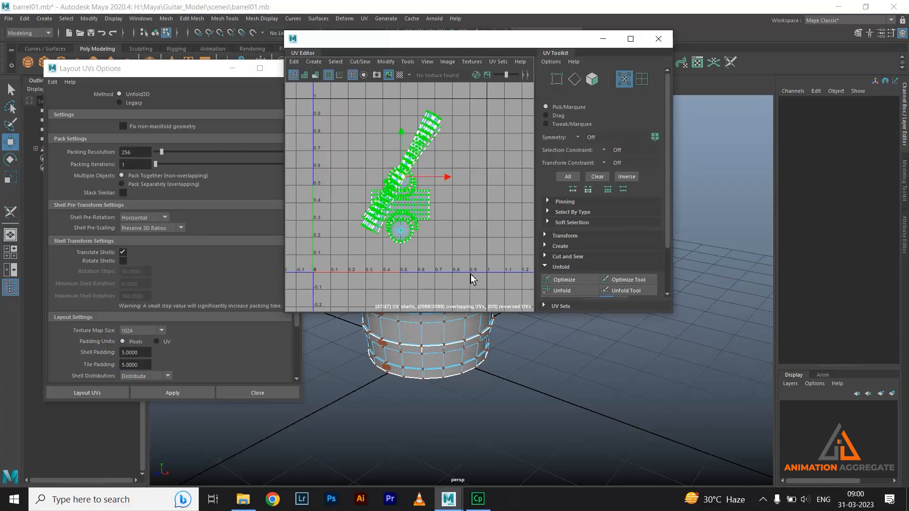
Step: Lay out all the barrel's UV shells without overlap using the current Unfold3D settings, and clear the selection
{"action": "left_click", "coordinate": [199, 395]}
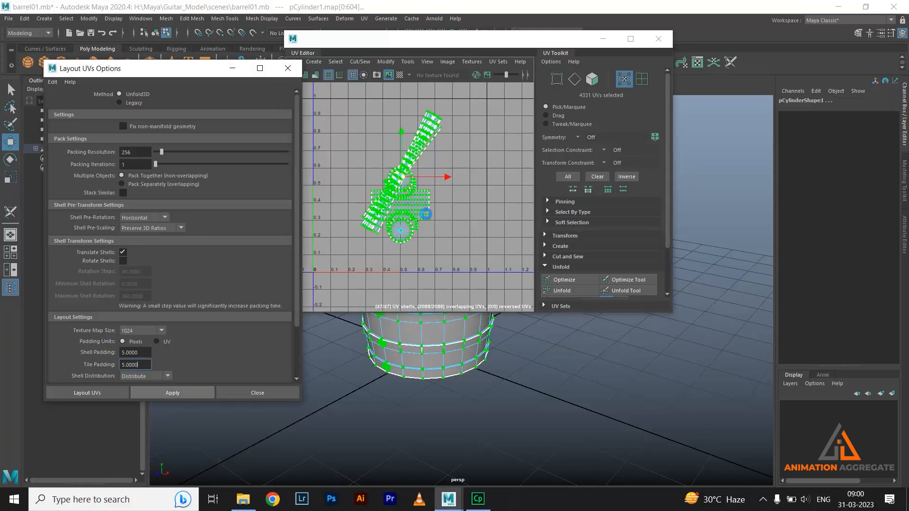
{"action": "left_click", "coordinate": [508, 194]}
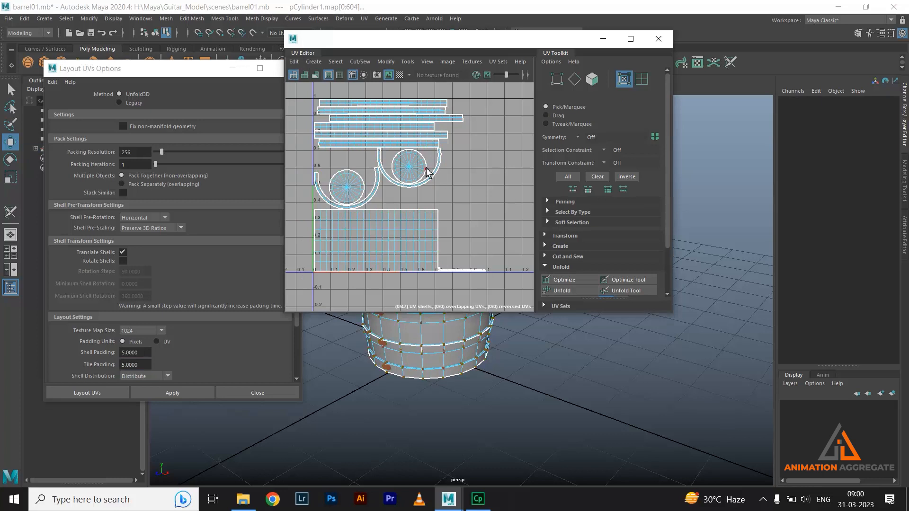
Step: Select each round lid shell together with its surrounding ring shell and move the two pairs apart so they sit side by side
{"action": "left_click_drag", "start_coordinate": [423, 170], "coordinate": [442, 178]}
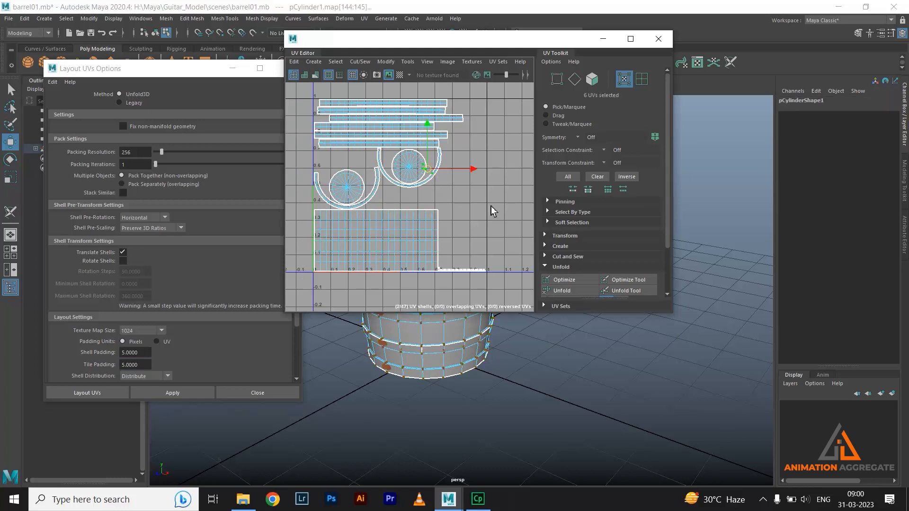
{"action": "right_click_drag", "start_coordinate": [493, 207], "coordinate": [500, 211]}
{"action": "left_click_drag", "start_coordinate": [410, 124], "coordinate": [411, 139]}
{"action": "left_click_drag", "start_coordinate": [457, 183], "coordinate": [471, 183]}
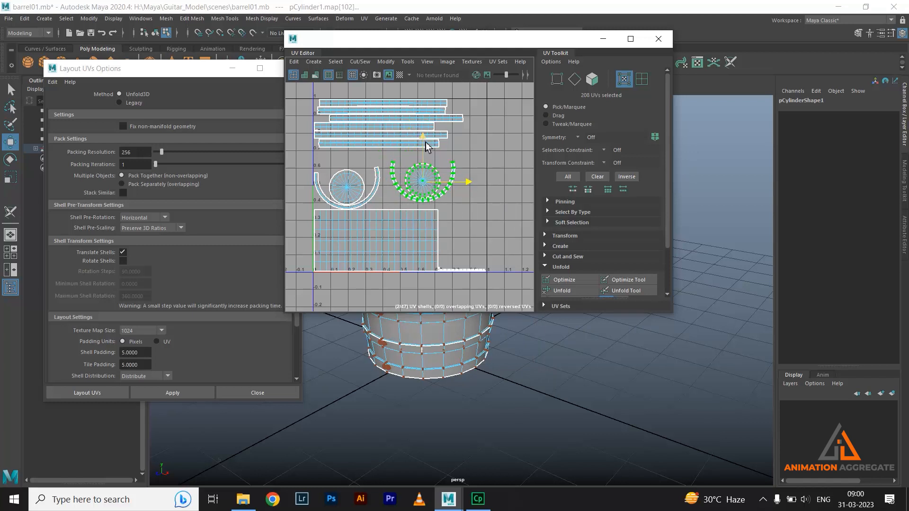
{"action": "left_click_drag", "start_coordinate": [341, 164], "coordinate": [373, 198]}
{"action": "right_click_drag", "start_coordinate": [472, 155], "coordinate": [484, 166], "text": "ctrl"}
{"action": "left_click_drag", "start_coordinate": [348, 140], "coordinate": [348, 137]}
{"action": "left_click_drag", "start_coordinate": [400, 185], "coordinate": [402, 186]}
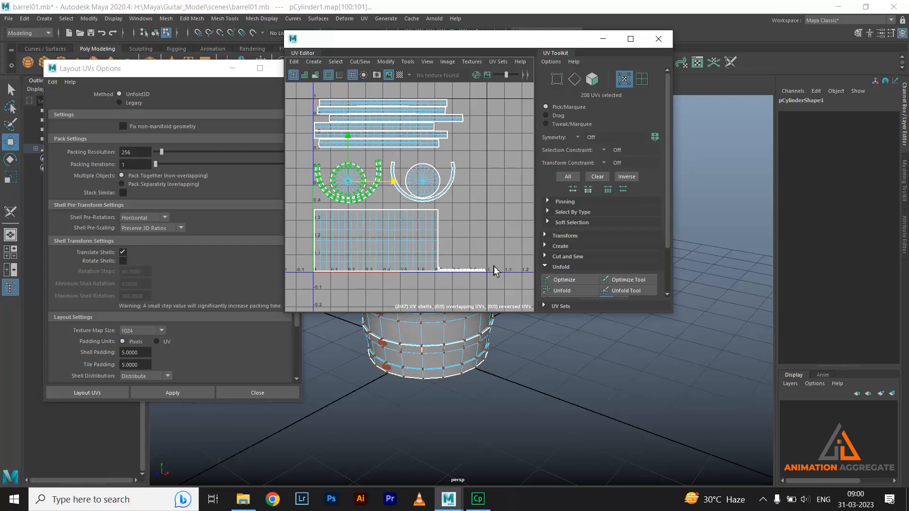
Step: Close the Layout UVs options and examine the tiny shells beside the barrel body shell and the overall UV layout
{"action": "left_click_drag", "start_coordinate": [211, 71], "coordinate": [200, 66]}
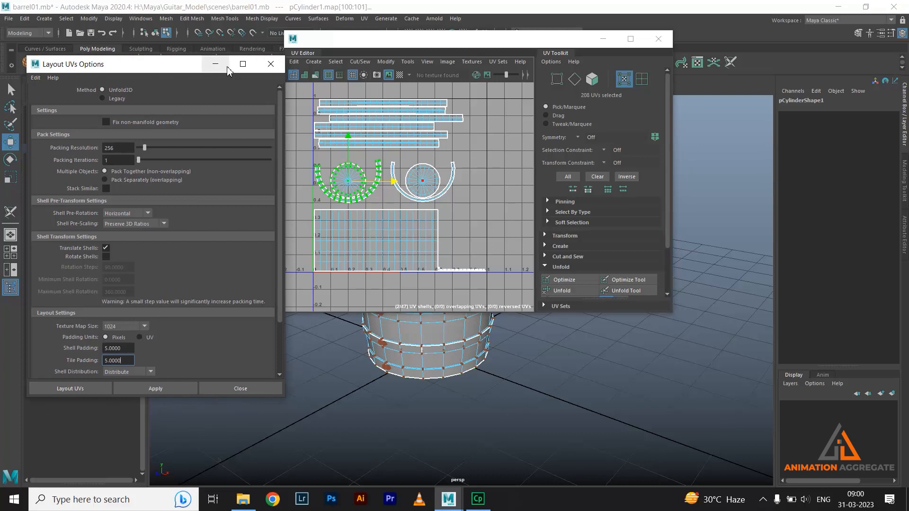
{"action": "left_click", "coordinate": [273, 63]}
{"action": "scroll", "coordinate": [408, 199], "scroll_direction": "up", "scroll_amount": 6}
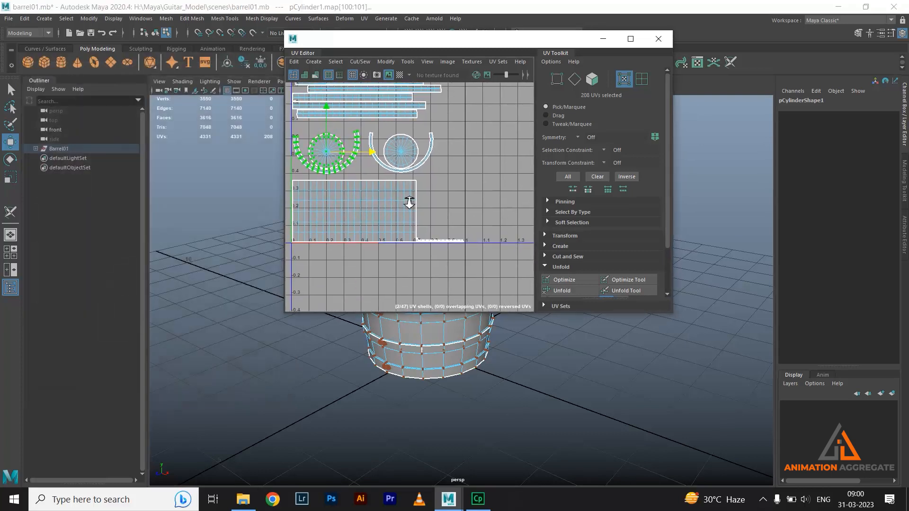
{"action": "middle_click_drag", "start_coordinate": [397, 184], "coordinate": [373, 152], "text": "alt"}
{"action": "scroll", "coordinate": [378, 221], "scroll_direction": "up", "scroll_amount": 3}
{"action": "scroll", "coordinate": [420, 207], "scroll_direction": "down", "scroll_amount": 3}
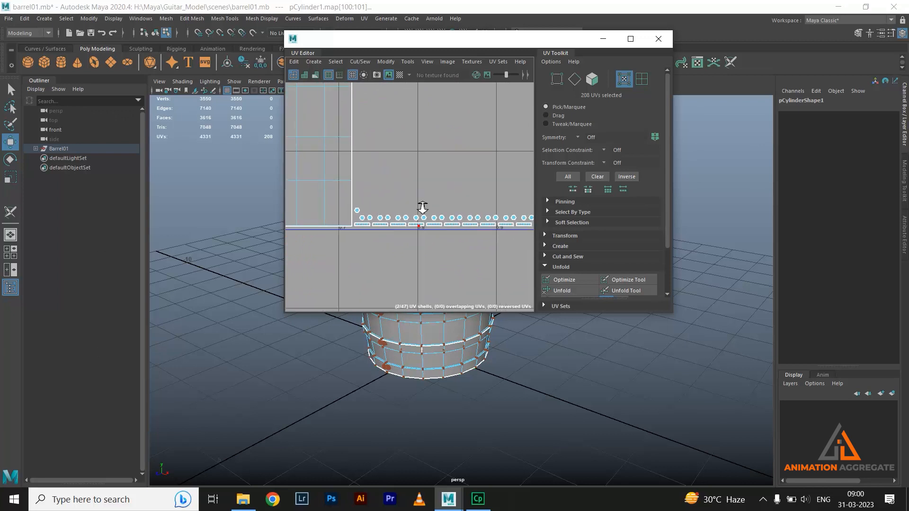
{"action": "scroll", "coordinate": [399, 215], "scroll_direction": "down", "scroll_amount": 5}
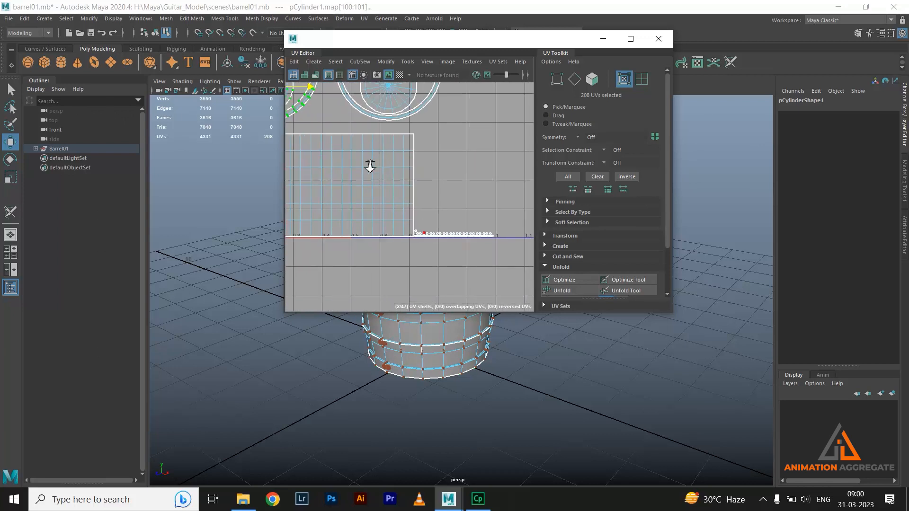
{"action": "middle_click_drag", "start_coordinate": [402, 176], "coordinate": [416, 223], "text": "alt"}
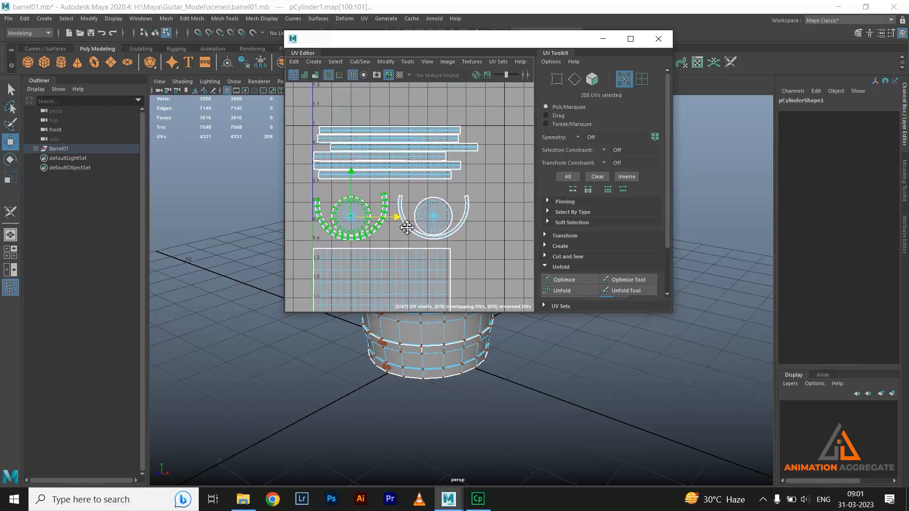
{"action": "scroll", "coordinate": [368, 145], "scroll_direction": "up", "scroll_amount": 2}
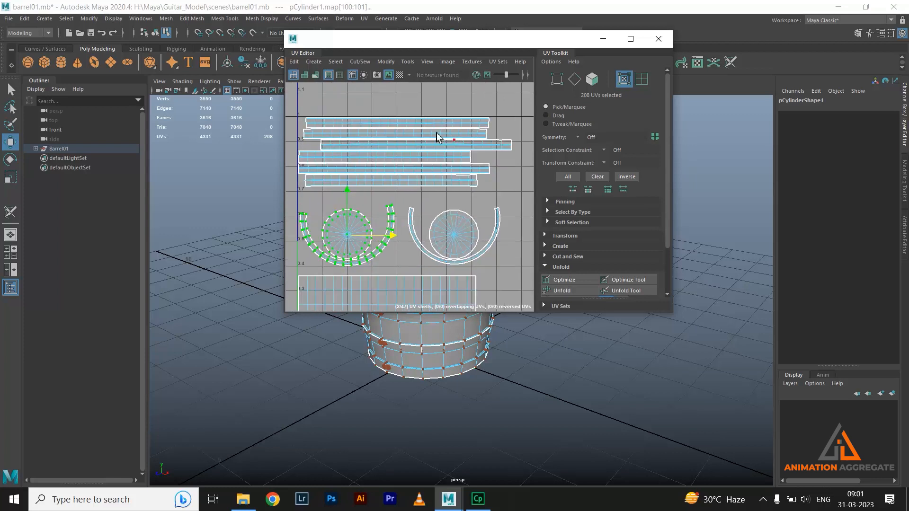
Step: Select the six long strip shells and apply Unstack Shells to them, clearing the selection at the end
{"action": "right_click_drag", "start_coordinate": [406, 132], "coordinate": [424, 133]}
{"action": "left_click_drag", "start_coordinate": [288, 101], "coordinate": [533, 198]}
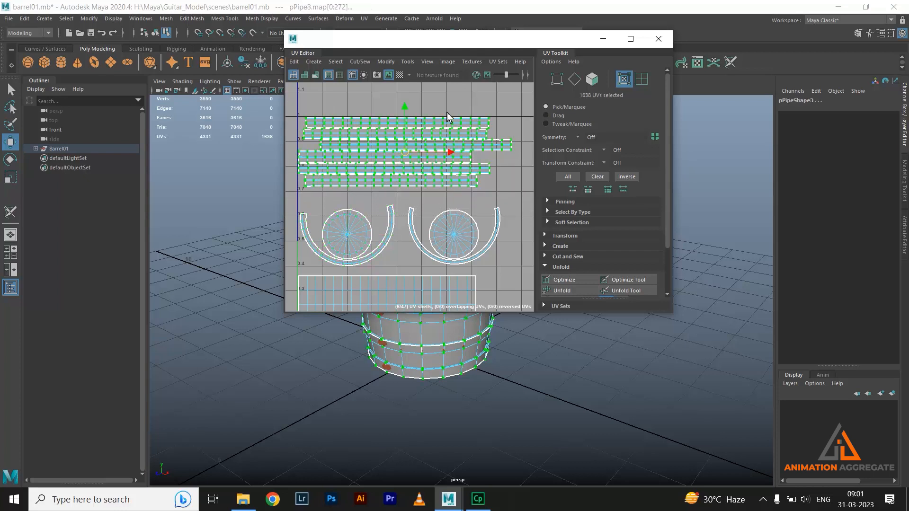
{"action": "left_click", "coordinate": [385, 61]}
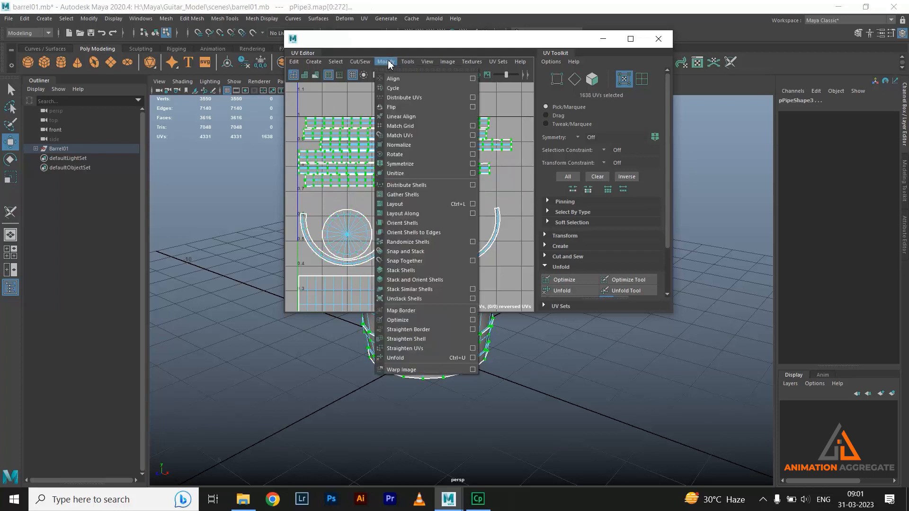
{"action": "left_click", "coordinate": [403, 299]}
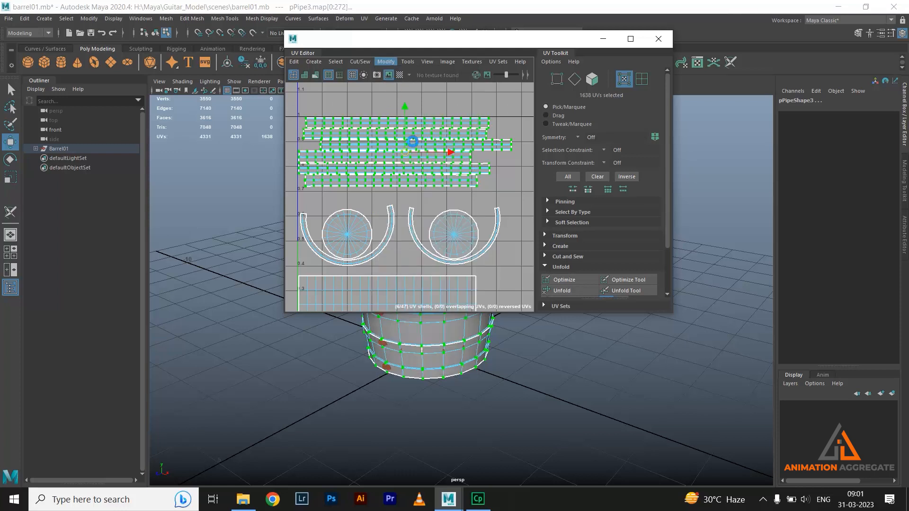
{"action": "left_click", "coordinate": [458, 99]}
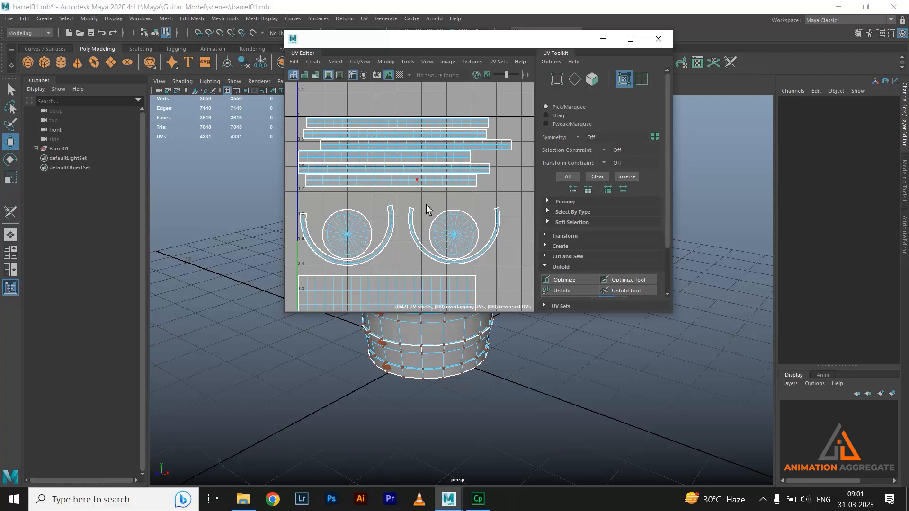
Step: Return to object mode, move the UV Editor clear of the barrel and select all of the barrel's parts
{"action": "scroll", "coordinate": [486, 240], "scroll_direction": "down", "scroll_amount": 1}
{"action": "right_click_drag", "start_coordinate": [471, 211], "coordinate": [465, 183], "text": "alt"}
{"action": "middle_click_drag", "start_coordinate": [465, 182], "coordinate": [433, 66], "text": "alt"}
{"action": "right_click_drag", "start_coordinate": [385, 146], "coordinate": [403, 231], "text": "alt"}
{"action": "right_click_drag", "start_coordinate": [478, 237], "coordinate": [364, 145], "text": "alt"}
{"action": "middle_click_drag", "start_coordinate": [438, 136], "coordinate": [418, 160], "text": "alt"}
{"action": "right_click_drag", "start_coordinate": [418, 161], "coordinate": [451, 136], "text": "alt"}
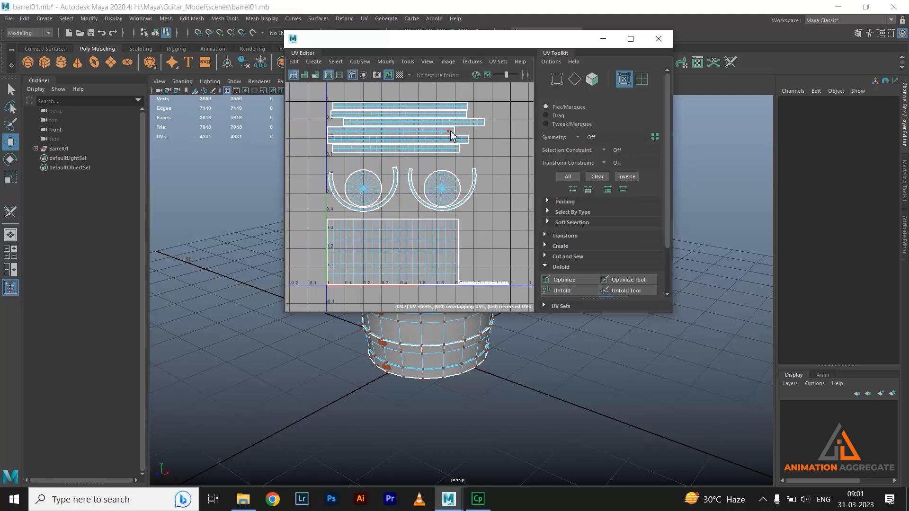
{"action": "right_click_drag", "start_coordinate": [424, 239], "coordinate": [477, 221]}
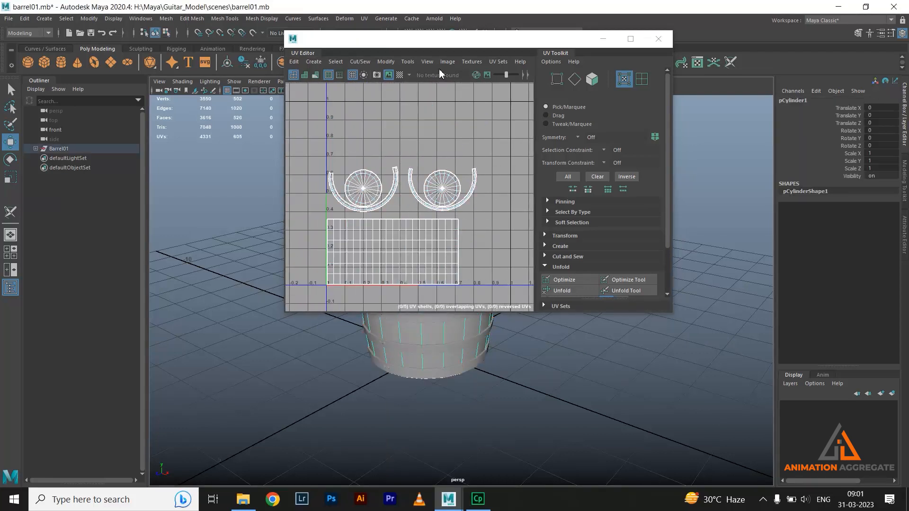
{"action": "left_click_drag", "start_coordinate": [447, 39], "coordinate": [658, 73]}
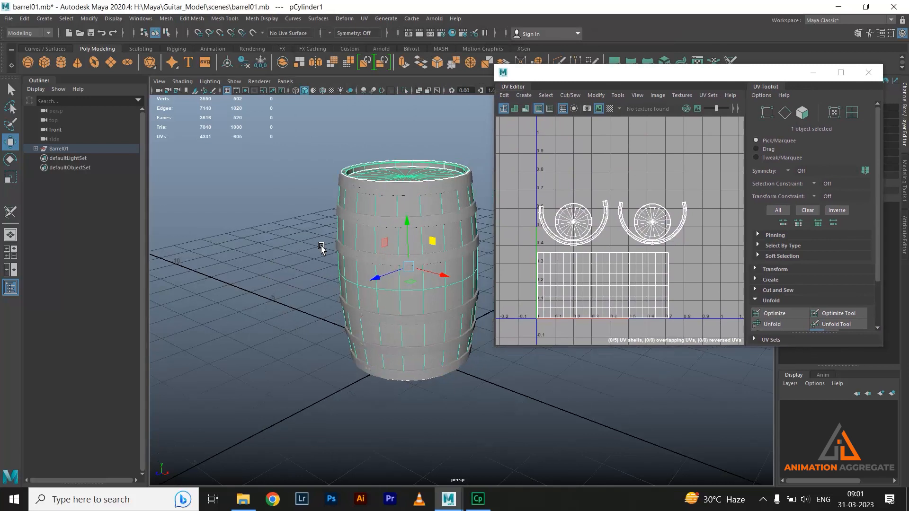
{"action": "middle_click_drag", "start_coordinate": [321, 246], "coordinate": [302, 253], "text": "alt"}
{"action": "right_click_drag", "start_coordinate": [301, 254], "coordinate": [326, 239], "text": "alt"}
{"action": "left_click_drag", "start_coordinate": [283, 127], "coordinate": [472, 446]}
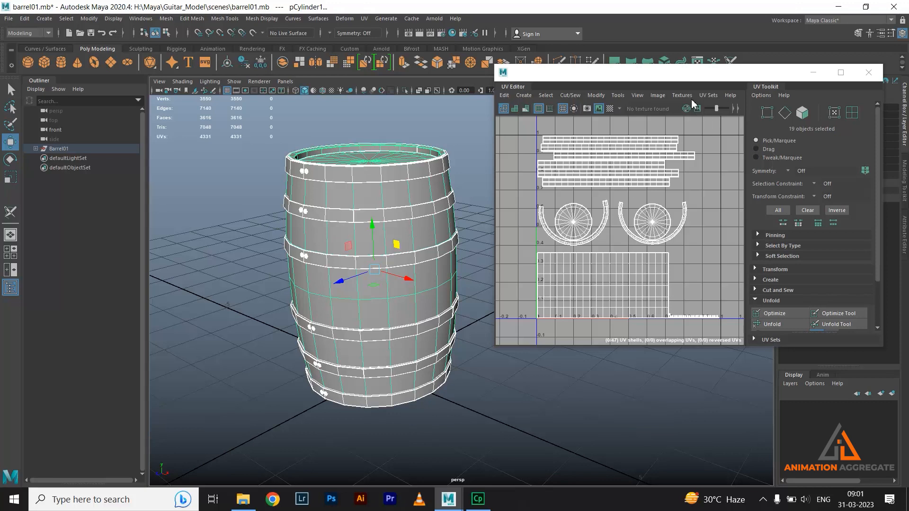
Step: Export a UV snapshot of the selected parts as barrel_UV02 in PNG format at 2048 by 2048 pixels
{"action": "left_click", "coordinate": [657, 95]}
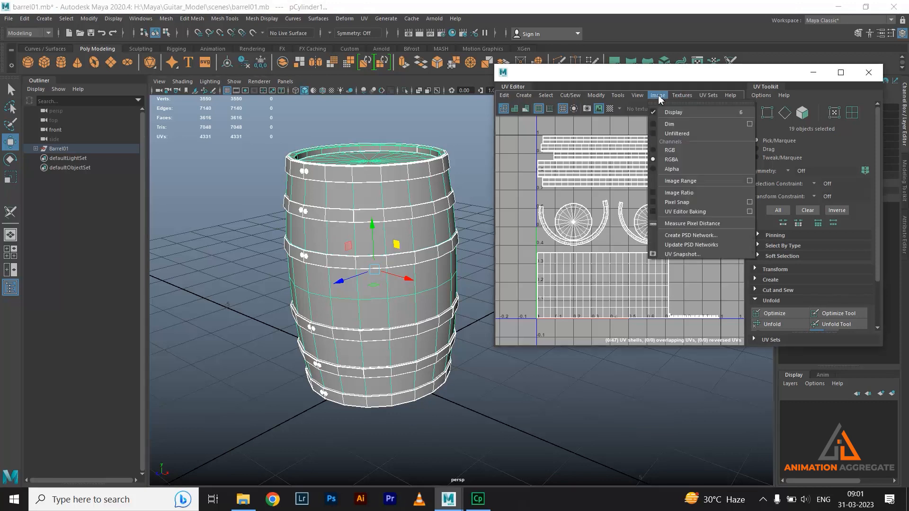
{"action": "left_click", "coordinate": [707, 256]}
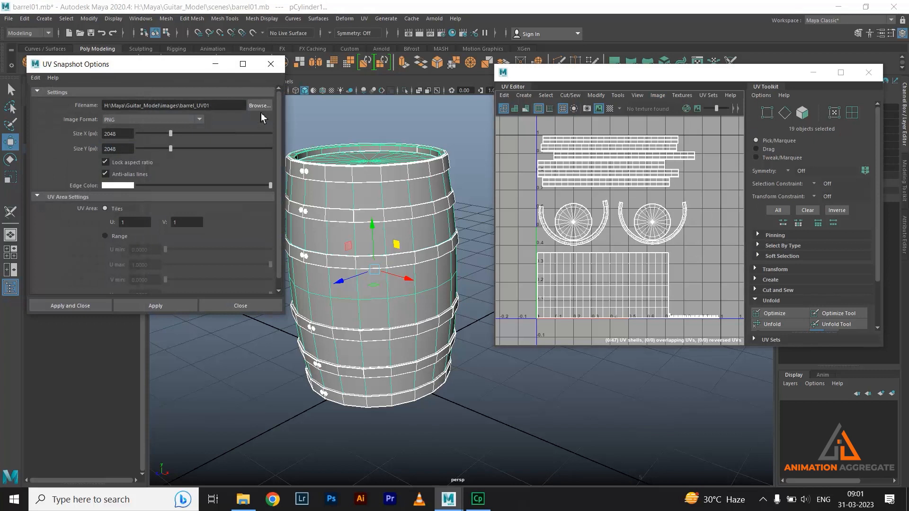
{"action": "left_click", "coordinate": [209, 107]}
{"action": "left_click", "coordinate": [75, 305]}
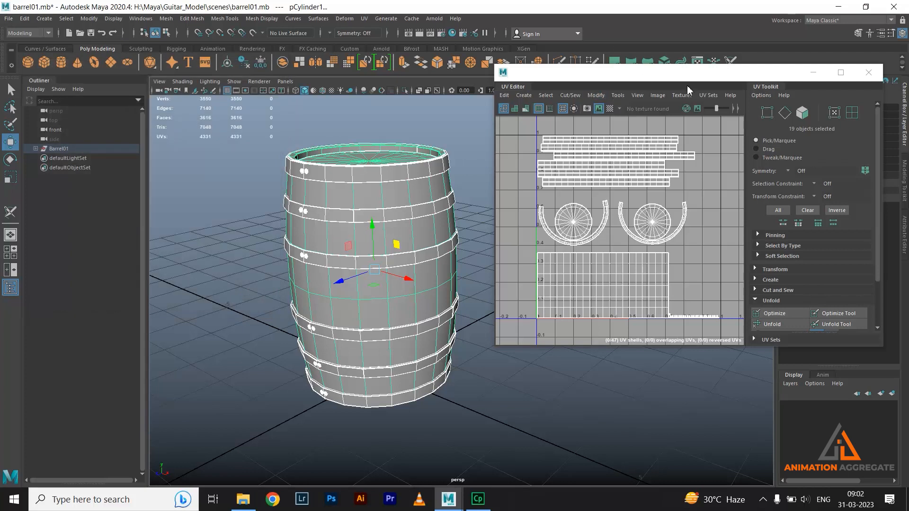
Step: Minimize Maya, go to the Guitar_Model images folder in File Explorer and open barrel_UV02.png in Photoshop
{"action": "left_click", "coordinate": [812, 72]}
{"action": "left_click", "coordinate": [838, 7]}
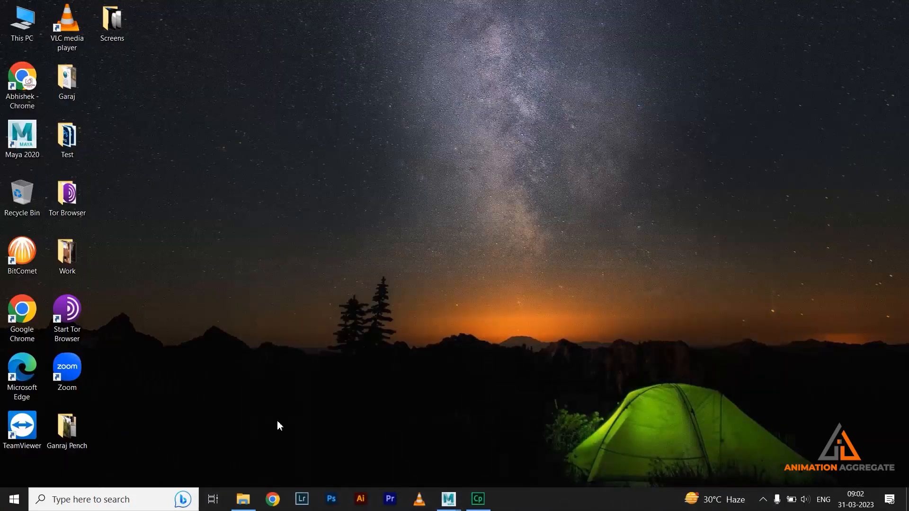
{"action": "double_click", "coordinate": [17, 26]}
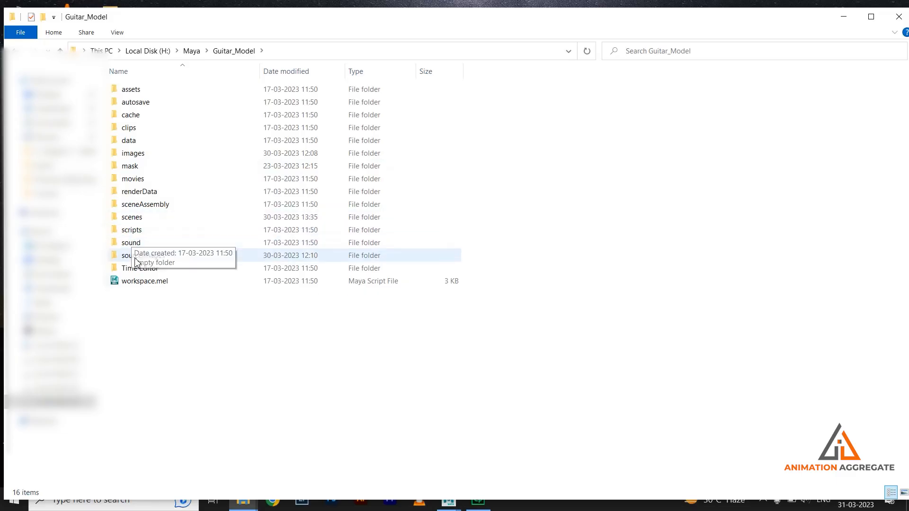
{"action": "left_click", "coordinate": [133, 156]}
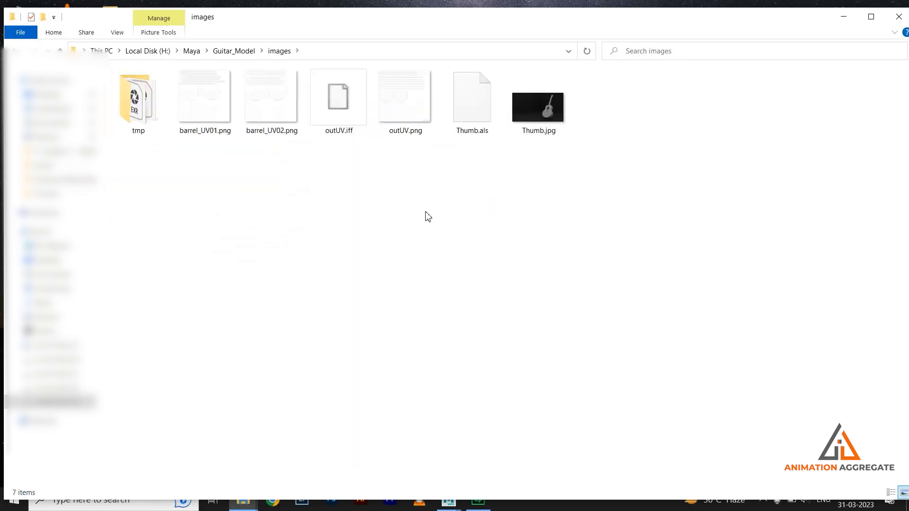
{"action": "left_click", "coordinate": [262, 124]}
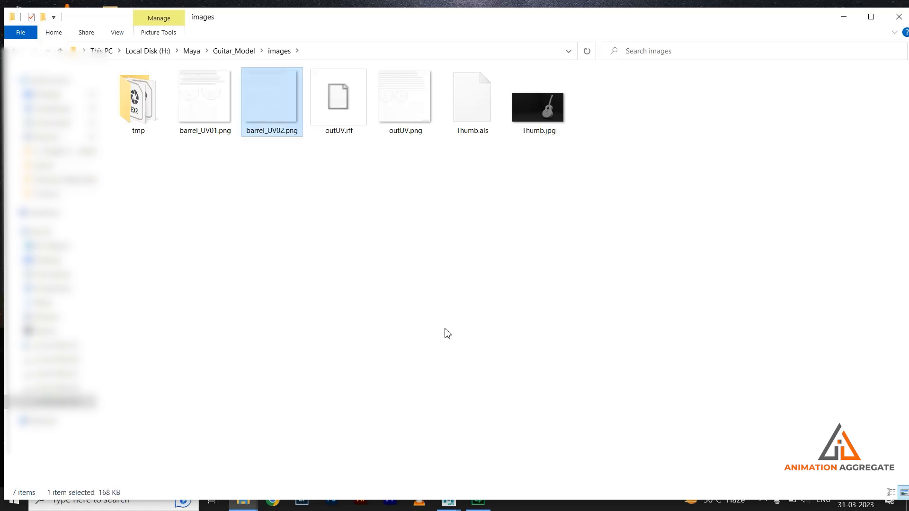
{"action": "left_click", "coordinate": [870, 16]}
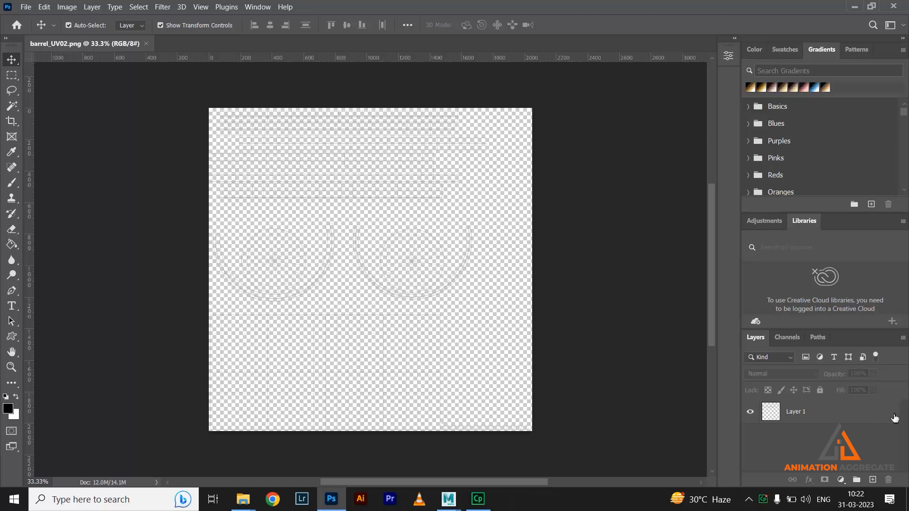
Step: Add a new layer, fill it with black and place it beneath Layer 1 with the UV lines
{"action": "left_click", "coordinate": [872, 479]}
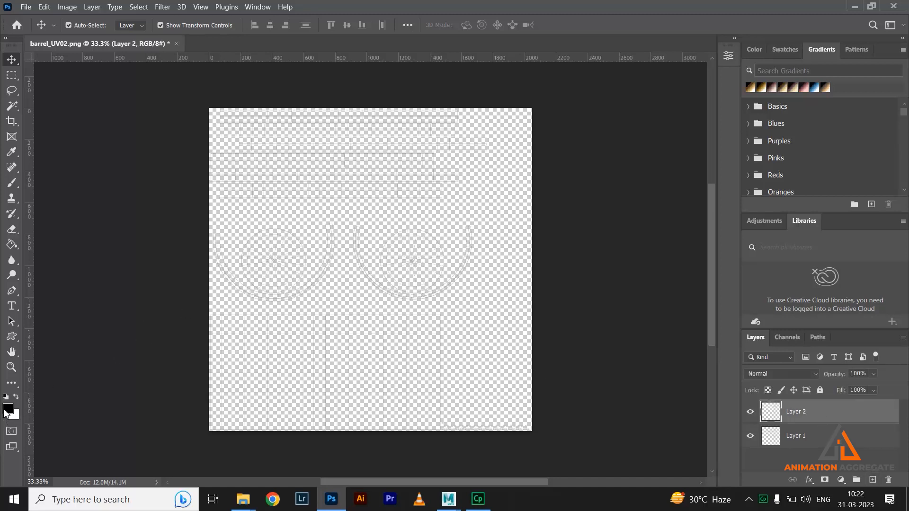
{"action": "left_click", "coordinate": [12, 245]}
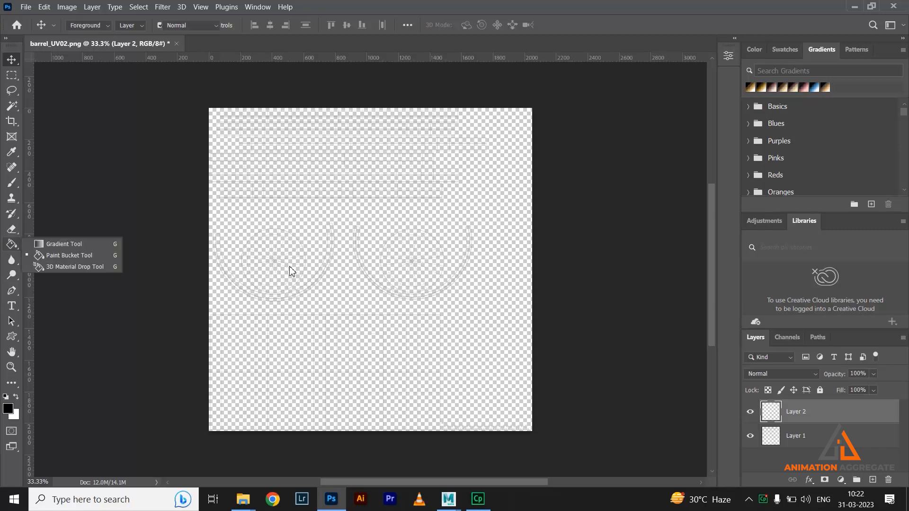
{"action": "key", "text": "alt+BackSpace"}
{"action": "left_click_drag", "start_coordinate": [811, 422], "coordinate": [805, 444]}
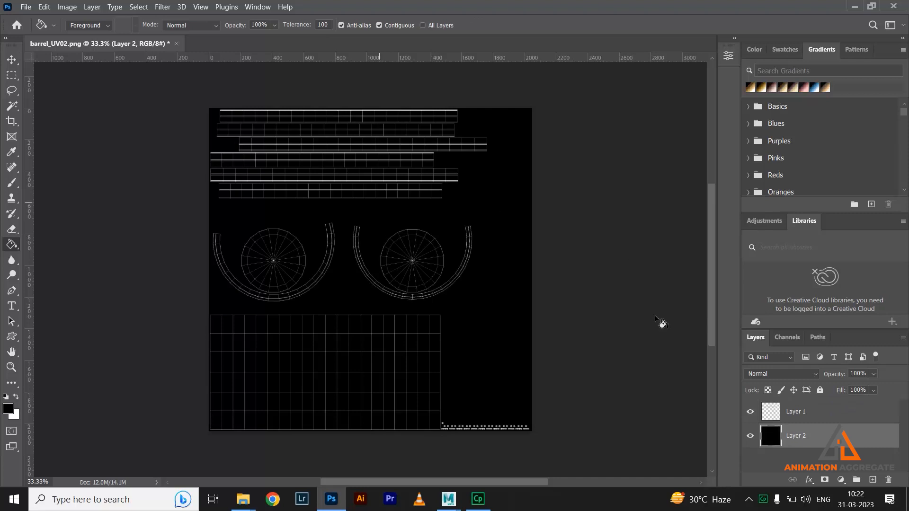
Step: Rename the layer containing the UV lines as UVs
{"action": "left_click", "coordinate": [800, 413]}
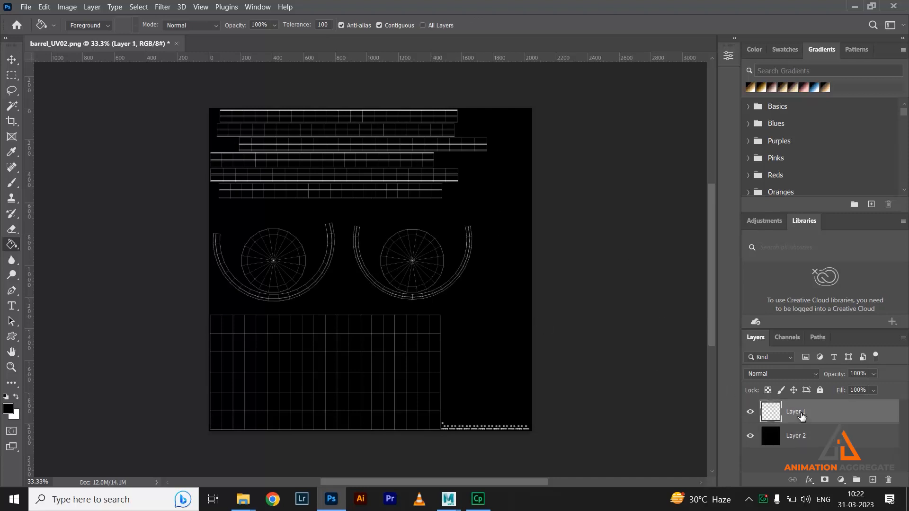
{"action": "double_click", "coordinate": [803, 411]}
{"action": "type", "text": "UVs"}
{"action": "key", "text": "Return"}
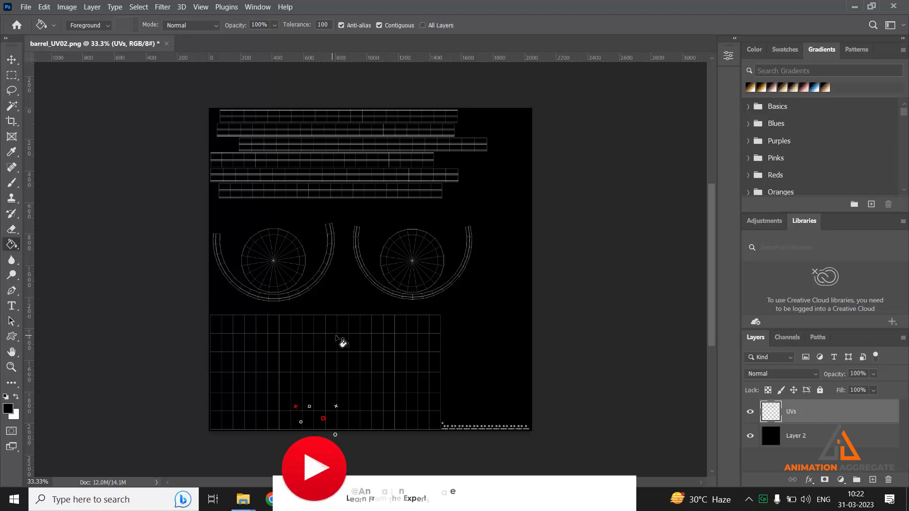
Step: Switch to File Explorer and open the barrel folder inside Guitar_Model's sourceimages folder
{"action": "left_click", "coordinate": [11, 59]}
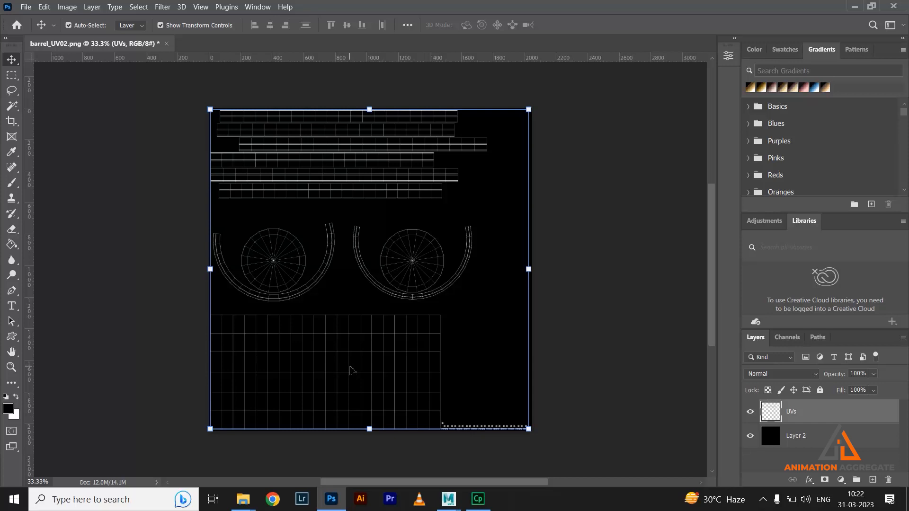
{"action": "mouse_move", "coordinate": [252, 507]}
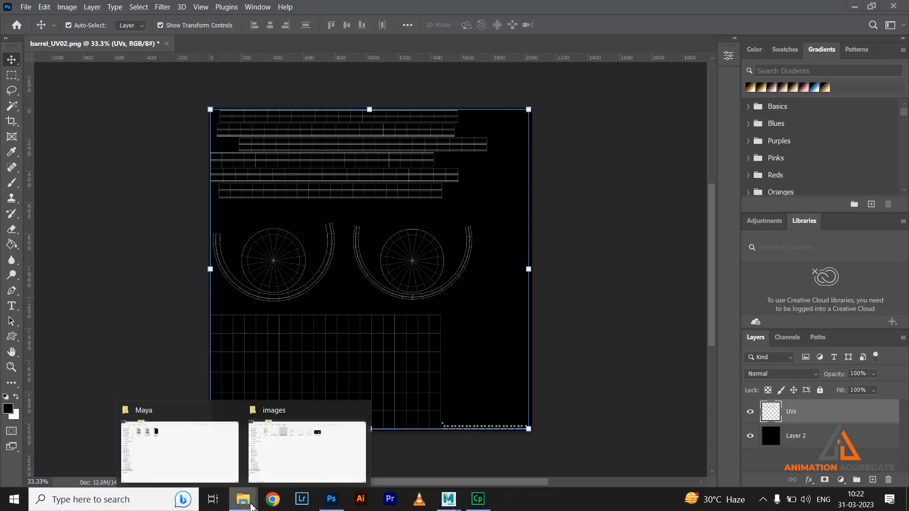
{"action": "left_click", "coordinate": [292, 457]}
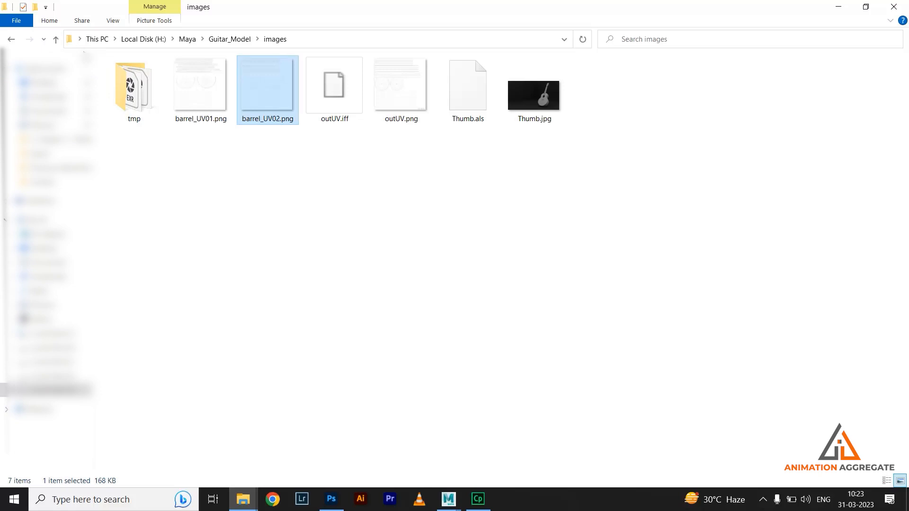
{"action": "left_click", "coordinate": [226, 39]}
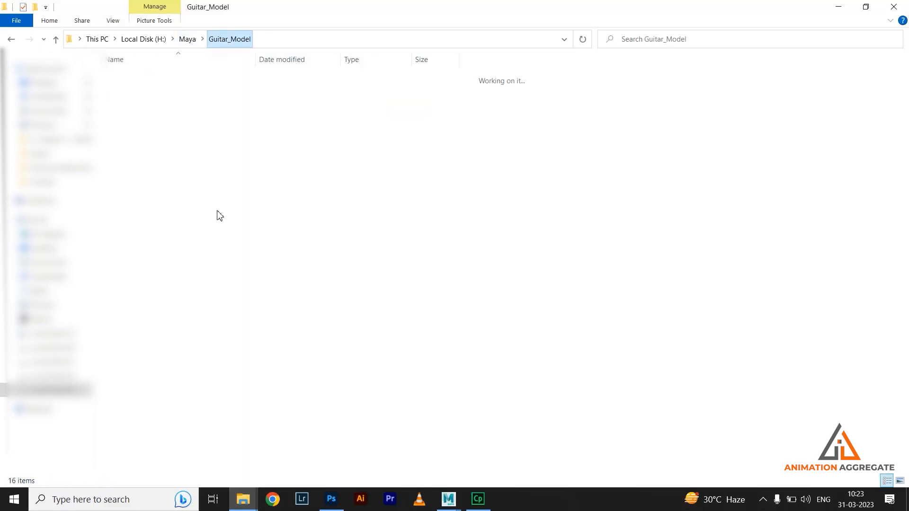
{"action": "double_click", "coordinate": [139, 243]}
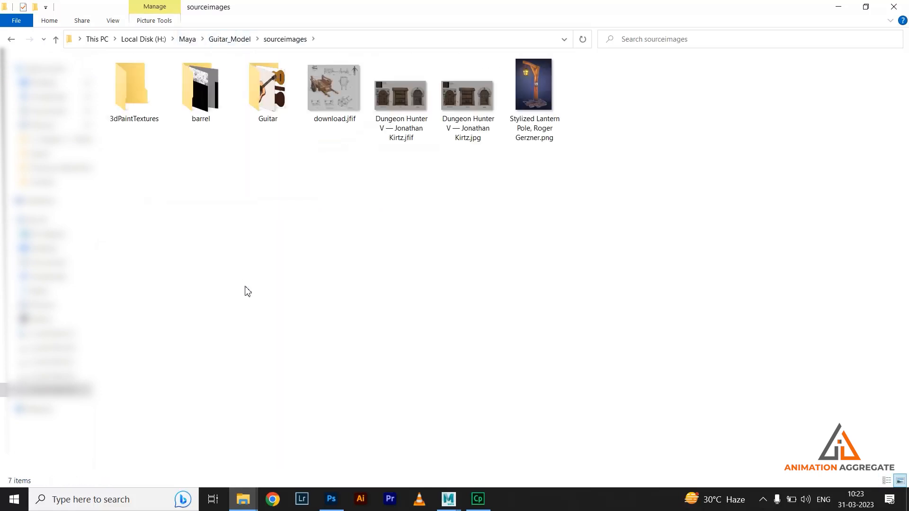
{"action": "double_click", "coordinate": [200, 95]}
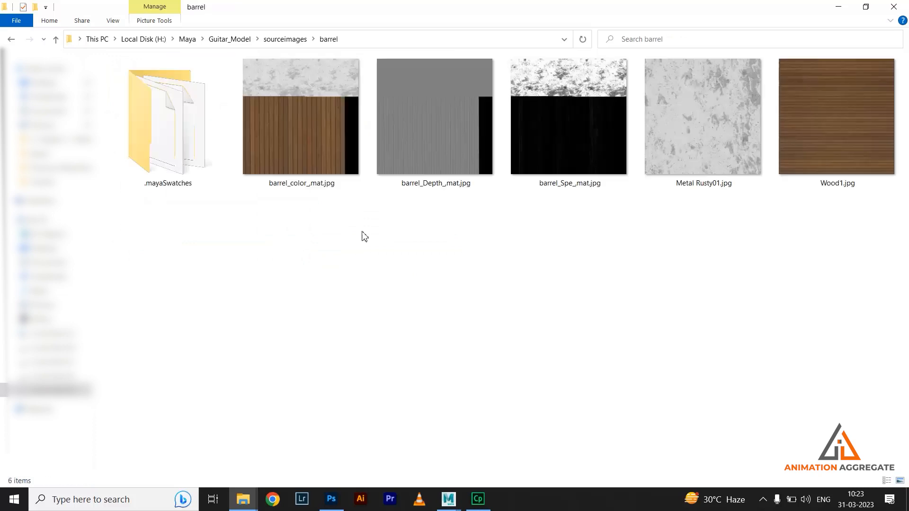
Step: Place Wood1.jpg from the barrel folder into the barrel_UV02.png document in Photoshop as a new layer
{"action": "left_click", "coordinate": [854, 152]}
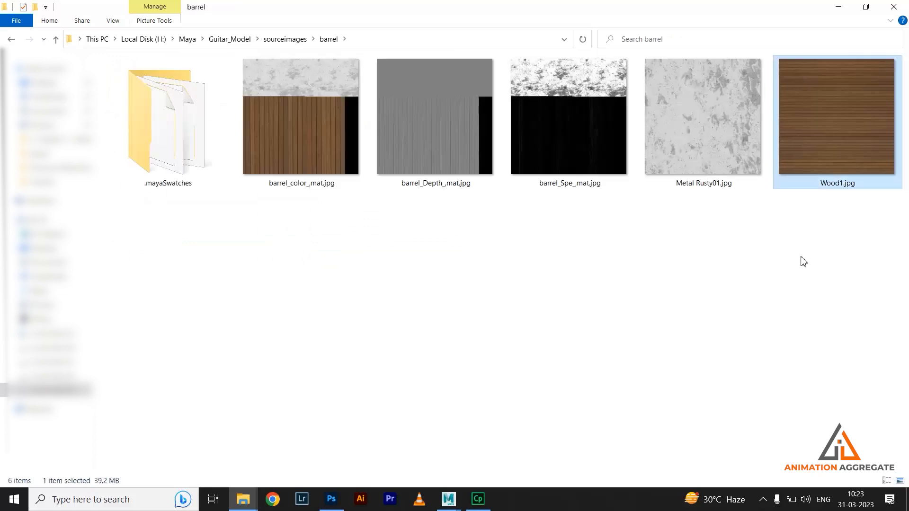
{"action": "left_click", "coordinate": [708, 138], "text": "ctrl"}
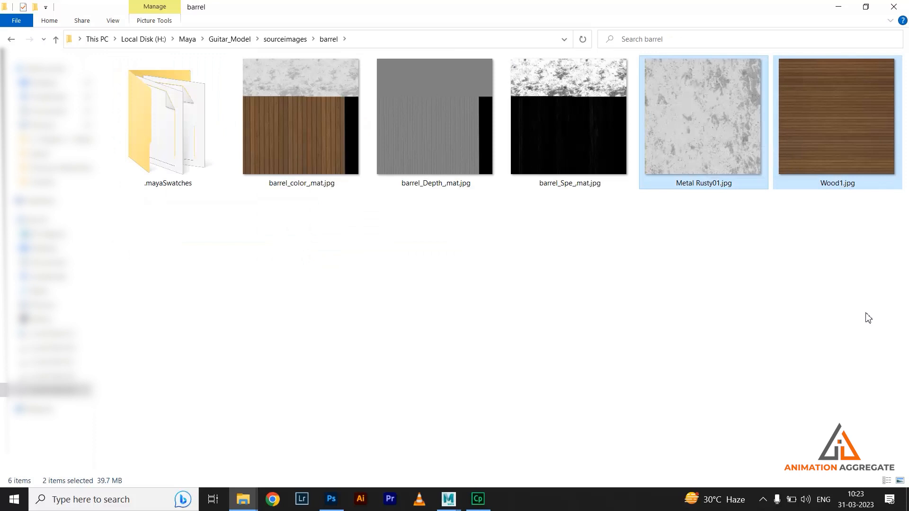
{"action": "left_click", "coordinate": [859, 150]}
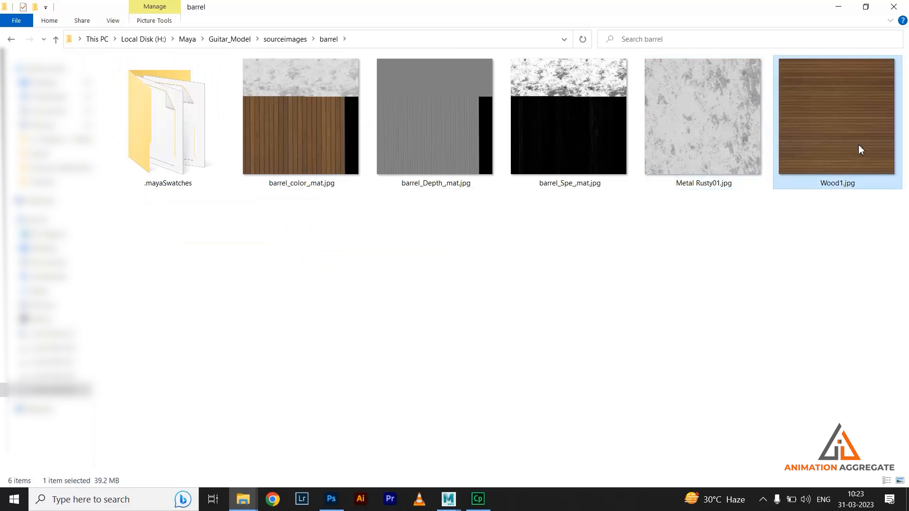
{"action": "left_click_drag", "start_coordinate": [831, 146], "coordinate": [318, 310]}
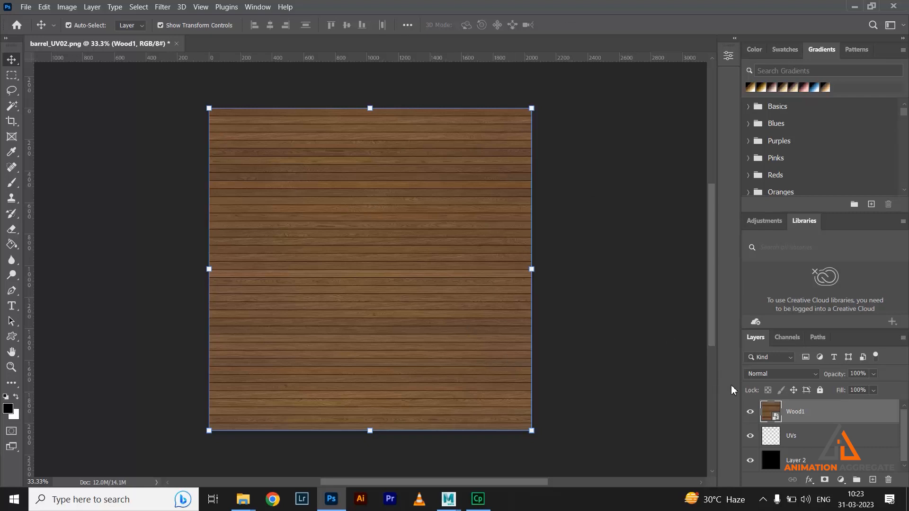
Step: Move the UVs layer above the Wood1 layer and rasterize Wood1
{"action": "left_click_drag", "start_coordinate": [782, 432], "coordinate": [775, 404]}
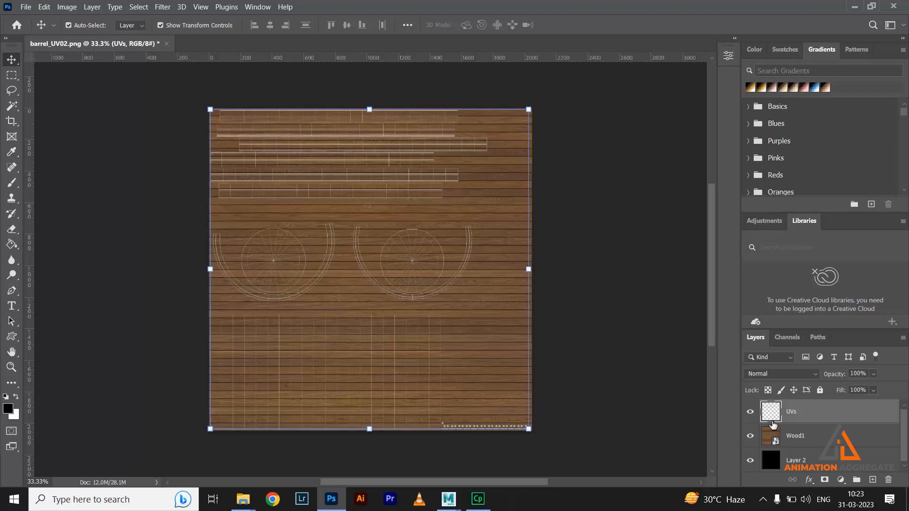
{"action": "left_click", "coordinate": [800, 436]}
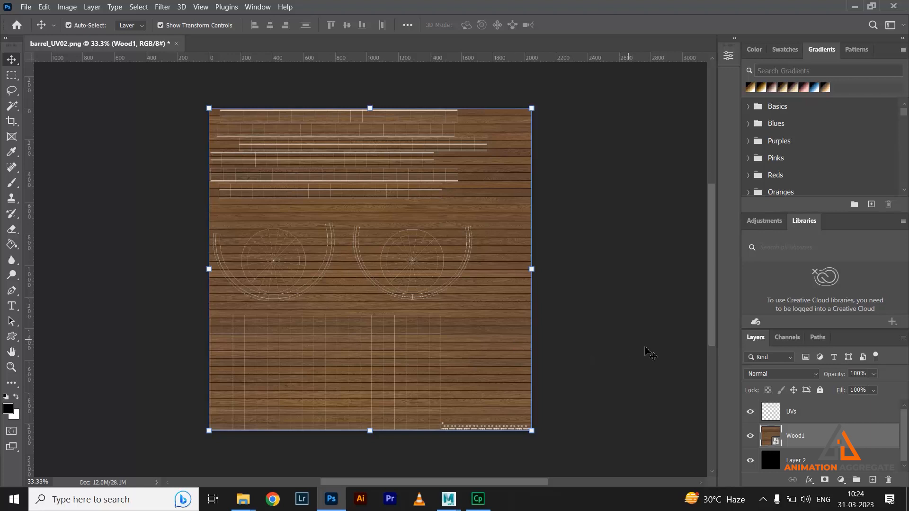
{"action": "right_click", "coordinate": [801, 441]}
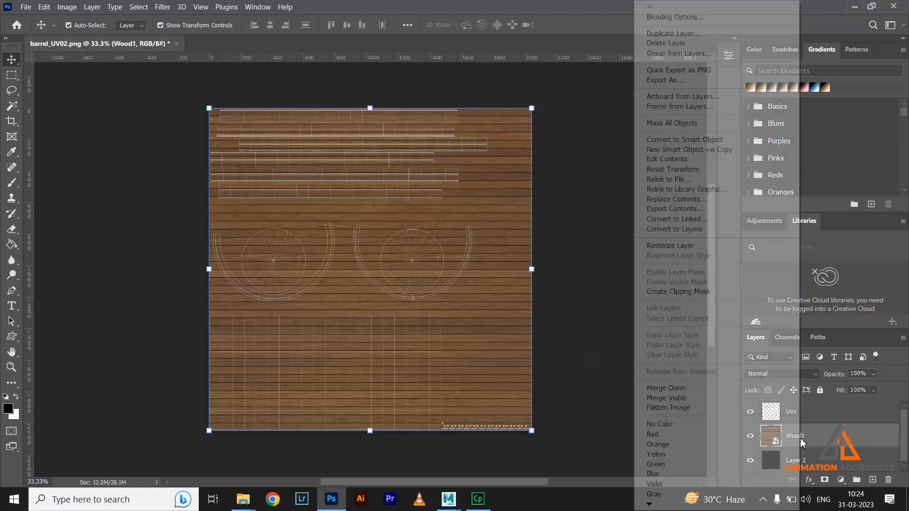
{"action": "left_click", "coordinate": [694, 246]}
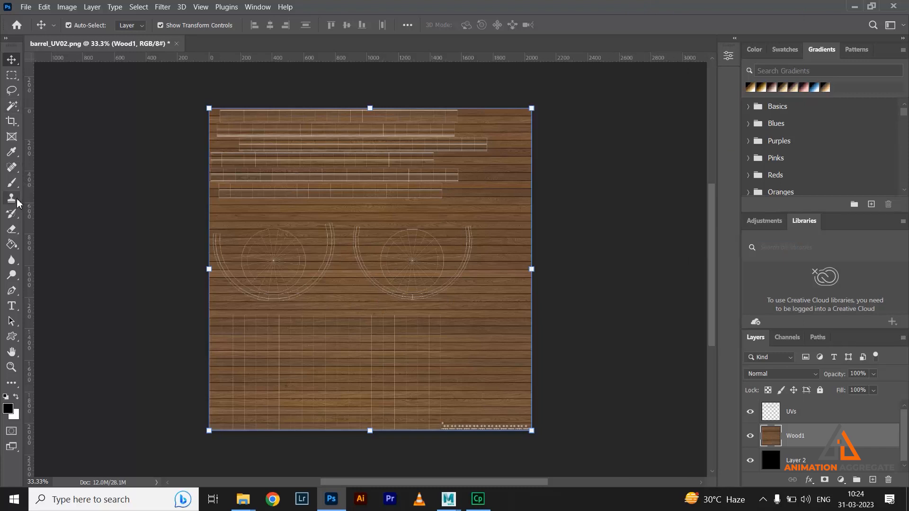
Step: Raise the Eraser's hardness and erase the wood over the long strip UVs along the canvas's upper part with a 700-pixel brush
{"action": "left_click", "coordinate": [12, 229]}
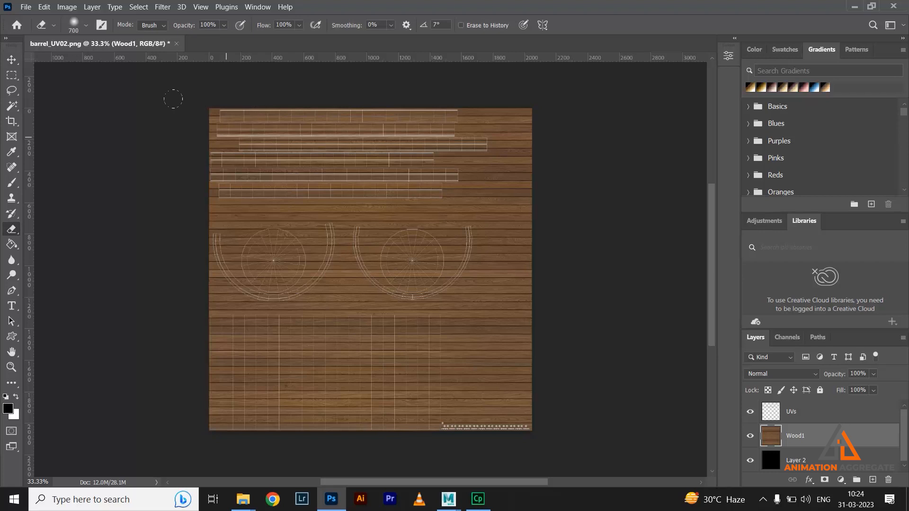
{"action": "left_click", "coordinate": [86, 25]}
{"action": "left_click_drag", "start_coordinate": [74, 91], "coordinate": [121, 91]}
{"action": "mouse_move", "coordinate": [223, 116]}
{"action": "left_mouse_down"}
{"action": "mouse_move", "coordinate": [331, 128]}
{"action": "mouse_move", "coordinate": [291, 69]}
{"action": "mouse_move", "coordinate": [426, 94]}
{"action": "mouse_move", "coordinate": [95, 94]}
{"action": "left_mouse_up"}
{"action": "left_click_drag", "start_coordinate": [182, 102], "coordinate": [343, 97]}
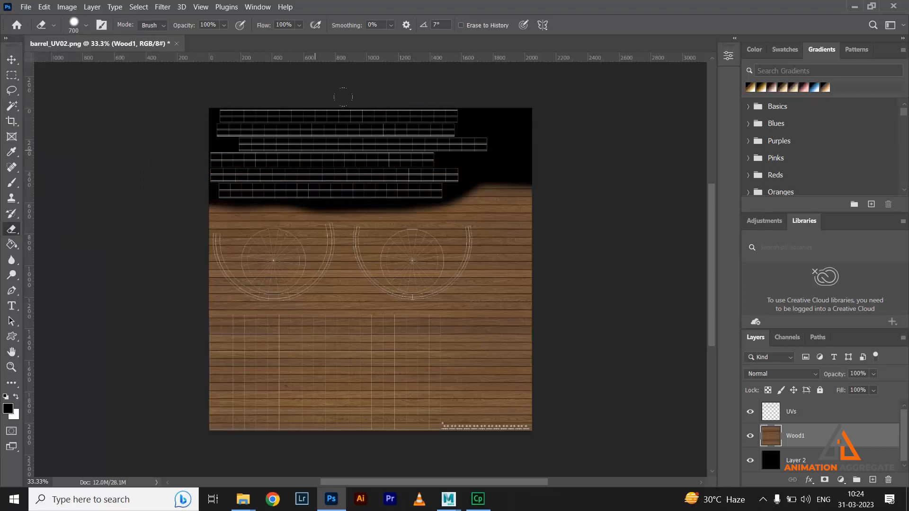
{"action": "left_click_drag", "start_coordinate": [507, 104], "coordinate": [332, 83]}
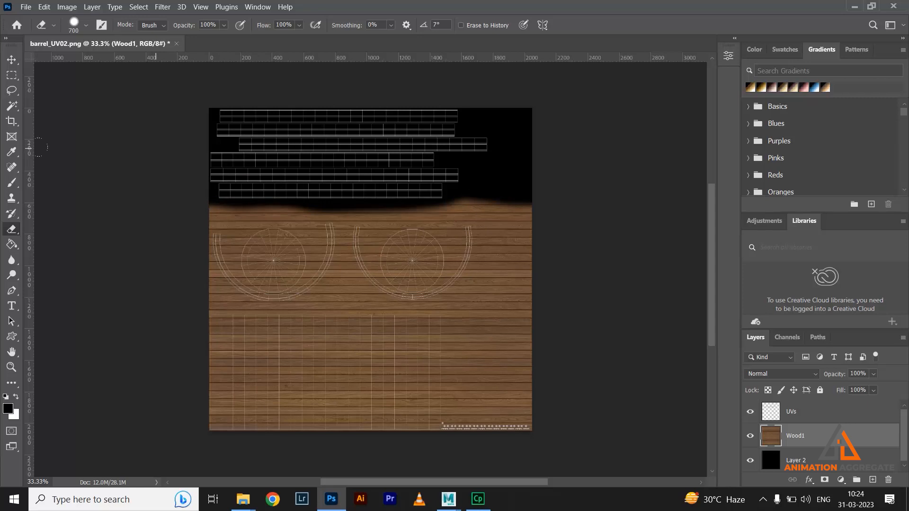
{"action": "mouse_move", "coordinate": [126, 110]}
{"action": "left_mouse_down"}
{"action": "mouse_move", "coordinate": [138, 95]}
{"action": "mouse_move", "coordinate": [166, 124]}
{"action": "mouse_move", "coordinate": [265, 99]}
{"action": "left_mouse_up"}
{"action": "left_click_drag", "start_coordinate": [424, 114], "coordinate": [522, 107]}
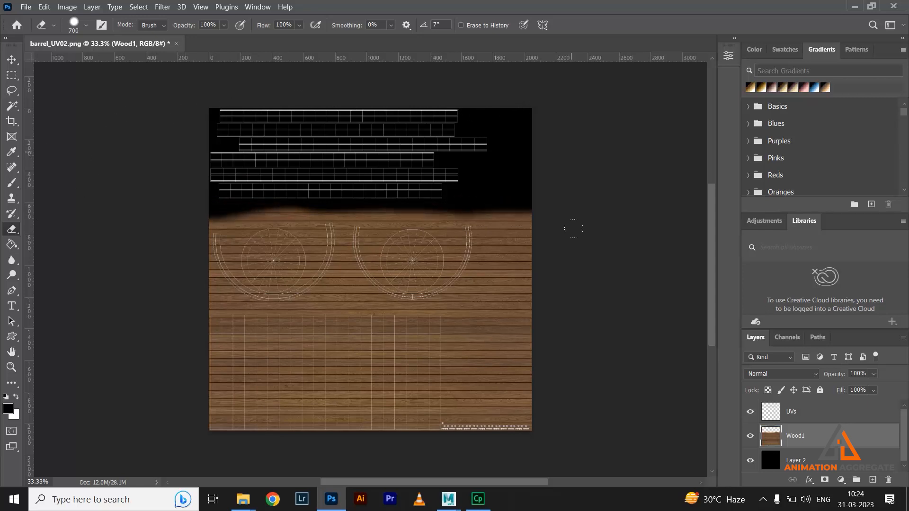
Step: Erase the wood in the canvas's lower-right corner, over most of the row of small UV shells
{"action": "mouse_move", "coordinate": [488, 390]}
{"action": "left_mouse_down"}
{"action": "mouse_move", "coordinate": [504, 412]}
{"action": "mouse_move", "coordinate": [473, 424]}
{"action": "mouse_move", "coordinate": [537, 383]}
{"action": "left_mouse_up"}
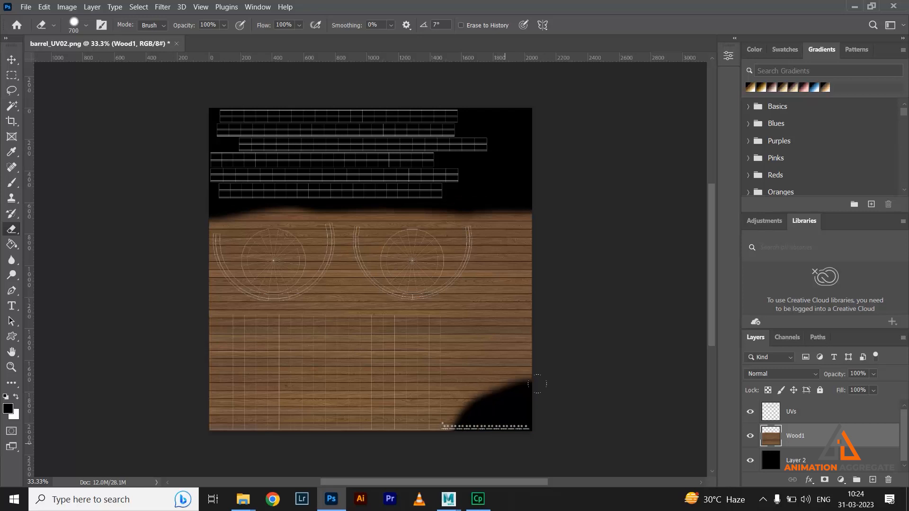
{"action": "left_click", "coordinate": [458, 416], "text": "ctrl"}
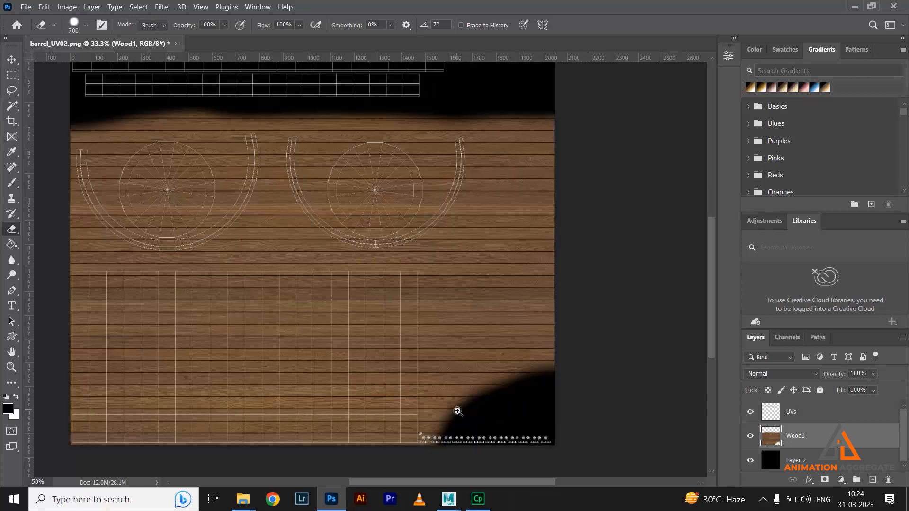
{"action": "left_click", "coordinate": [458, 411], "text": "ctrl"}
{"action": "left_click", "coordinate": [457, 411], "text": "ctrl"}
{"action": "left_click", "coordinate": [456, 410], "text": "ctrl"}
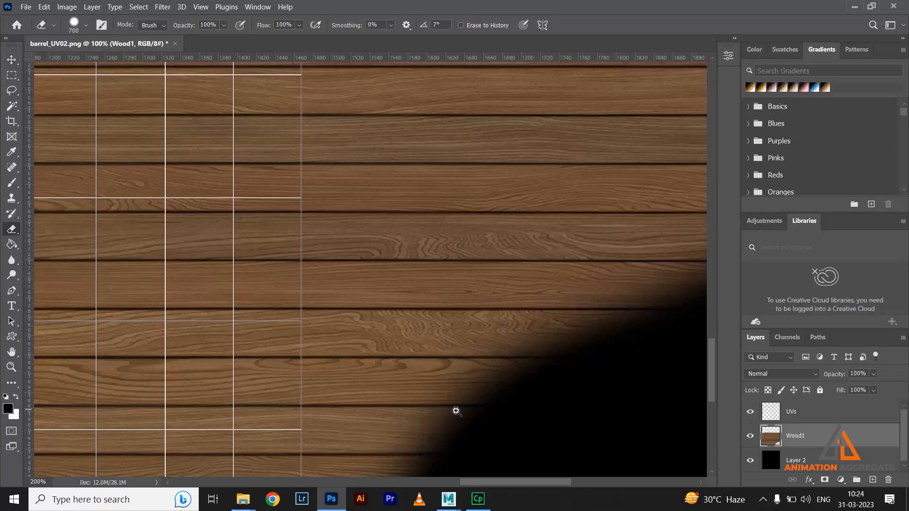
{"action": "scroll", "coordinate": [439, 275], "scroll_direction": "down", "scroll_amount": 10}
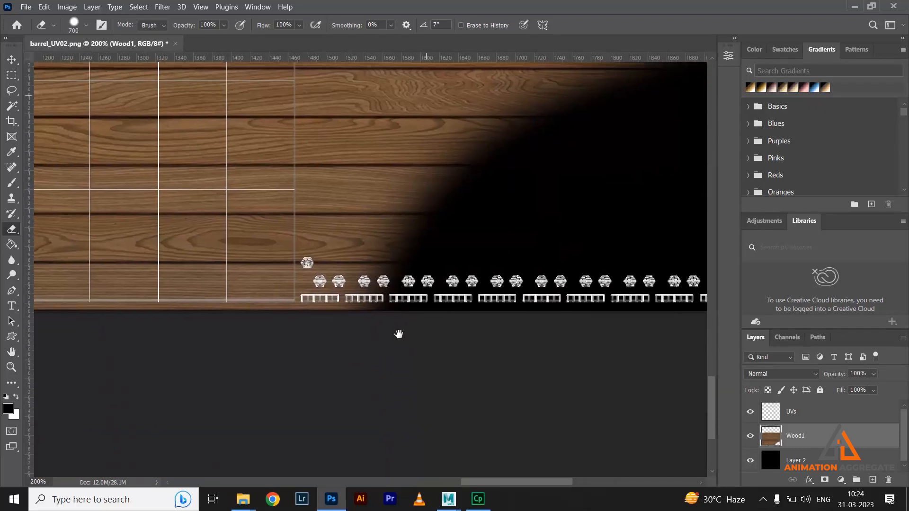
{"action": "left_click_drag", "start_coordinate": [399, 334], "coordinate": [397, 317]}
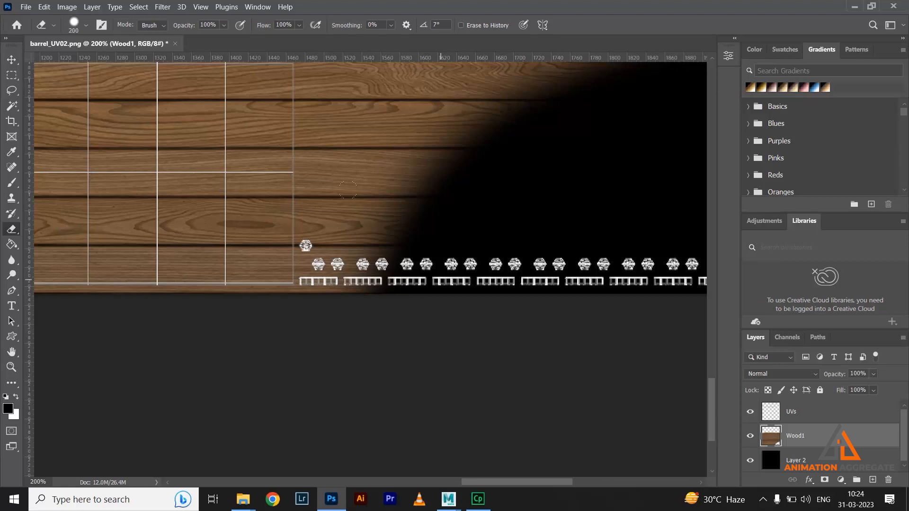
{"action": "left_click_drag", "start_coordinate": [347, 190], "coordinate": [335, 205]}
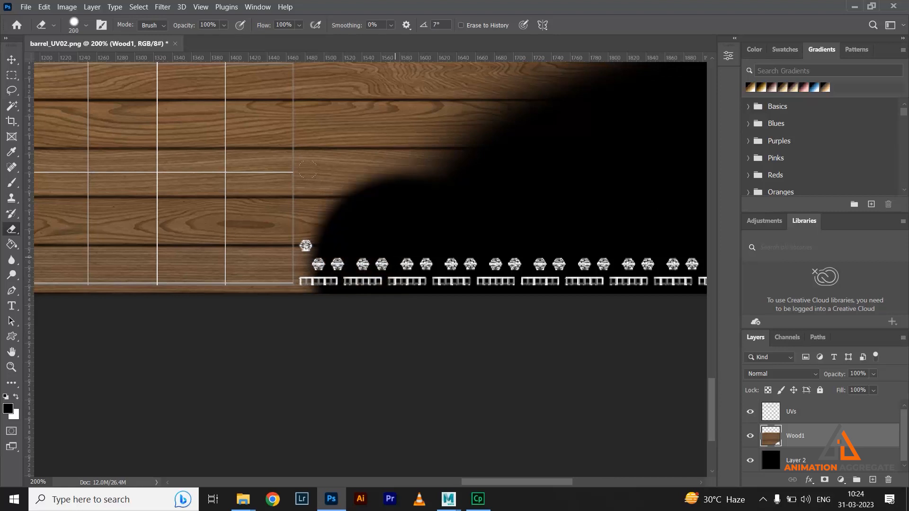
{"action": "left_click_drag", "start_coordinate": [305, 175], "coordinate": [376, 199]}
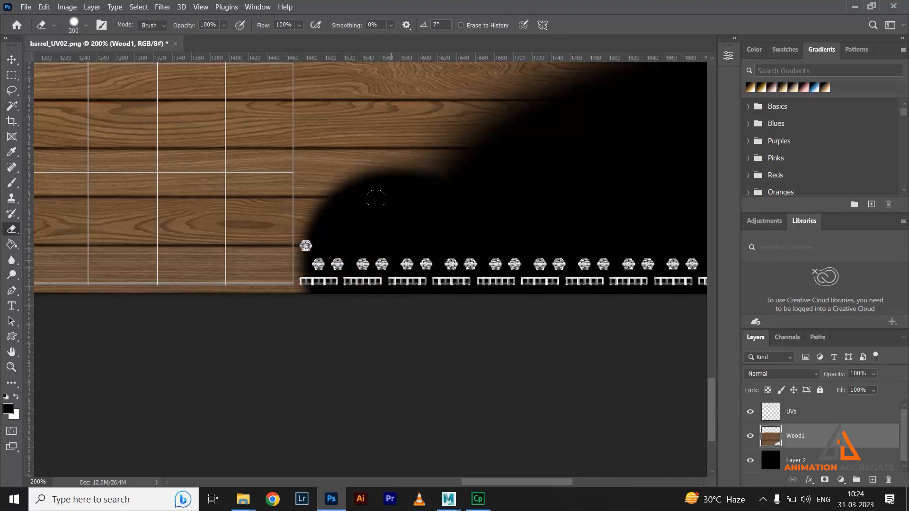
{"action": "key", "text": "ctrl+z"}
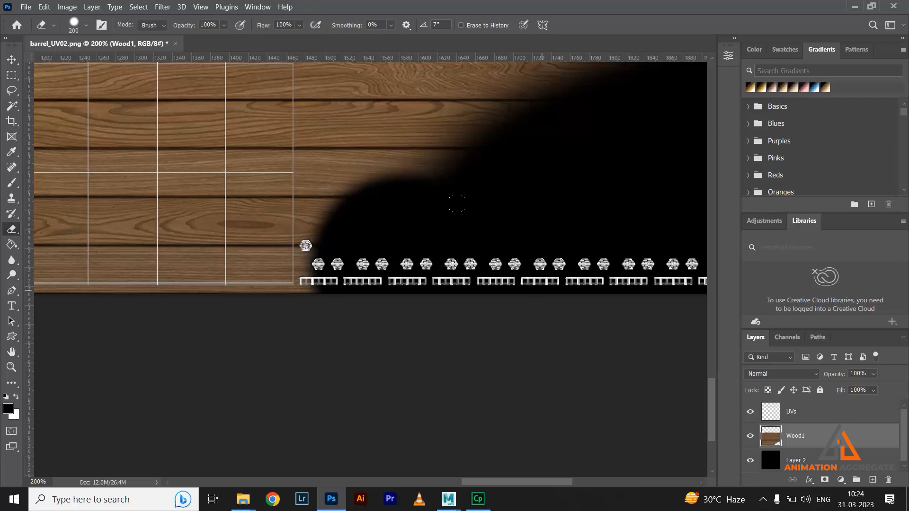
{"action": "key", "text": "ctrl+z"}
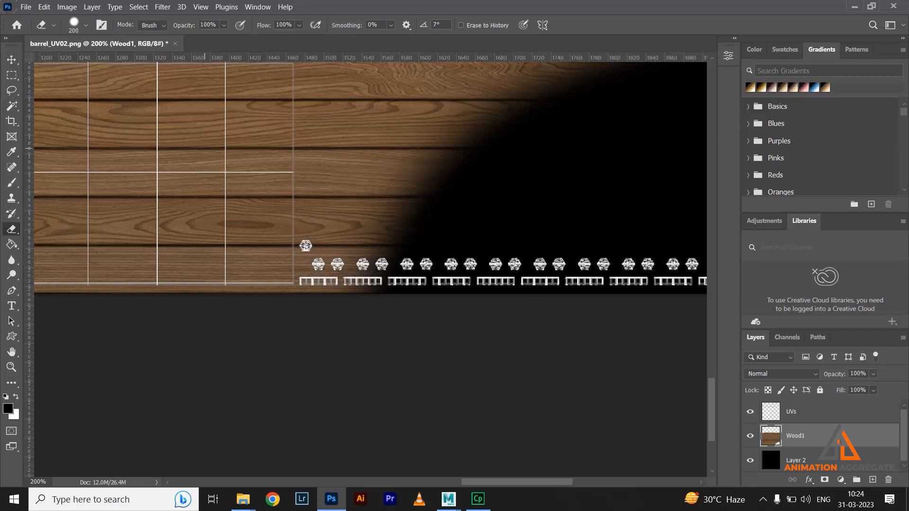
Step: Increase the Eraser's hardness further and erase the wood around the small UV shells up to the large UV grid's edge, using 200- and 100-pixel brushes
{"action": "left_click", "coordinate": [86, 25]}
{"action": "left_click_drag", "start_coordinate": [121, 90], "coordinate": [162, 92]}
{"action": "left_click", "coordinate": [420, 303]}
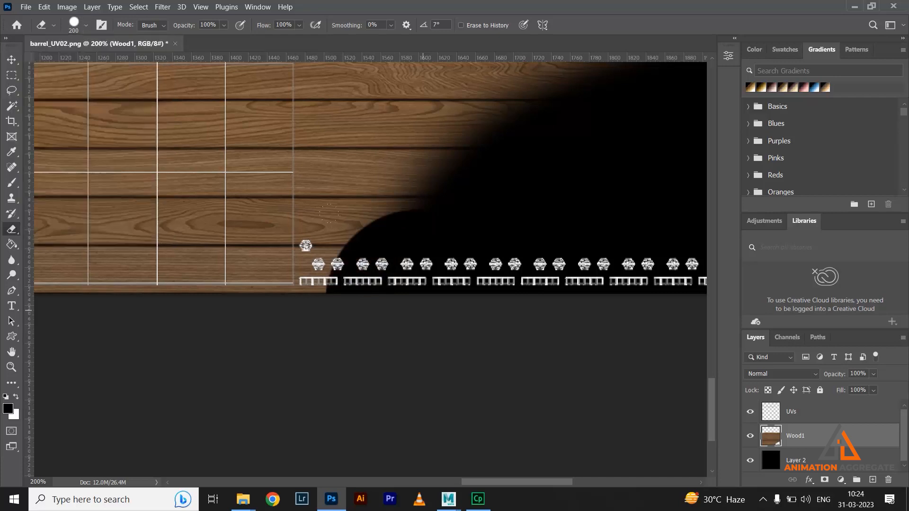
{"action": "left_click", "coordinate": [411, 295]}
{"action": "left_click", "coordinate": [396, 263]}
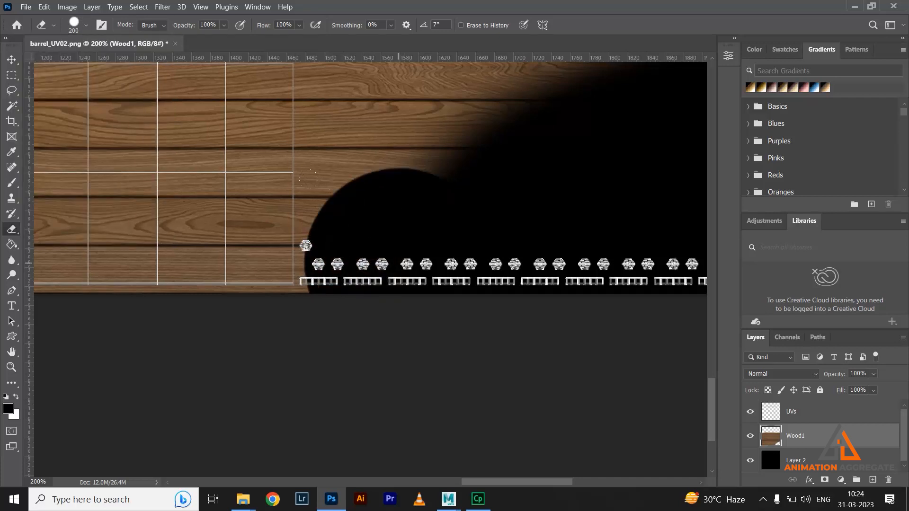
{"action": "left_click", "coordinate": [392, 263]}
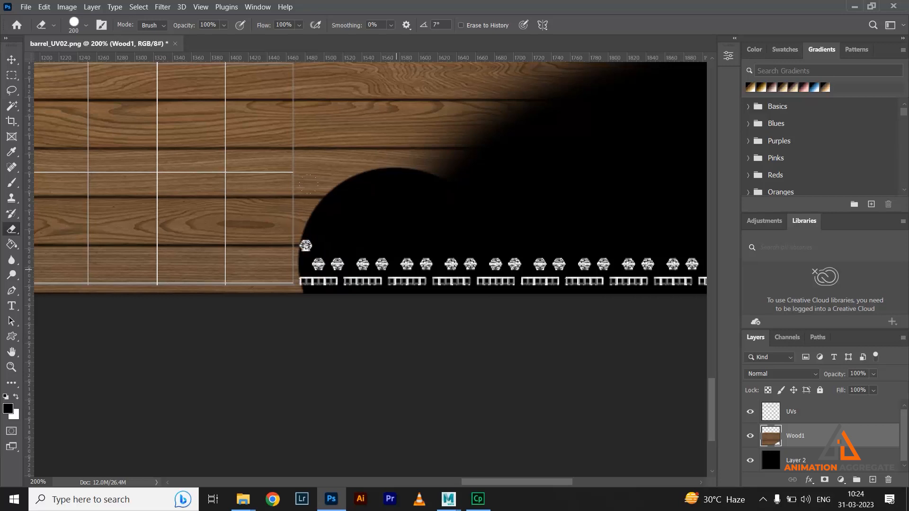
{"action": "left_click", "coordinate": [391, 268]}
{"action": "left_click_drag", "start_coordinate": [305, 206], "coordinate": [368, 224]}
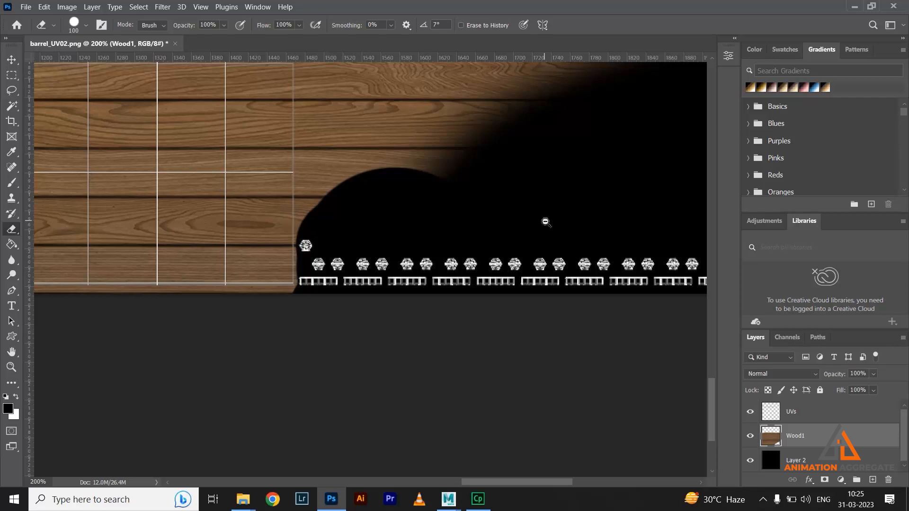
Step: Enlarge the Eraser to 600 pixels and erase the leftover wood along the canvas's right side, beside the circle and grid UVs
{"action": "scroll", "coordinate": [544, 218], "scroll_direction": "down", "scroll_amount": 1, "text": "alt"}
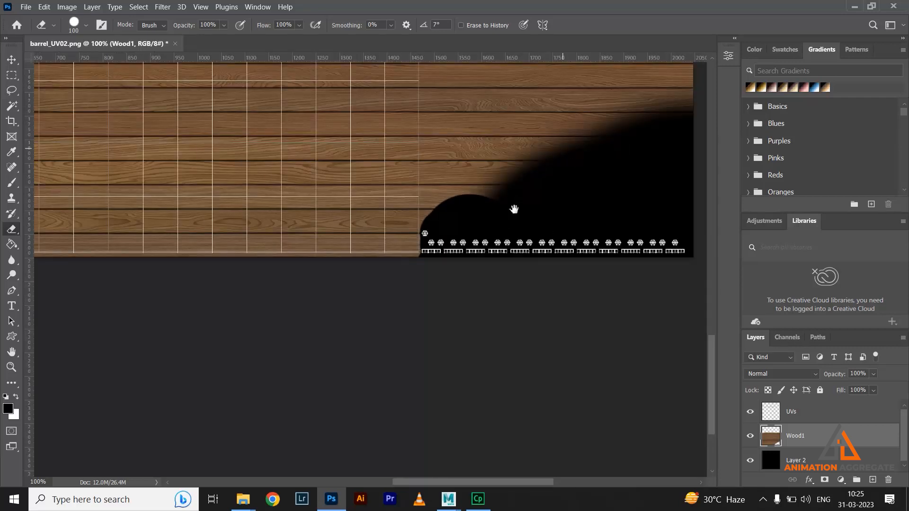
{"action": "left_click_drag", "start_coordinate": [513, 207], "coordinate": [468, 278]}
{"action": "scroll", "coordinate": [494, 221], "scroll_direction": "down", "scroll_amount": 3, "text": "alt"}
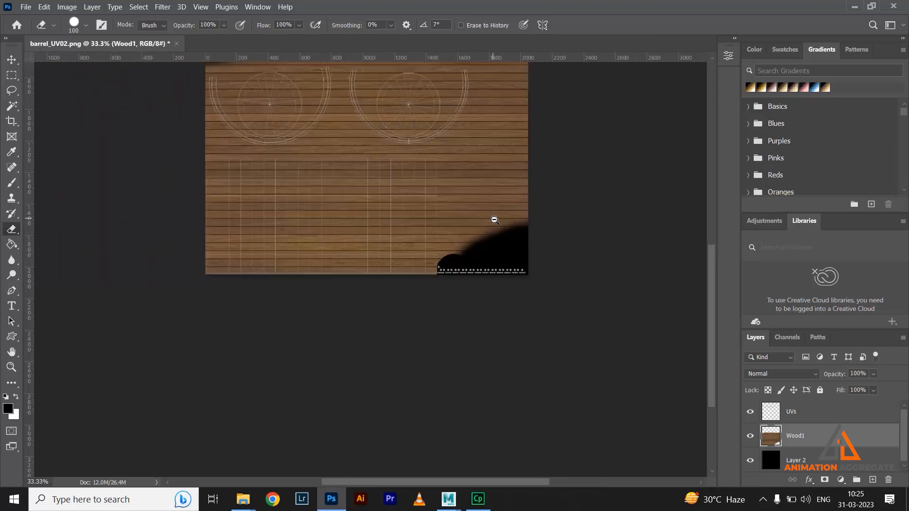
{"action": "scroll", "coordinate": [494, 221], "scroll_direction": "down", "scroll_amount": 1, "text": "alt"}
{"action": "key", "text": "bracketright"}
{"action": "key", "text": "bracketright"}
{"action": "key", "text": "bracketright"}
{"action": "key", "text": "bracketright"}
{"action": "key", "text": "bracketright"}
{"action": "key", "text": "bracketright"}
{"action": "key", "text": "bracketright"}
{"action": "key", "text": "bracketright"}
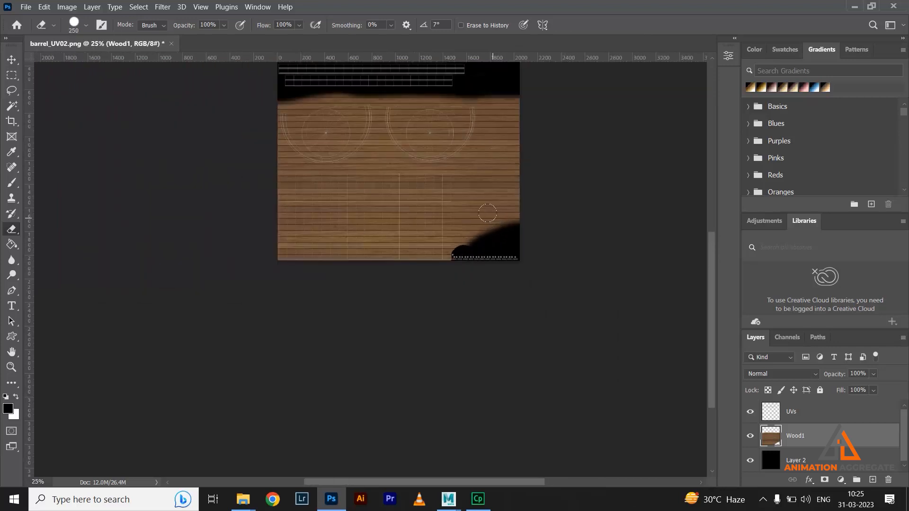
{"action": "mouse_move", "coordinate": [496, 94]}
{"action": "left_mouse_down"}
{"action": "mouse_move", "coordinate": [492, 177]}
{"action": "mouse_move", "coordinate": [478, 223]}
{"action": "mouse_move", "coordinate": [461, 227]}
{"action": "mouse_move", "coordinate": [475, 158]}
{"action": "mouse_move", "coordinate": [579, 186]}
{"action": "left_mouse_up"}
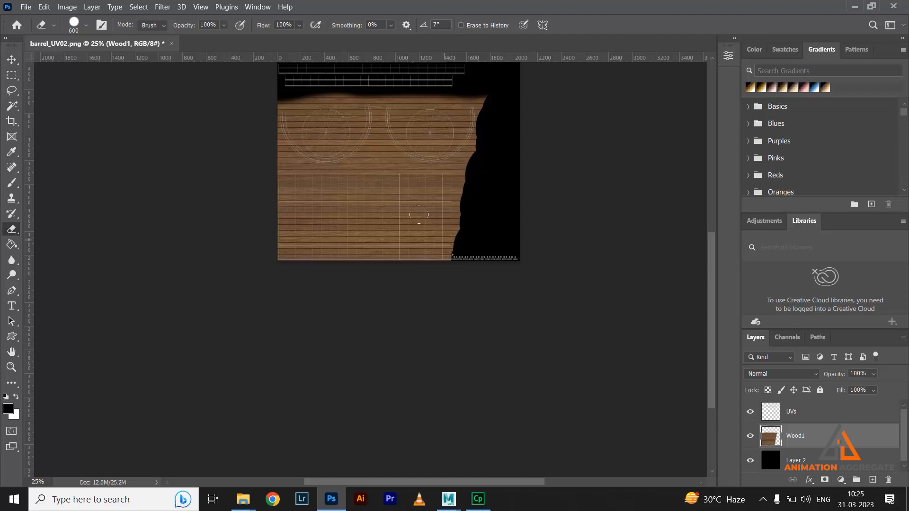
Step: Place the Metal Rusty01 image from the barrel source-images folder into the UV document, above the Wood1 layer
{"action": "key", "text": "v"}
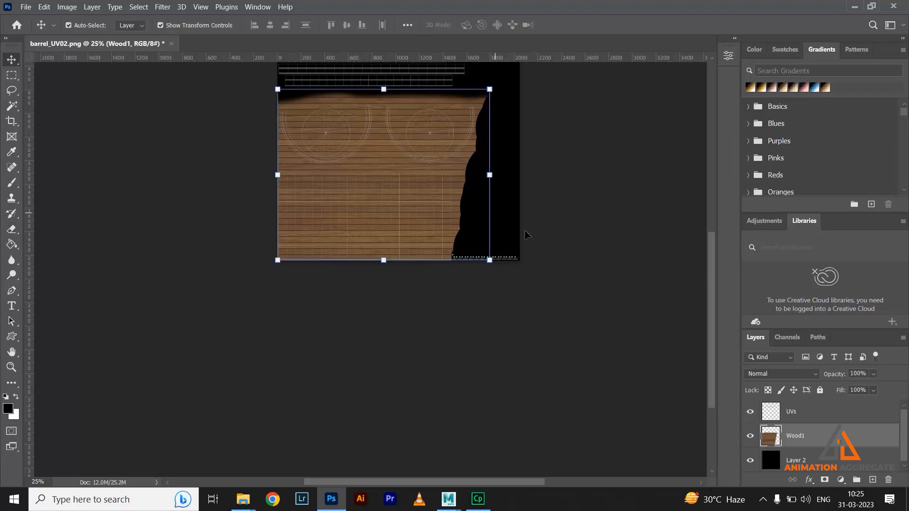
{"action": "key", "text": "ctrl+plus"}
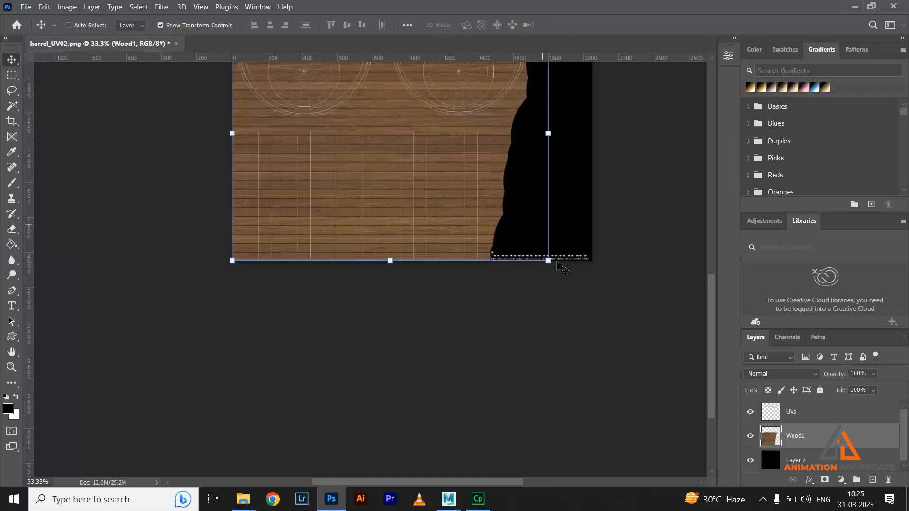
{"action": "key", "text": "ctrl+plus"}
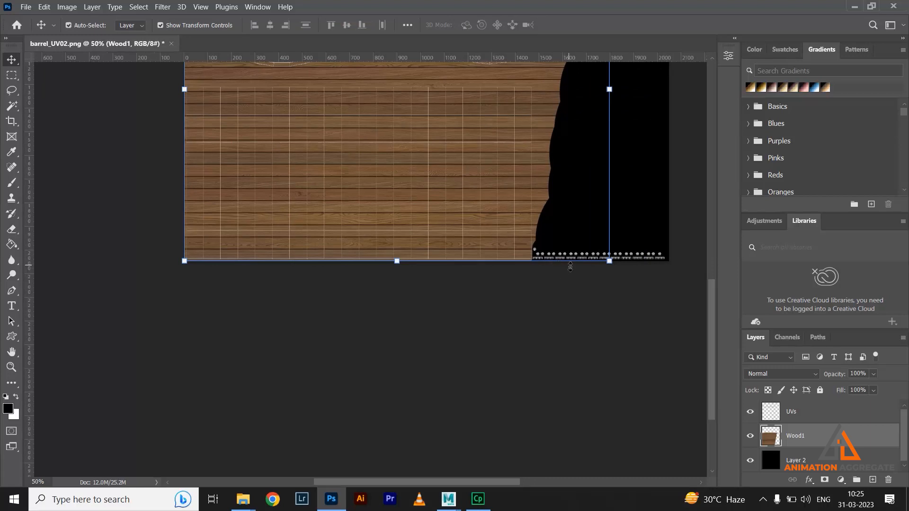
{"action": "left_click", "coordinate": [527, 230], "text": "alt"}
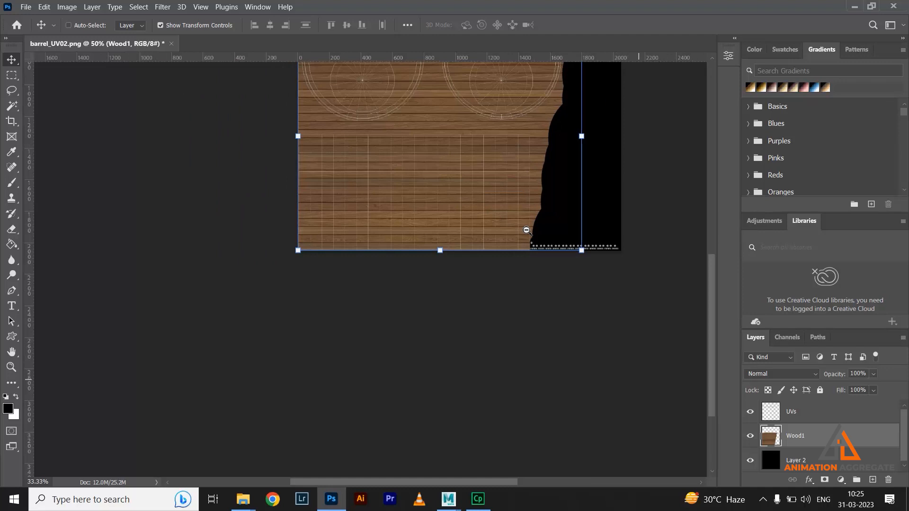
{"action": "left_click", "coordinate": [511, 193], "text": "alt"}
{"action": "left_click_drag", "start_coordinate": [440, 156], "coordinate": [410, 214]}
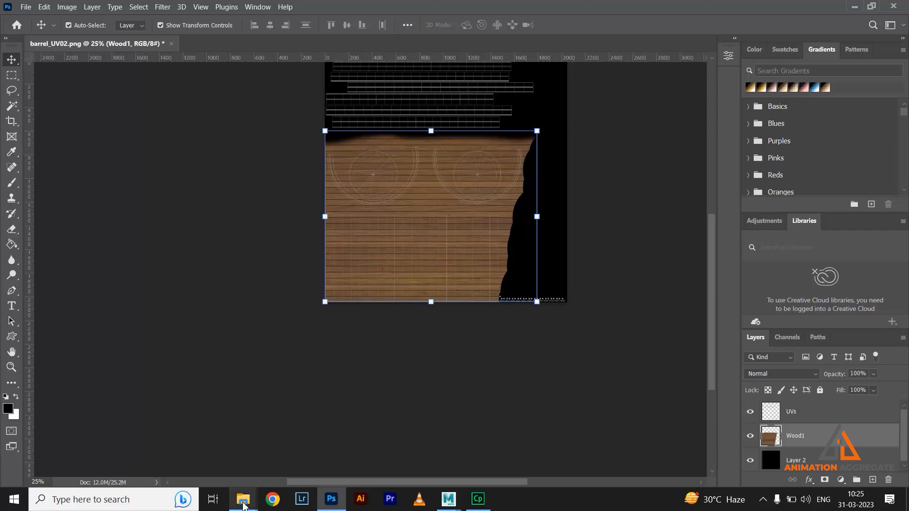
{"action": "mouse_move", "coordinate": [243, 499]}
{"action": "left_click", "coordinate": [305, 453]}
{"action": "left_click_drag", "start_coordinate": [691, 185], "coordinate": [394, 280]}
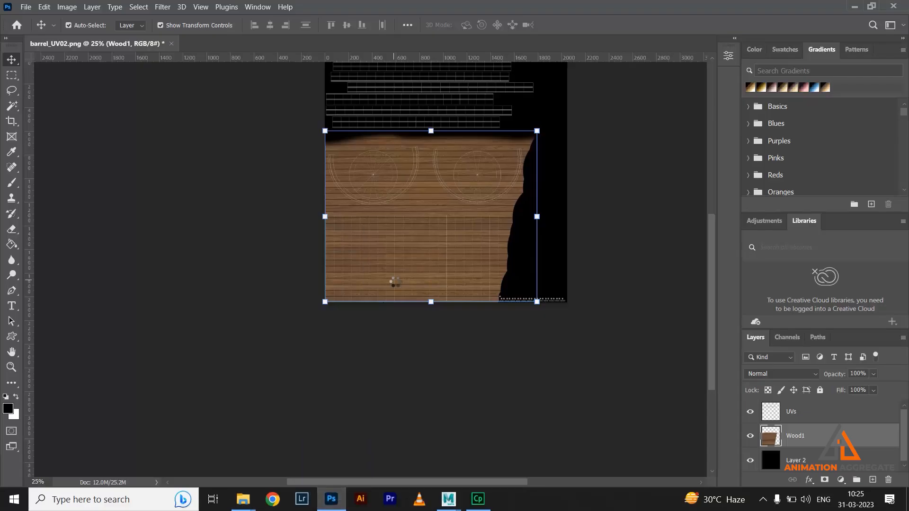
{"action": "key", "text": "Return"}
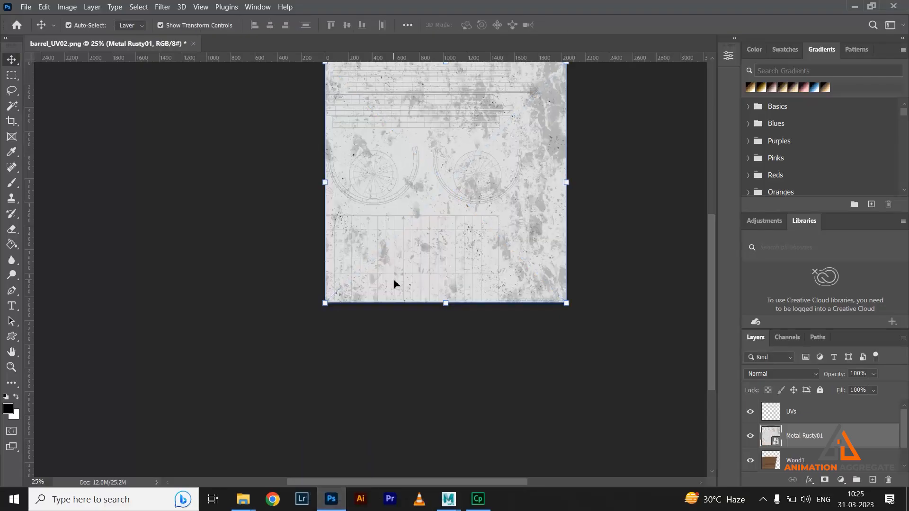
Step: Scale the metal image to 41.60% over the canvas's upper-left corner and put its layer directly below Wood1
{"action": "left_click_drag", "start_coordinate": [634, 154], "coordinate": [609, 205]}
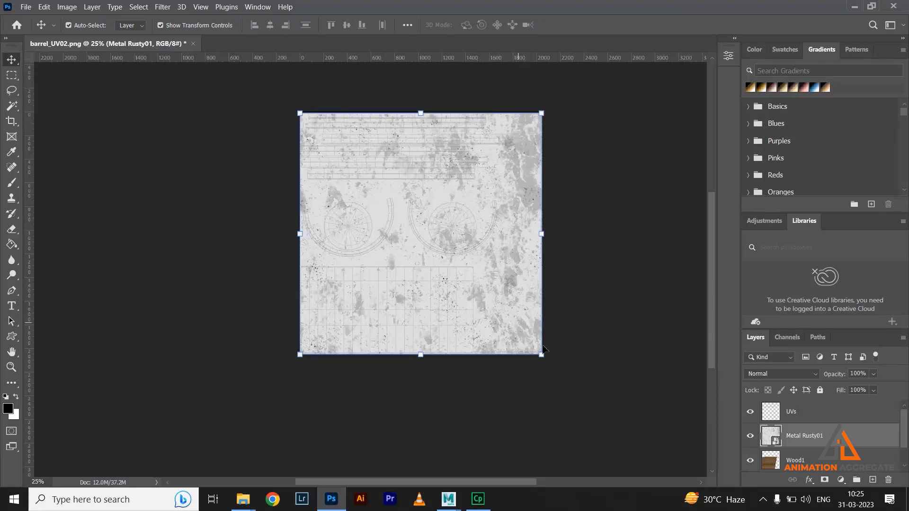
{"action": "left_click_drag", "start_coordinate": [542, 355], "coordinate": [498, 262], "text": "alt"}
{"action": "left_click_drag", "start_coordinate": [439, 231], "coordinate": [373, 162]}
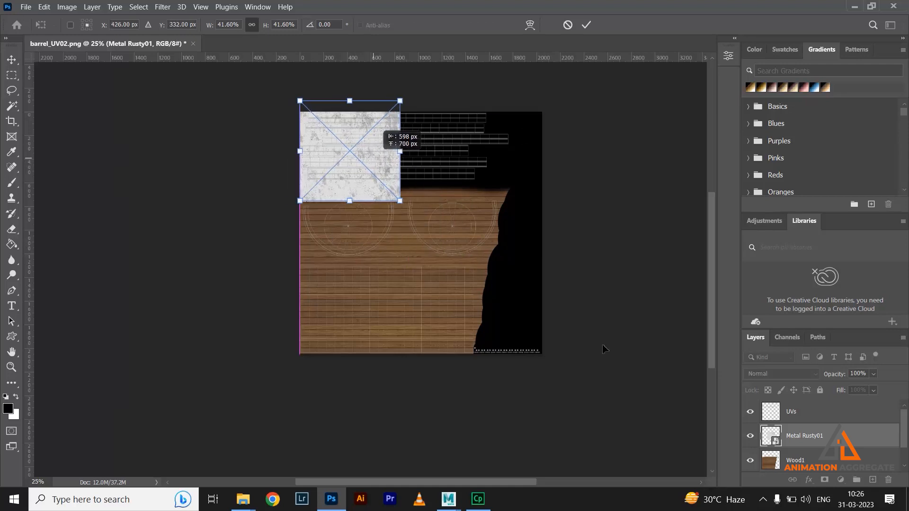
{"action": "key", "text": "Return"}
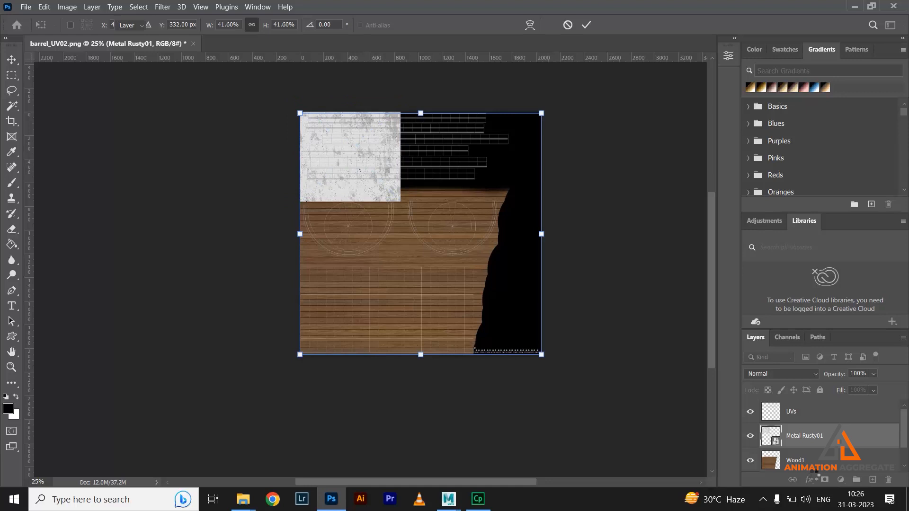
{"action": "scroll", "coordinate": [793, 421], "scroll_direction": "down", "scroll_amount": 1}
{"action": "left_click_drag", "start_coordinate": [794, 421], "coordinate": [795, 448]}
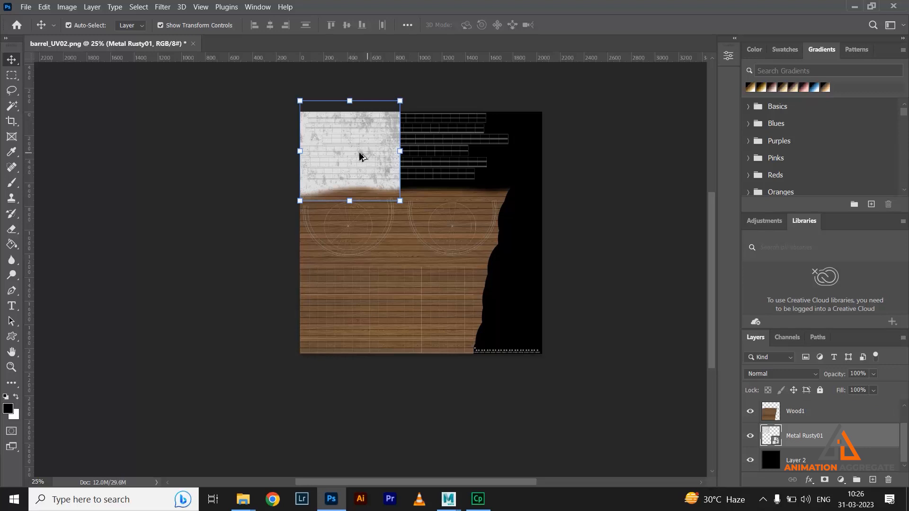
Step: Duplicate the metal texture twice across the long strip UVs, undo the accidental UVs move, and copy the metal to the canvas's lower-right corner
{"action": "left_click_drag", "start_coordinate": [361, 156], "coordinate": [530, 347], "text": "alt"}
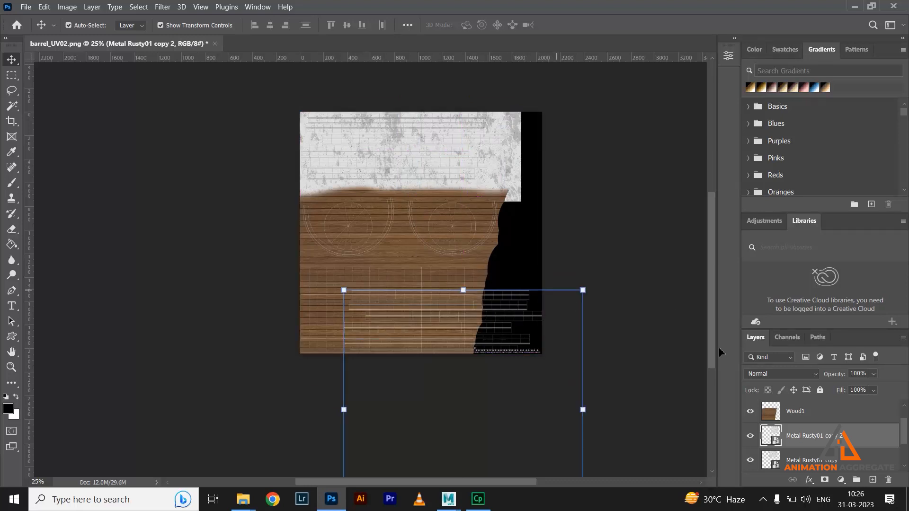
{"action": "key", "text": "ctrl+z"}
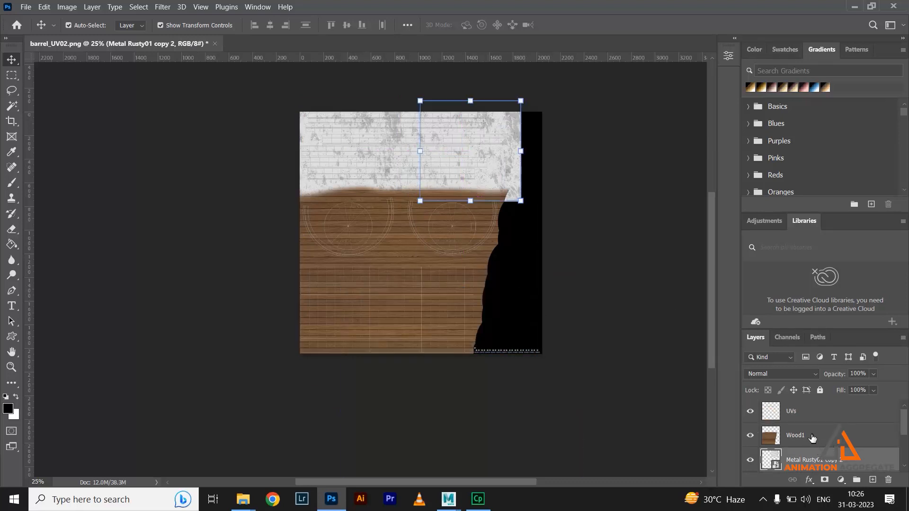
{"action": "left_click_drag", "start_coordinate": [495, 149], "coordinate": [526, 319], "text": "alt"}
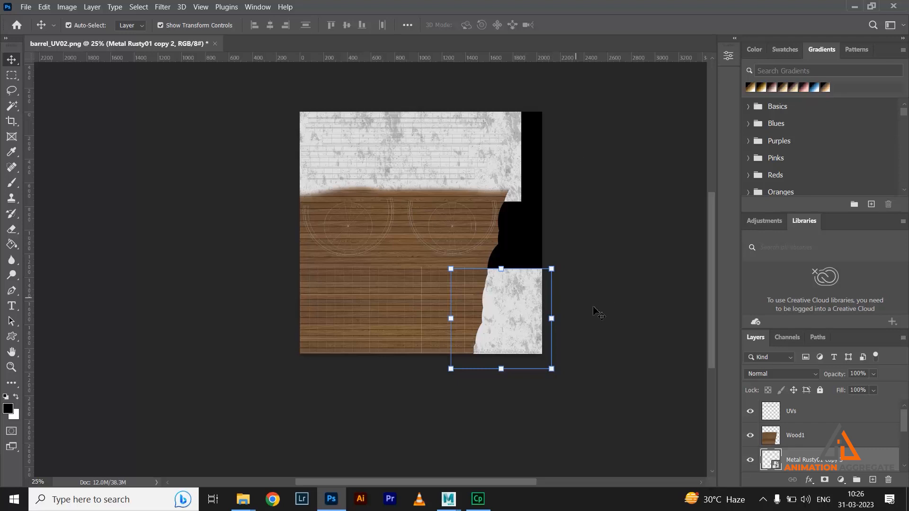
Step: Shrink the lower-right metal copy and fit it over the row of small UV shells in the canvas corner
{"action": "left_click_drag", "start_coordinate": [551, 268], "coordinate": [531, 294], "text": "alt"}
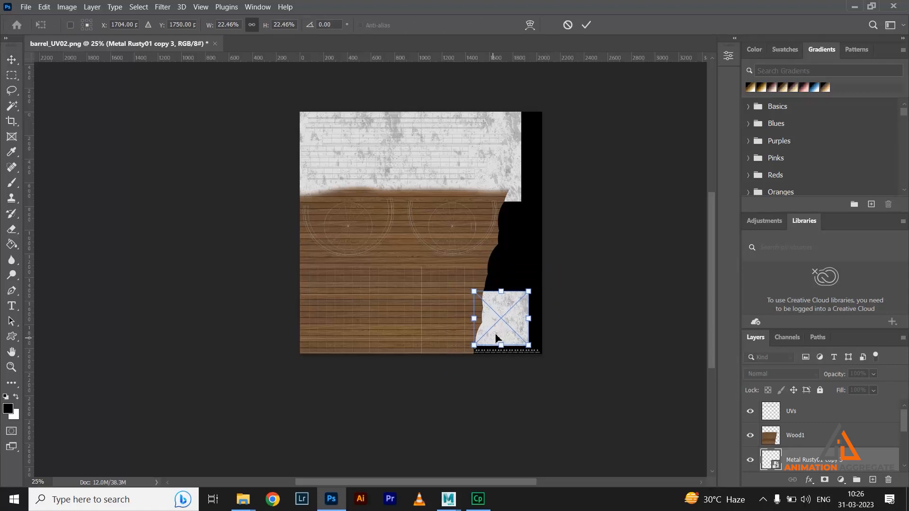
{"action": "left_click_drag", "start_coordinate": [496, 334], "coordinate": [510, 358]}
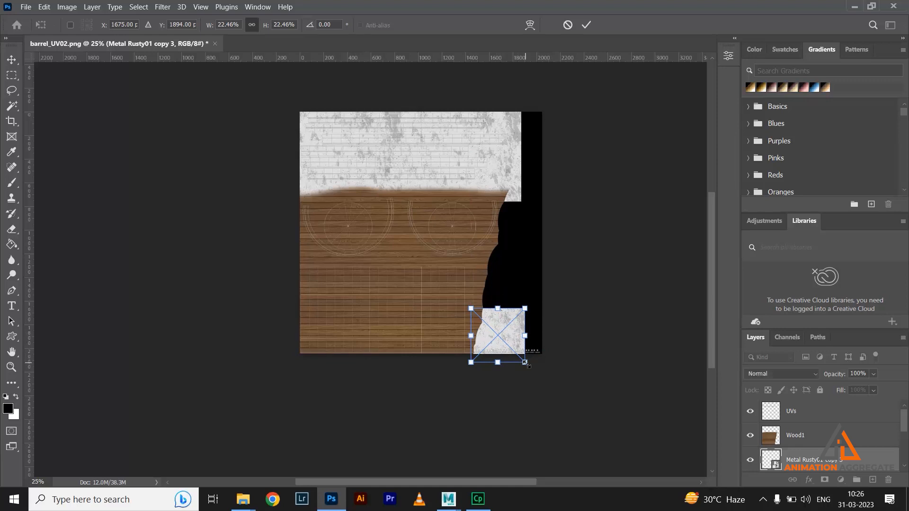
{"action": "left_click_drag", "start_coordinate": [540, 370], "coordinate": [549, 383]}
{"action": "key", "text": "Return"}
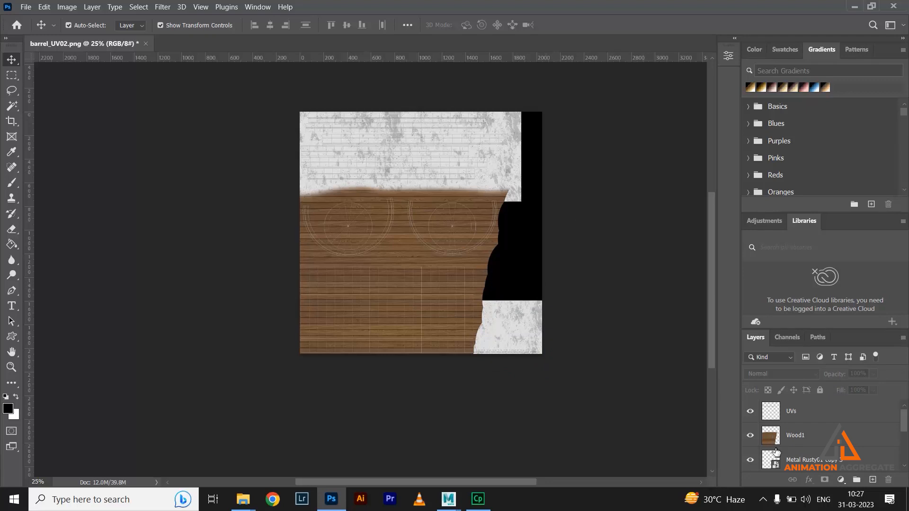
Step: Hide the UVs layer and set up an Export As JPG with quality 7
{"action": "left_click", "coordinate": [750, 412]}
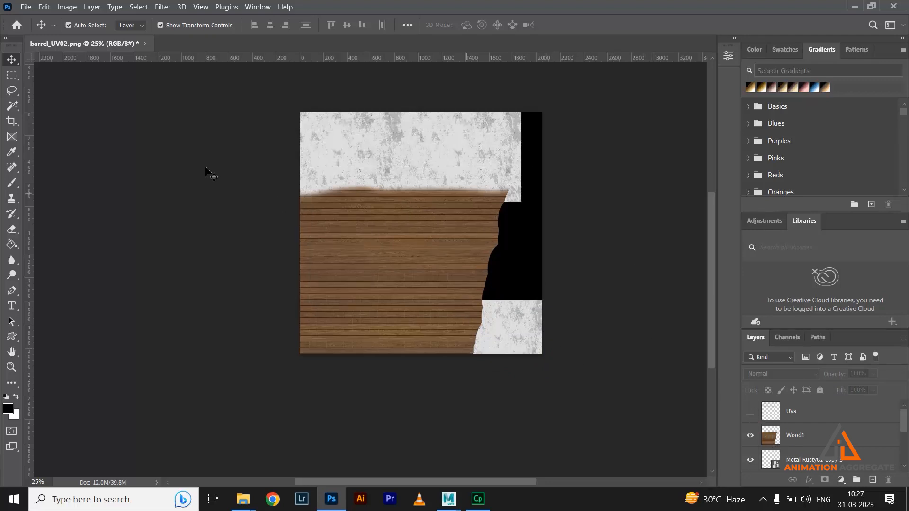
{"action": "left_click", "coordinate": [26, 8]}
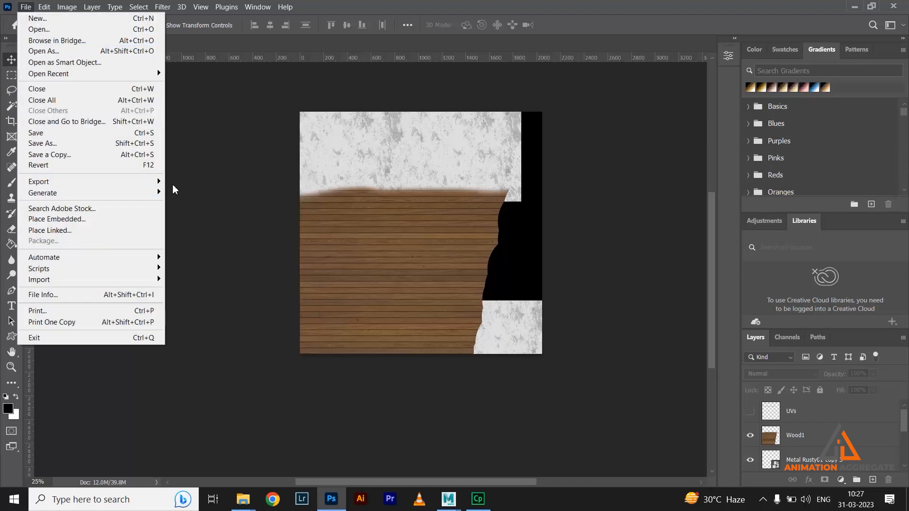
{"action": "mouse_move", "coordinate": [142, 182]}
{"action": "left_click", "coordinate": [190, 193]}
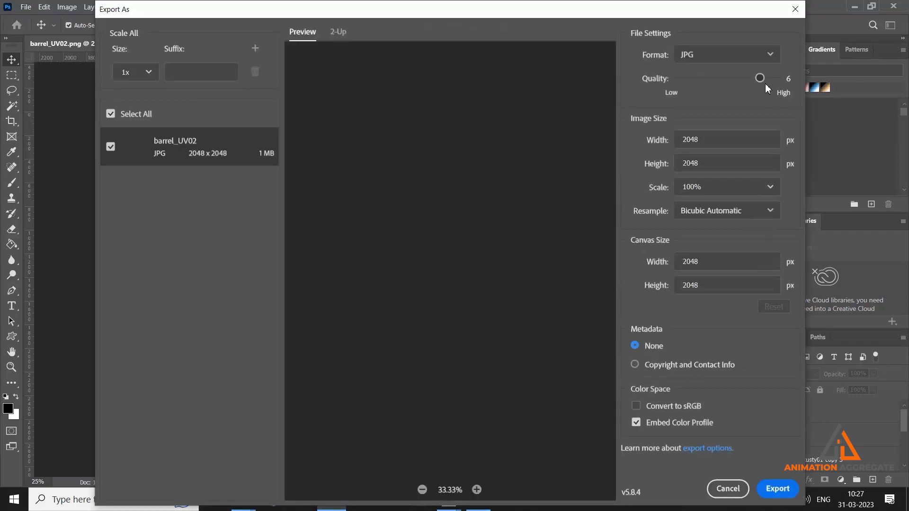
{"action": "left_click_drag", "start_coordinate": [760, 78], "coordinate": [776, 78]}
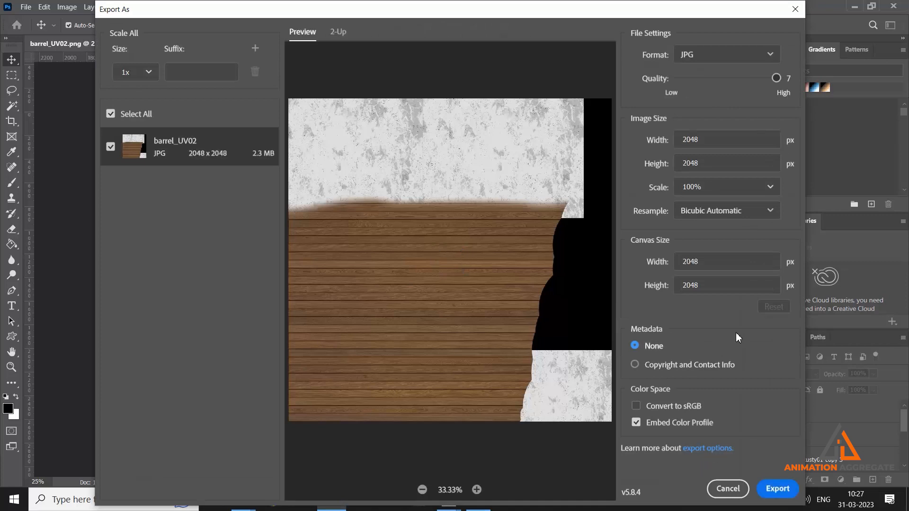
Step: Export the image to the barrel folder as barrel_color_mat.jpg, replacing the existing file
{"action": "left_click", "coordinate": [774, 495]}
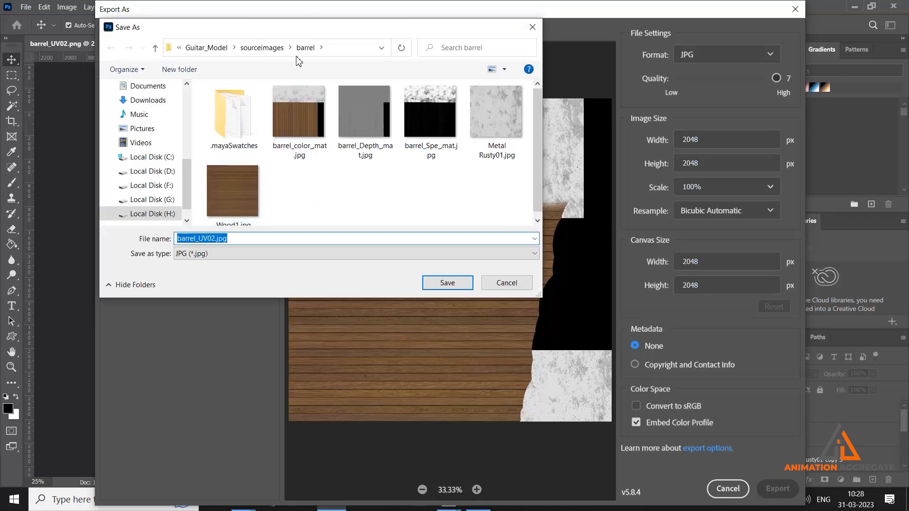
{"action": "left_click", "coordinate": [301, 136]}
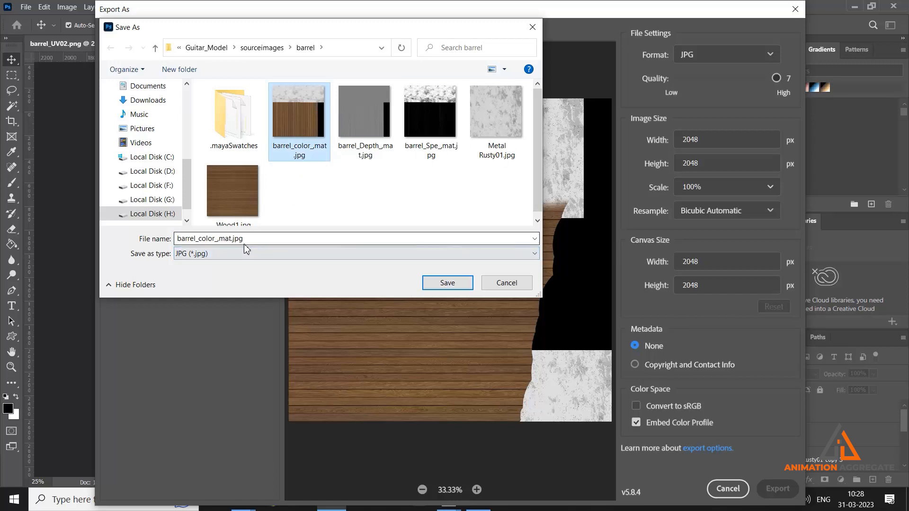
{"action": "left_click", "coordinate": [441, 284]}
{"action": "left_click", "coordinate": [480, 253]}
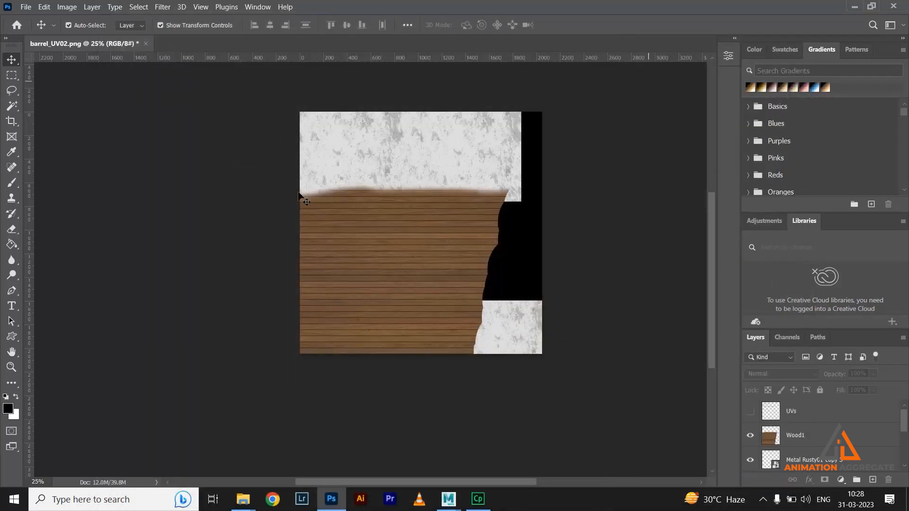
Step: Merge Metal Rusty01 and its three copies into a single metal layer
{"action": "left_click", "coordinate": [801, 442]}
{"action": "left_click", "coordinate": [804, 459], "text": "shift"}
{"action": "scroll", "coordinate": [818, 449], "scroll_direction": "down", "scroll_amount": 2}
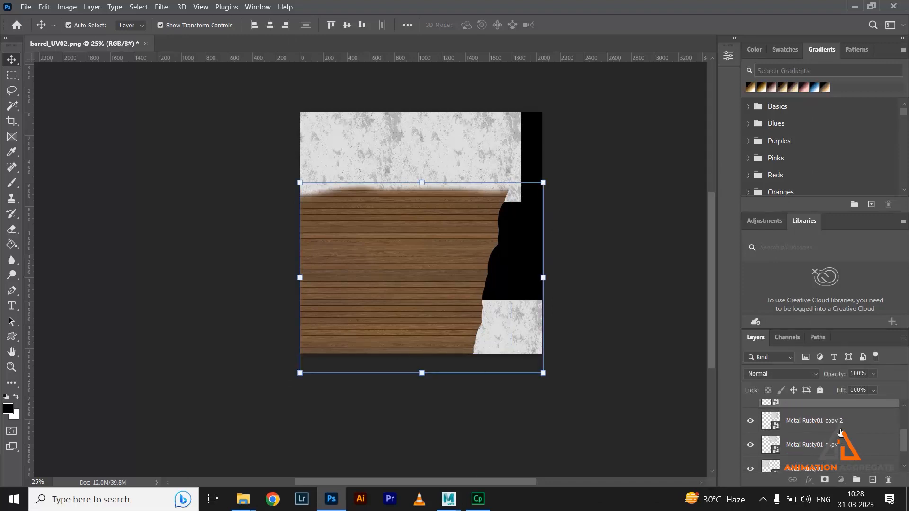
{"action": "left_click", "coordinate": [892, 433]}
{"action": "left_click_drag", "start_coordinate": [903, 436], "coordinate": [906, 451]}
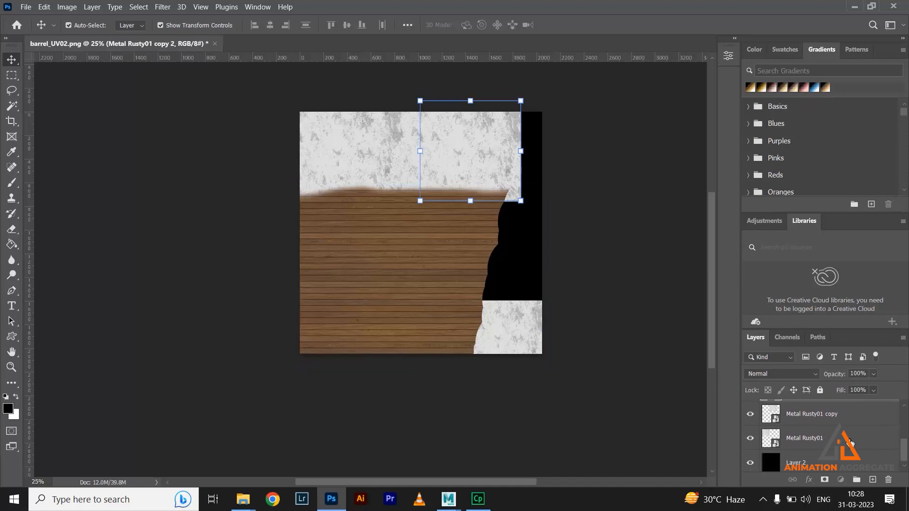
{"action": "left_click", "coordinate": [850, 442], "text": "shift"}
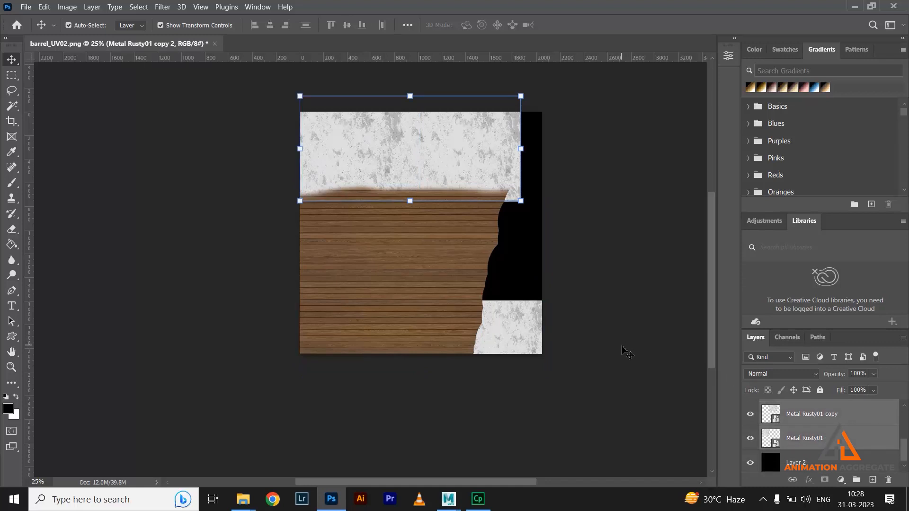
{"action": "key", "text": "ctrl+e"}
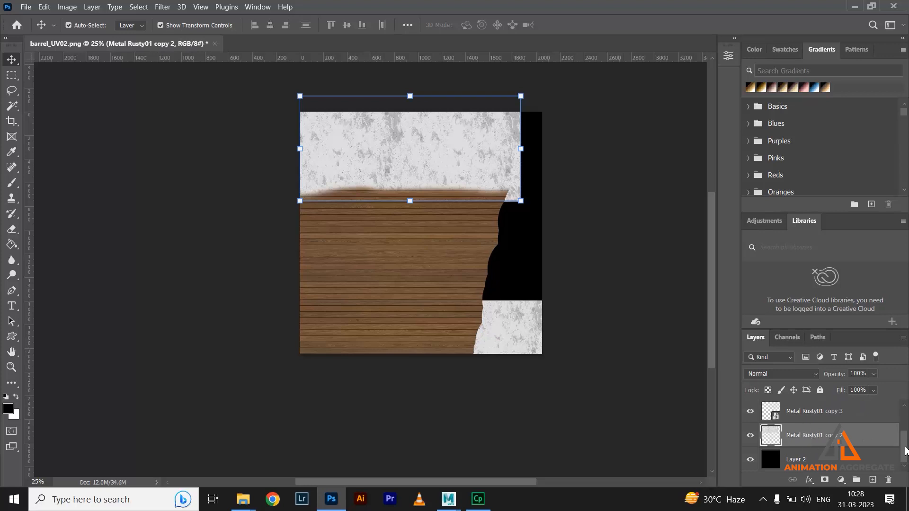
{"action": "scroll", "coordinate": [847, 442], "scroll_direction": "up", "scroll_amount": 1}
{"action": "left_click", "coordinate": [843, 442], "text": "ctrl"}
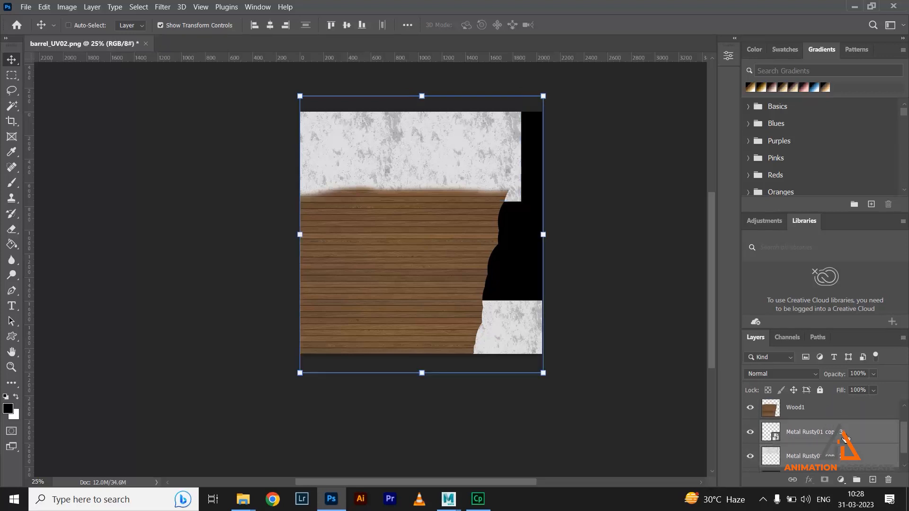
{"action": "key", "text": "ctrl+e"}
Step: Group the Wood1 layer with the merged metal layer and name the group Color
{"action": "left_click", "coordinate": [814, 414], "text": "ctrl"}
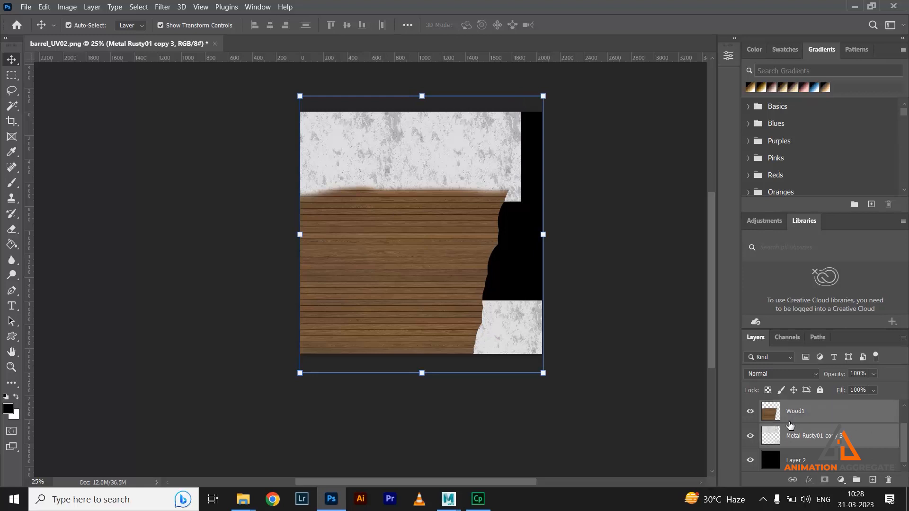
{"action": "key", "text": "ctrl+g"}
{"action": "double_click", "coordinate": [794, 431]}
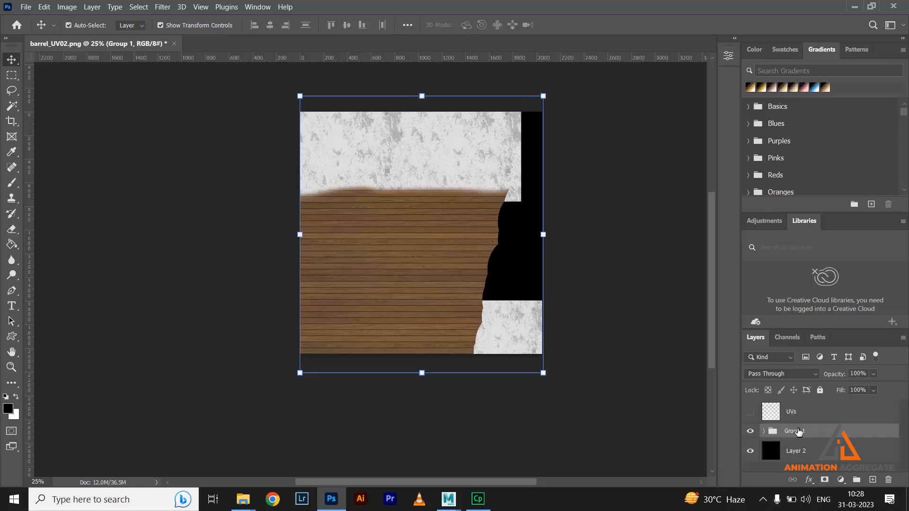
{"action": "type", "text": "Color"}
{"action": "key", "text": "Return"}
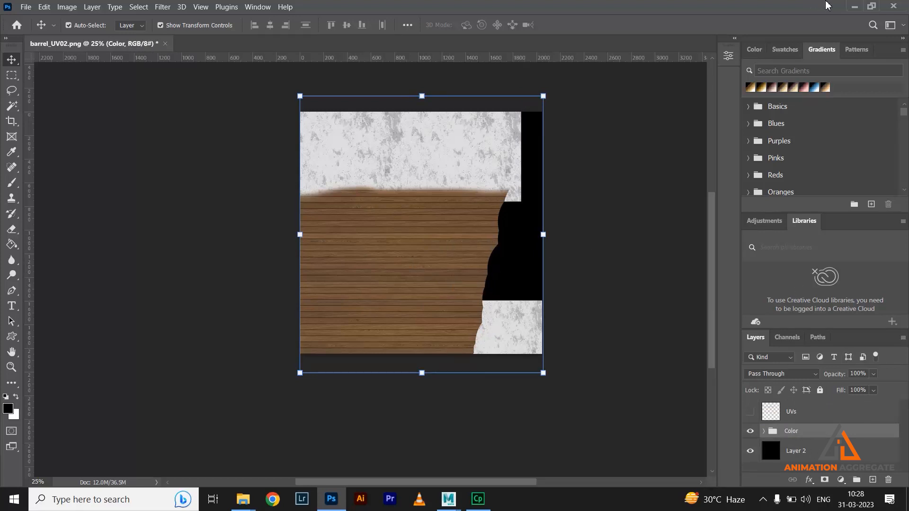
Step: Switch to the barrel01 scene in Maya and close the UV Editor window
{"action": "left_click", "coordinate": [854, 6]}
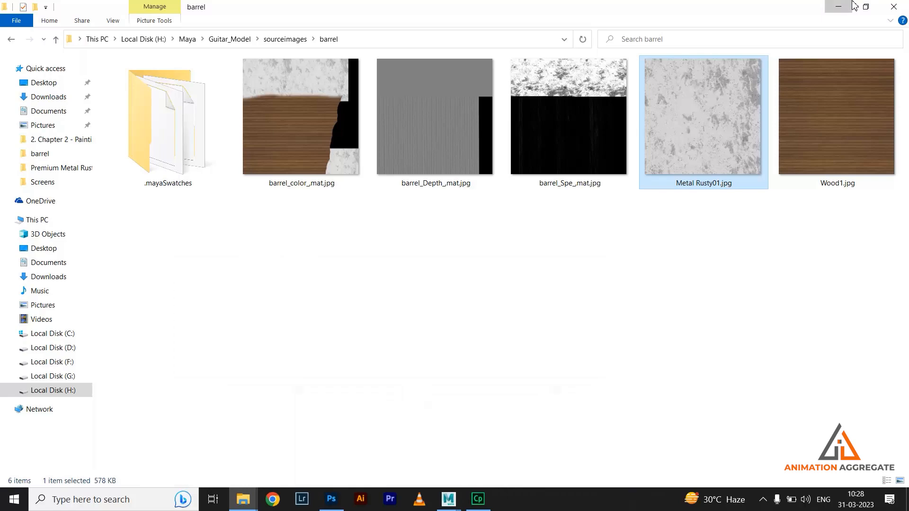
{"action": "left_click", "coordinate": [851, 6]}
{"action": "mouse_move", "coordinate": [450, 501]}
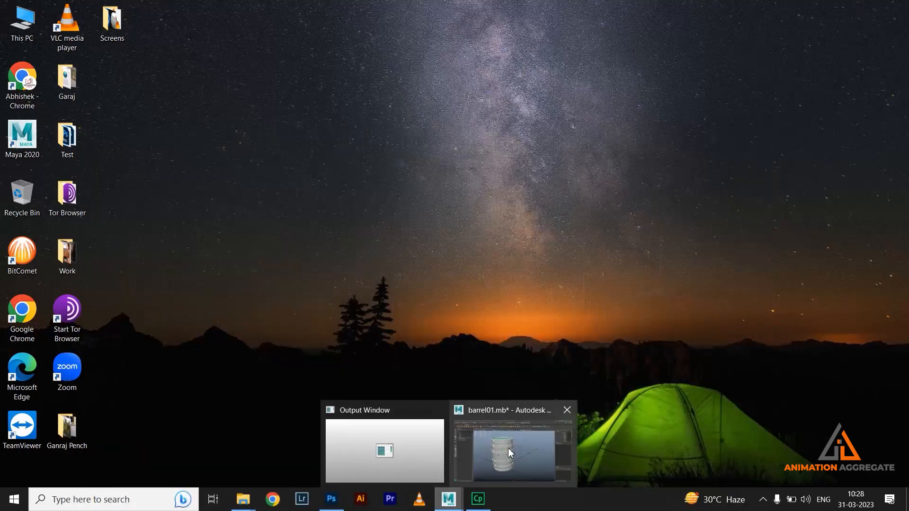
{"action": "left_click", "coordinate": [507, 448]}
{"action": "left_click", "coordinate": [813, 73]}
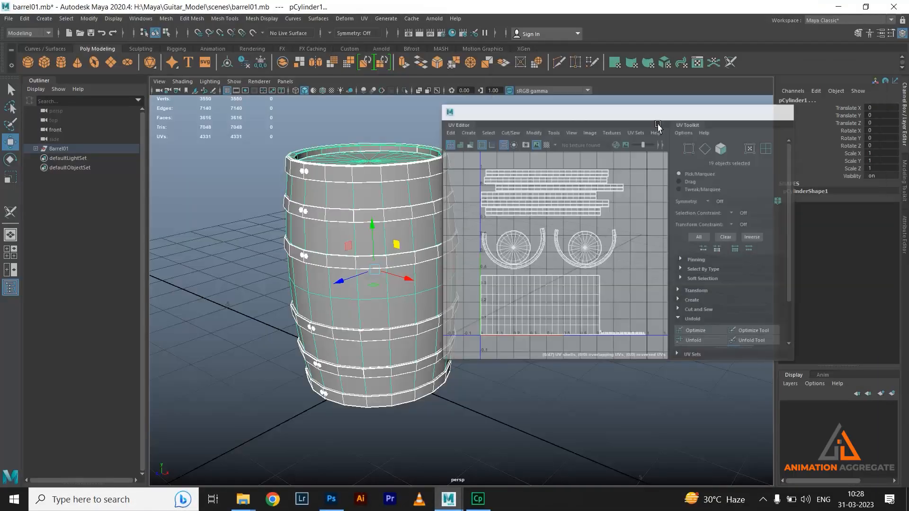
Step: Create a Blinn material in Hypershade and name it barrel_mat01
{"action": "left_click_drag", "start_coordinate": [465, 288], "coordinate": [449, 266], "text": "alt"}
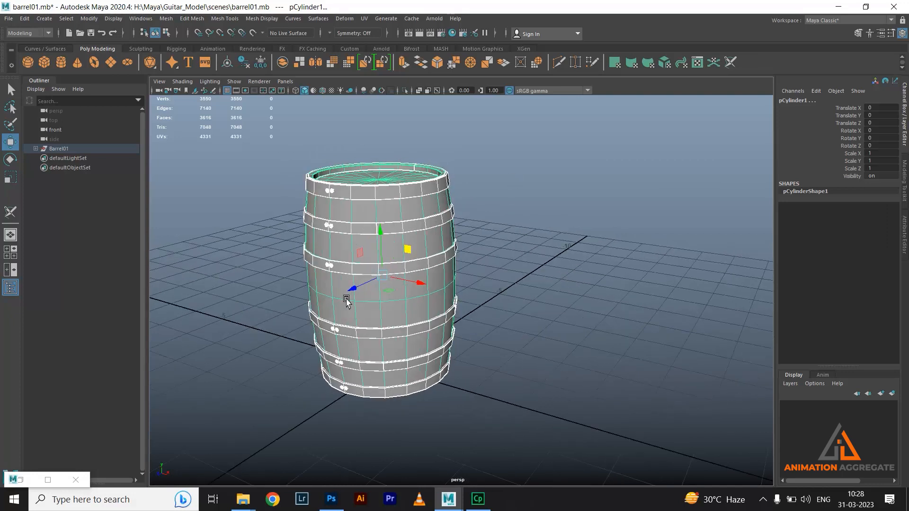
{"action": "left_click", "coordinate": [452, 33]}
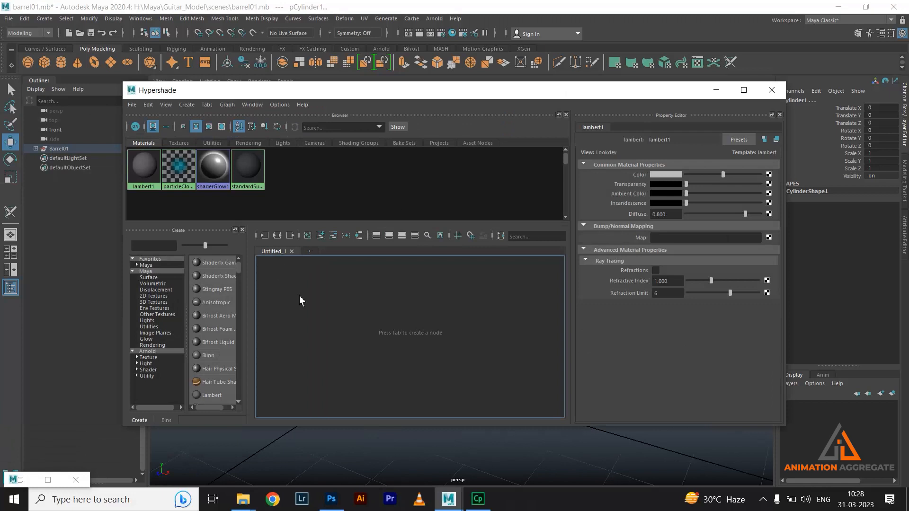
{"action": "left_click", "coordinate": [152, 279]}
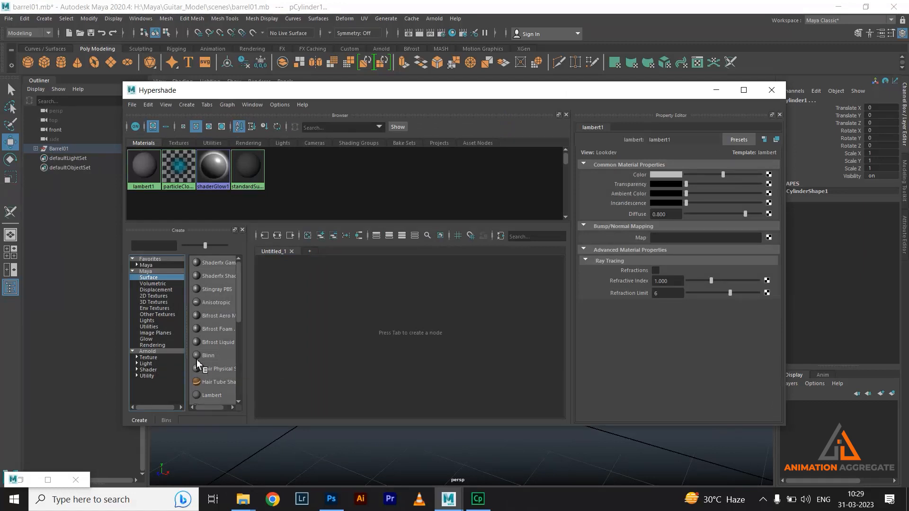
{"action": "left_click", "coordinate": [212, 356]}
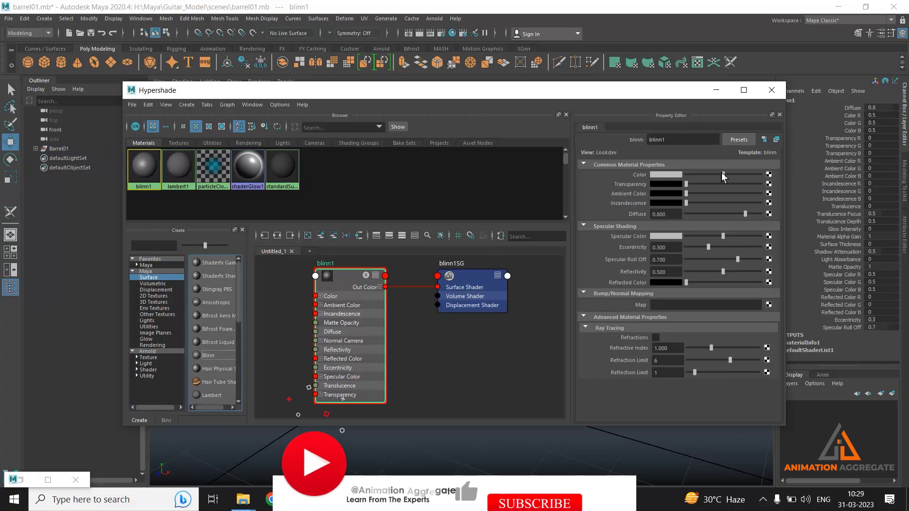
{"action": "left_click_drag", "start_coordinate": [672, 140], "coordinate": [511, 136]}
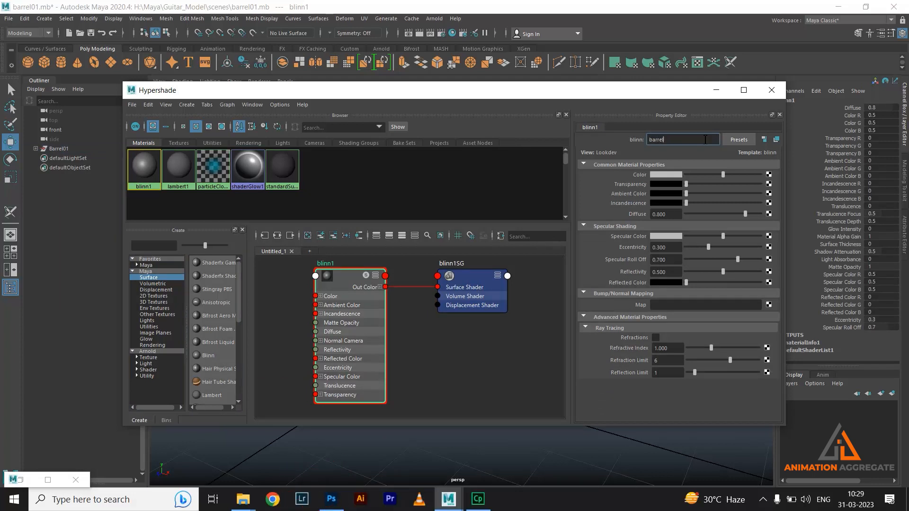
{"action": "type", "text": "t01"}
{"action": "key", "text": "Return"}
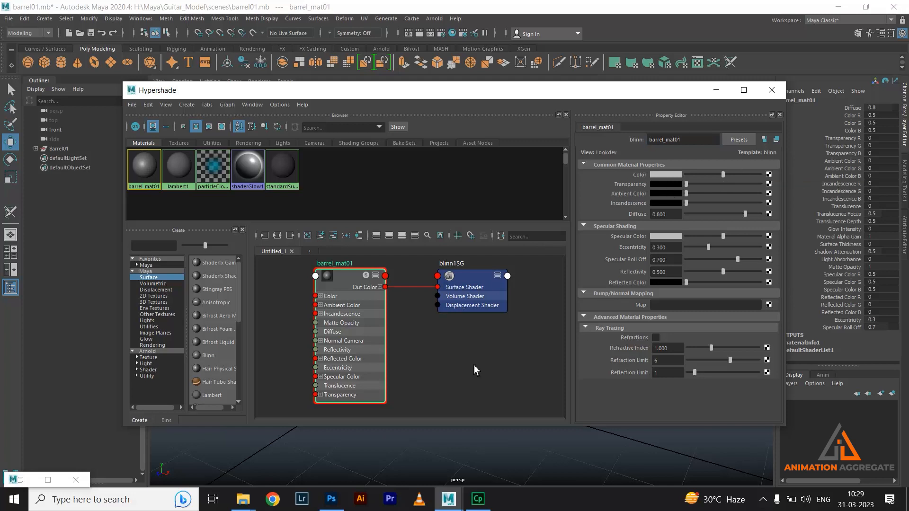
Step: Connect a File texture to the material's color and load barrel_color_mat.jpg from the sourceimages barrel folder
{"action": "left_click", "coordinate": [769, 174]}
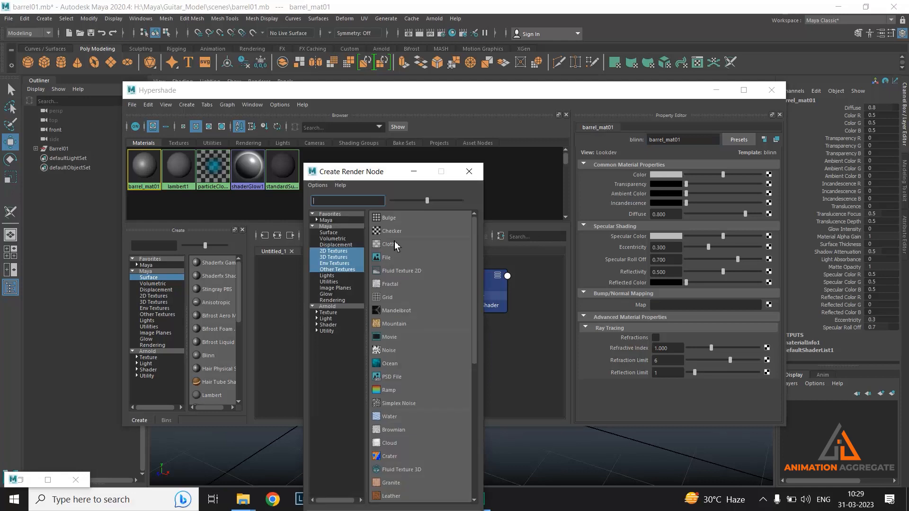
{"action": "left_click", "coordinate": [386, 259]}
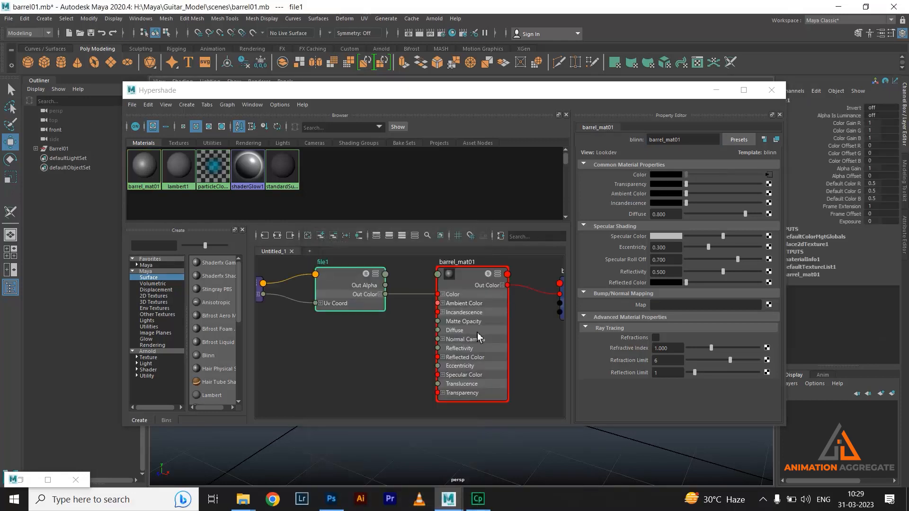
{"action": "scroll", "coordinate": [546, 348], "scroll_direction": "down", "scroll_amount": 1}
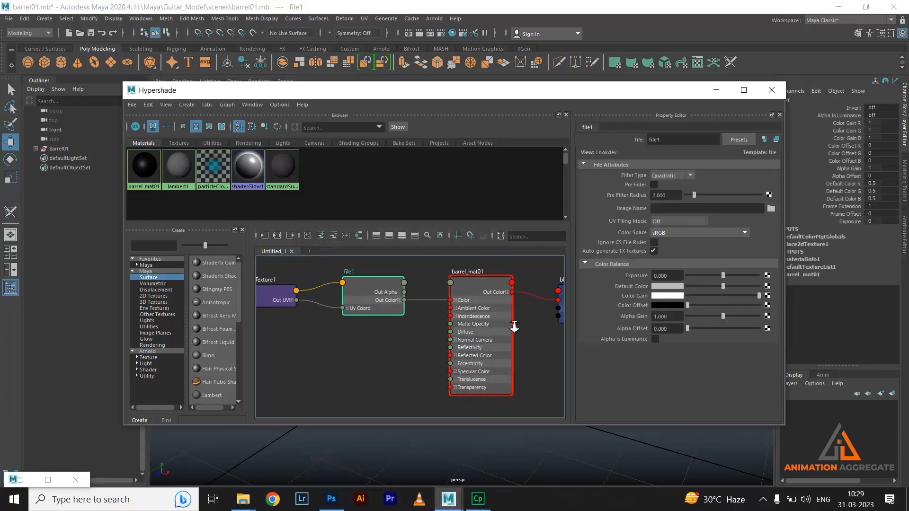
{"action": "scroll", "coordinate": [514, 327], "scroll_direction": "down", "scroll_amount": 1}
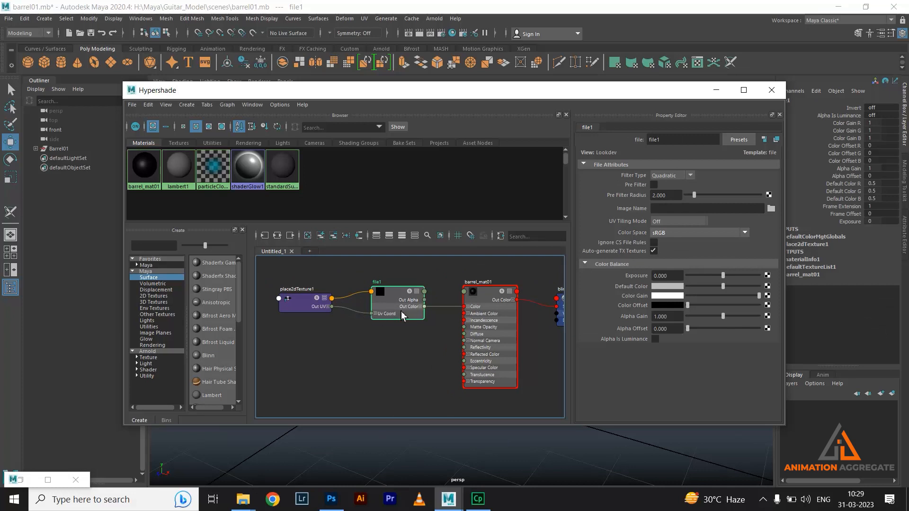
{"action": "left_click", "coordinate": [771, 208]}
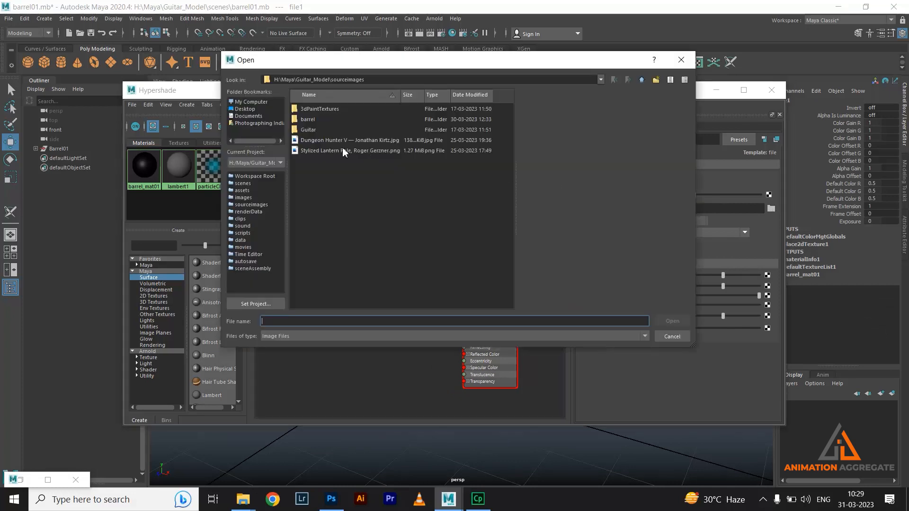
{"action": "double_click", "coordinate": [308, 120]}
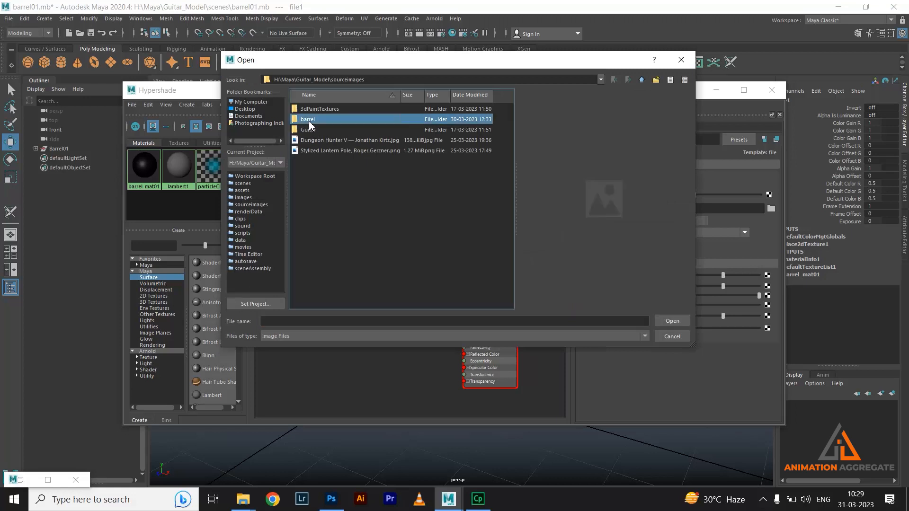
{"action": "left_click", "coordinate": [314, 121]}
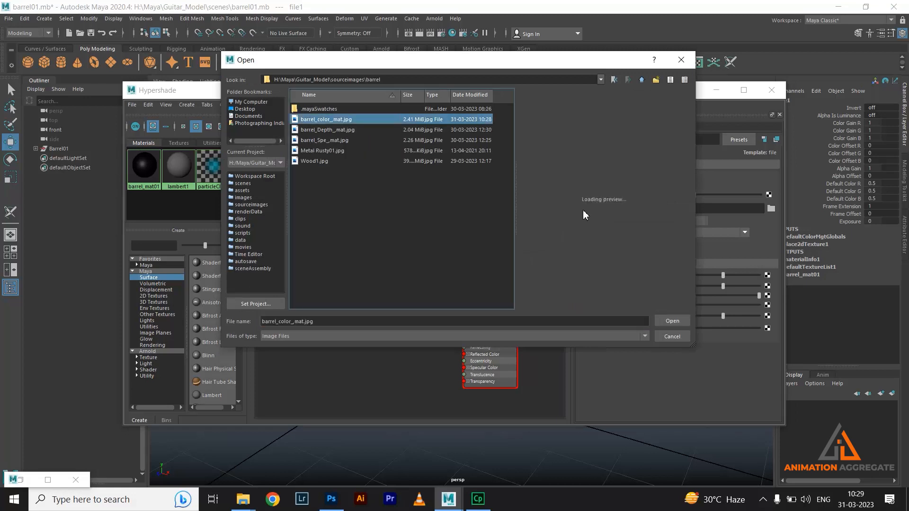
{"action": "left_click", "coordinate": [675, 321]}
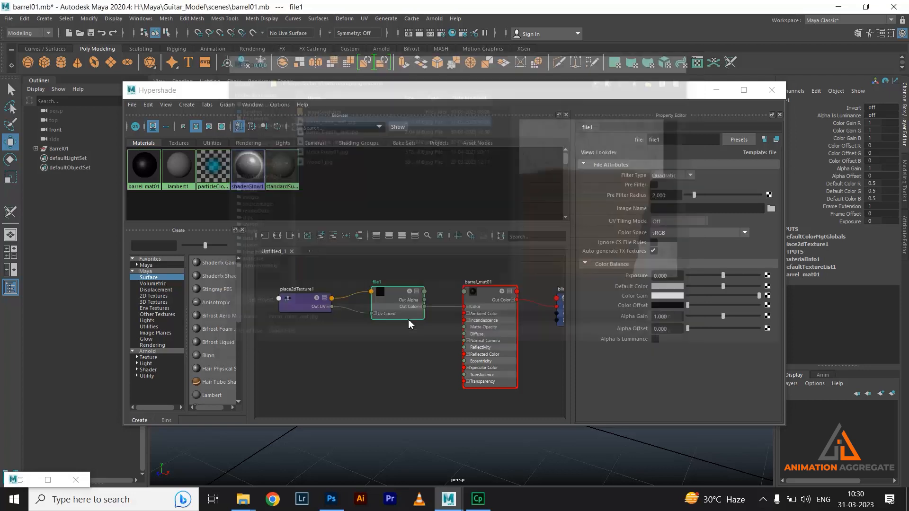
Step: Select all the barrel parts in the viewport and assign the barrel_mat01 material to them
{"action": "left_click", "coordinate": [716, 90]}
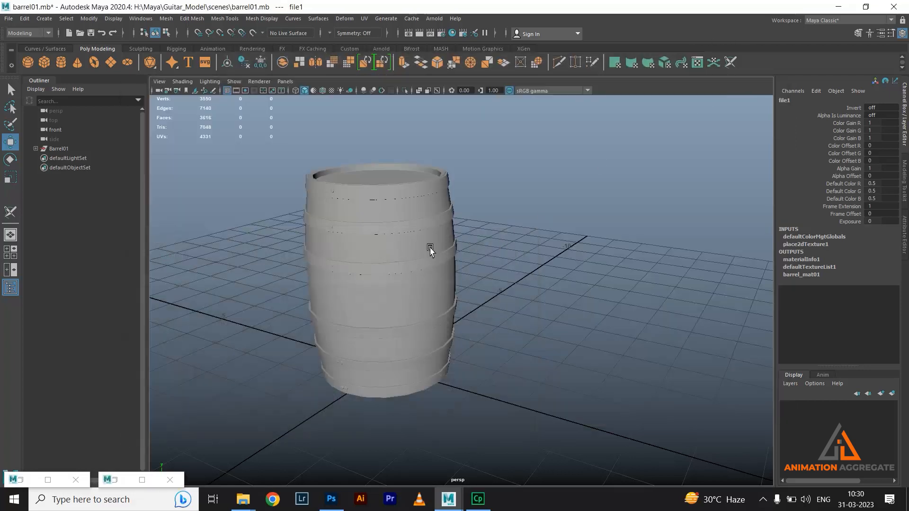
{"action": "left_click_drag", "start_coordinate": [513, 160], "coordinate": [338, 420]}
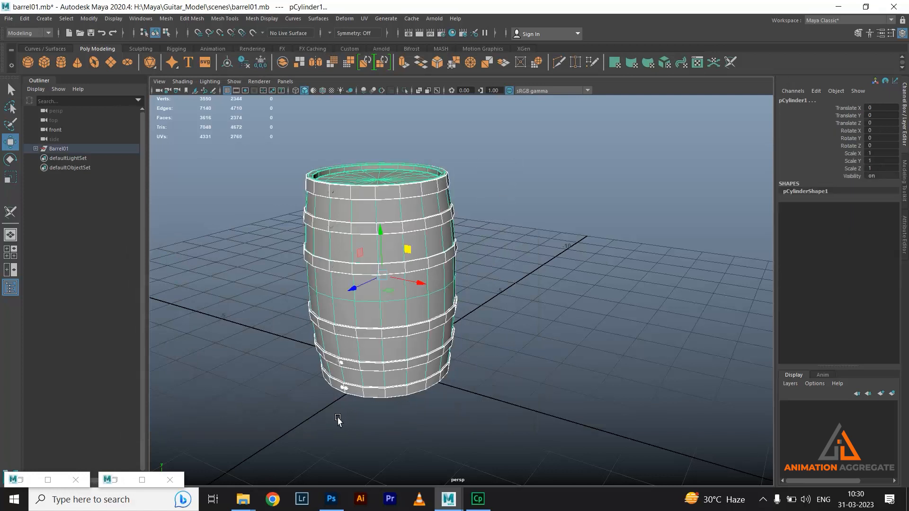
{"action": "left_click", "coordinate": [108, 478]}
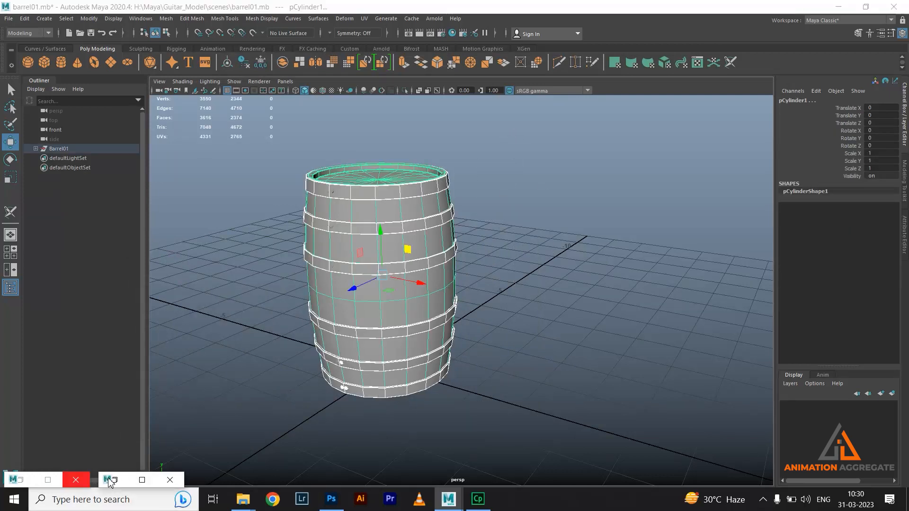
{"action": "left_click", "coordinate": [112, 480]}
{"action": "left_click", "coordinate": [114, 481]}
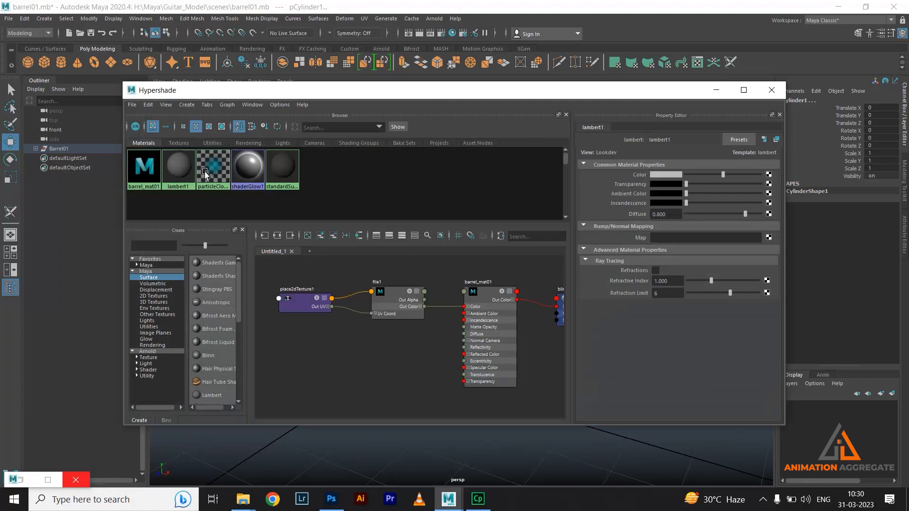
{"action": "right_click", "coordinate": [146, 179]}
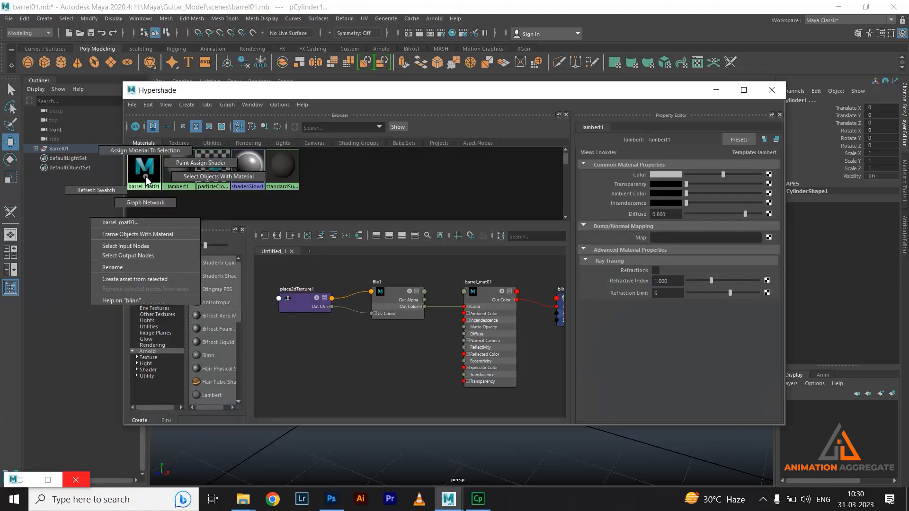
{"action": "right_click_drag", "start_coordinate": [146, 177], "coordinate": [136, 139]}
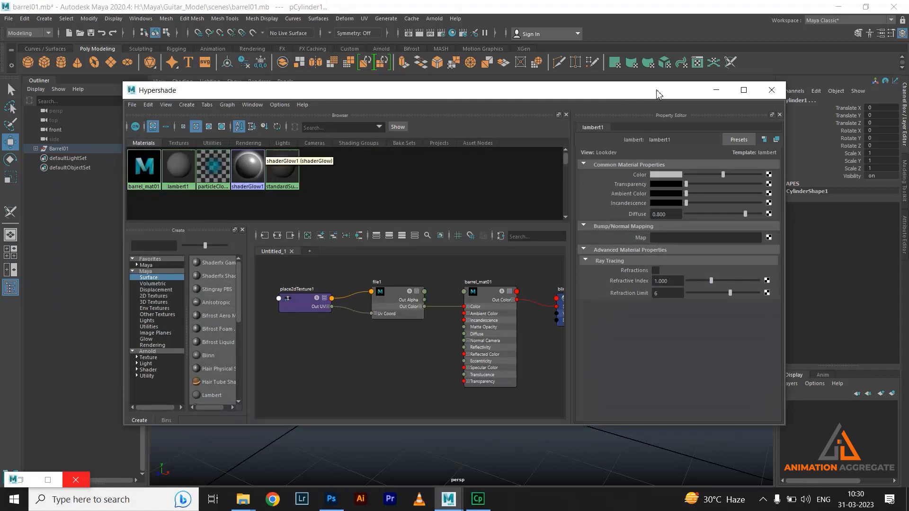
{"action": "left_click", "coordinate": [716, 90]}
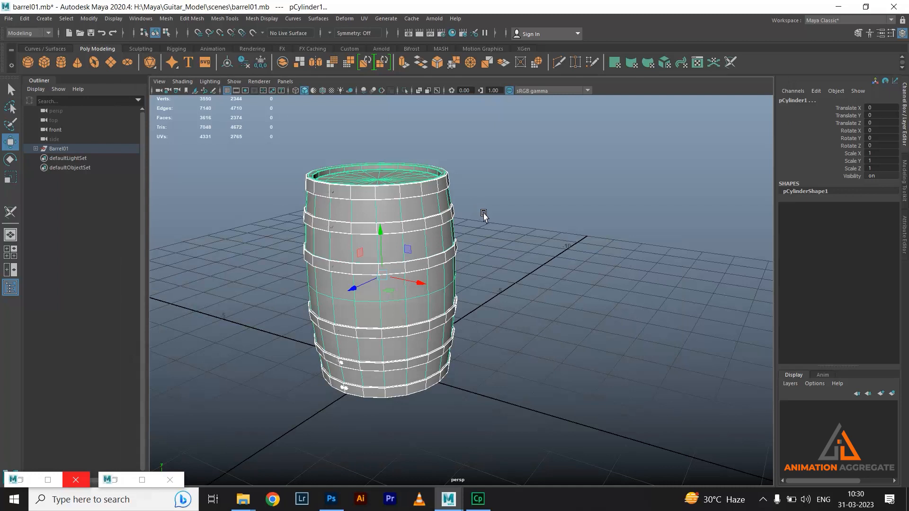
Step: Turn on textured shading and examine how the wood and metal textures run on the barrel
{"action": "key", "text": "6"}
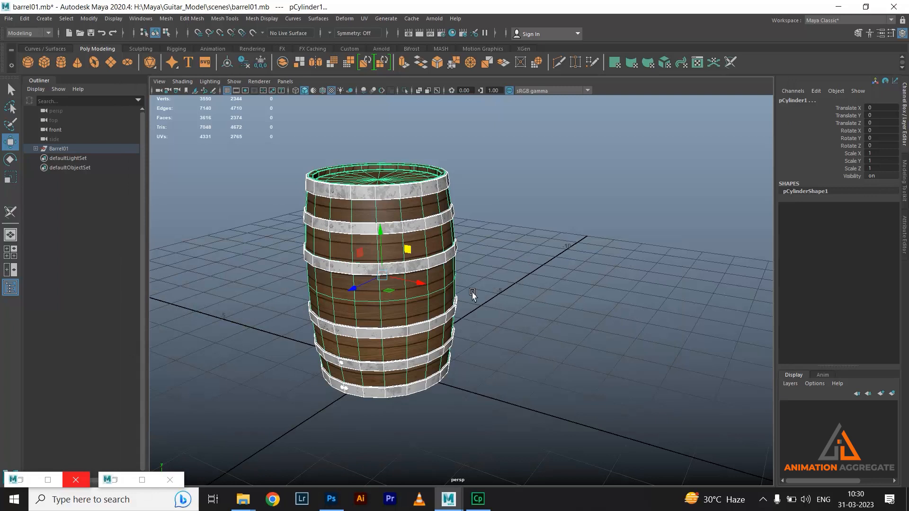
{"action": "left_click_drag", "start_coordinate": [411, 246], "coordinate": [427, 256], "text": "alt"}
{"action": "right_click_drag", "start_coordinate": [428, 256], "coordinate": [505, 272], "text": "alt"}
{"action": "left_click_drag", "start_coordinate": [505, 272], "coordinate": [474, 286], "text": "alt"}
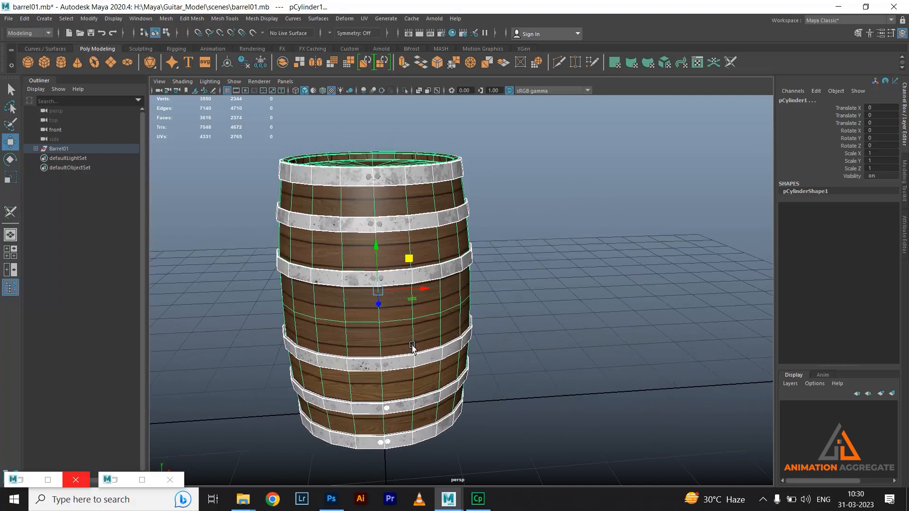
Step: Switch to Photoshop, show the UVs layer, and rotate the Wood1 layer 90 degrees and scale it to about 150% over the wood UV shells
{"action": "left_click", "coordinate": [331, 499]}
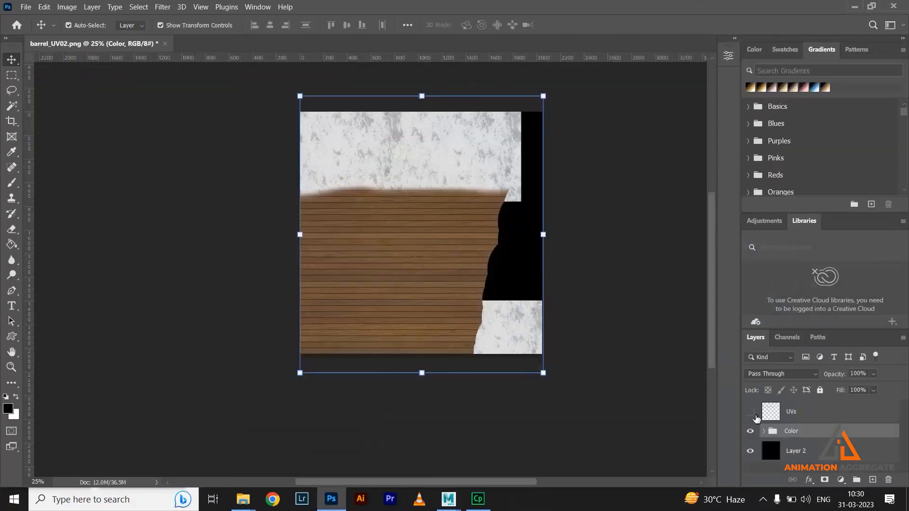
{"action": "left_click", "coordinate": [763, 431]}
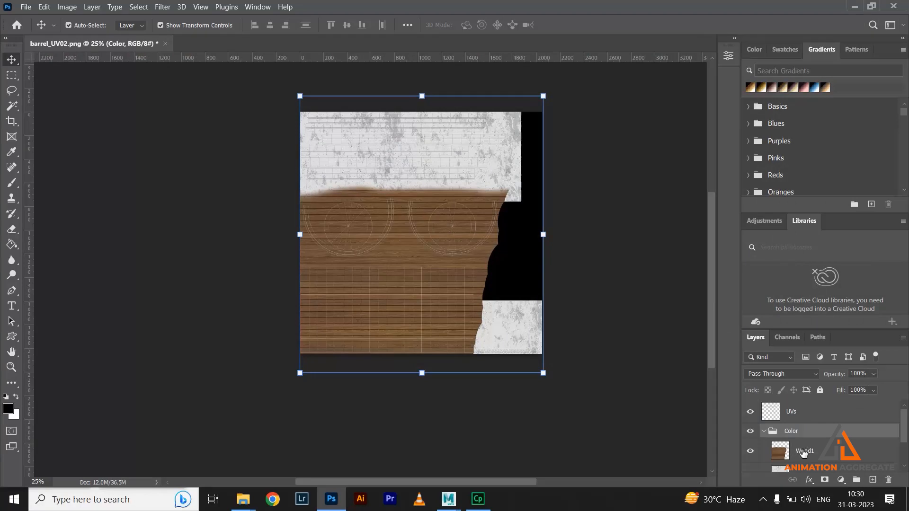
{"action": "left_click", "coordinate": [803, 453]}
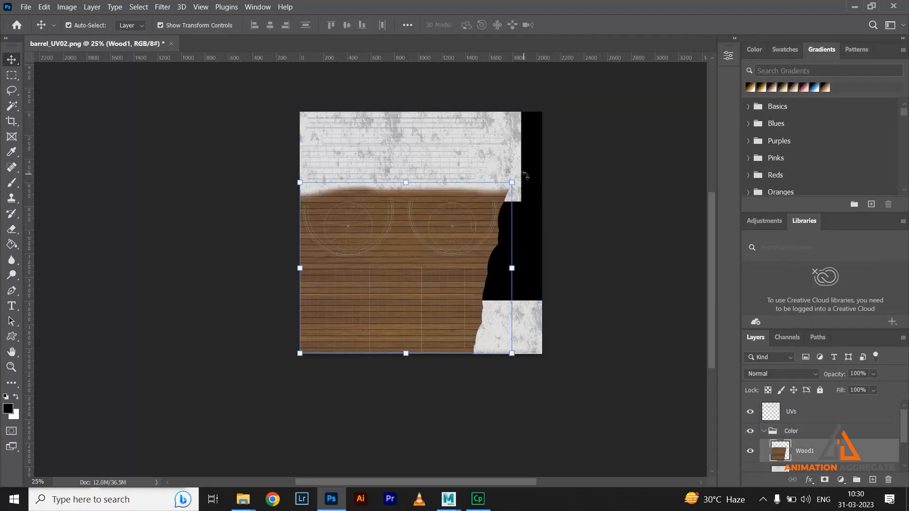
{"action": "left_click_drag", "start_coordinate": [543, 269], "coordinate": [491, 395]}
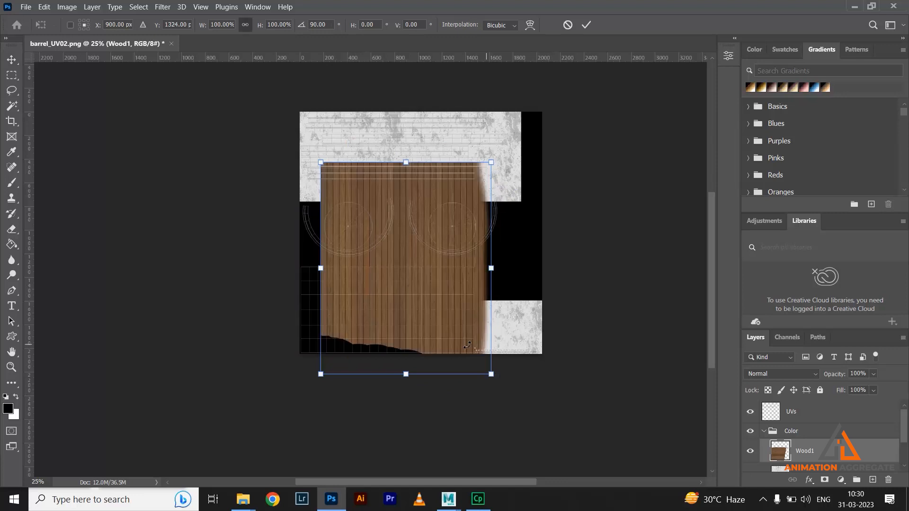
{"action": "left_click_drag", "start_coordinate": [439, 305], "coordinate": [416, 327]}
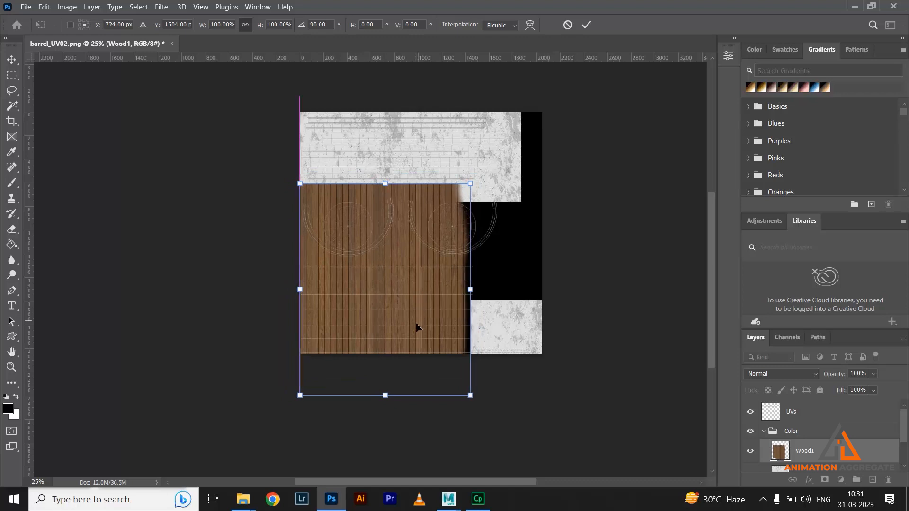
{"action": "left_click_drag", "start_coordinate": [471, 396], "coordinate": [532, 438]}
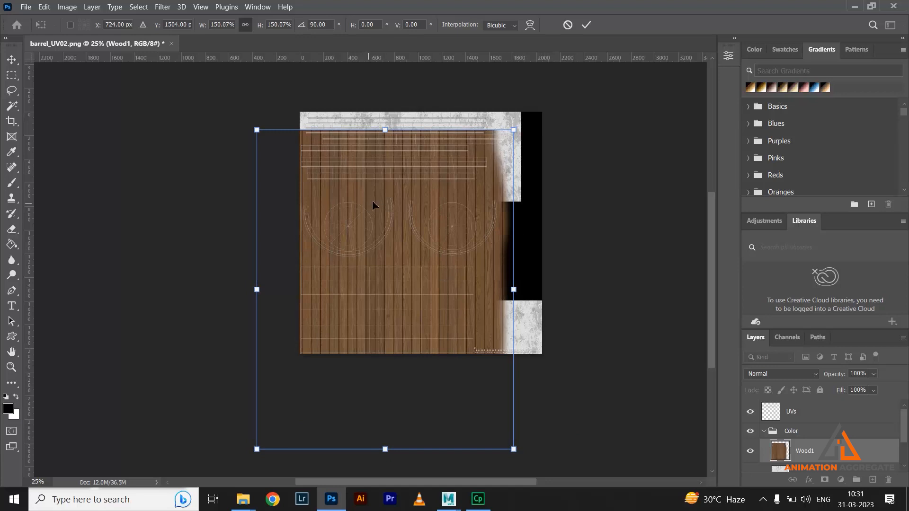
{"action": "left_click", "coordinate": [11, 167]}
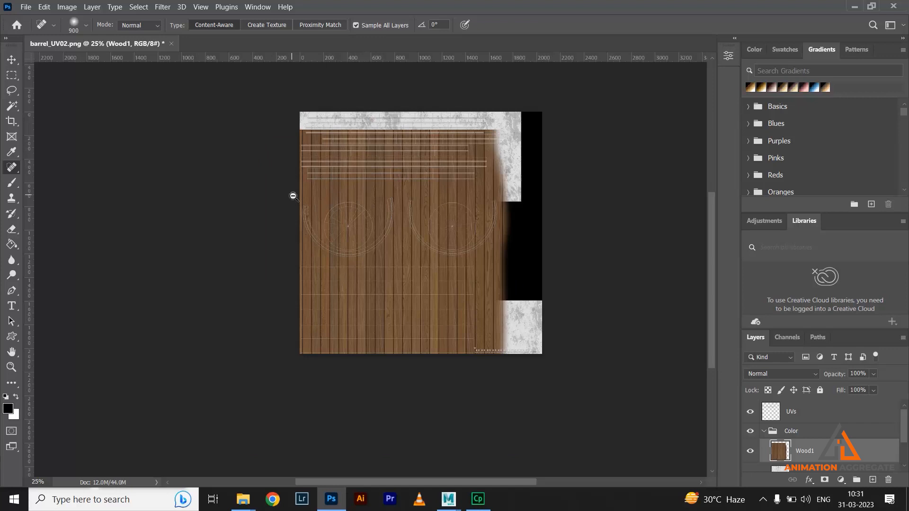
Step: Erase the Wood1 layer over the metal band UV shells across the upper part of the texture and near the lower right corner
{"action": "key", "text": "v"}
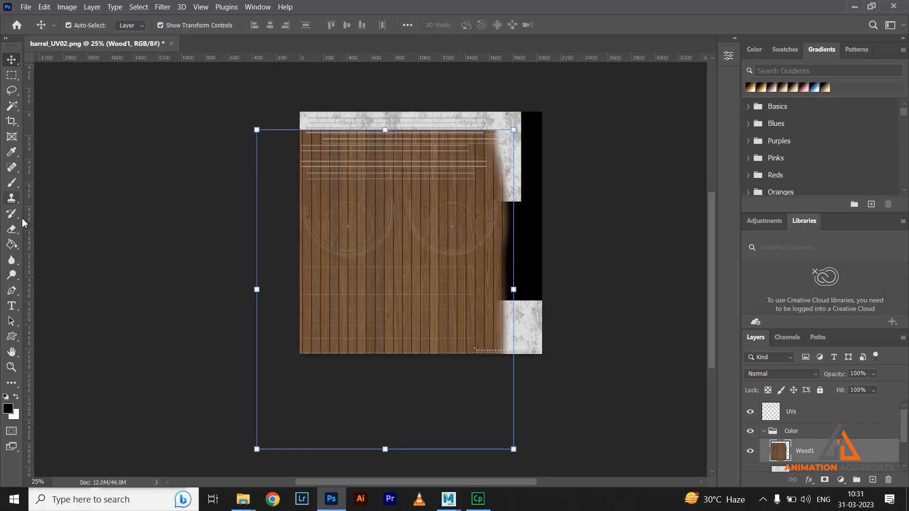
{"action": "left_click", "coordinate": [12, 229]}
{"action": "key", "text": "v"}
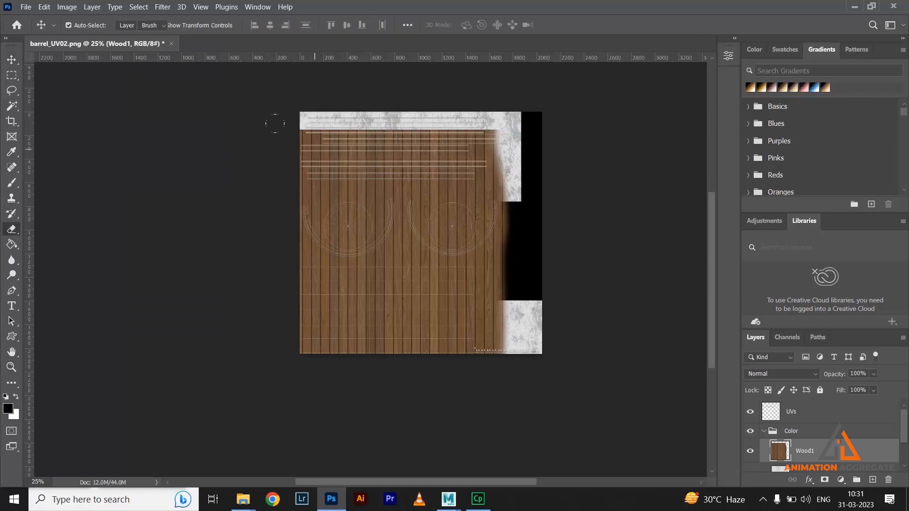
{"action": "mouse_move", "coordinate": [296, 155]}
{"action": "left_mouse_down"}
{"action": "mouse_move", "coordinate": [494, 146]}
{"action": "mouse_move", "coordinate": [413, 149]}
{"action": "mouse_move", "coordinate": [473, 149]}
{"action": "left_mouse_up"}
{"action": "left_click_drag", "start_coordinate": [304, 152], "coordinate": [388, 154]}
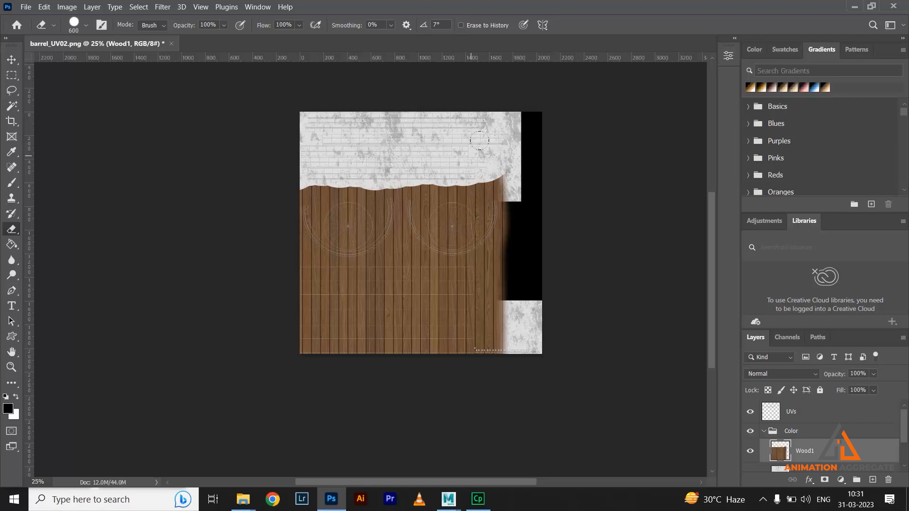
{"action": "left_click_drag", "start_coordinate": [493, 132], "coordinate": [496, 115]}
{"action": "left_click_drag", "start_coordinate": [494, 270], "coordinate": [491, 340]}
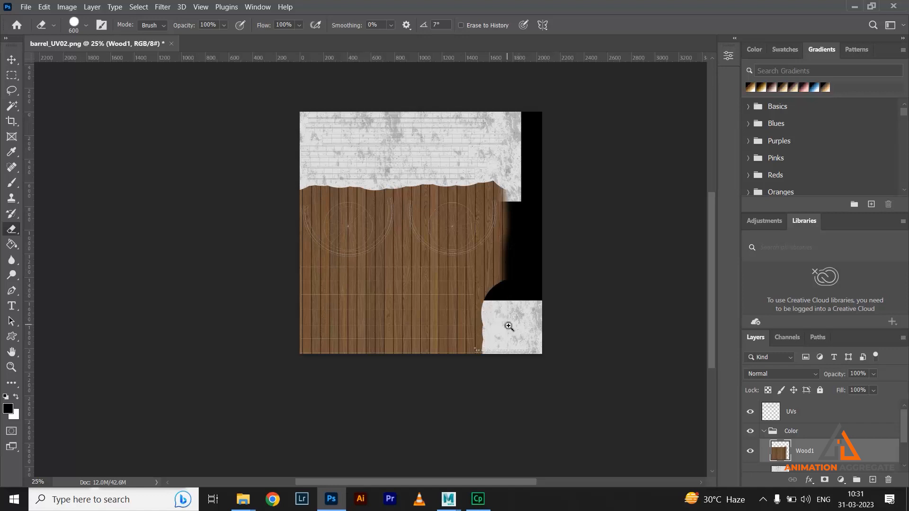
Step: Erase the remaining wood over the row of tiny UV shells along the texture's lower edge, beside the plank shell
{"action": "left_click", "coordinate": [508, 326], "text": "ctrl"}
{"action": "left_click", "coordinate": [508, 327], "text": "ctrl"}
{"action": "left_click", "coordinate": [506, 348], "text": "ctrl"}
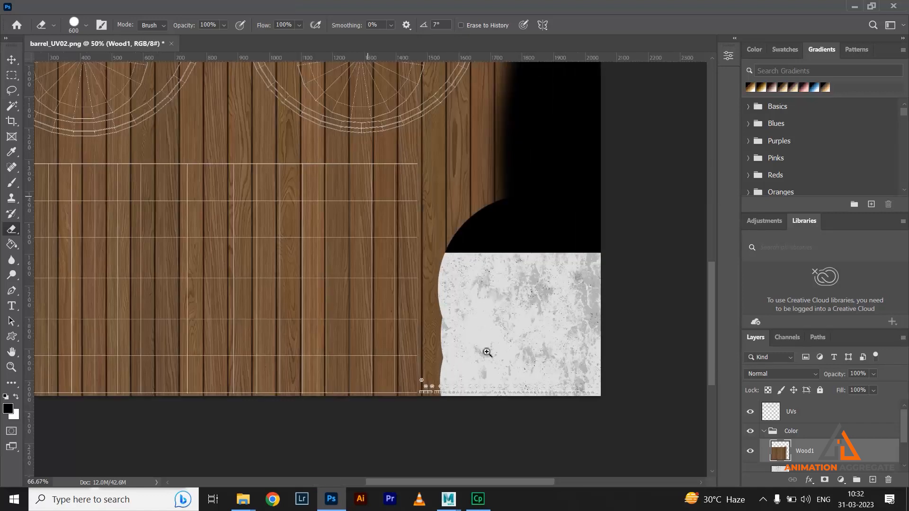
{"action": "left_click", "coordinate": [487, 352], "text": "ctrl"}
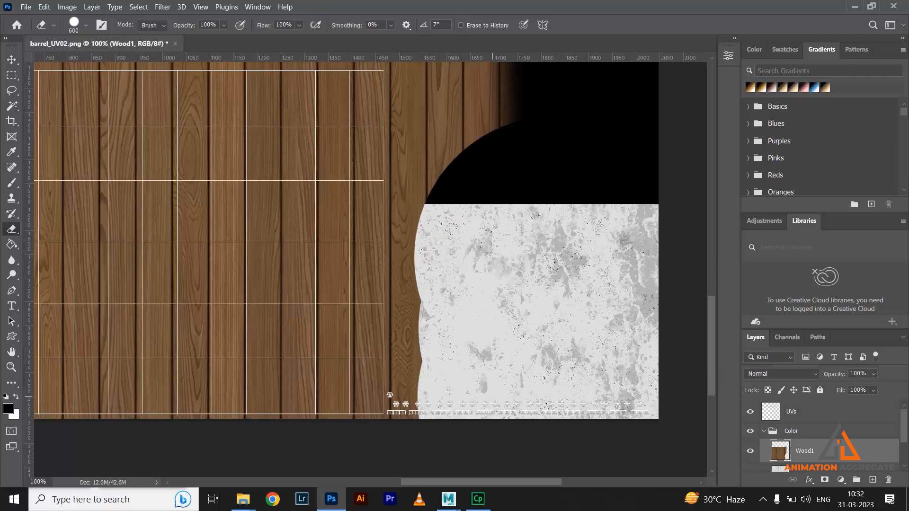
{"action": "left_click", "coordinate": [525, 385]}
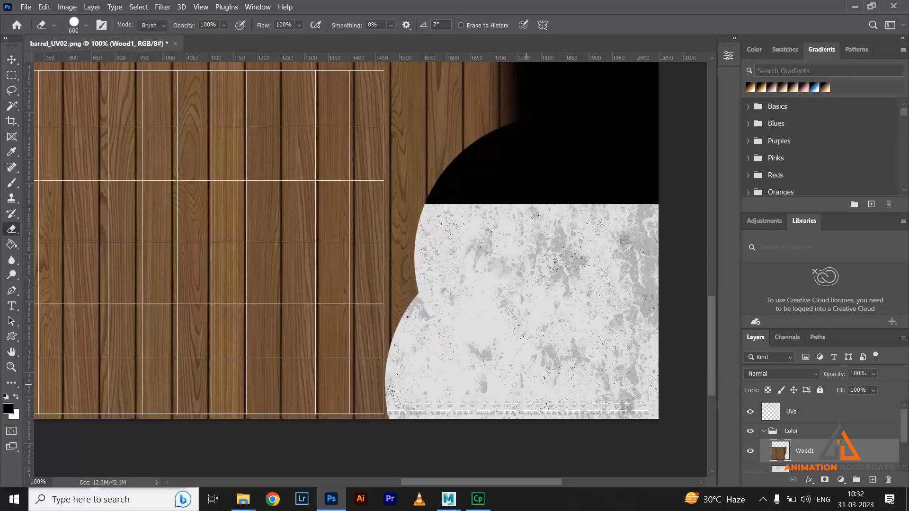
{"action": "left_click", "coordinate": [523, 385]}
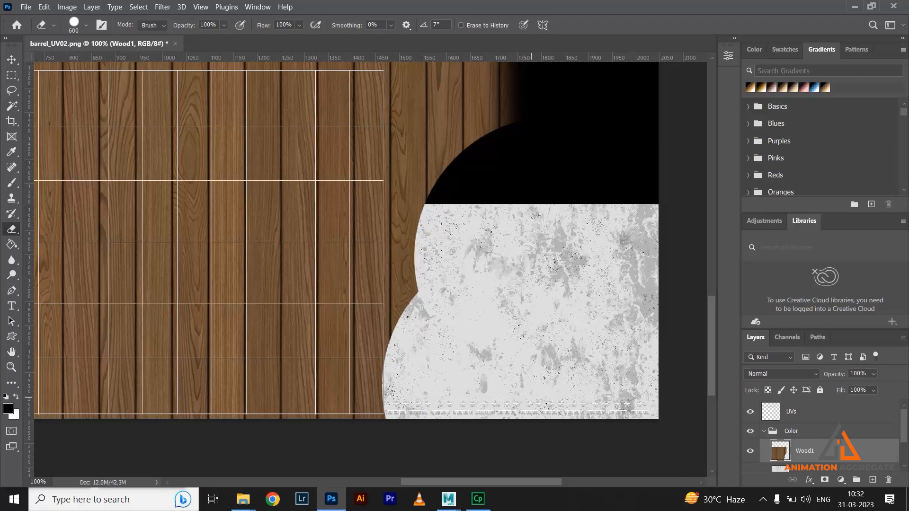
{"action": "left_click", "coordinate": [449, 347], "text": "ctrl"}
{"action": "key", "text": "ctrl+z"}
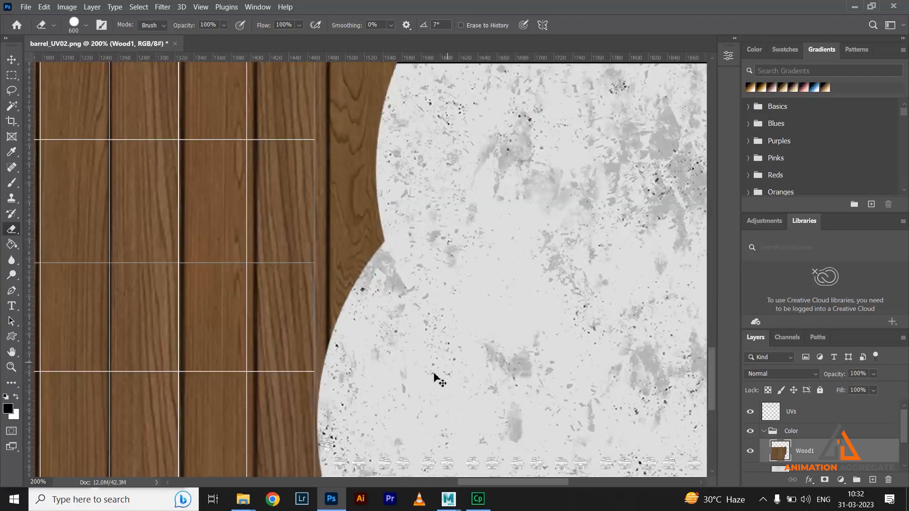
{"action": "left_click_drag", "start_coordinate": [435, 374], "coordinate": [447, 300]}
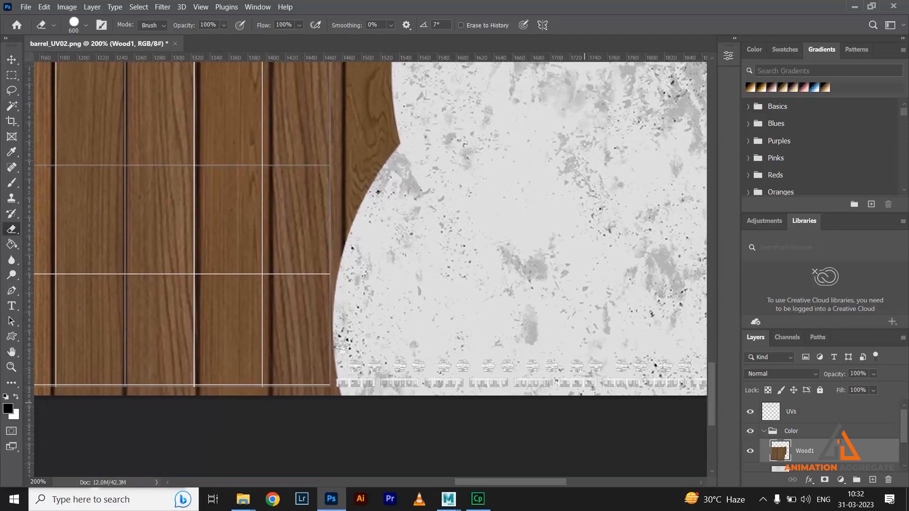
{"action": "left_click", "coordinate": [614, 413]}
{"action": "left_click", "coordinate": [551, 323], "text": "alt"}
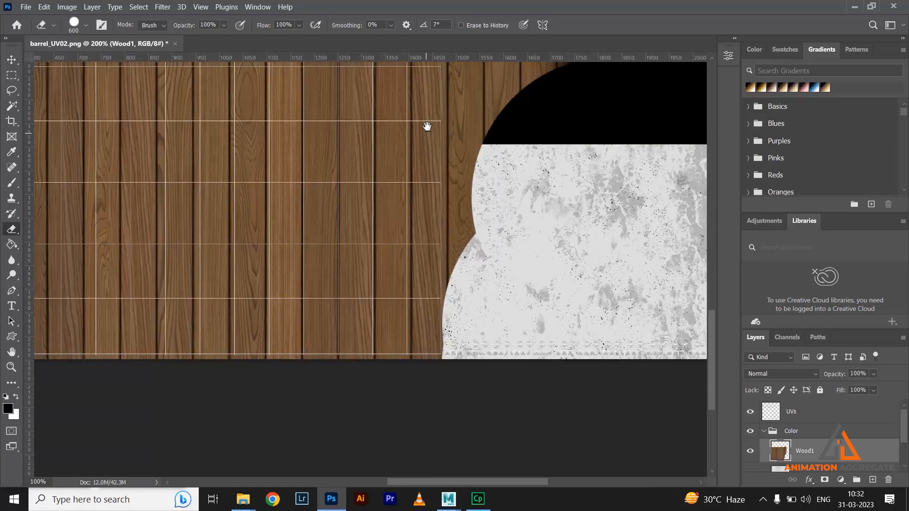
{"action": "left_click_drag", "start_coordinate": [428, 127], "coordinate": [485, 421]}
{"action": "left_click_drag", "start_coordinate": [417, 158], "coordinate": [502, 347]}
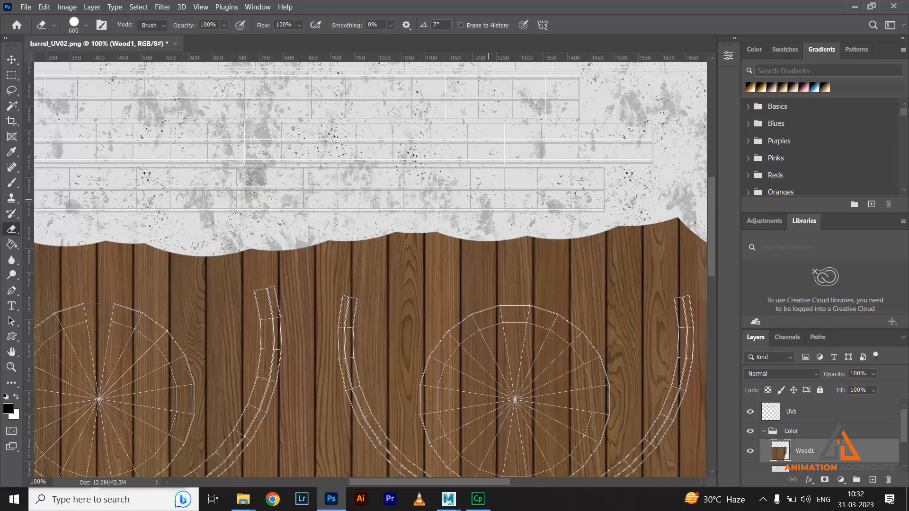
Step: Export the texture as a JPG at quality 7, replacing barrel_color_mat.jpg in the sourceimages barrel folder
{"action": "key", "text": "v"}
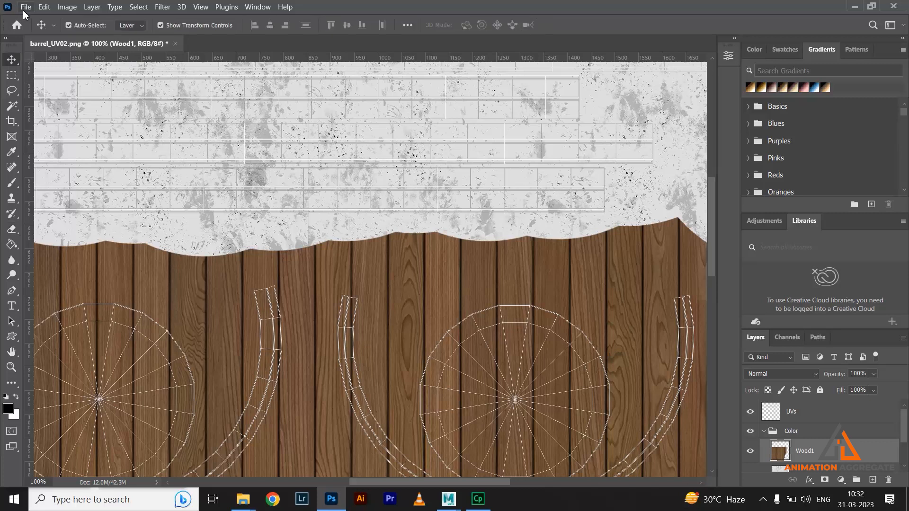
{"action": "left_click", "coordinate": [23, 7]}
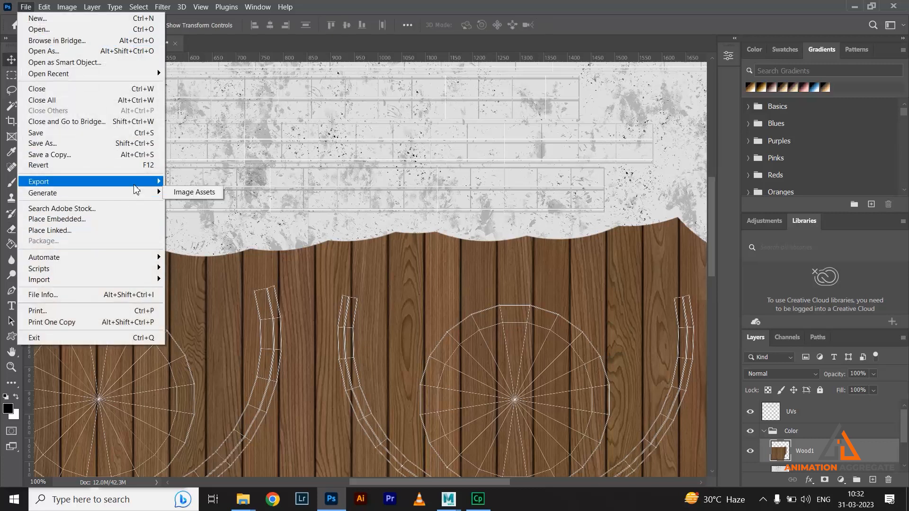
{"action": "mouse_move", "coordinate": [142, 182]}
{"action": "left_click", "coordinate": [194, 193]}
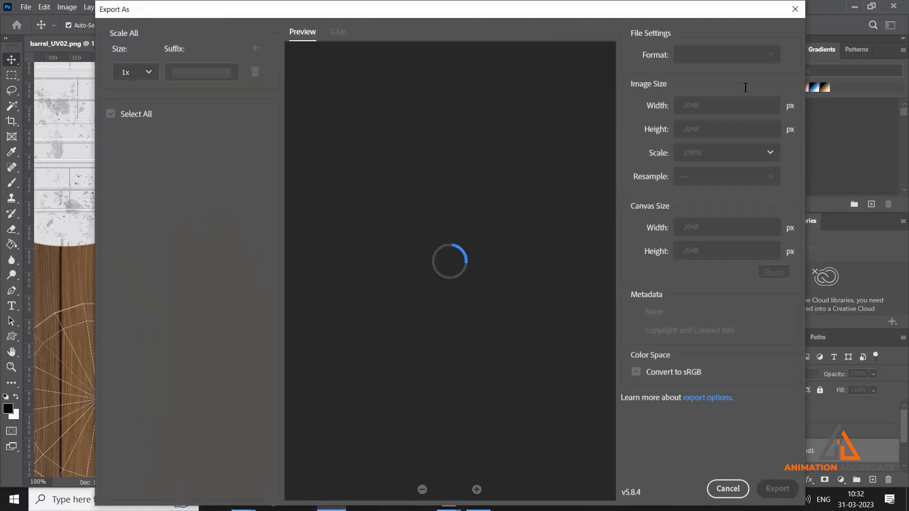
{"action": "left_click_drag", "start_coordinate": [759, 79], "coordinate": [789, 79]}
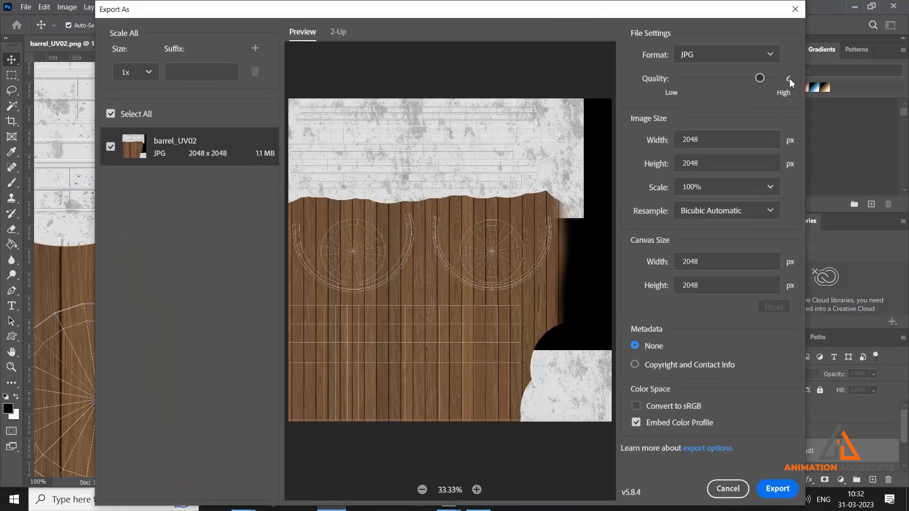
{"action": "left_click", "coordinate": [773, 488]}
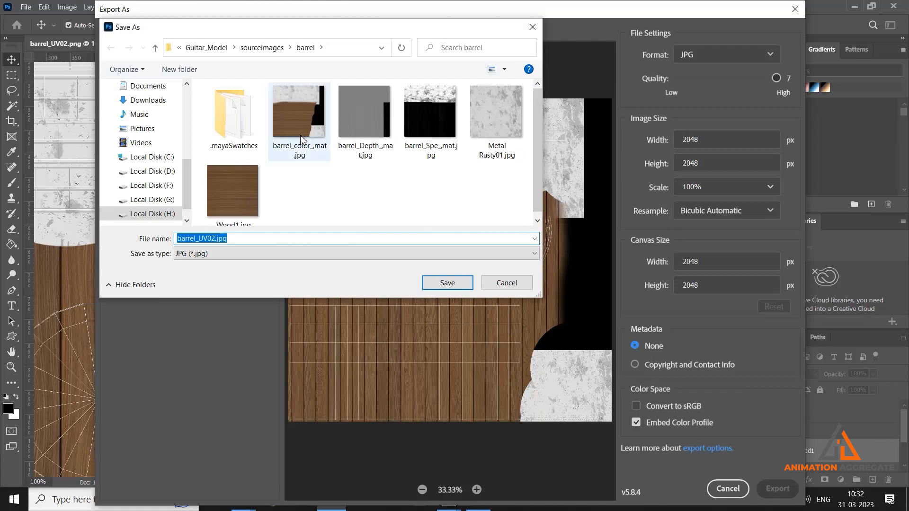
{"action": "left_click", "coordinate": [306, 156]}
{"action": "left_click", "coordinate": [448, 283]}
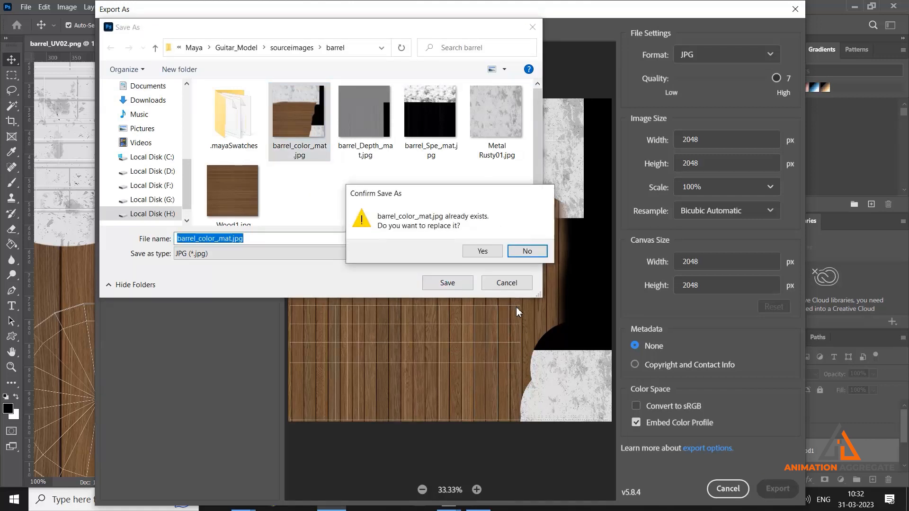
{"action": "left_click", "coordinate": [482, 252]}
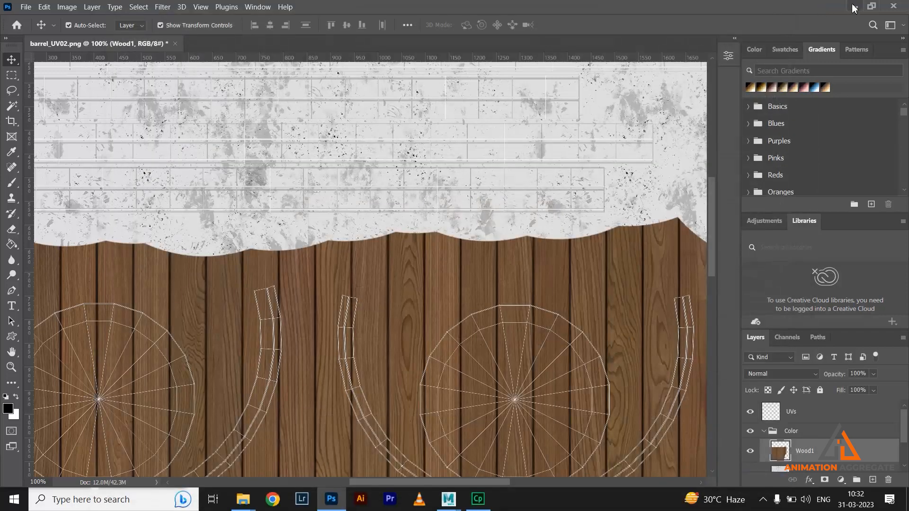
Step: Switch to Maya and examine the updated wood grain and metal bands from around the barrel
{"action": "left_click", "coordinate": [854, 7]}
{"action": "mouse_move", "coordinate": [489, 294]}
{"action": "left_mouse_down", "text": "alt"}
{"action": "mouse_move", "coordinate": [482, 317]}
{"action": "mouse_move", "coordinate": [478, 278]}
{"action": "mouse_move", "coordinate": [506, 291]}
{"action": "left_mouse_up", "text": "alt"}
{"action": "right_click_drag", "start_coordinate": [454, 265], "coordinate": [470, 285], "text": "alt"}
{"action": "mouse_move", "coordinate": [470, 286]}
{"action": "left_mouse_down", "text": "alt"}
{"action": "mouse_move", "coordinate": [455, 303]}
{"action": "mouse_move", "coordinate": [485, 292]}
{"action": "left_mouse_up", "text": "alt"}
{"action": "left_click", "coordinate": [585, 249]}
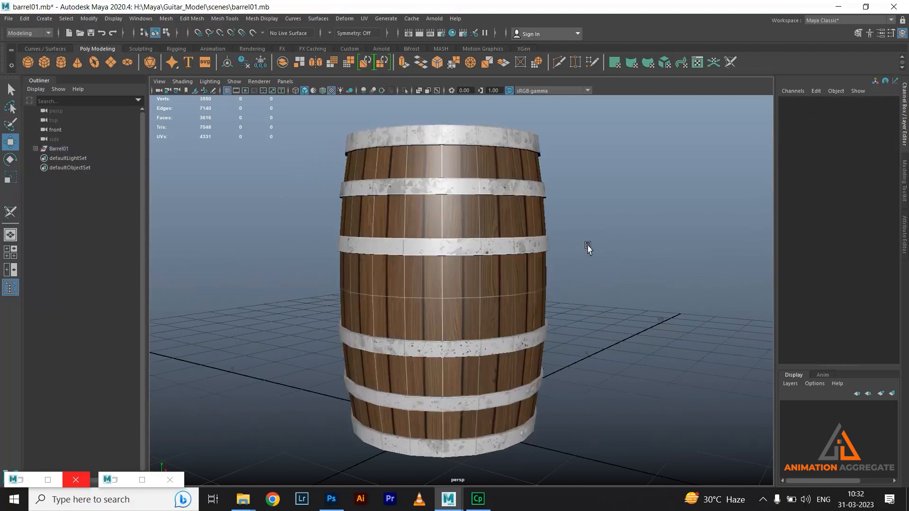
{"action": "right_click_drag", "start_coordinate": [566, 312], "coordinate": [562, 311], "text": "alt"}
{"action": "left_click_drag", "start_coordinate": [562, 310], "coordinate": [463, 337], "text": "alt"}
{"action": "left_click_drag", "start_coordinate": [494, 273], "coordinate": [520, 279], "text": "alt"}
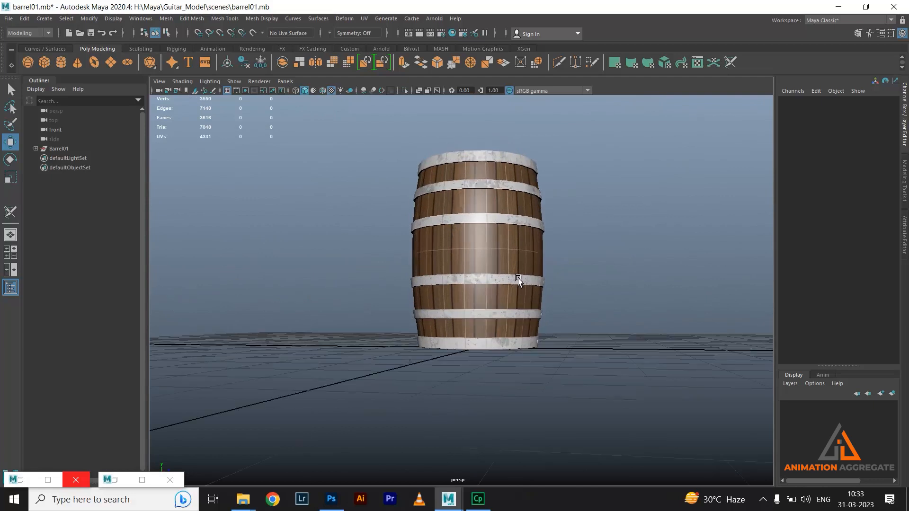
Step: Try a darker specular color on the barrel_mat01 material in Hypershade and undo the change
{"action": "left_click", "coordinate": [116, 481]}
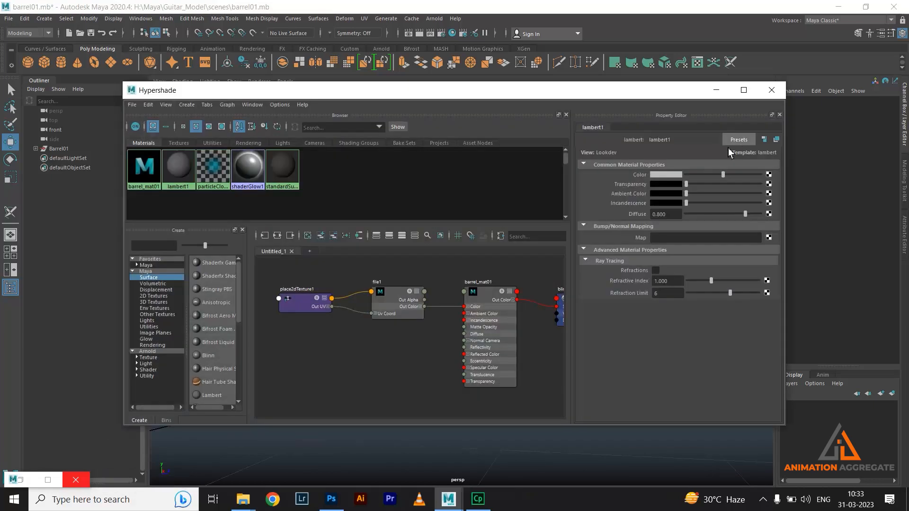
{"action": "left_click", "coordinate": [492, 308]}
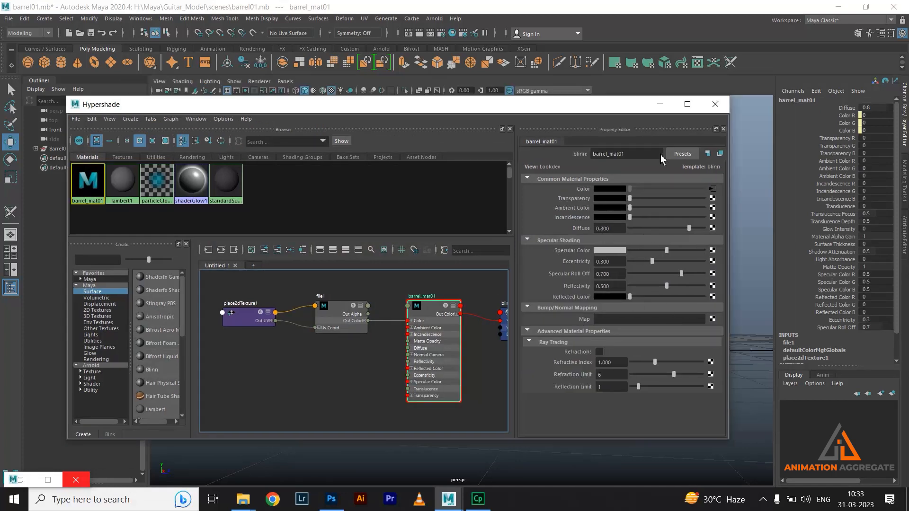
{"action": "left_click_drag", "start_coordinate": [675, 102], "coordinate": [410, 127]}
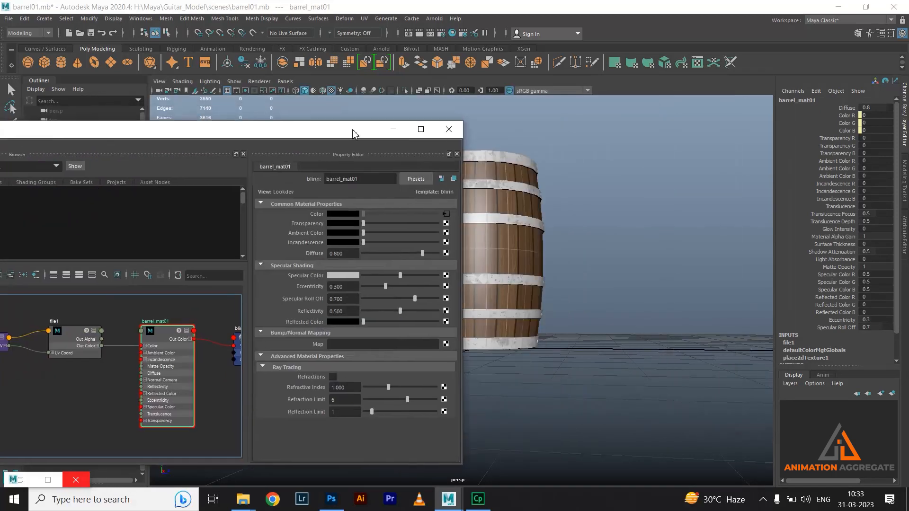
{"action": "left_click_drag", "start_coordinate": [527, 254], "coordinate": [527, 302], "text": "alt"}
{"action": "mouse_move", "coordinate": [401, 276]}
{"action": "left_mouse_down"}
{"action": "mouse_move", "coordinate": [379, 276]}
{"action": "mouse_move", "coordinate": [407, 276]}
{"action": "mouse_move", "coordinate": [381, 274]}
{"action": "mouse_move", "coordinate": [389, 275]}
{"action": "left_mouse_up"}
{"action": "key", "text": "ctrl+z"}
{"action": "scroll", "coordinate": [643, 299], "scroll_direction": "down", "scroll_amount": 1}
{"action": "middle_click_drag", "start_coordinate": [569, 260], "coordinate": [592, 272], "text": "alt"}
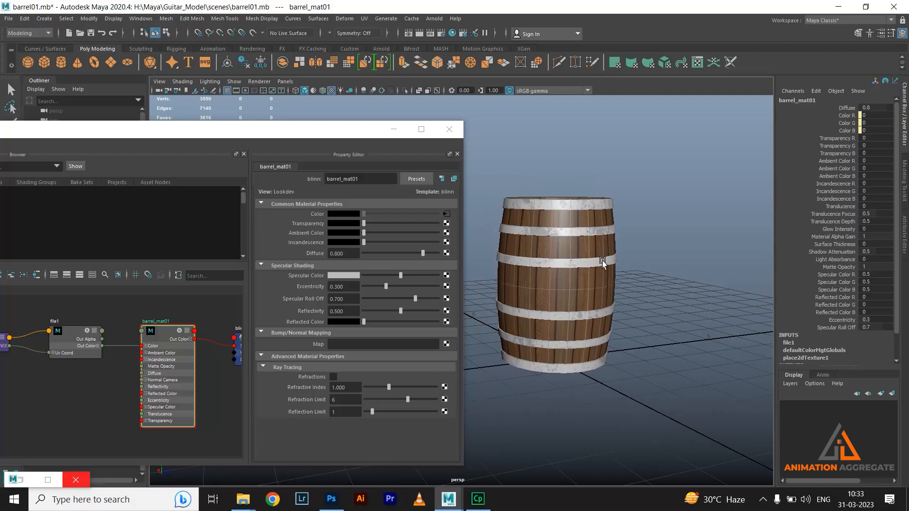
{"action": "left_click", "coordinate": [393, 129]}
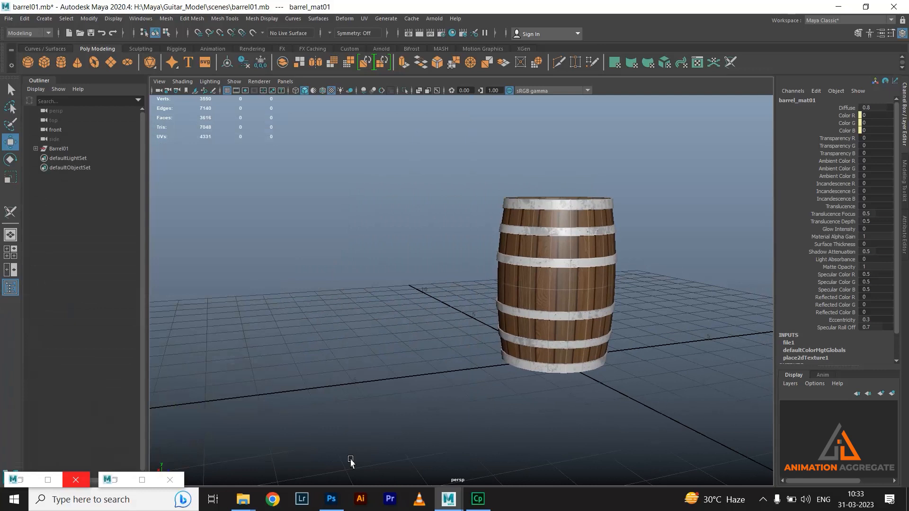
Step: Switch to Photoshop, duplicate the Color group, and rename the copy Spec
{"action": "left_click", "coordinate": [330, 499]}
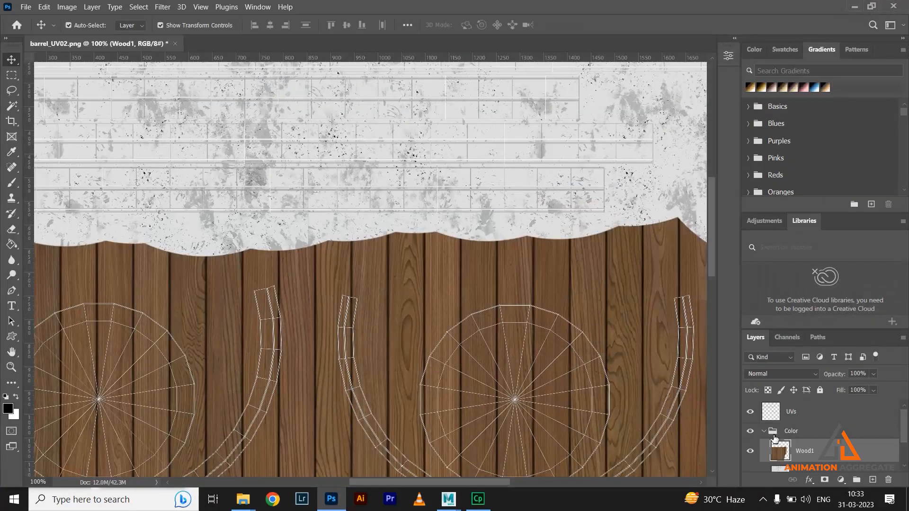
{"action": "left_click", "coordinate": [765, 432]}
{"action": "left_click", "coordinate": [793, 436]}
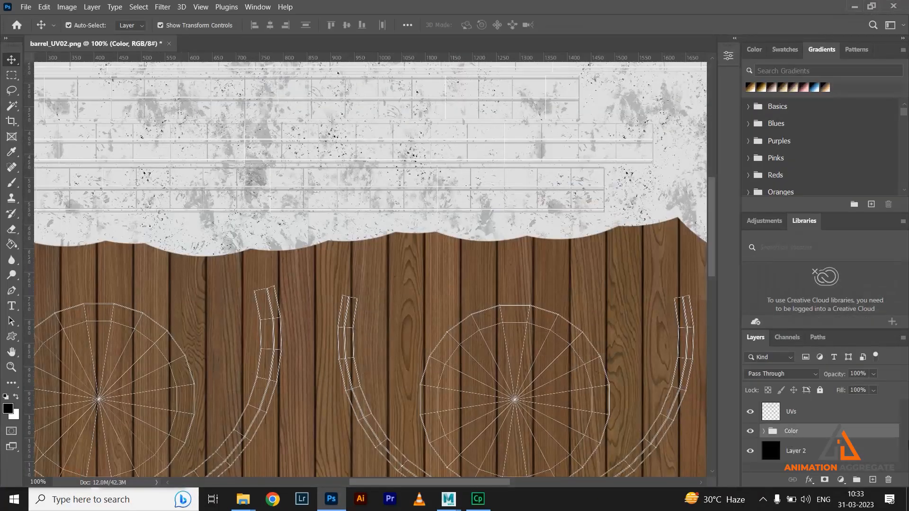
{"action": "key", "text": "ctrl+j"}
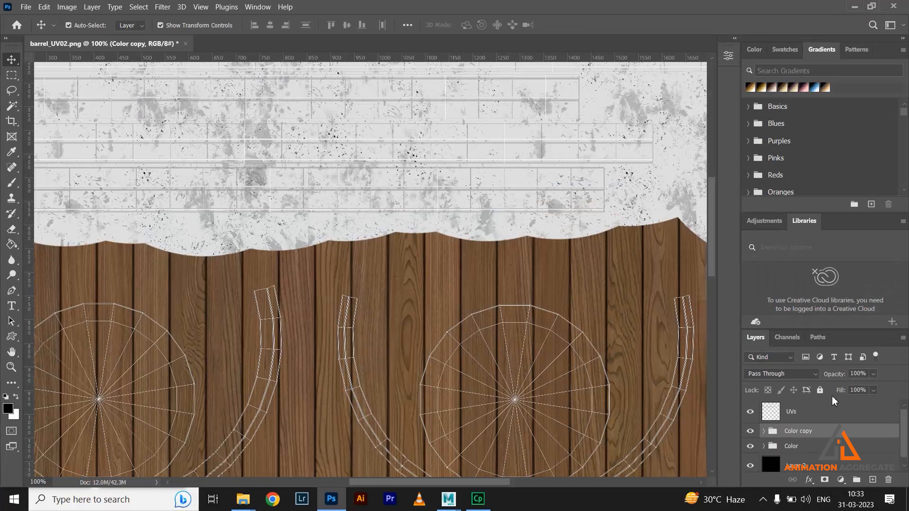
{"action": "double_click", "coordinate": [805, 431]}
{"action": "type", "text": "Spec"}
{"action": "key", "text": "Return"}
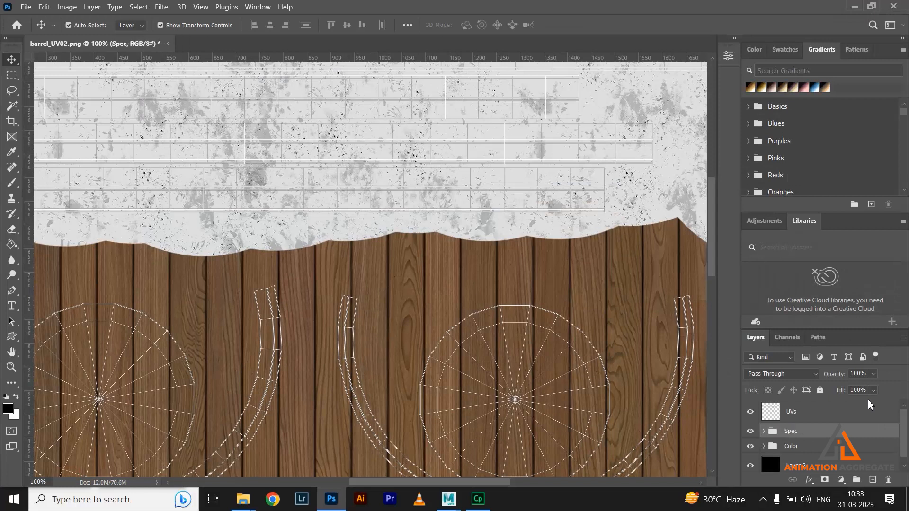
Step: Desaturate the Wood1 layer in the Spec group with Hue/Saturation, setting Saturation to -100
{"action": "left_click", "coordinate": [764, 431]}
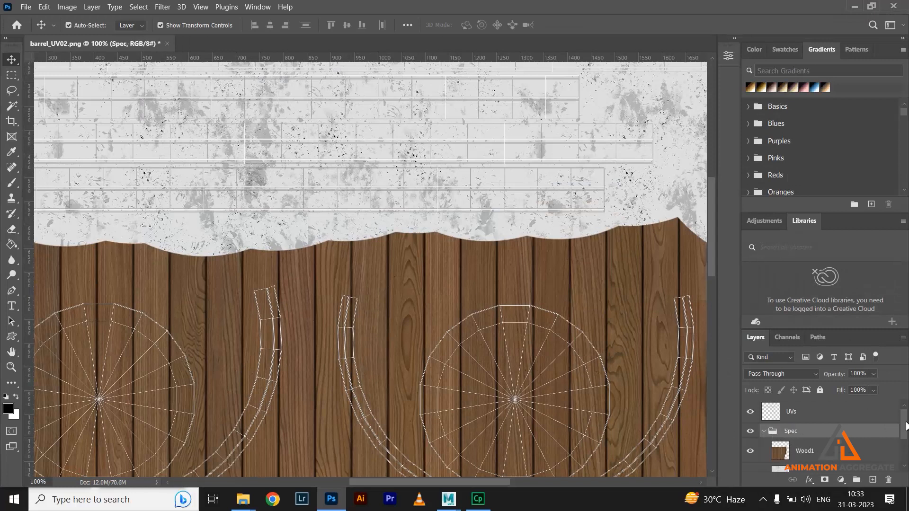
{"action": "scroll", "coordinate": [906, 425], "scroll_direction": "down", "scroll_amount": 2}
{"action": "left_click", "coordinate": [820, 420]}
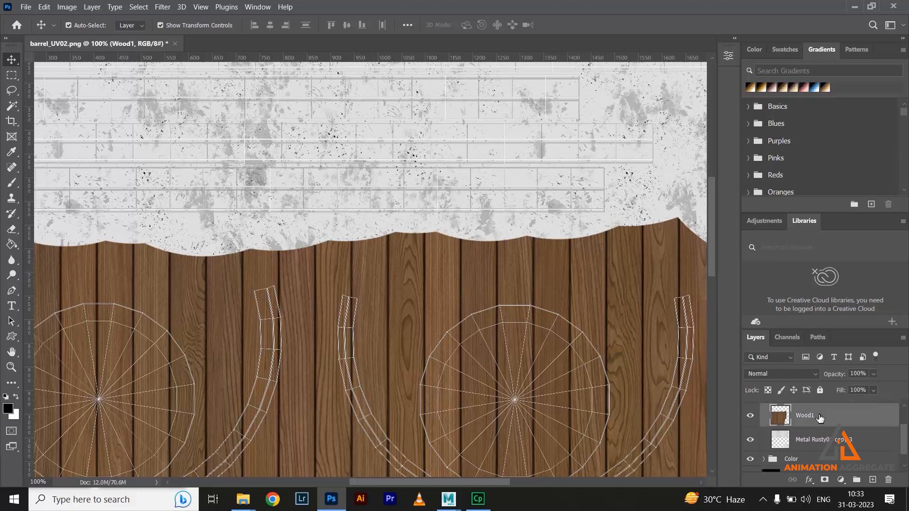
{"action": "left_click", "coordinate": [409, 287], "text": "ctrl+alt"}
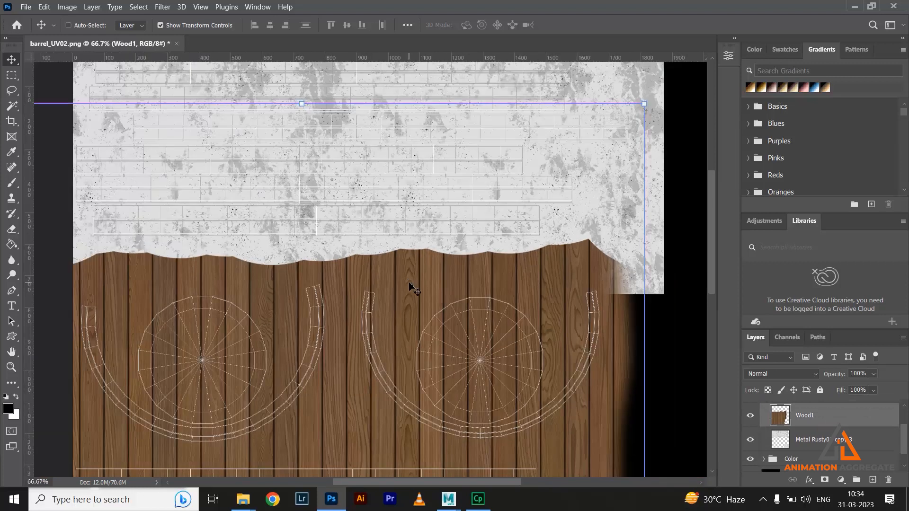
{"action": "key", "text": "ctrl+u"}
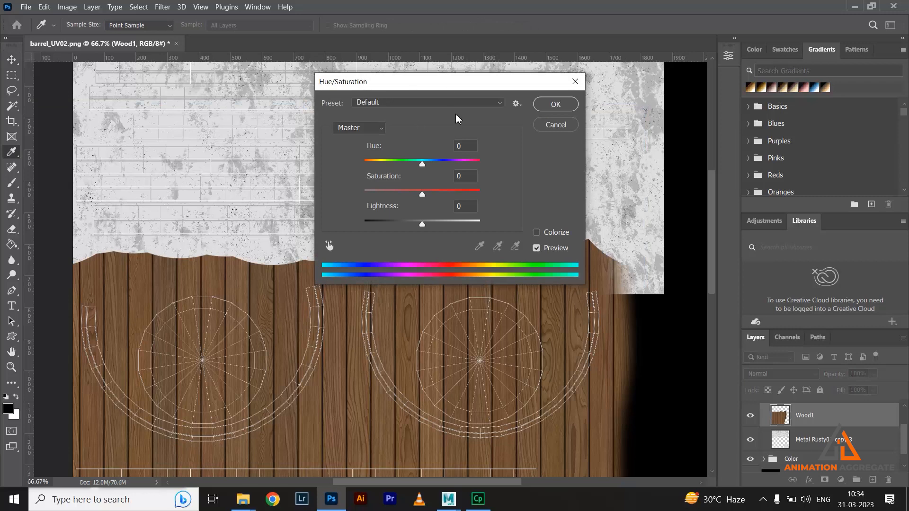
{"action": "left_click_drag", "start_coordinate": [422, 195], "coordinate": [346, 194]}
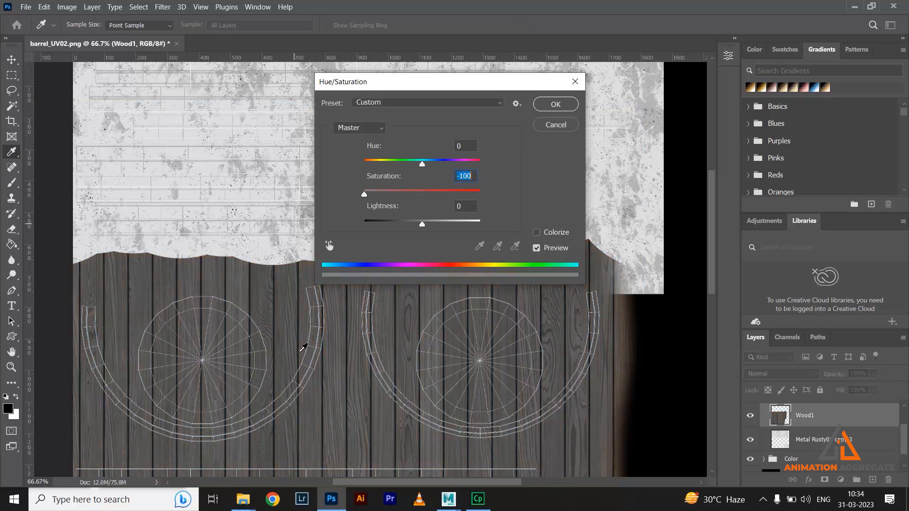
{"action": "left_click", "coordinate": [568, 108]}
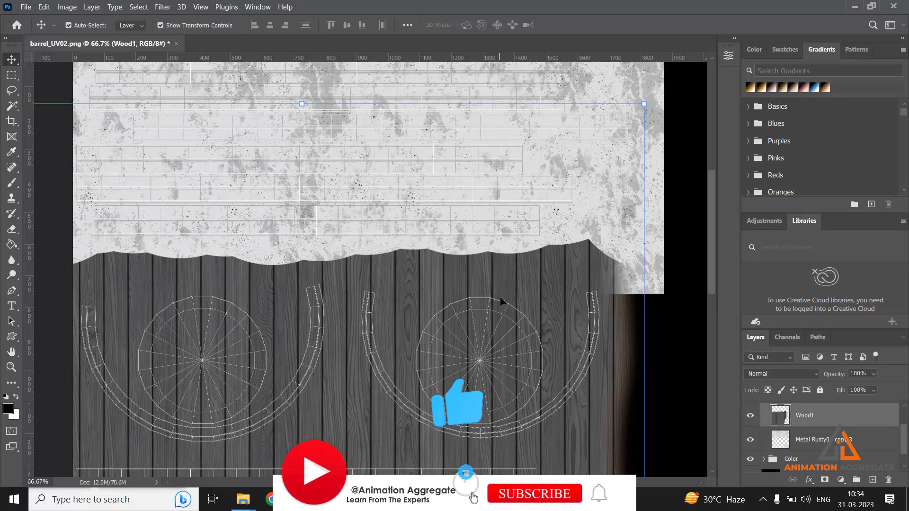
Step: Darken the Wood1 layer with Levels by setting the black input level to 75
{"action": "key", "text": "ctrl+l"}
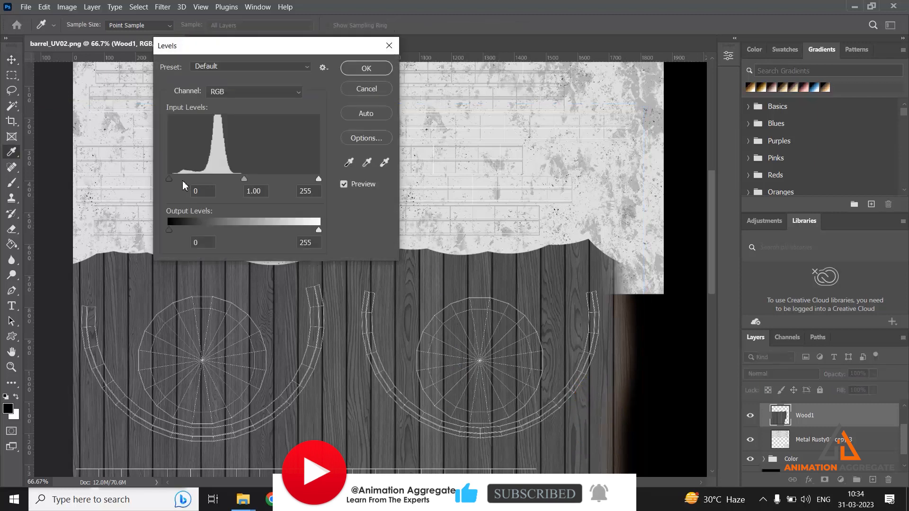
{"action": "left_click_drag", "start_coordinate": [170, 179], "coordinate": [213, 194]}
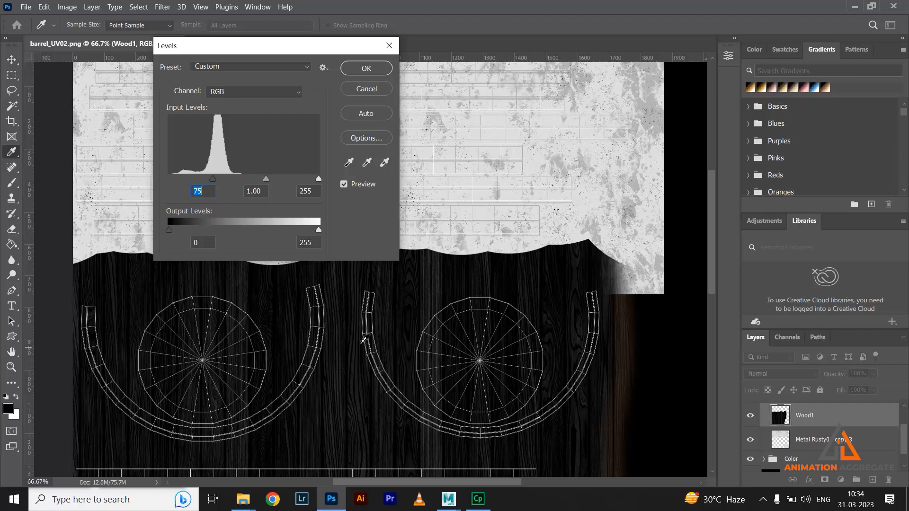
{"action": "left_click", "coordinate": [366, 69]}
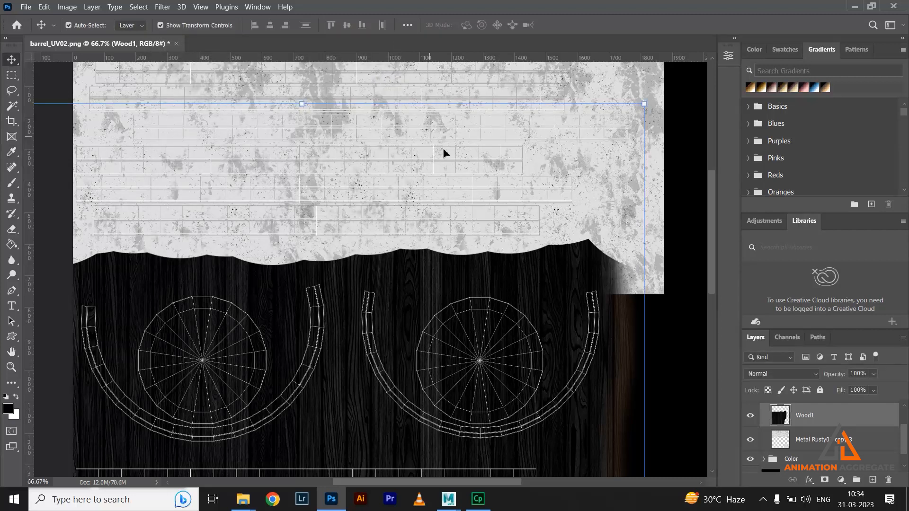
Step: Desaturate the Metal Rusty01 copy 3 layer in the Spec group with Hue/Saturation, setting Saturation to -100
{"action": "left_click", "coordinate": [555, 293], "text": "alt"}
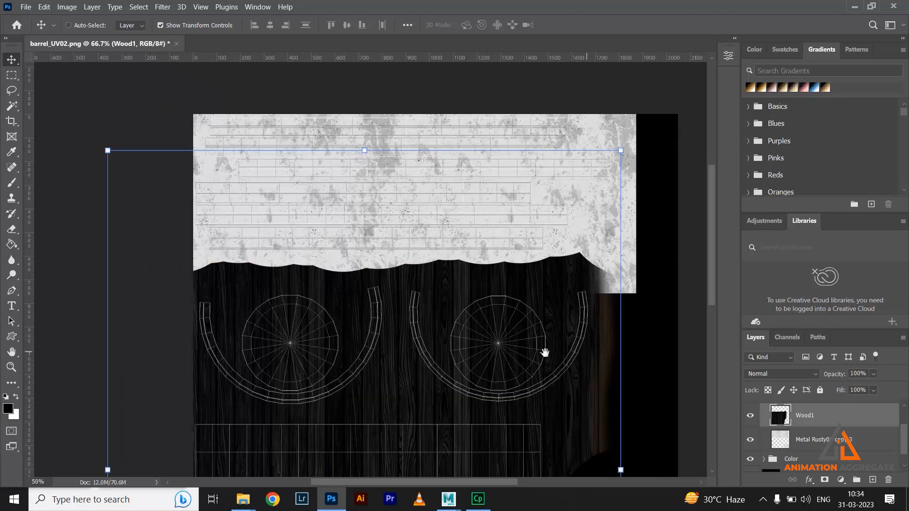
{"action": "left_click_drag", "start_coordinate": [540, 343], "coordinate": [529, 282]}
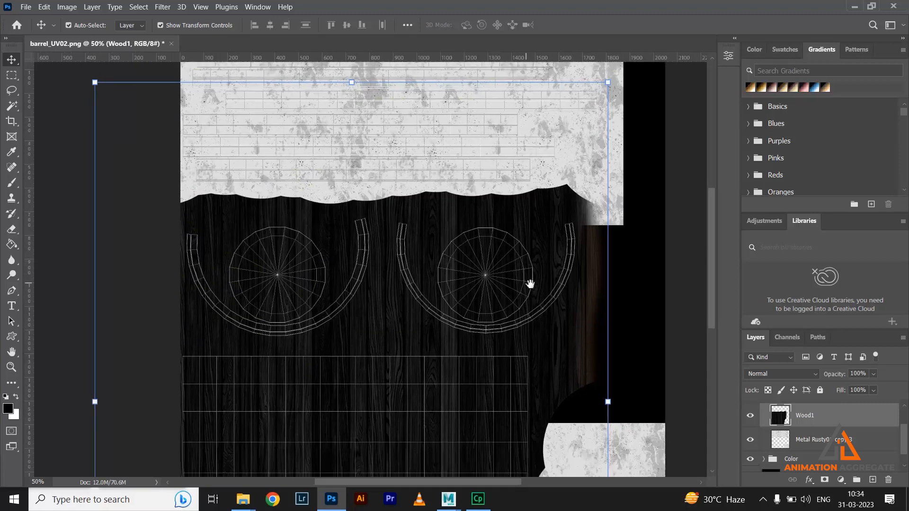
{"action": "left_click", "coordinate": [816, 440]}
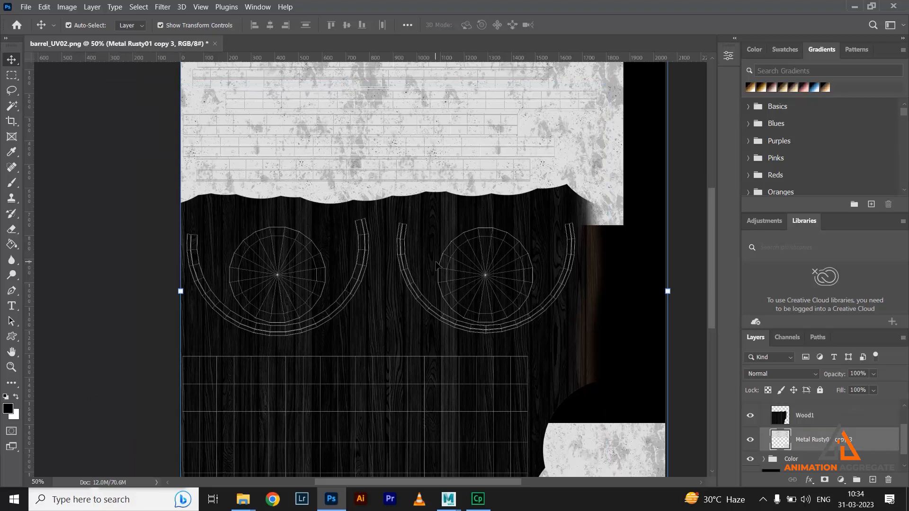
{"action": "key", "text": "ctrl+u"}
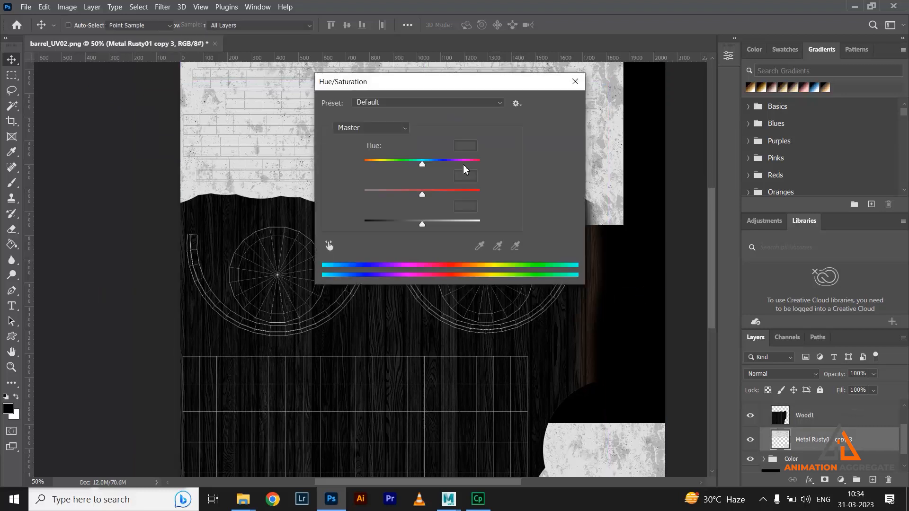
{"action": "left_click_drag", "start_coordinate": [409, 200], "coordinate": [349, 207]}
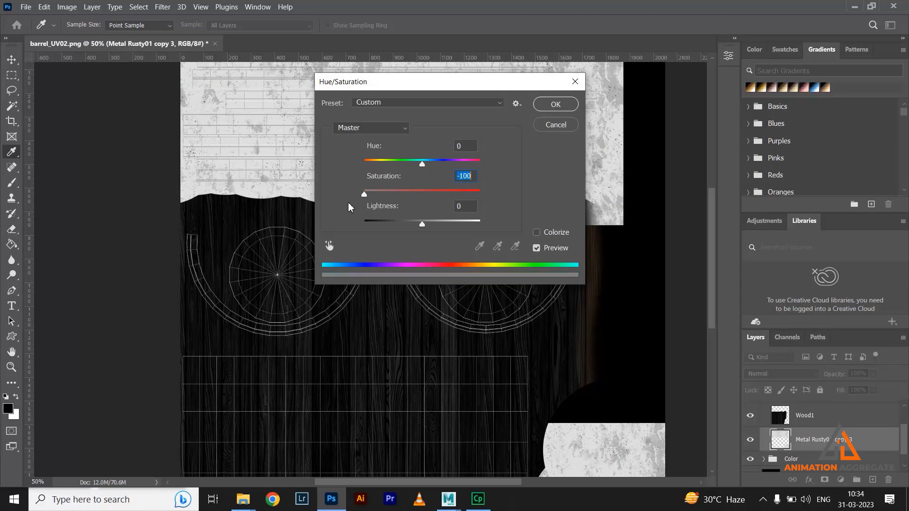
{"action": "left_click", "coordinate": [556, 104]}
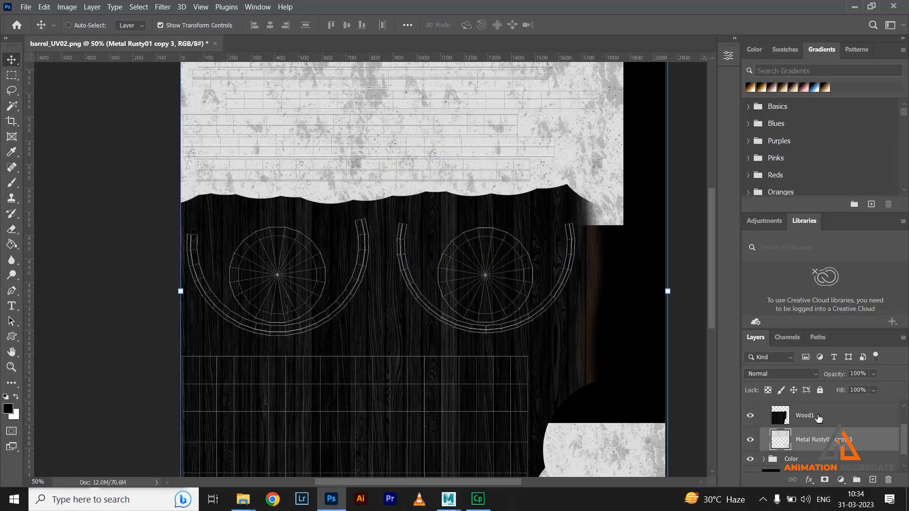
Step: Increase the contrast of the Metal Rusty01 copy 3 layer with Levels, using input black 26 and white 209
{"action": "key", "text": "ctrl+l"}
{"action": "left_click_drag", "start_coordinate": [309, 52], "coordinate": [220, 101]}
{"action": "left_click_drag", "start_coordinate": [230, 228], "coordinate": [208, 238]}
{"action": "left_click_drag", "start_coordinate": [80, 232], "coordinate": [97, 231]}
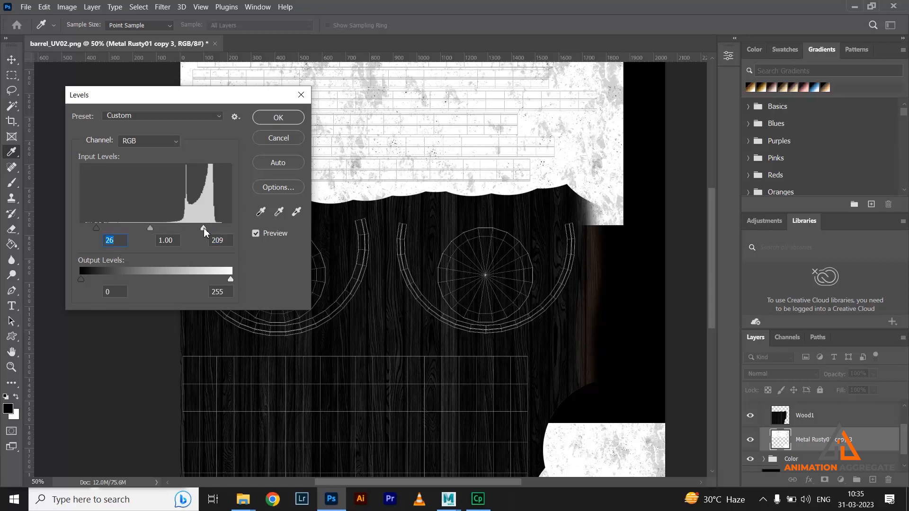
{"action": "left_click", "coordinate": [283, 118]}
{"action": "key", "text": "v"}
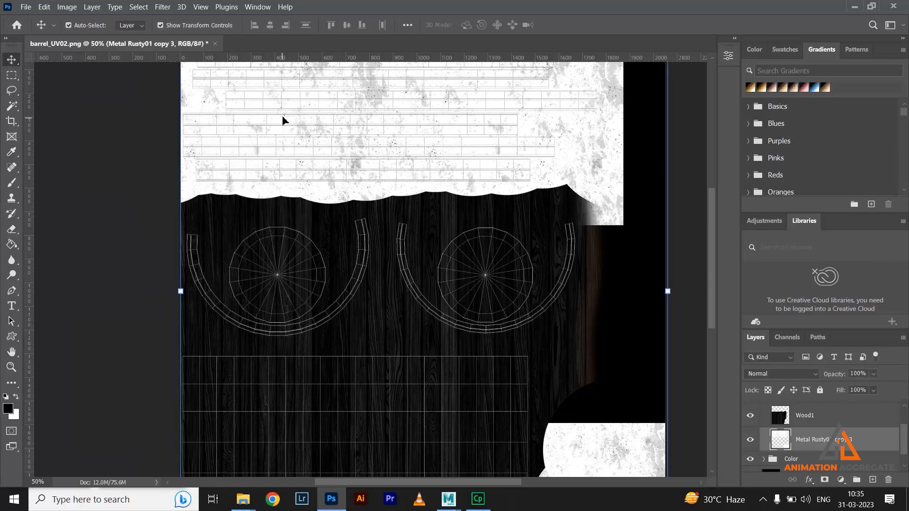
Step: Collapse the Spec group and hide the Color group and the UVs layer
{"action": "left_click_drag", "start_coordinate": [904, 439], "coordinate": [900, 419]}
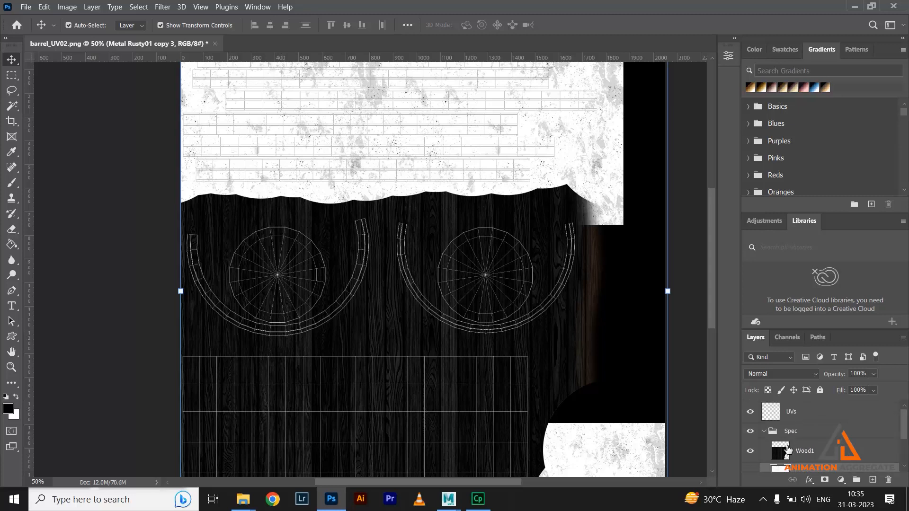
{"action": "left_click", "coordinate": [764, 431]}
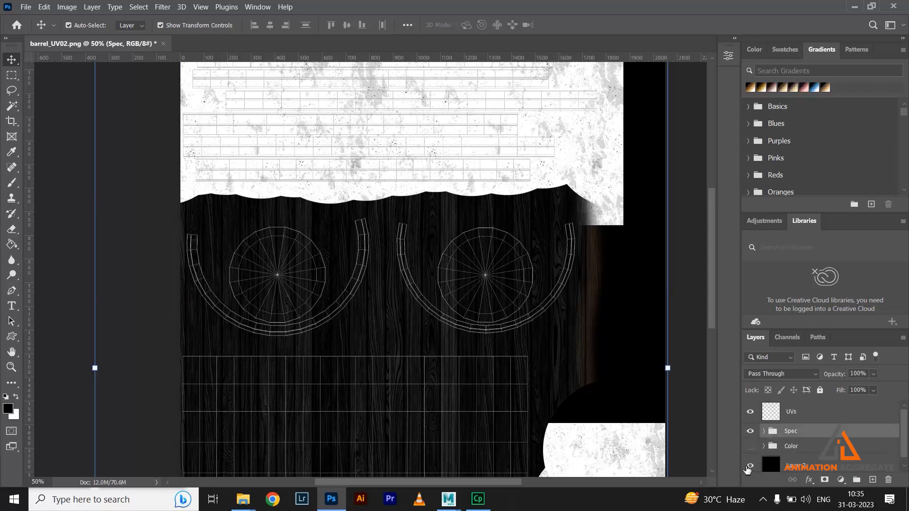
{"action": "left_click", "coordinate": [749, 411]}
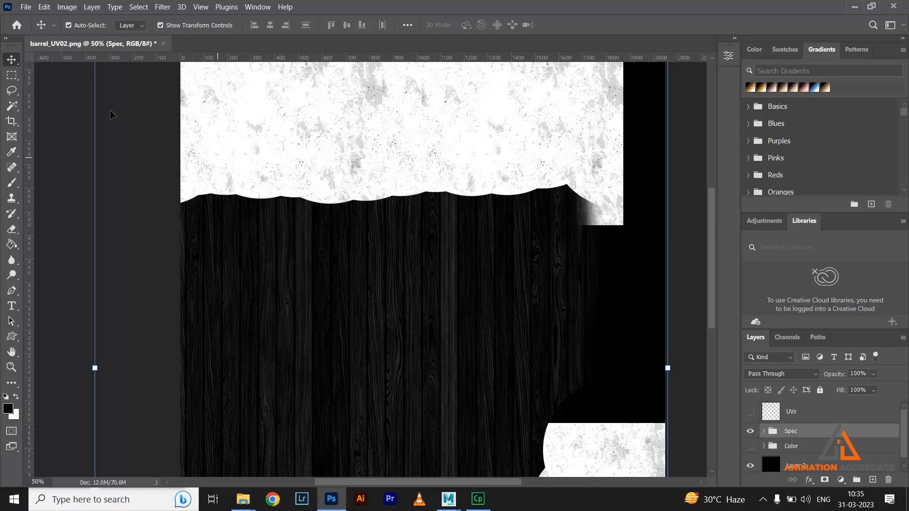
Step: Export the specular map as a JPG at quality 7, replacing barrel_Spe_mat.jpg in the sourceimages barrel folder
{"action": "left_click", "coordinate": [32, 9]}
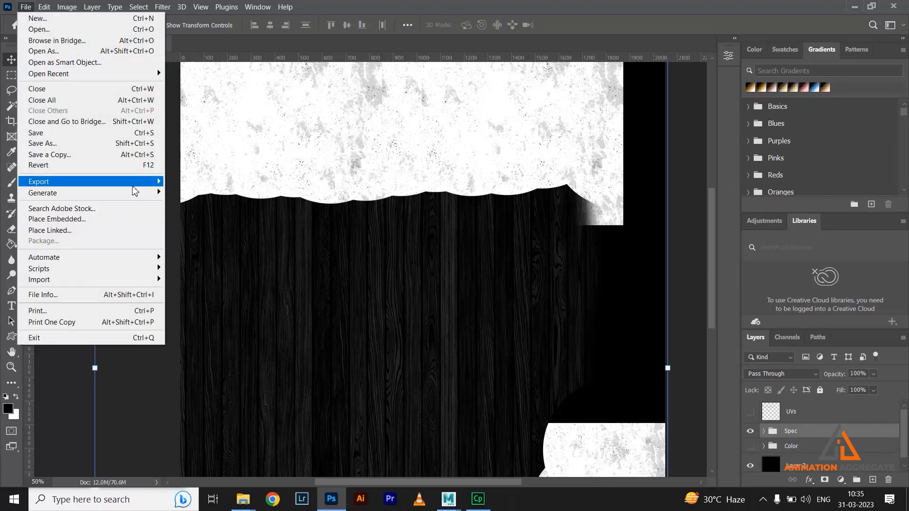
{"action": "mouse_move", "coordinate": [136, 182]}
{"action": "left_click", "coordinate": [192, 194]}
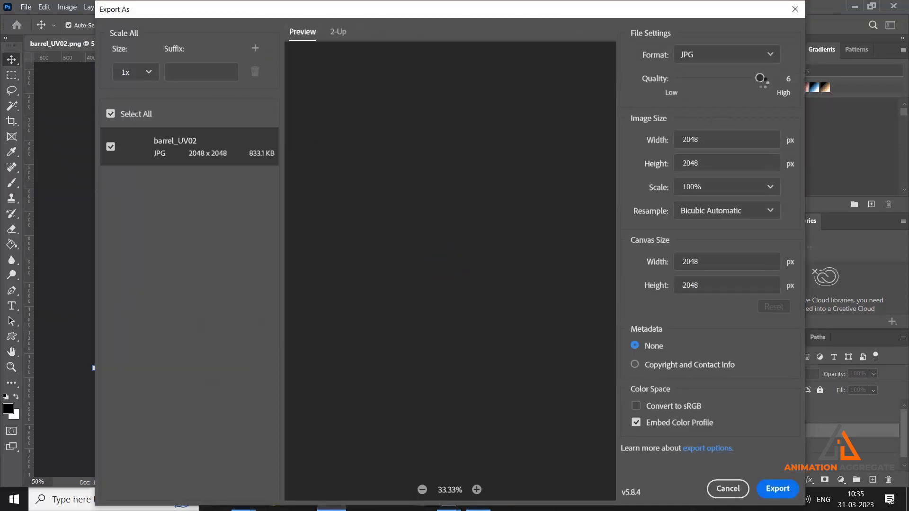
{"action": "left_click_drag", "start_coordinate": [807, 76], "coordinate": [808, 77]}
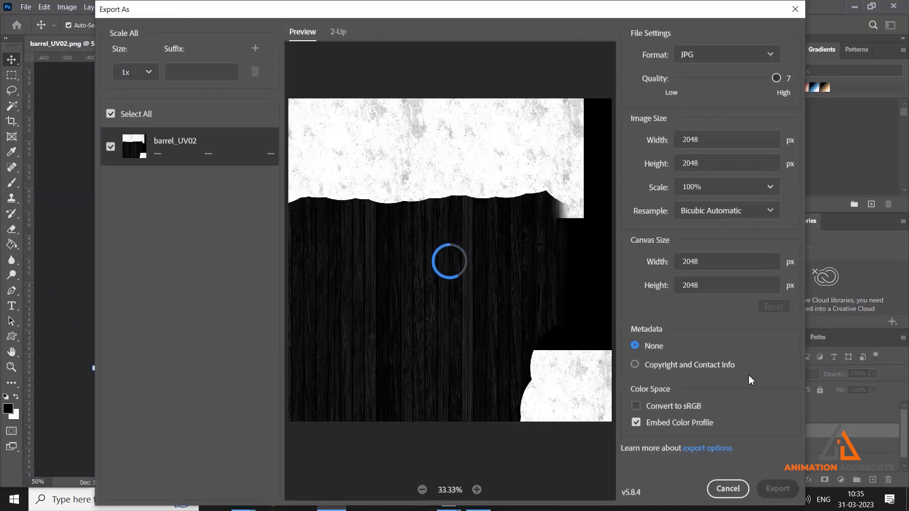
{"action": "left_click", "coordinate": [776, 488]}
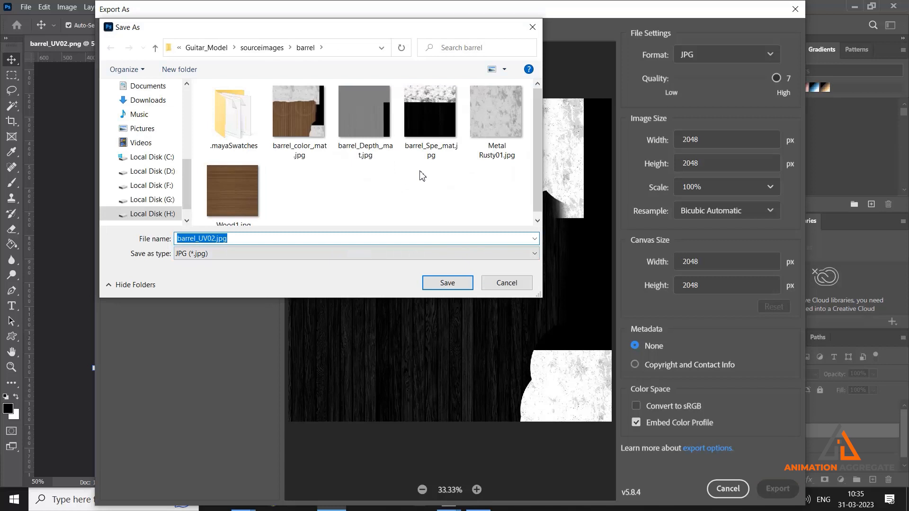
{"action": "left_click", "coordinate": [434, 122]}
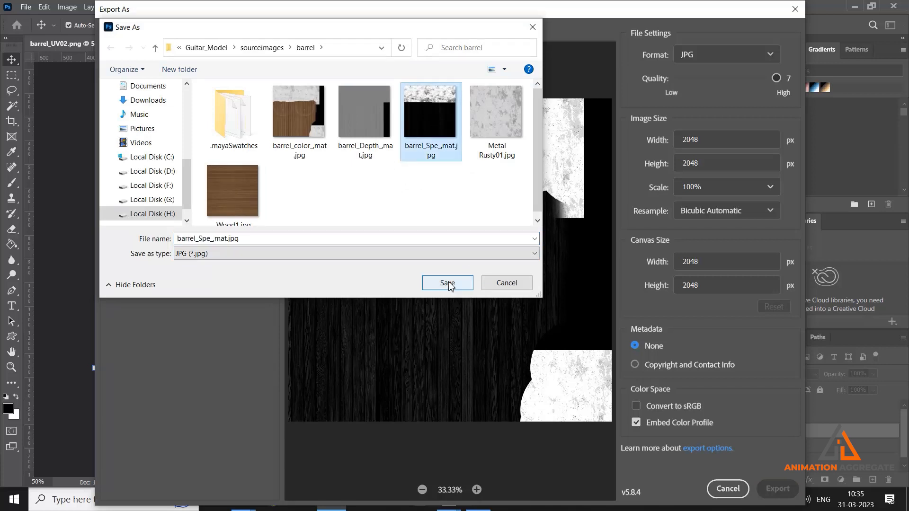
{"action": "left_click", "coordinate": [469, 281]}
{"action": "left_click", "coordinate": [482, 252]}
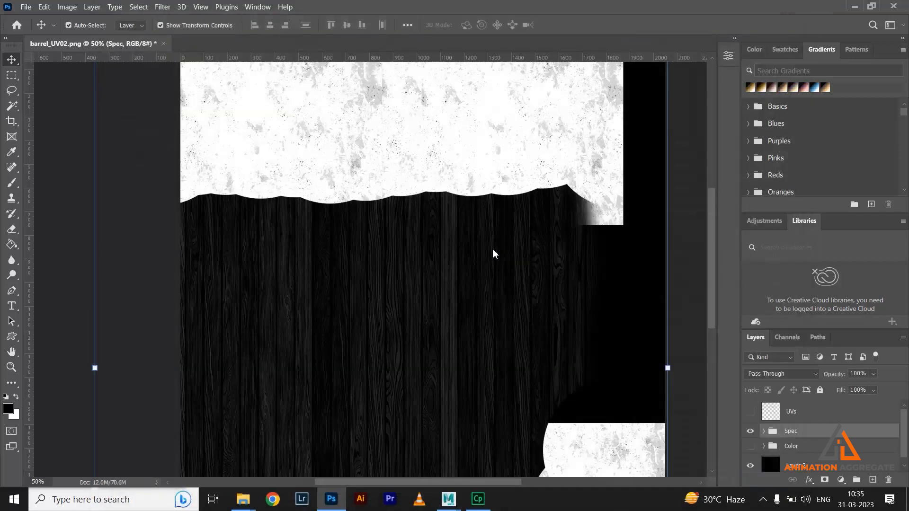
Step: Switch to Maya and connect a new File texture to the Specular Color of barrel_mat01 in Hypershade
{"action": "left_click", "coordinate": [855, 6]}
{"action": "left_click", "coordinate": [126, 481]}
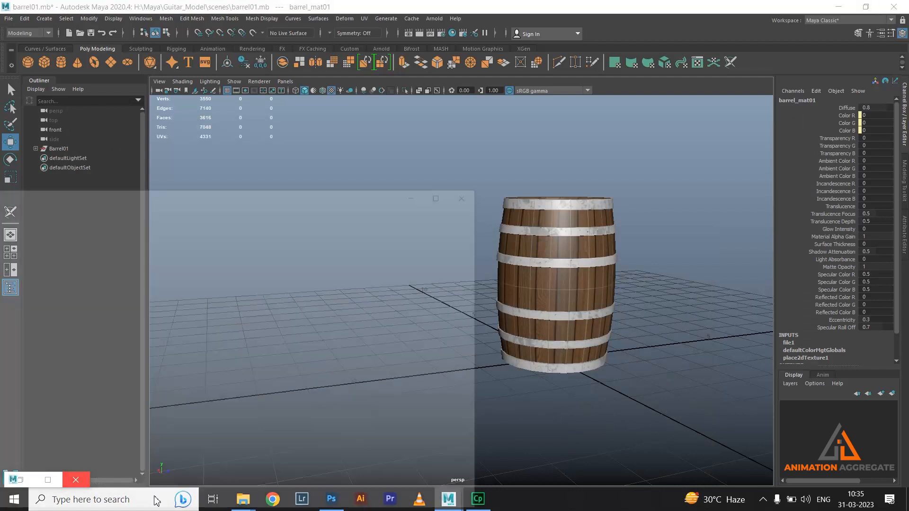
{"action": "left_click_drag", "start_coordinate": [199, 129], "coordinate": [405, 24]}
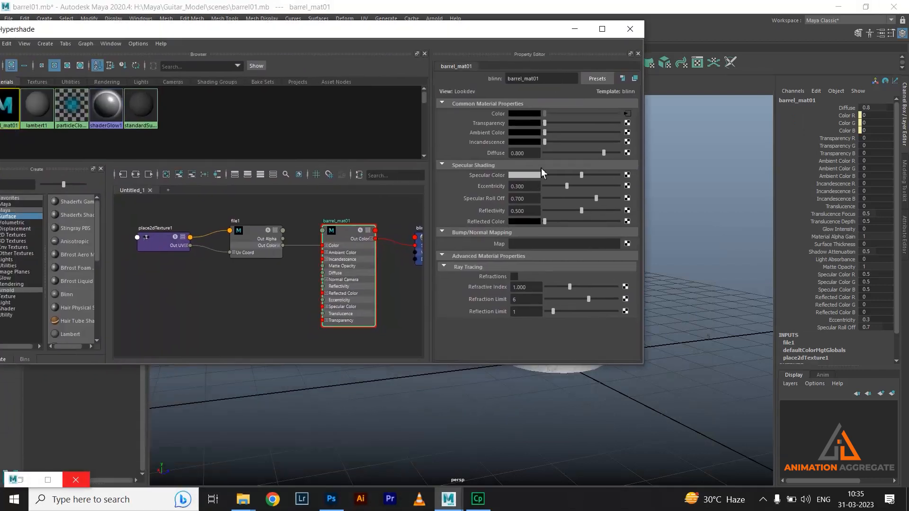
{"action": "left_click", "coordinate": [627, 175]}
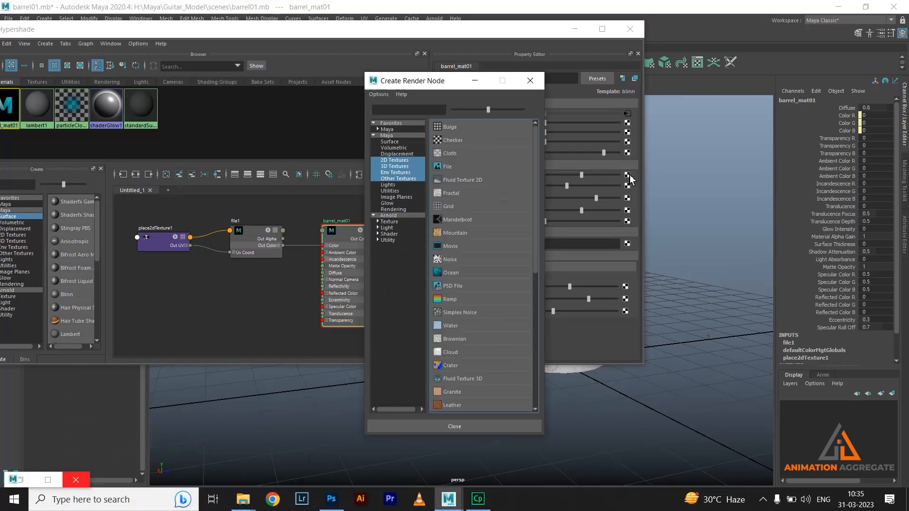
{"action": "left_click", "coordinate": [447, 167]}
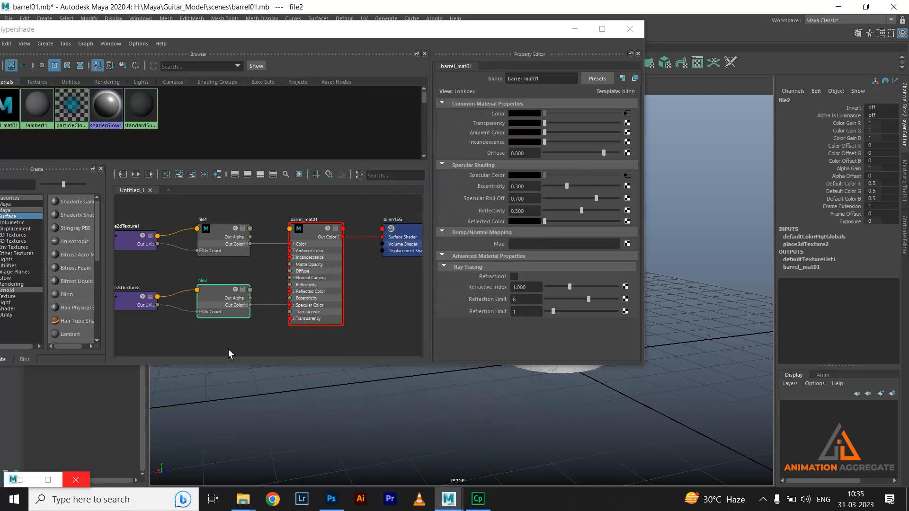
Step: Load barrel_Spe_mat.jpg from the sourceimages barrel folder into the file2 texture node and minimize Hypershade
{"action": "left_click", "coordinate": [242, 306]}
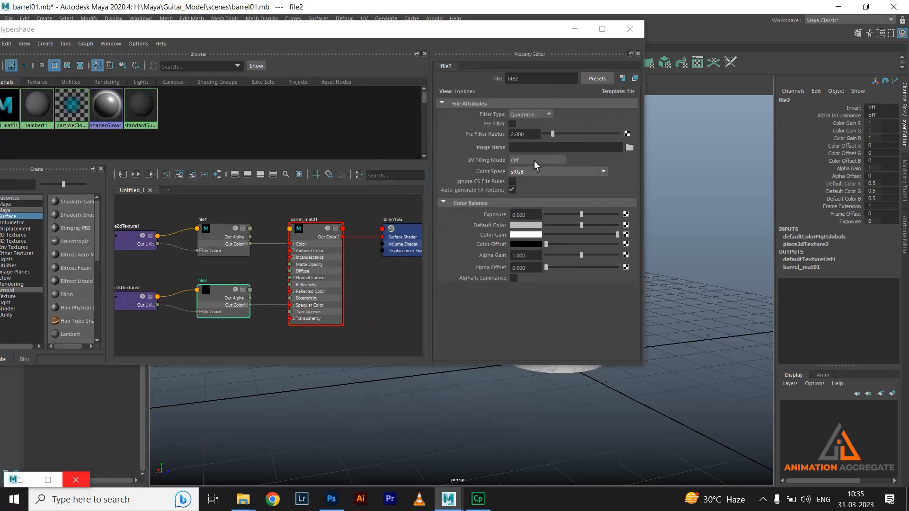
{"action": "left_click", "coordinate": [629, 147]}
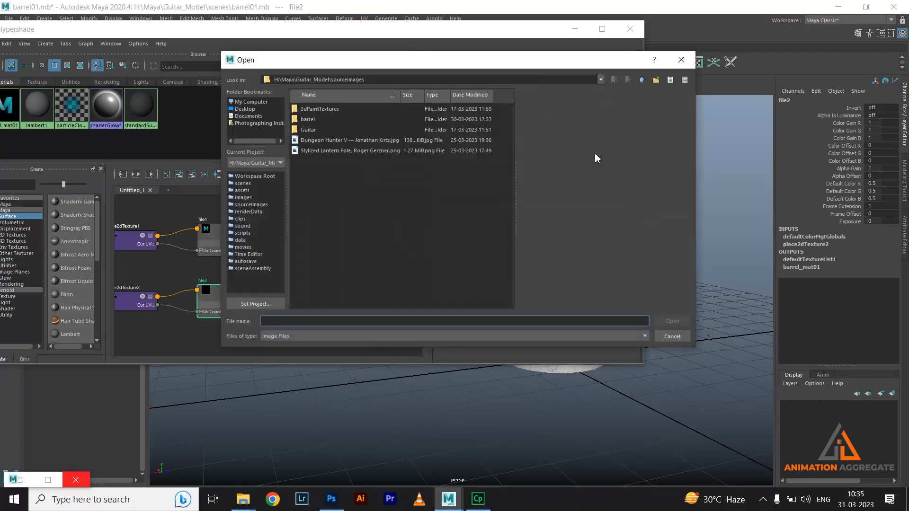
{"action": "left_click", "coordinate": [305, 119]}
{"action": "double_click", "coordinate": [305, 120]}
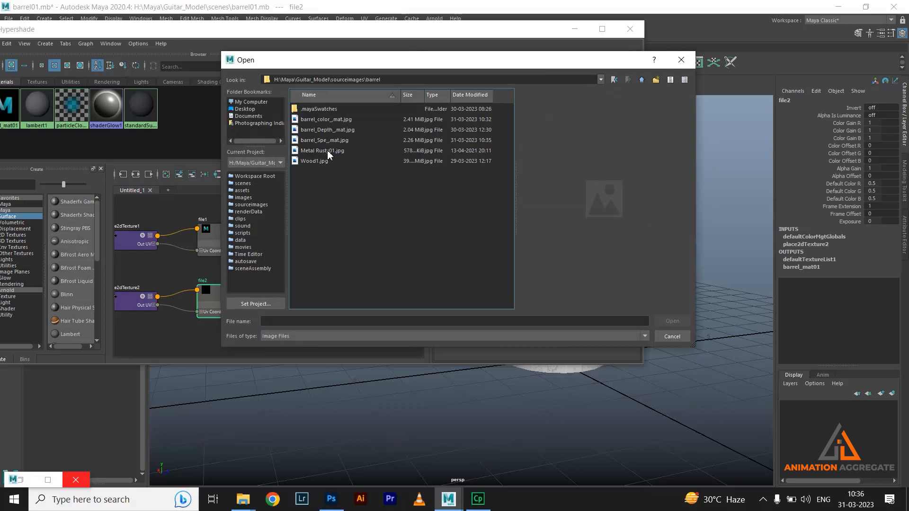
{"action": "left_click", "coordinate": [331, 140]}
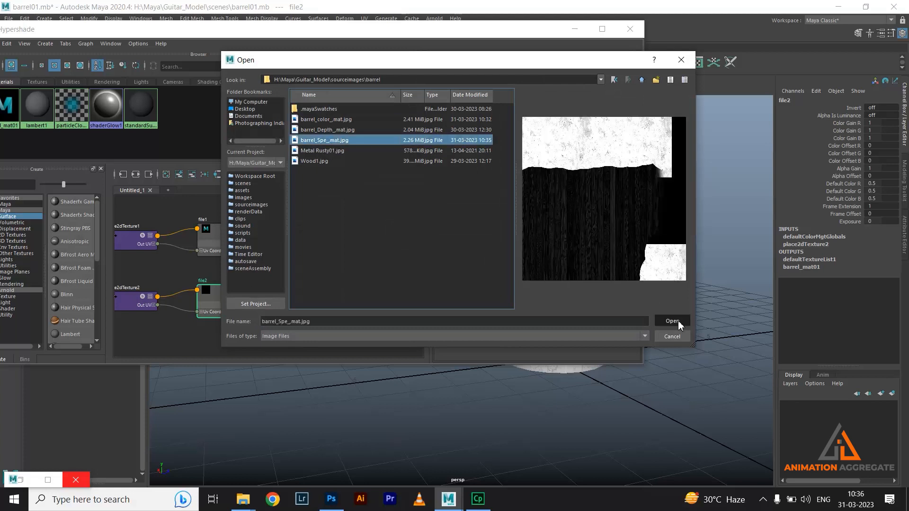
{"action": "left_click", "coordinate": [672, 321]}
{"action": "left_click", "coordinate": [575, 29]}
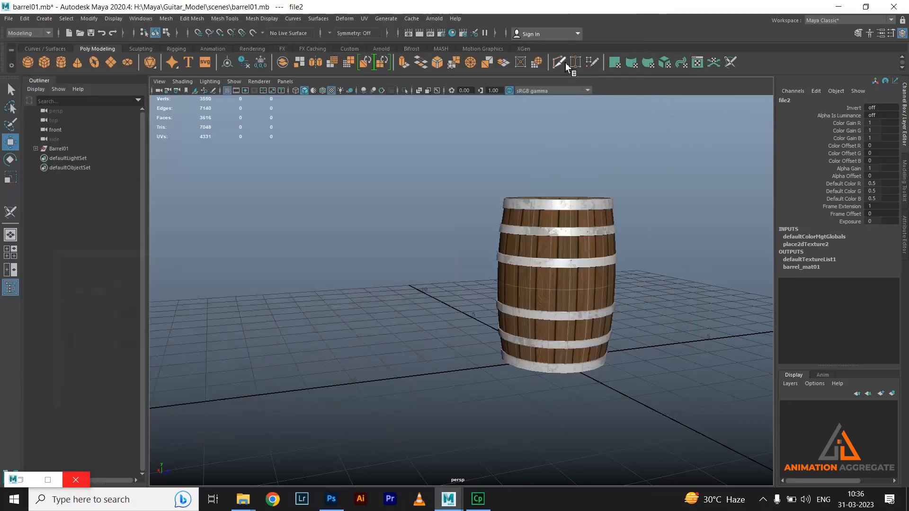
Step: Inspect the textured barrel and the attributes of barrel_mat01 in Hypershade, with the window moved clear of the model and minimized at the end
{"action": "left_click_drag", "start_coordinate": [603, 266], "coordinate": [559, 224], "text": "alt"}
{"action": "scroll", "coordinate": [559, 224], "scroll_direction": "down", "scroll_amount": 2}
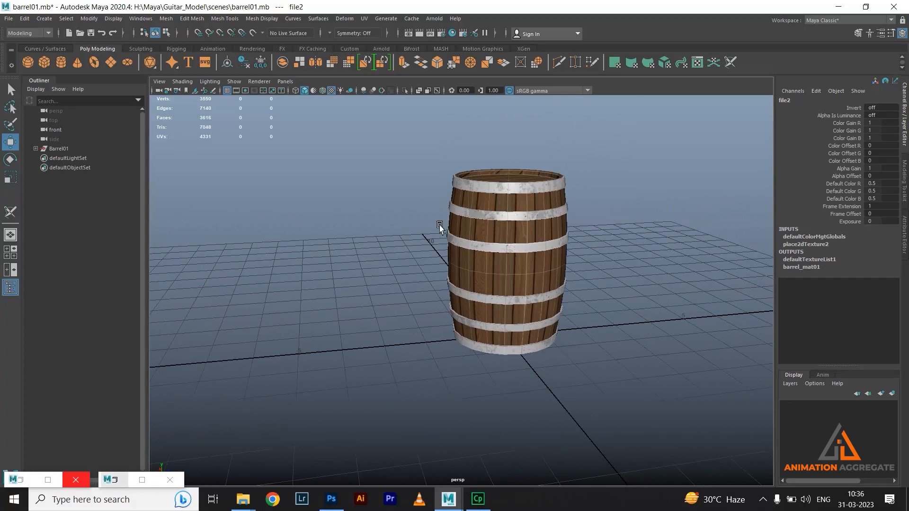
{"action": "left_click", "coordinate": [118, 480]}
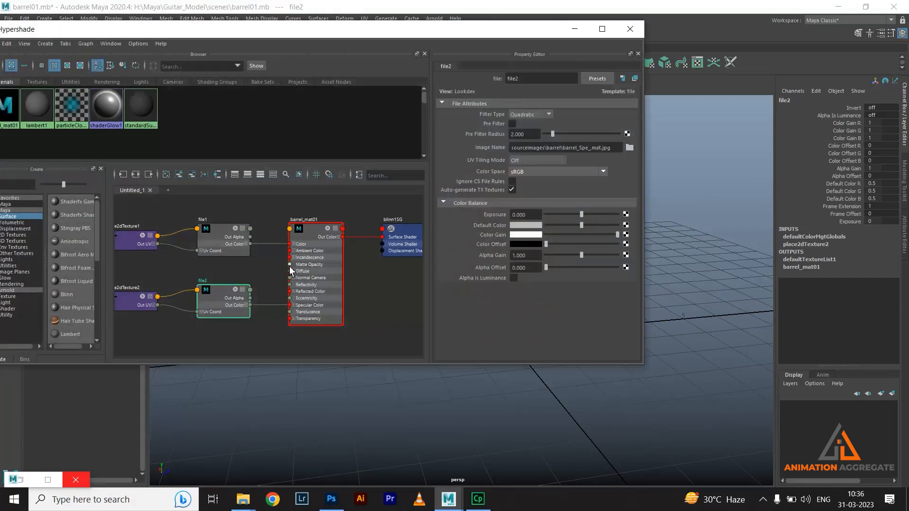
{"action": "left_click", "coordinate": [336, 259]}
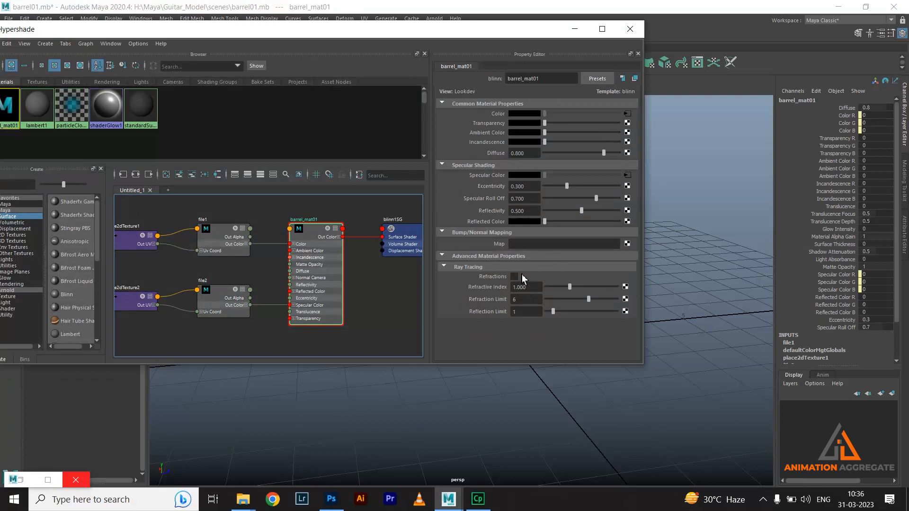
{"action": "left_click_drag", "start_coordinate": [519, 31], "coordinate": [443, 268]}
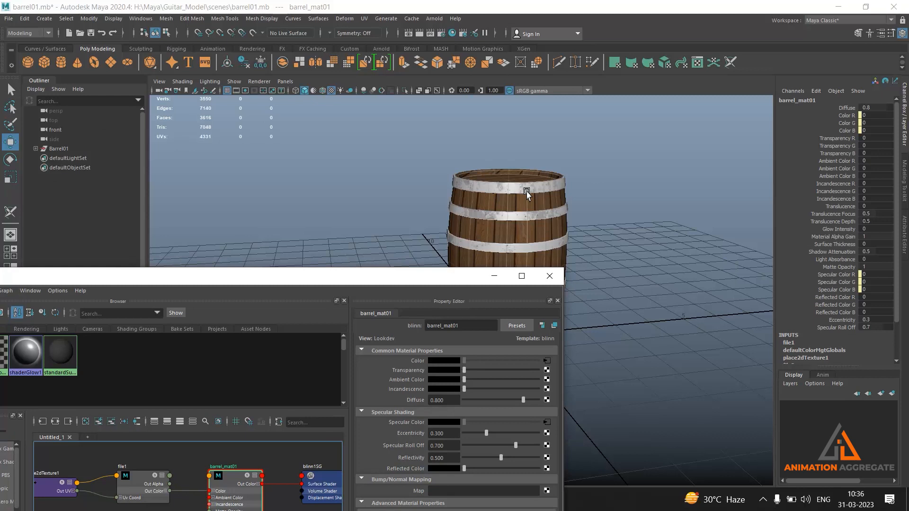
{"action": "left_click_drag", "start_coordinate": [379, 278], "coordinate": [333, 131]}
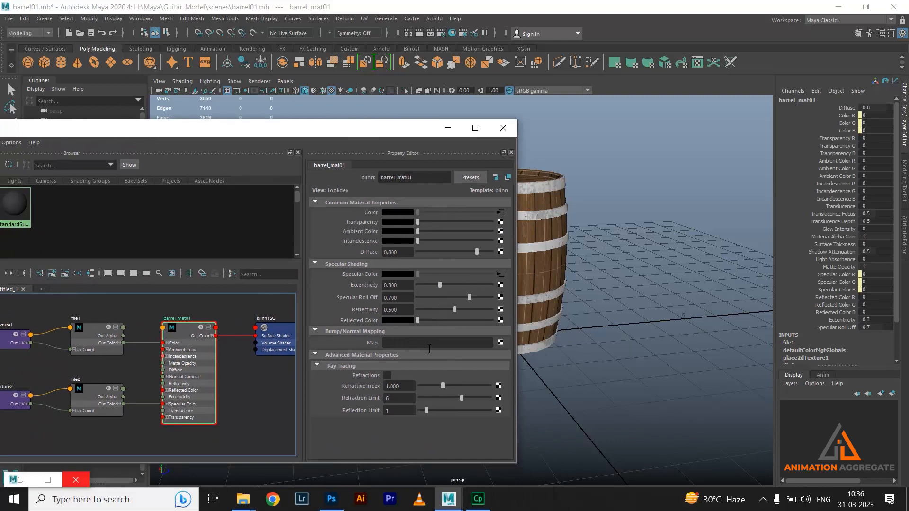
{"action": "left_click", "coordinate": [448, 128]}
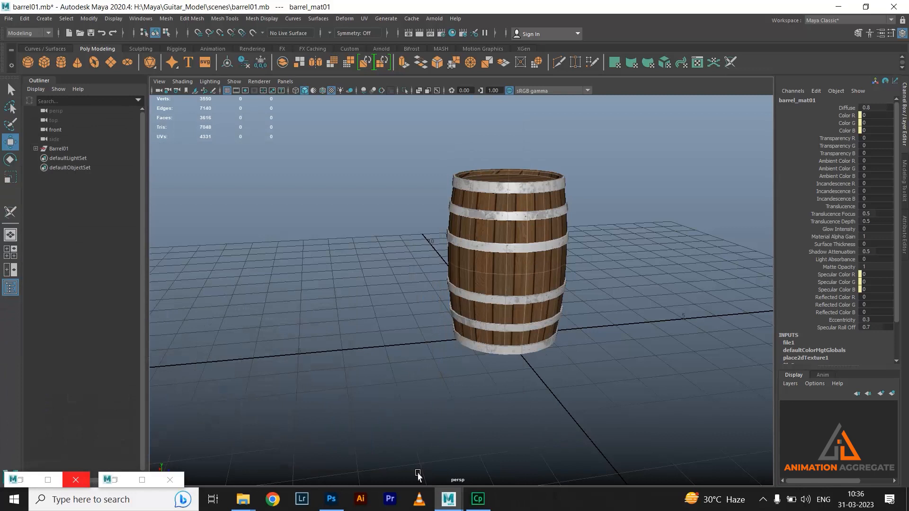
Step: Switch to Photoshop, hide the Spec group, duplicate the Color group and rename the copy Depth
{"action": "left_click", "coordinate": [331, 499]}
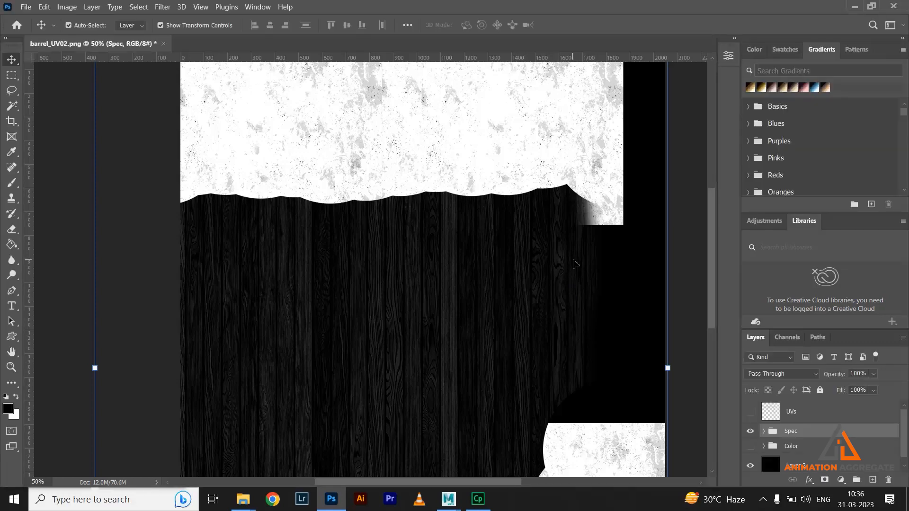
{"action": "left_click", "coordinate": [750, 430]}
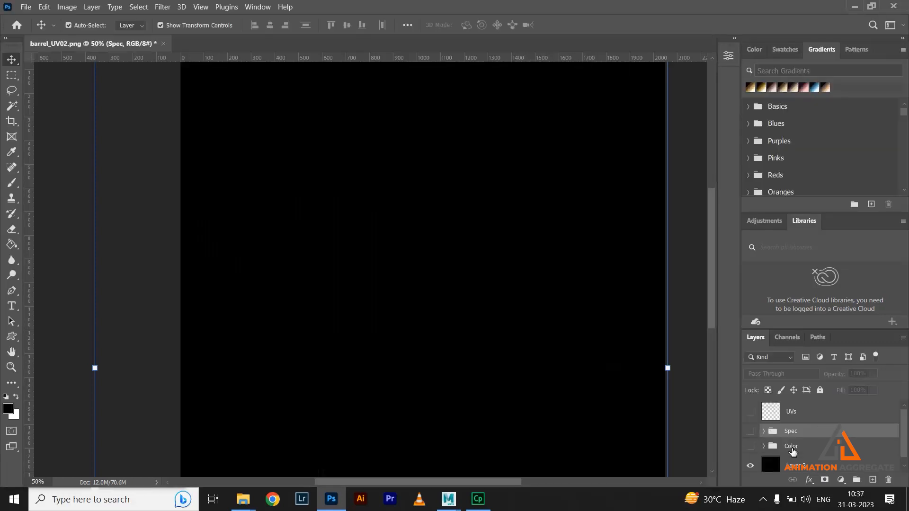
{"action": "left_click", "coordinate": [824, 447]}
{"action": "key", "text": "ctrl+j"}
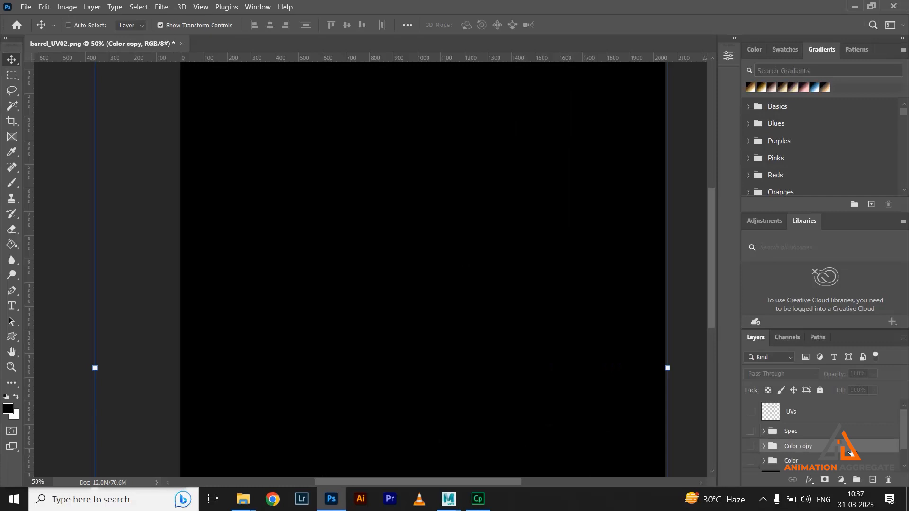
{"action": "double_click", "coordinate": [799, 446]}
{"action": "type", "text": "Depth"}
{"action": "key", "text": "Return"}
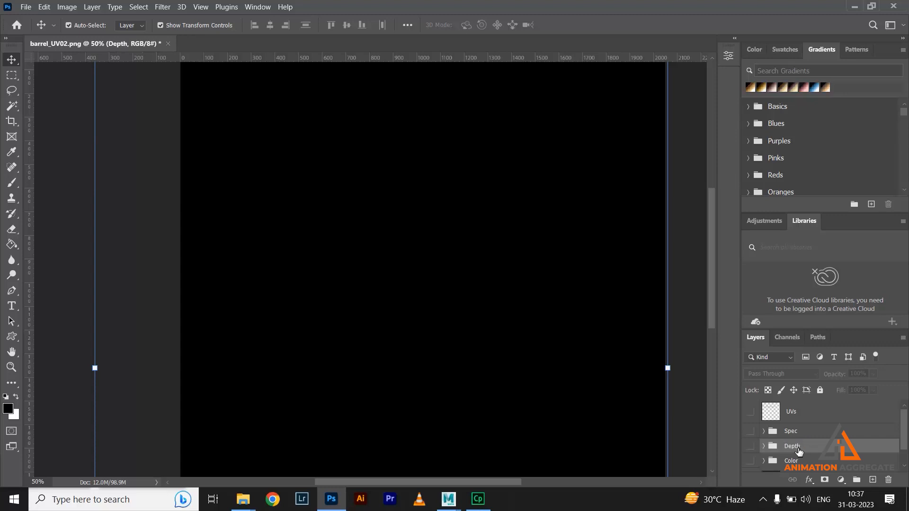
Step: Show and expand the Depth group and apply a High Pass filter with a 6.0 pixel radius to its Wood1 layer
{"action": "left_click", "coordinate": [750, 446]}
{"action": "left_click", "coordinate": [764, 447]}
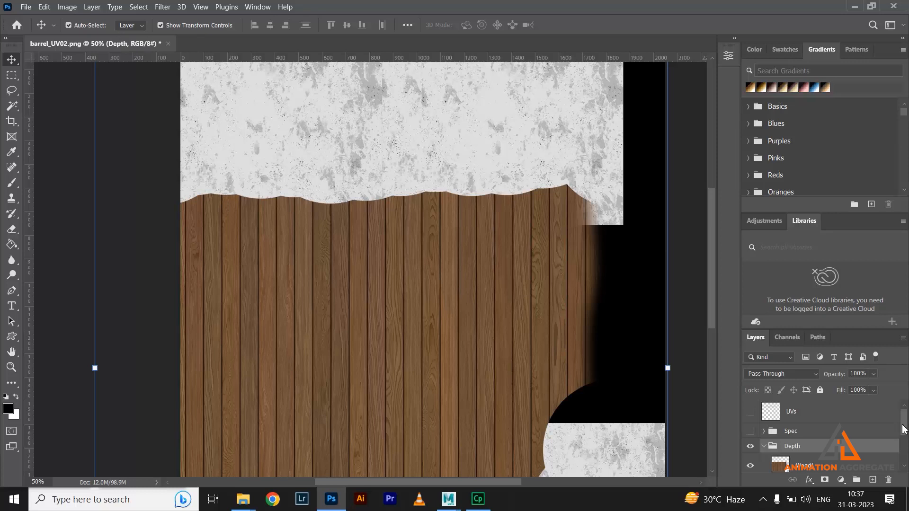
{"action": "left_click_drag", "start_coordinate": [904, 429], "coordinate": [905, 443]}
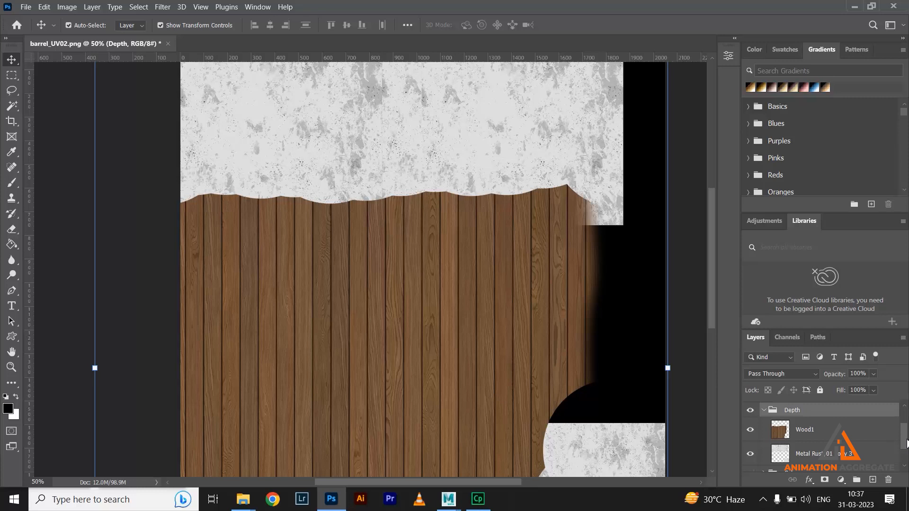
{"action": "left_click", "coordinate": [805, 431]}
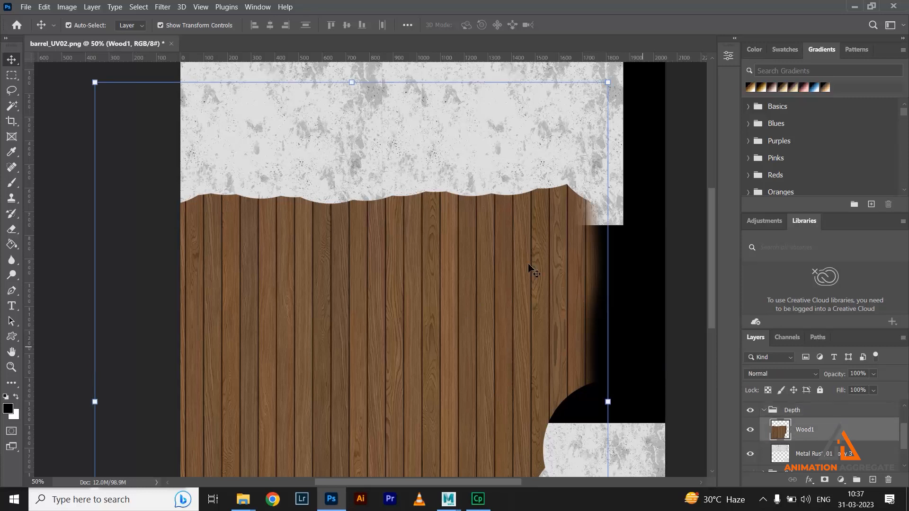
{"action": "left_click", "coordinate": [162, 7]}
{"action": "mouse_move", "coordinate": [272, 246]}
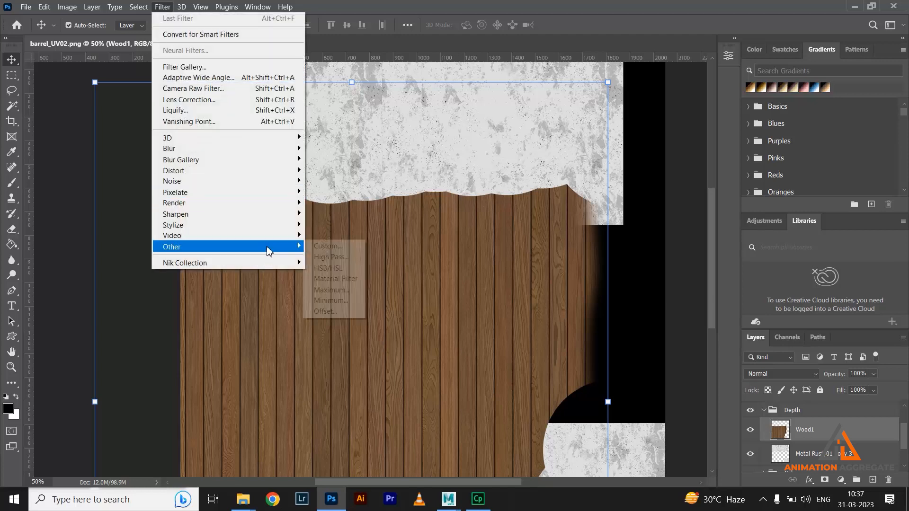
{"action": "left_click", "coordinate": [326, 257]}
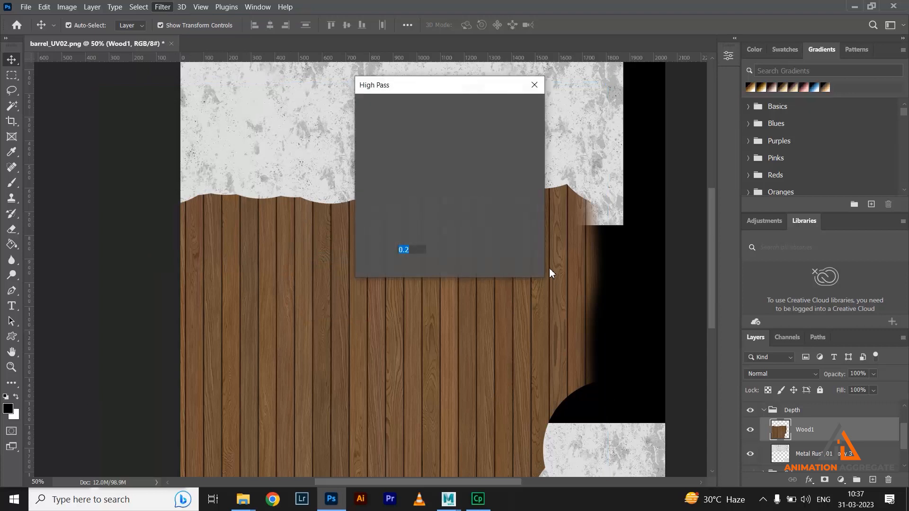
{"action": "left_click_drag", "start_coordinate": [366, 269], "coordinate": [398, 271]}
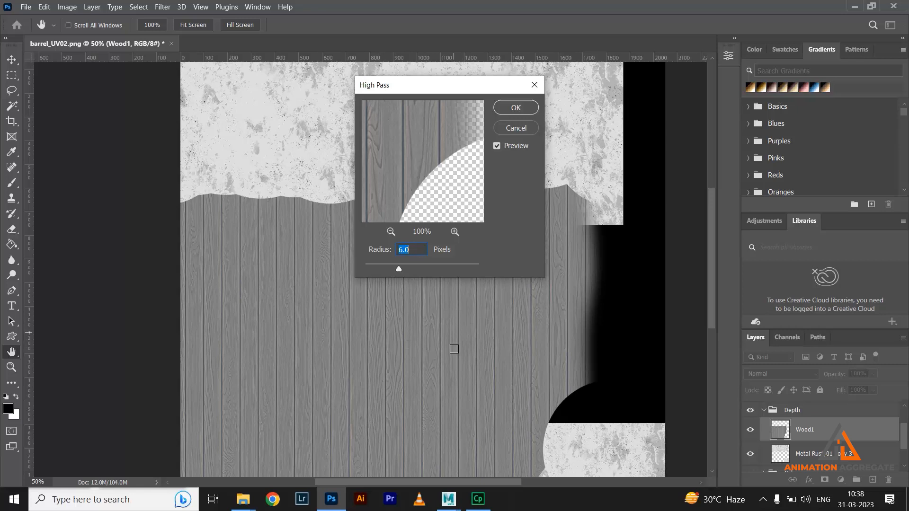
{"action": "left_click", "coordinate": [534, 85]}
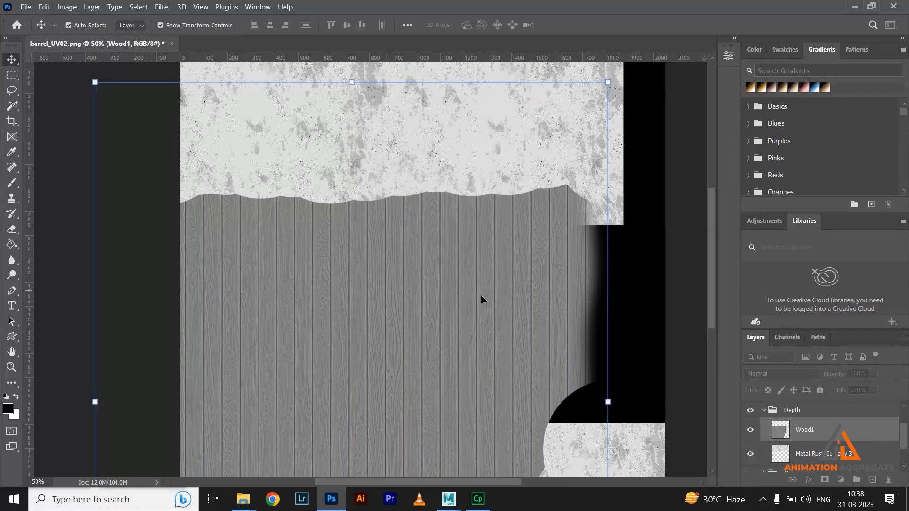
Step: Apply a High Pass filter with a radius well below 6 pixels to the Metal Rusty01 copy 3 layer in the Depth group
{"action": "left_click", "coordinate": [824, 460]}
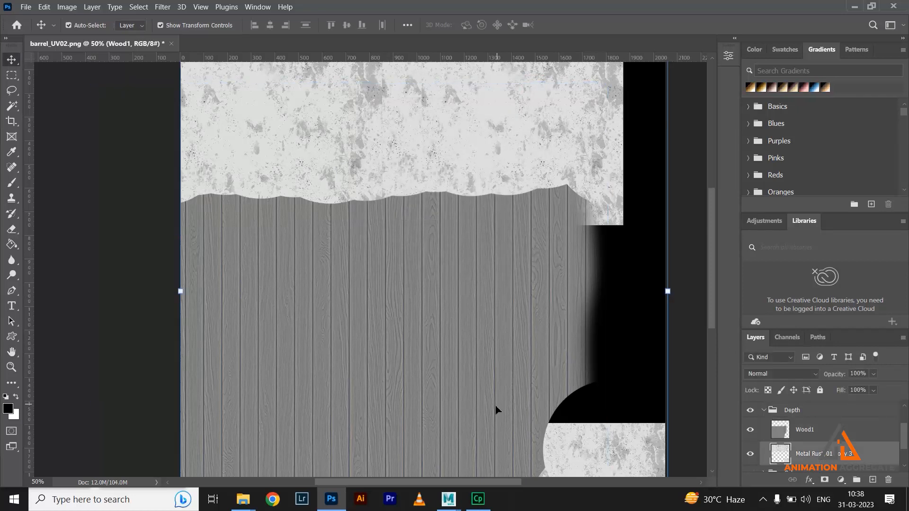
{"action": "left_click", "coordinate": [163, 6]}
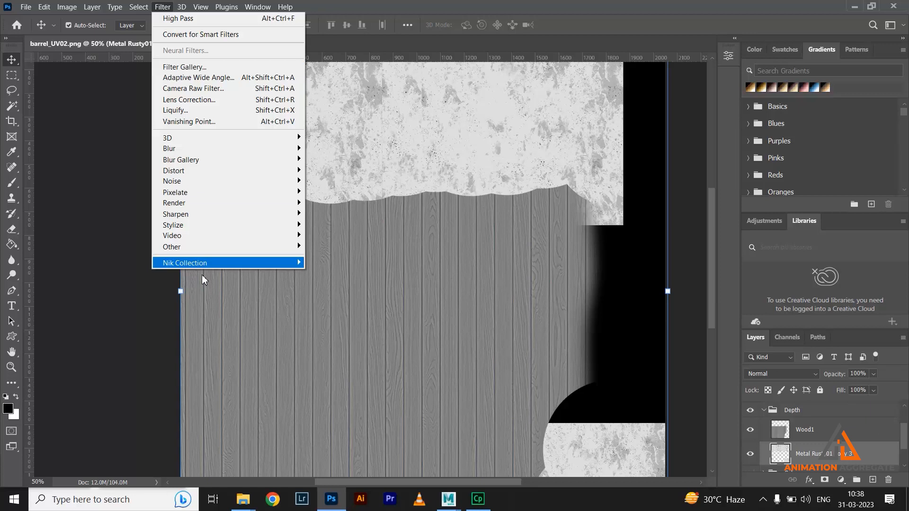
{"action": "mouse_move", "coordinate": [282, 247]}
{"action": "left_click", "coordinate": [330, 257]}
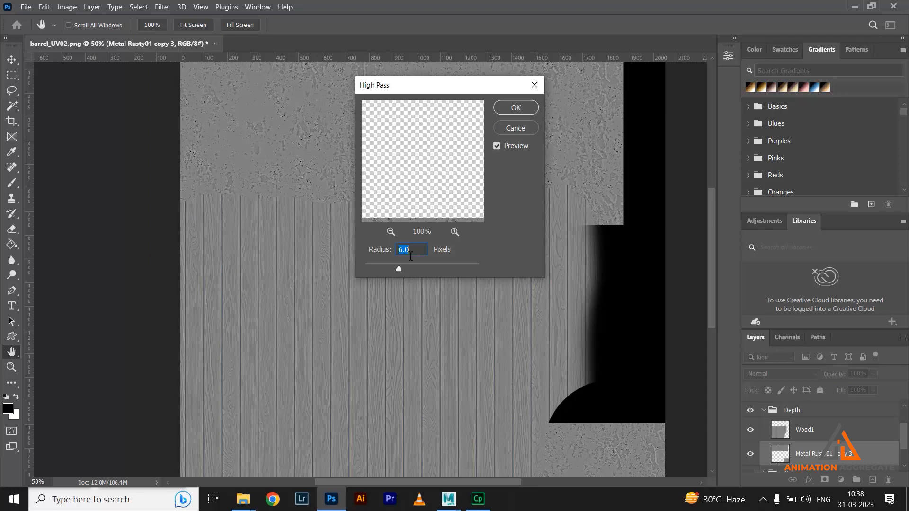
{"action": "left_click_drag", "start_coordinate": [384, 268], "coordinate": [373, 268]}
{"action": "left_click", "coordinate": [371, 269]}
{"action": "left_click", "coordinate": [527, 111]}
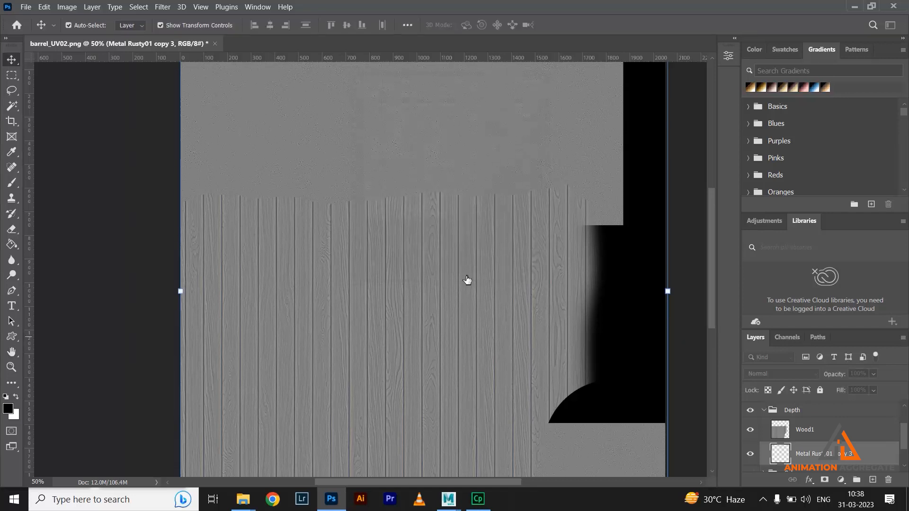
Step: Export the depth map as a JPG at quality 7, replacing barrel_Depth_mat.jpg in the sourceimages barrel folder
{"action": "left_click", "coordinate": [27, 7]}
{"action": "mouse_move", "coordinate": [111, 182]}
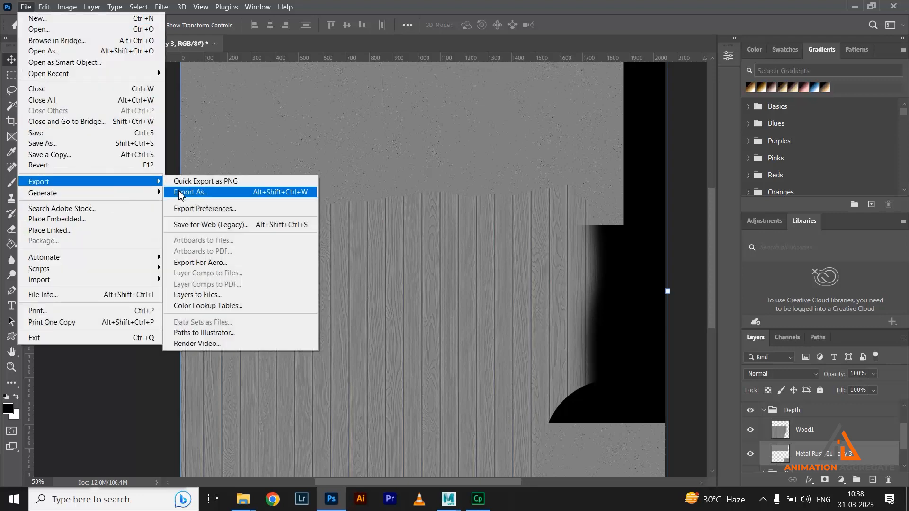
{"action": "left_click", "coordinate": [180, 193]}
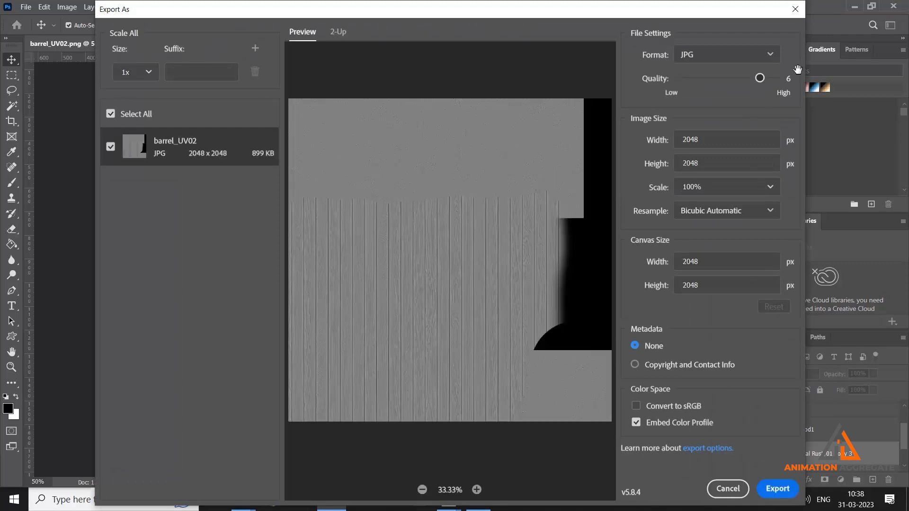
{"action": "left_click_drag", "start_coordinate": [798, 70], "coordinate": [798, 71]}
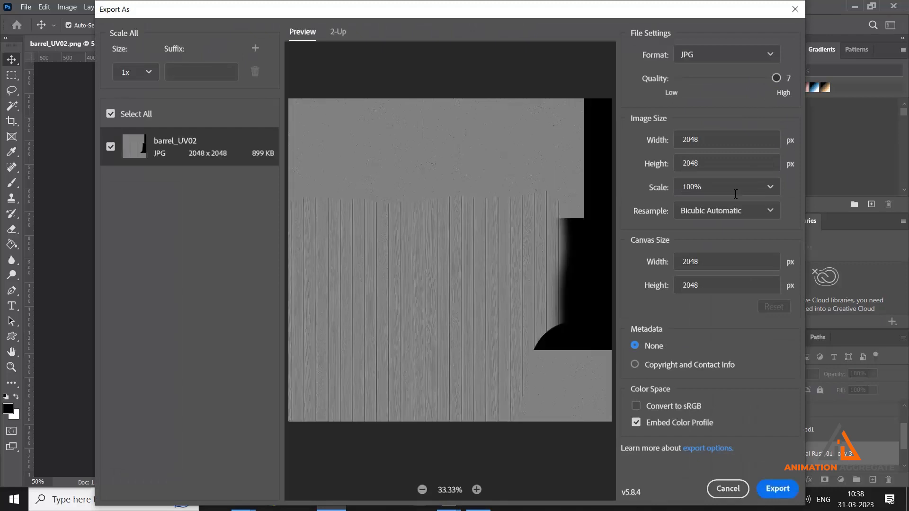
{"action": "left_click", "coordinate": [780, 491]}
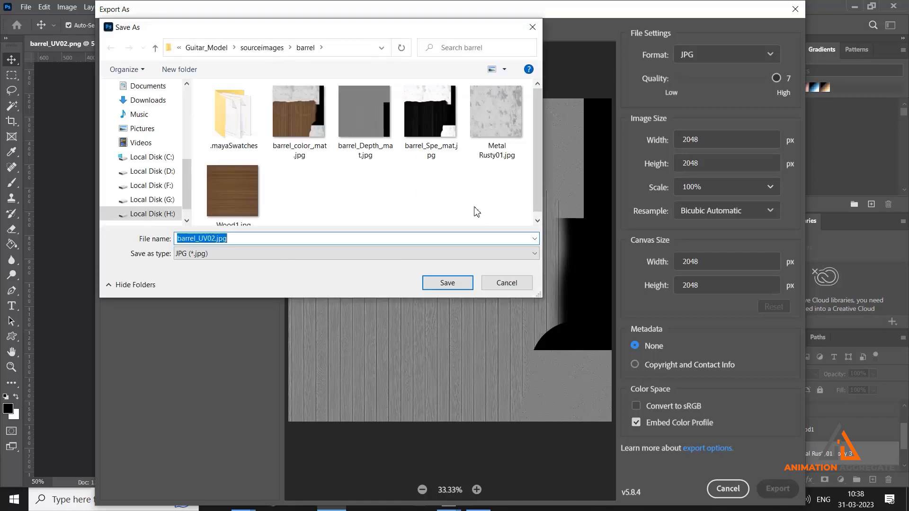
{"action": "left_click", "coordinate": [374, 158]}
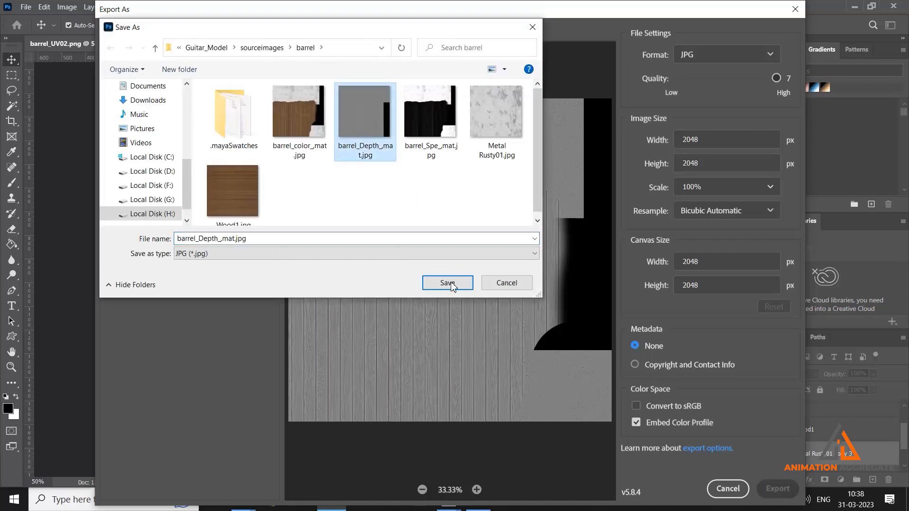
{"action": "left_click", "coordinate": [448, 283]}
{"action": "left_click", "coordinate": [483, 252]}
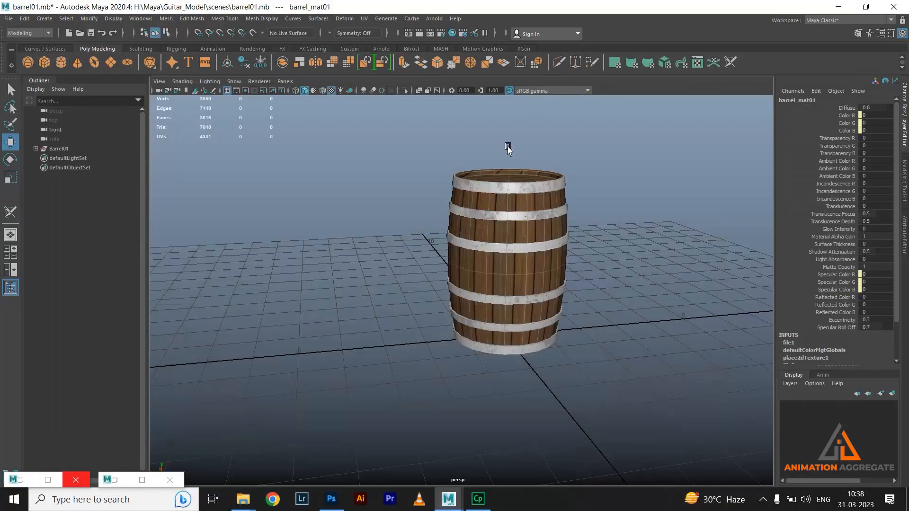
Step: Switch to Maya and connect a new File texture to the Bump/Normal Mapping of barrel_mat01 in Hypershade
{"action": "double_click", "coordinate": [119, 480]}
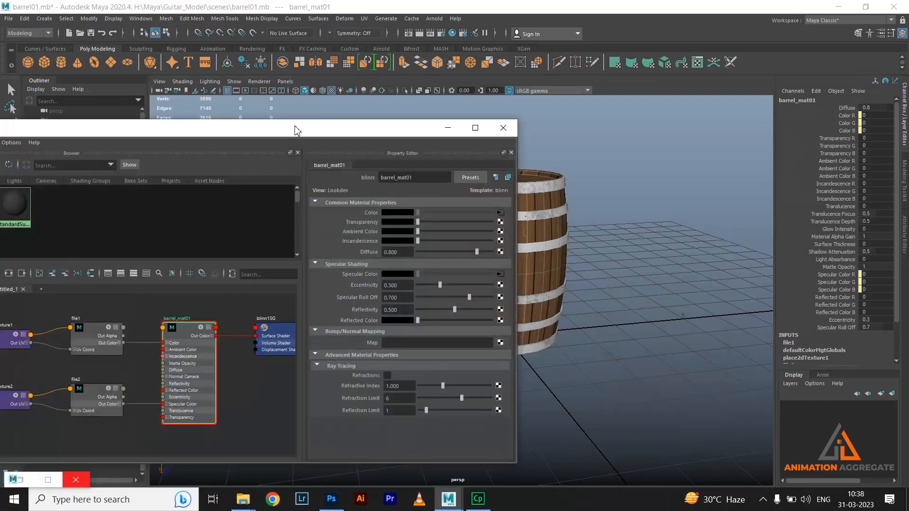
{"action": "left_click_drag", "start_coordinate": [295, 127], "coordinate": [458, 65]}
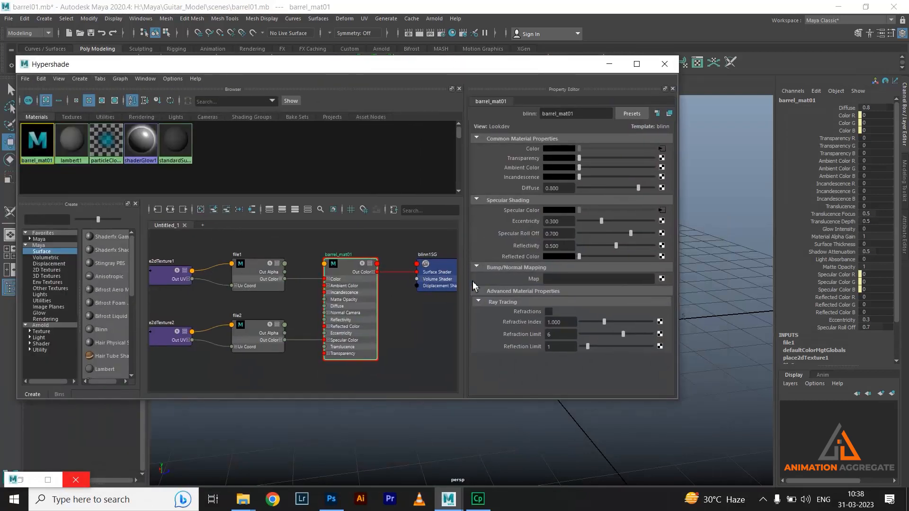
{"action": "left_click", "coordinate": [661, 278]}
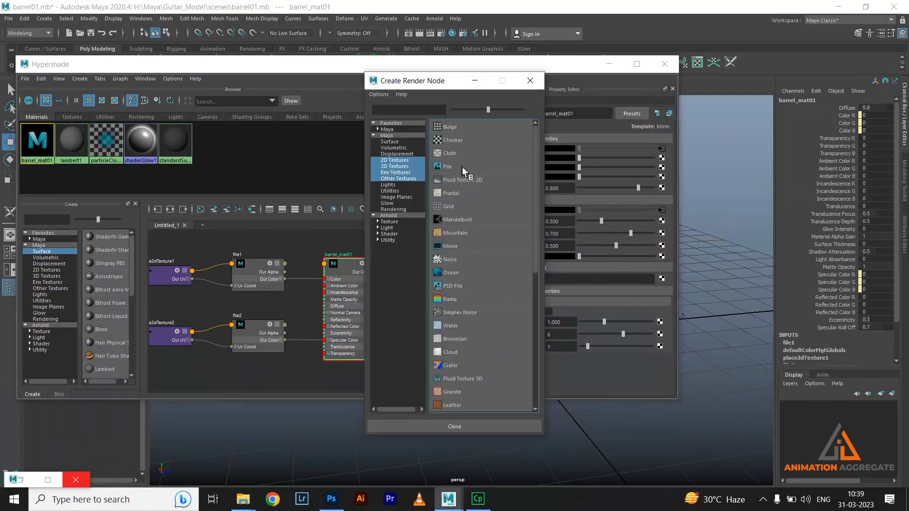
{"action": "left_click", "coordinate": [461, 166]}
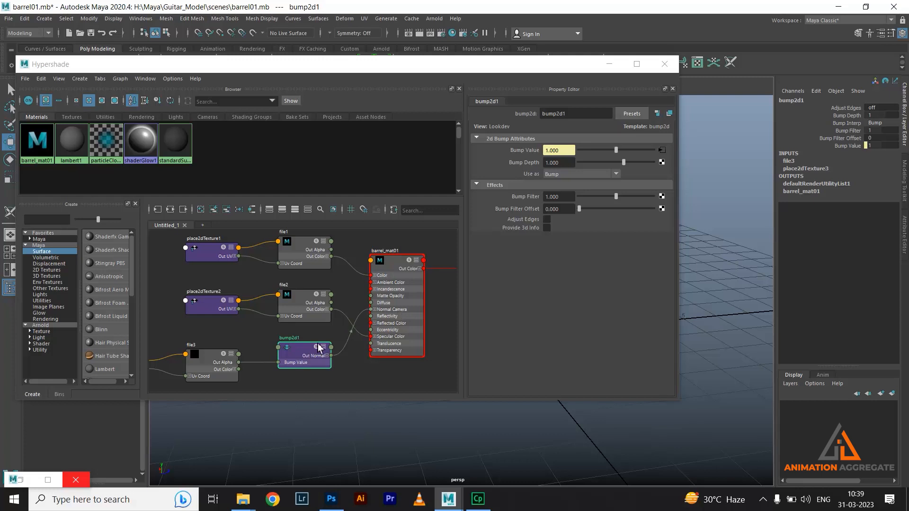
Step: Load barrel_Depth_mat.jpg from the sourceimages barrel folder as the image of the file3 texture node
{"action": "left_click", "coordinate": [229, 382]}
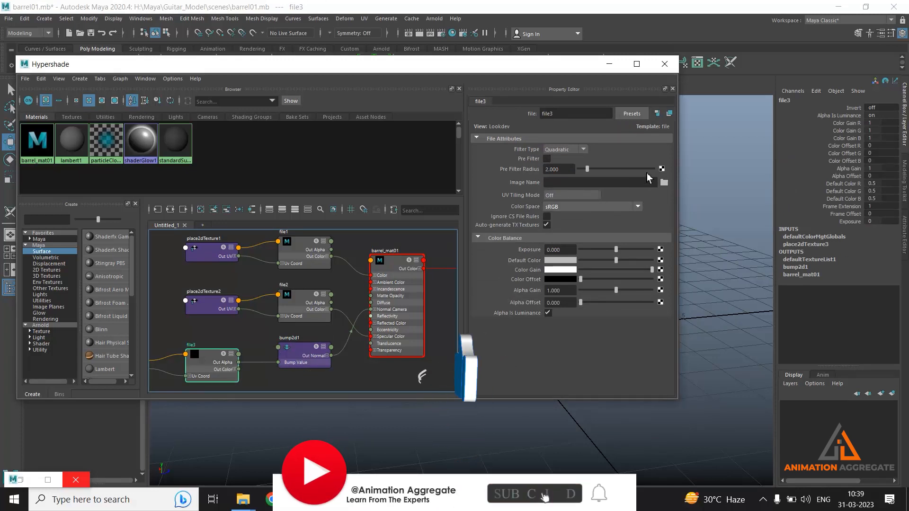
{"action": "left_click", "coordinate": [664, 182]}
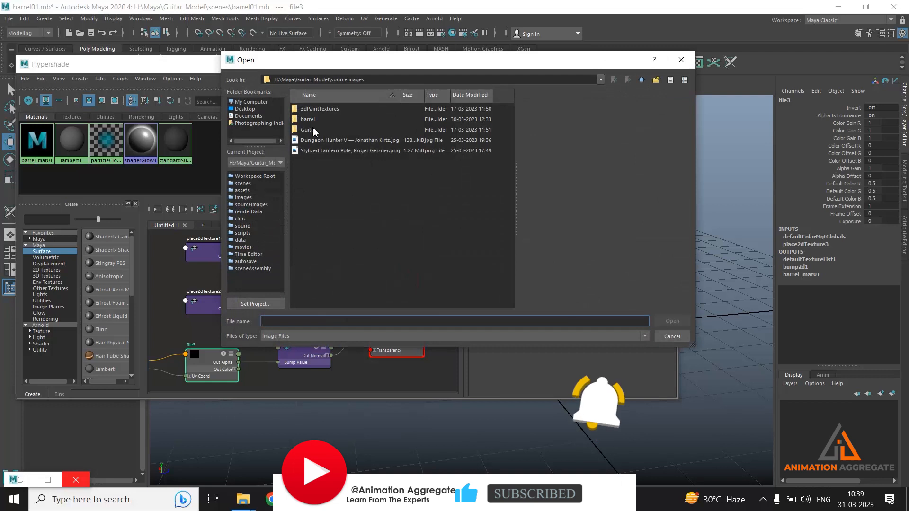
{"action": "left_click", "coordinate": [302, 121]}
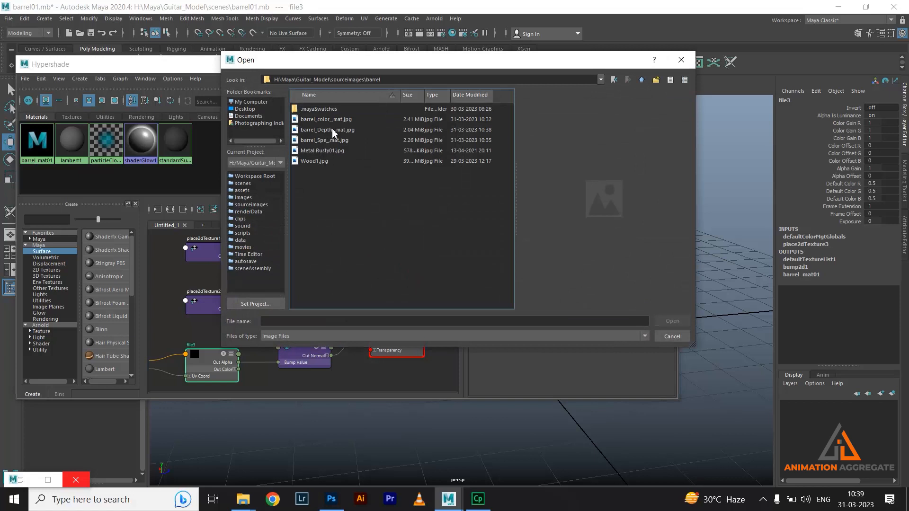
{"action": "left_click", "coordinate": [331, 129]}
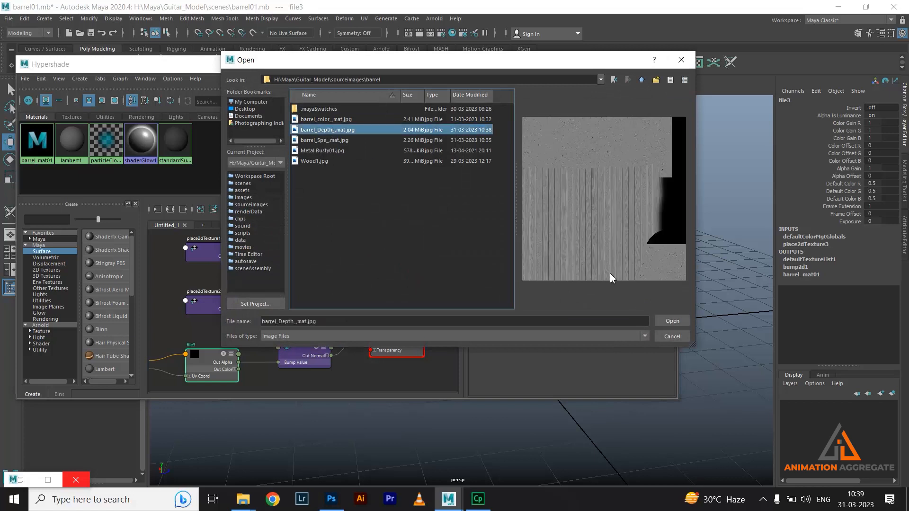
{"action": "left_click", "coordinate": [672, 321]}
Step: Examine the barrel's bump in the viewport and review the depth map in Photoshop and the exported maps in the barrel folder
{"action": "left_click", "coordinate": [636, 69]}
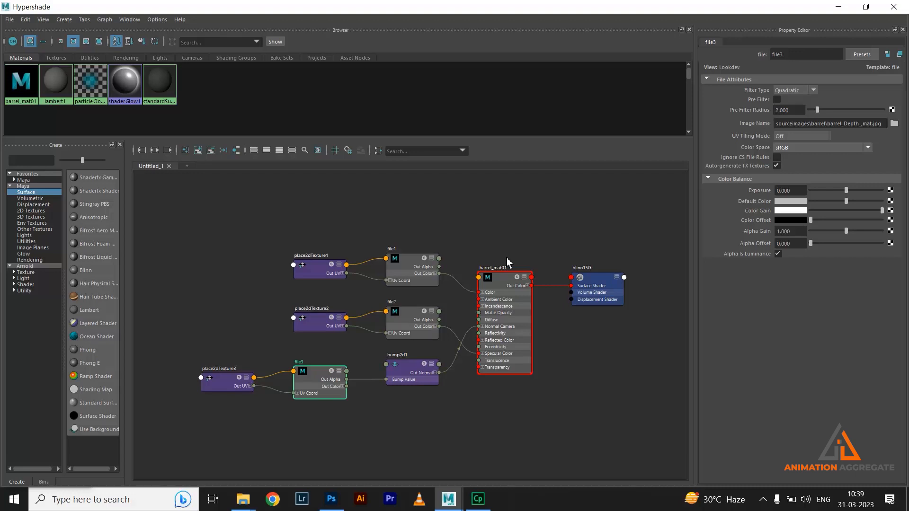
{"action": "left_click", "coordinate": [876, 6]}
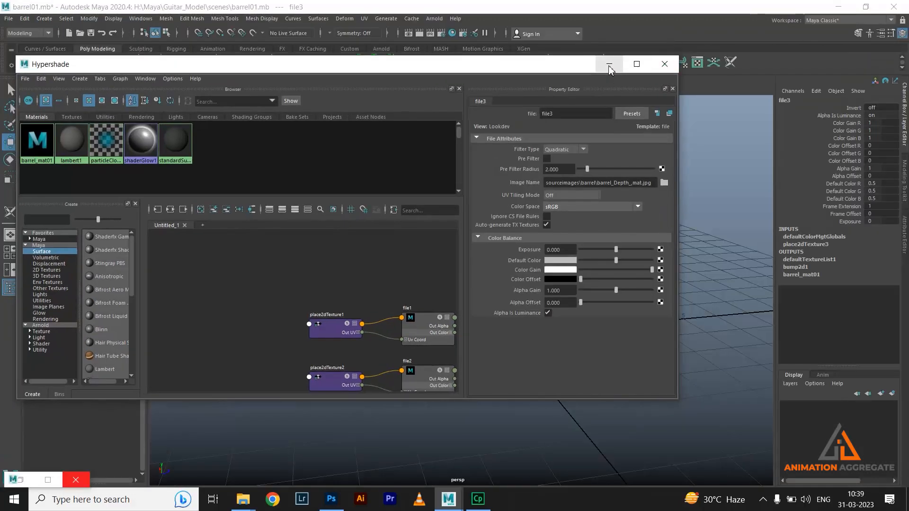
{"action": "left_click", "coordinate": [665, 63]}
{"action": "left_click_drag", "start_coordinate": [574, 239], "coordinate": [525, 272], "text": "alt"}
{"action": "right_click_drag", "start_coordinate": [494, 219], "coordinate": [506, 230], "text": "alt"}
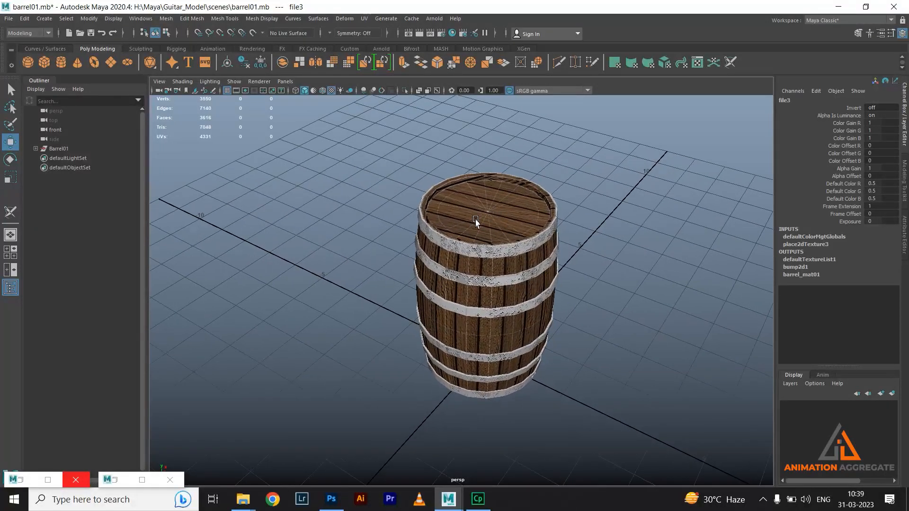
{"action": "left_click", "coordinate": [333, 506]}
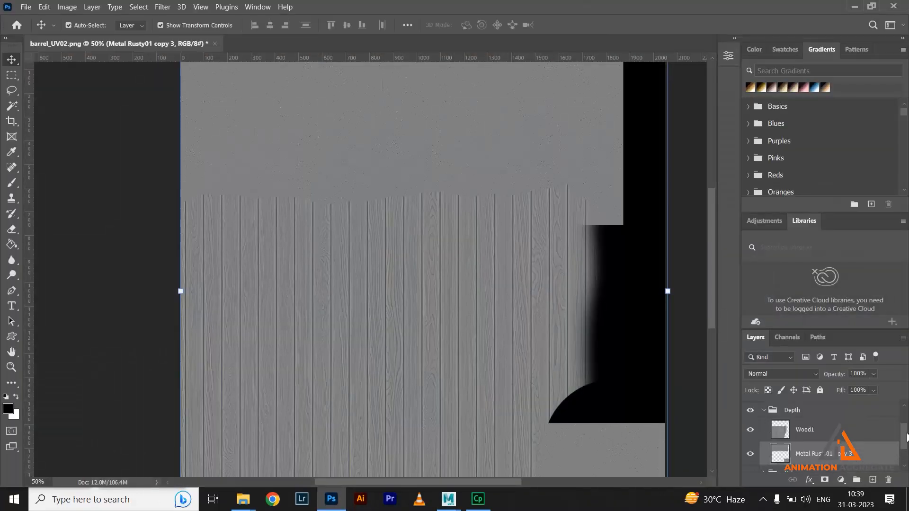
{"action": "left_click_drag", "start_coordinate": [906, 436], "coordinate": [904, 417]}
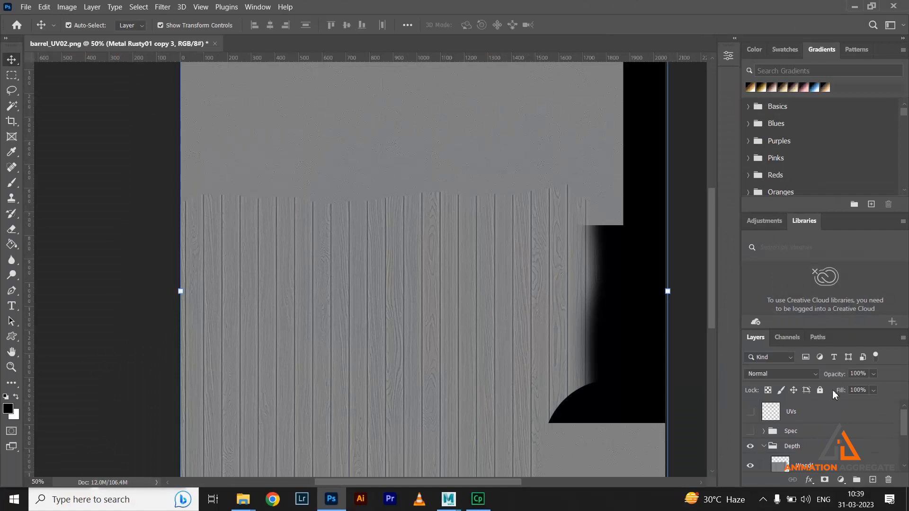
{"action": "mouse_move", "coordinate": [243, 499]}
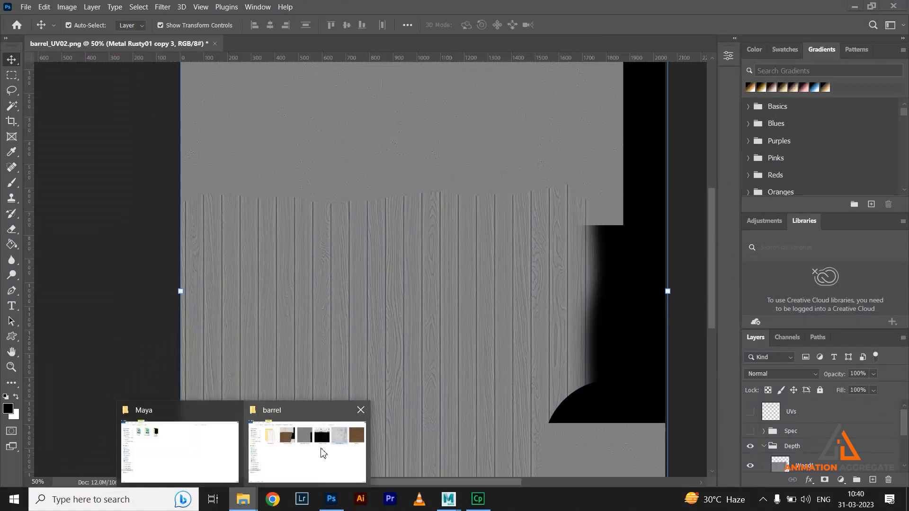
{"action": "left_click", "coordinate": [321, 453]}
{"action": "left_click", "coordinate": [418, 279]}
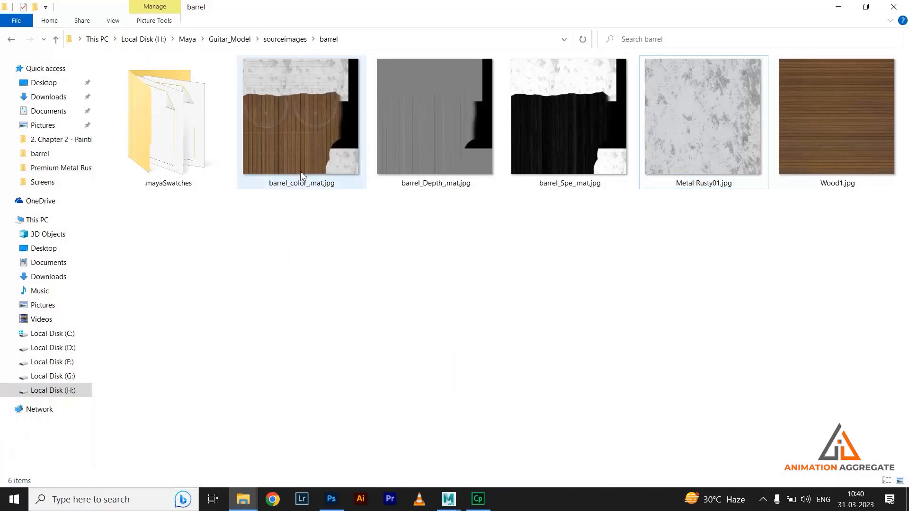
{"action": "left_click", "coordinate": [278, 136]}
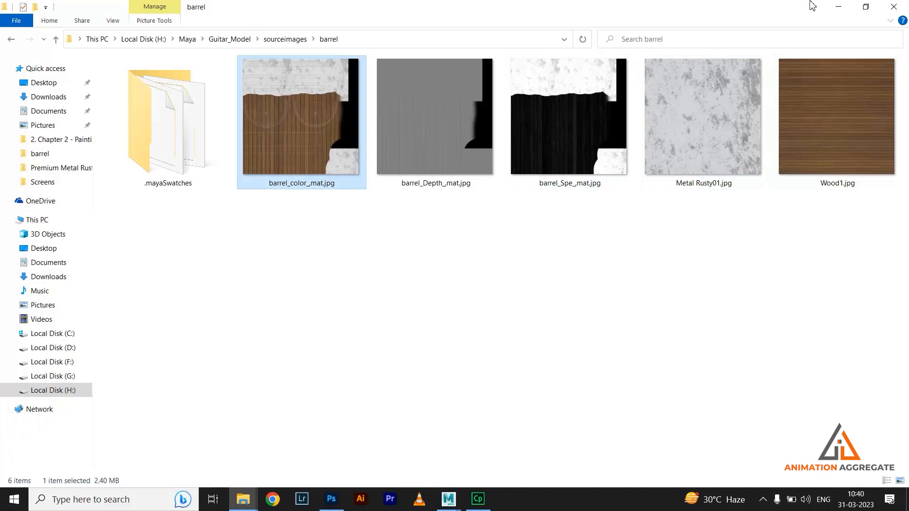
{"action": "left_click", "coordinate": [838, 6]}
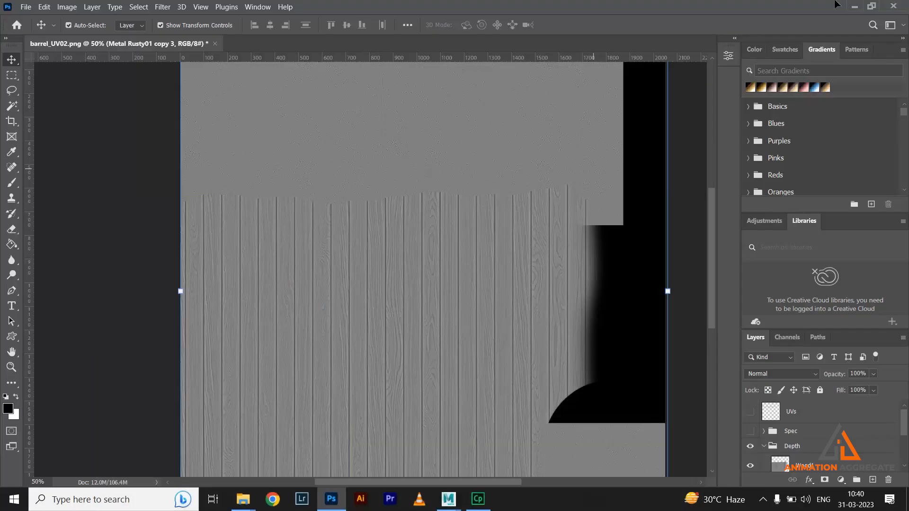
{"action": "left_click", "coordinate": [854, 6]}
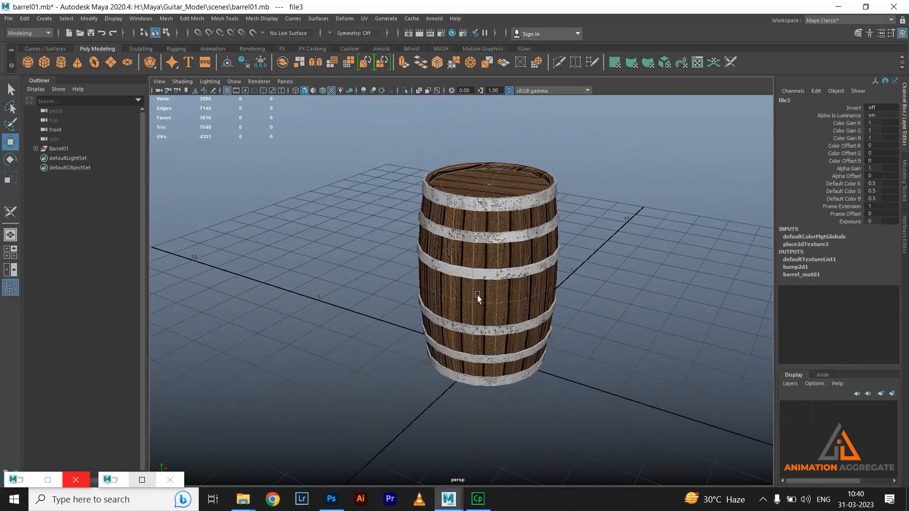
{"action": "scroll", "coordinate": [477, 296], "scroll_direction": "up", "scroll_amount": 5}
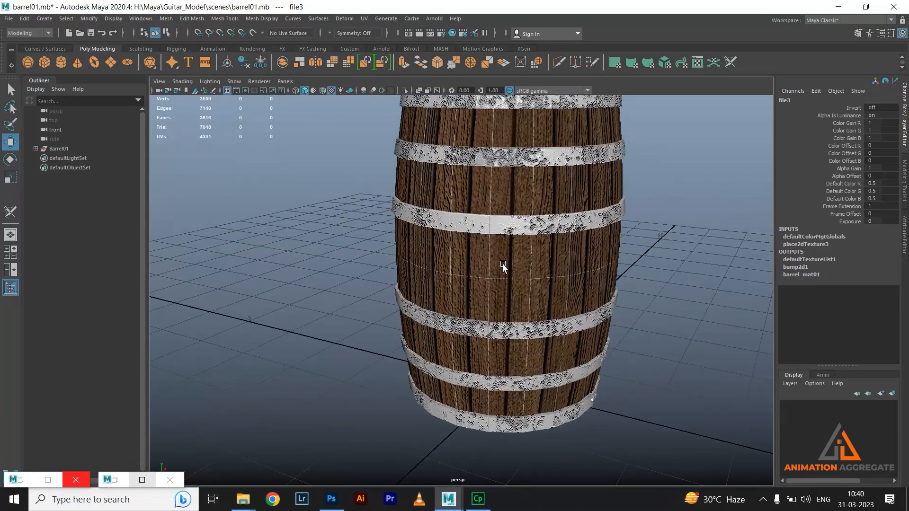
Step: In Hypershade, set the Bump Depth of the bump2d1 node feeding barrel_mat01 to 0.1
{"action": "left_click", "coordinate": [142, 479]}
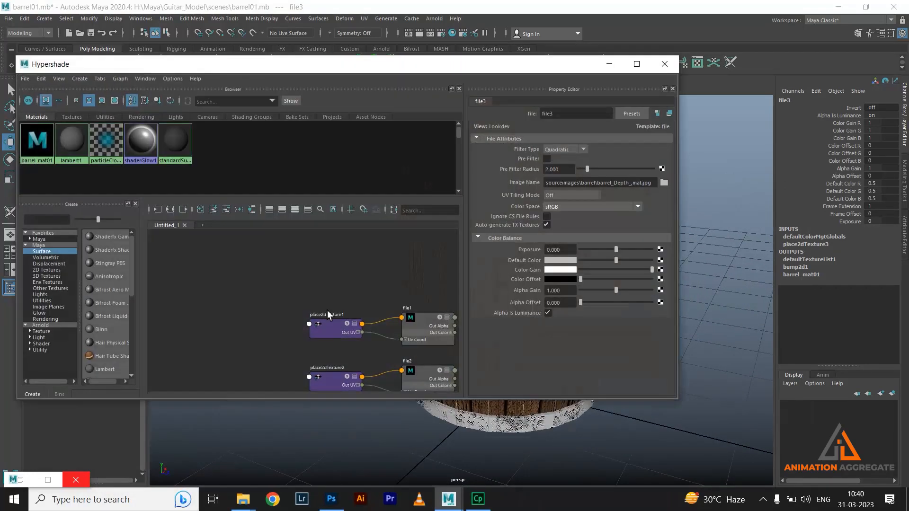
{"action": "middle_click_drag", "start_coordinate": [353, 288], "coordinate": [130, 204], "text": "alt"}
{"action": "scroll", "coordinate": [242, 278], "scroll_direction": "up", "scroll_amount": 3}
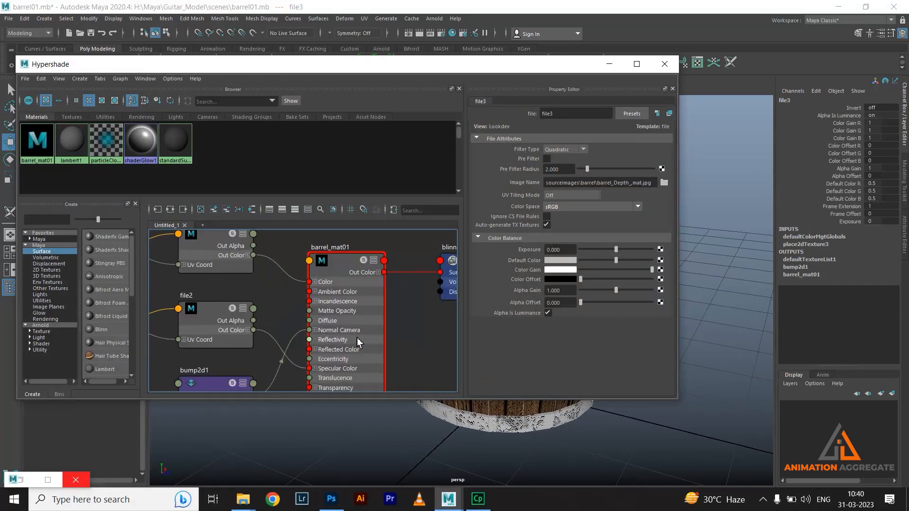
{"action": "left_click", "coordinate": [384, 325]}
{"action": "middle_click_drag", "start_coordinate": [393, 337], "coordinate": [410, 263], "text": "alt"}
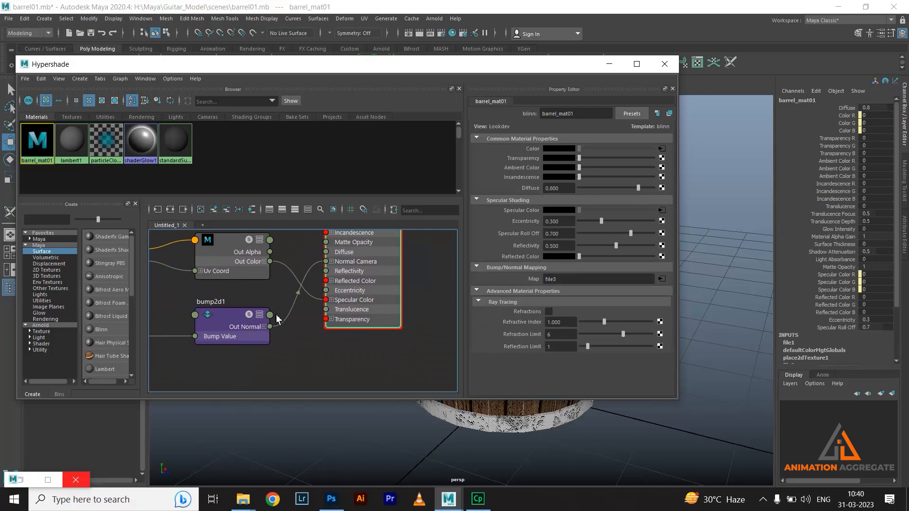
{"action": "left_click", "coordinate": [251, 339]}
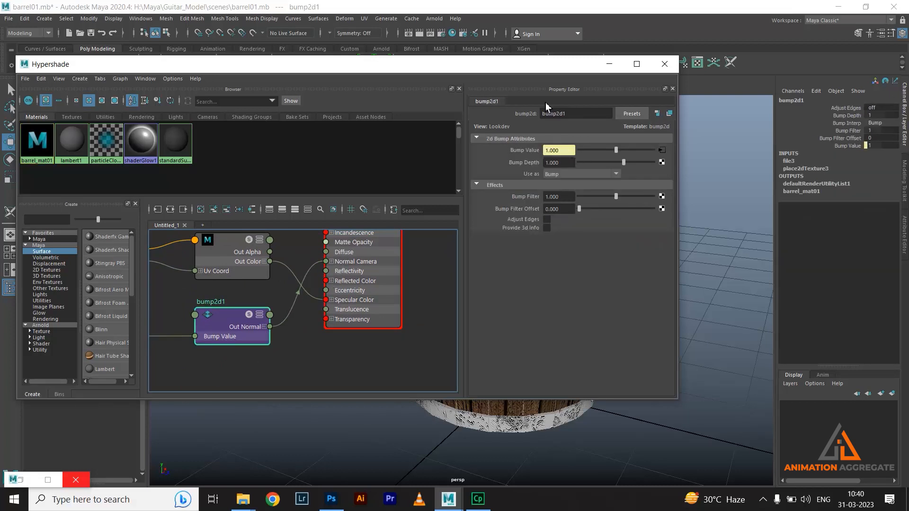
{"action": "left_click_drag", "start_coordinate": [554, 70], "coordinate": [289, 116]}
{"action": "left_click", "coordinate": [296, 207]}
{"action": "type", "text": "0.1"}
{"action": "key", "text": "Return"}
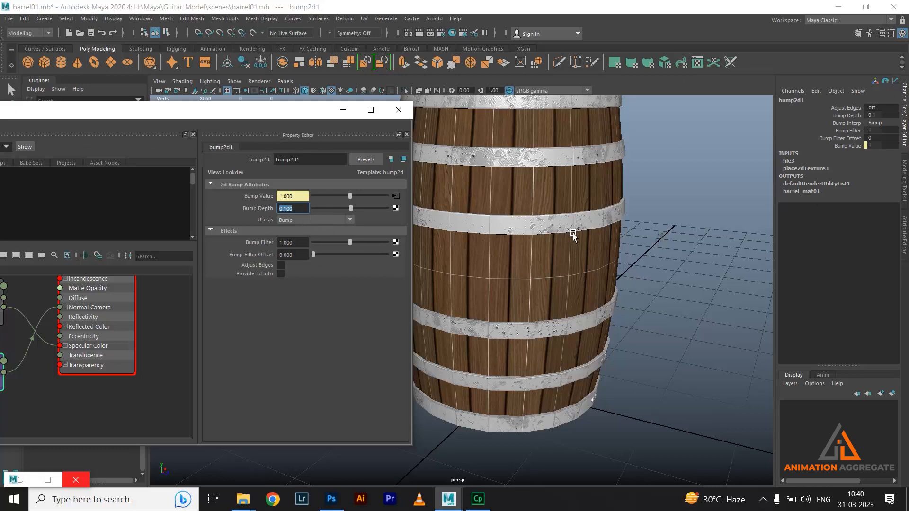
{"action": "left_click_drag", "start_coordinate": [608, 308], "coordinate": [573, 260], "text": "alt"}
{"action": "right_click_drag", "start_coordinate": [543, 218], "coordinate": [602, 192], "text": "alt"}
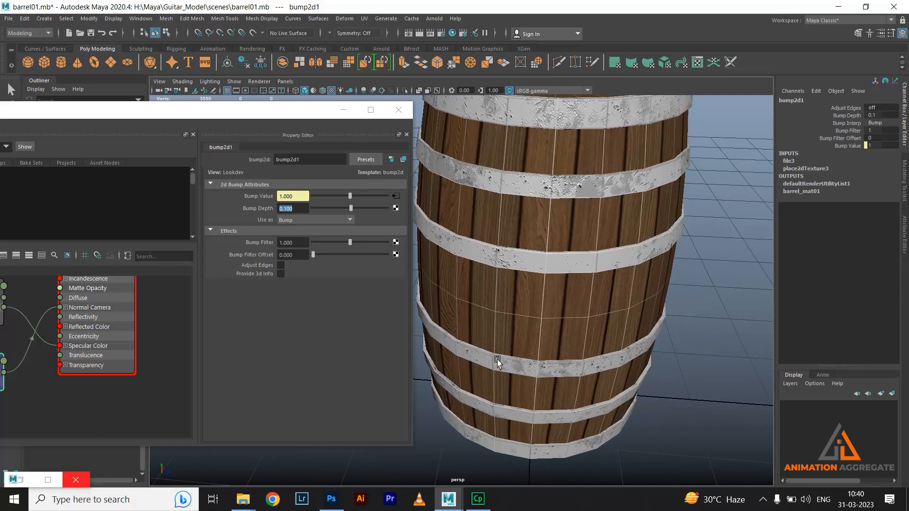
Step: Switch to Photoshop, undo the last High Pass on the Metal Rusty01 copy 3 layer and reapply it with a 0.4 pixel radius
{"action": "left_click", "coordinate": [331, 498]}
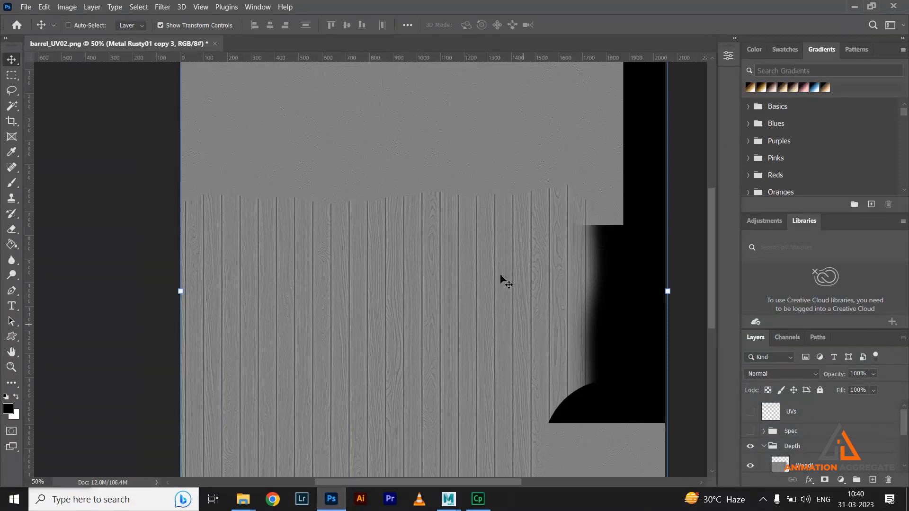
{"action": "key", "text": "ctrl+z"}
{"action": "scroll", "coordinate": [500, 276], "scroll_direction": "down", "scroll_amount": 1, "text": "ctrl"}
{"action": "scroll", "coordinate": [768, 423], "scroll_direction": "down", "scroll_amount": 2}
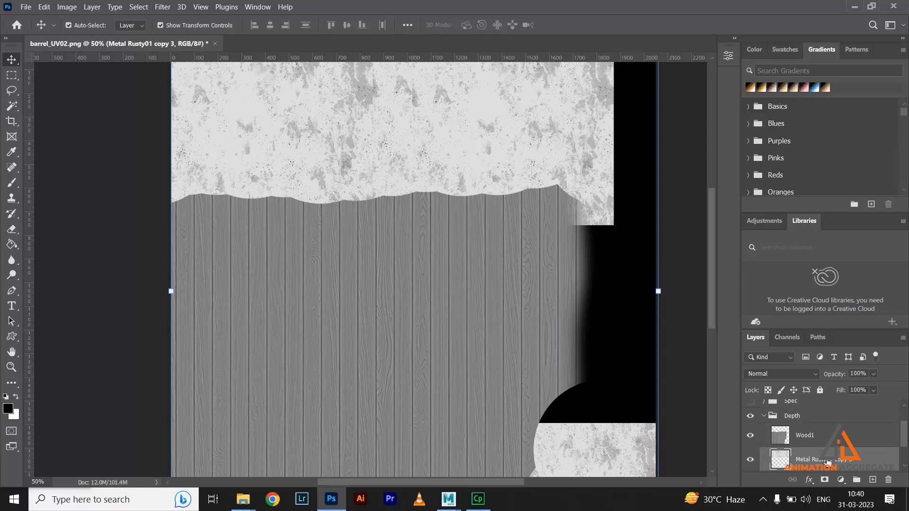
{"action": "left_click", "coordinate": [162, 7]}
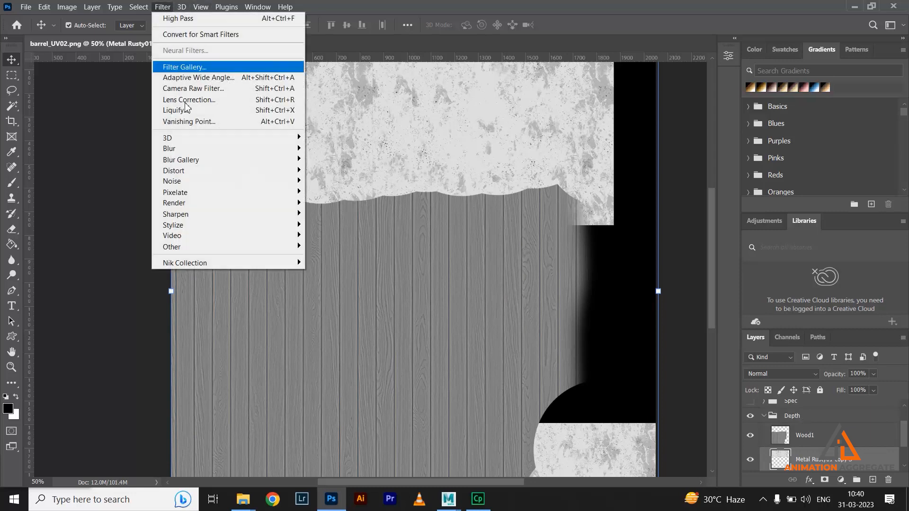
{"action": "mouse_move", "coordinate": [279, 247]}
{"action": "left_click", "coordinate": [331, 257]}
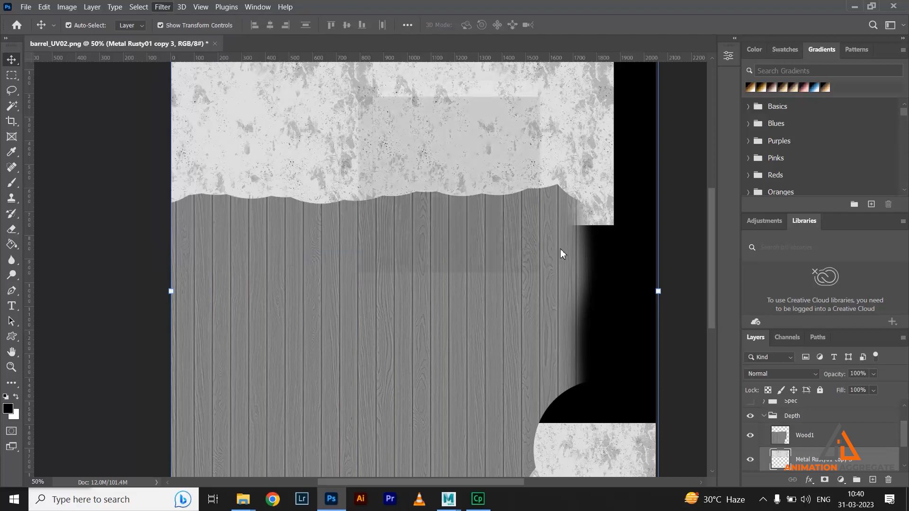
{"action": "type", "text": ".4"}
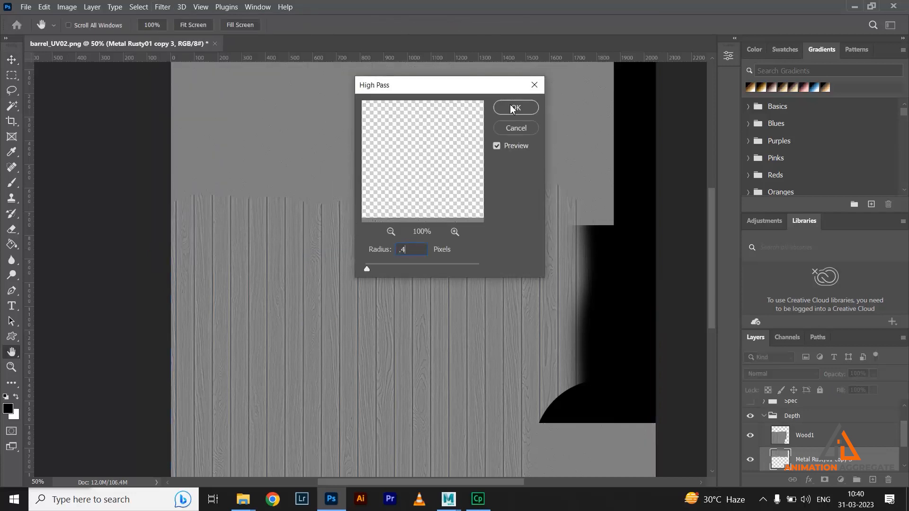
{"action": "left_click", "coordinate": [513, 107]}
{"action": "key", "text": "v"}
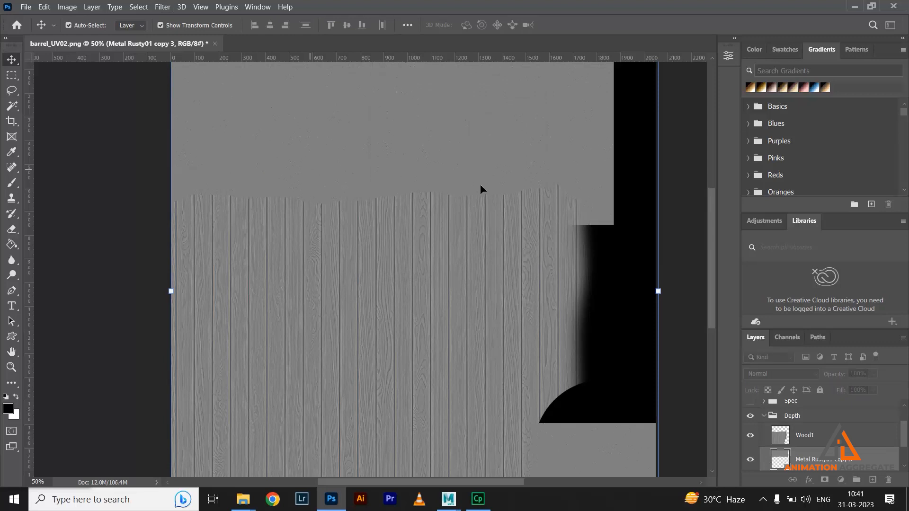
Step: Export the revised depth map as a JPG at quality 7, overwriting barrel_Depth_mat.jpg in the sourceimages barrel folder
{"action": "left_click", "coordinate": [25, 7]}
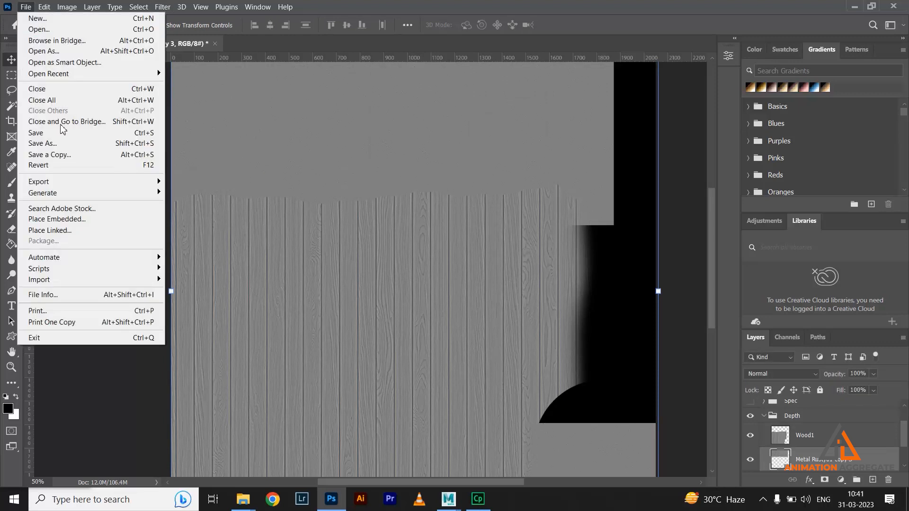
{"action": "mouse_move", "coordinate": [118, 189]}
{"action": "left_click", "coordinate": [255, 84]}
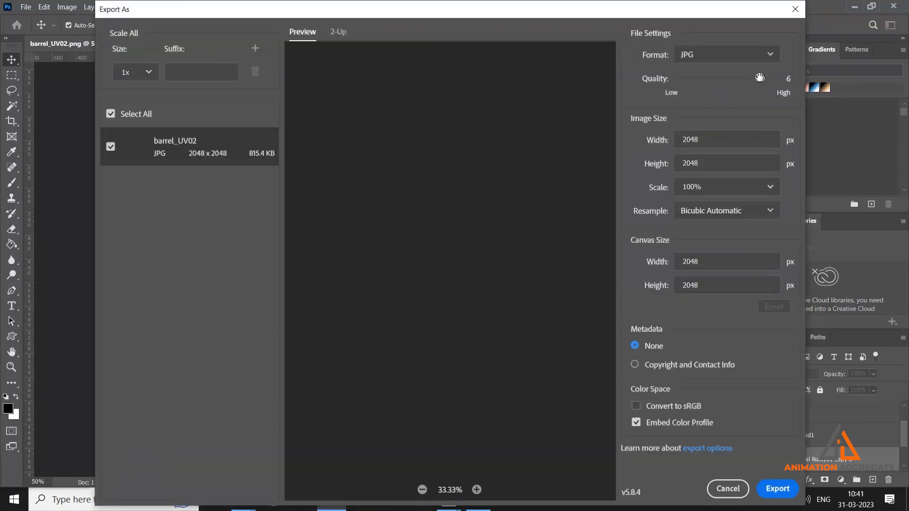
{"action": "left_click_drag", "start_coordinate": [759, 78], "coordinate": [776, 79]}
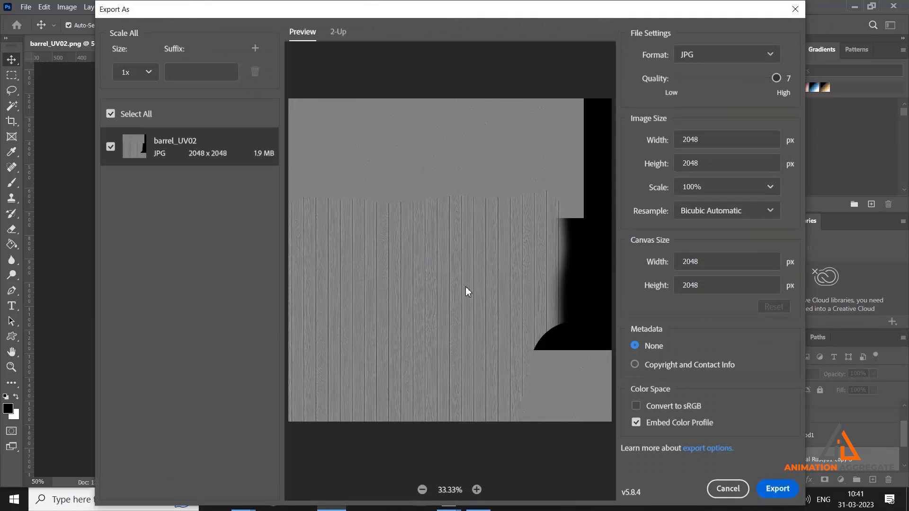
{"action": "key", "text": "Return"}
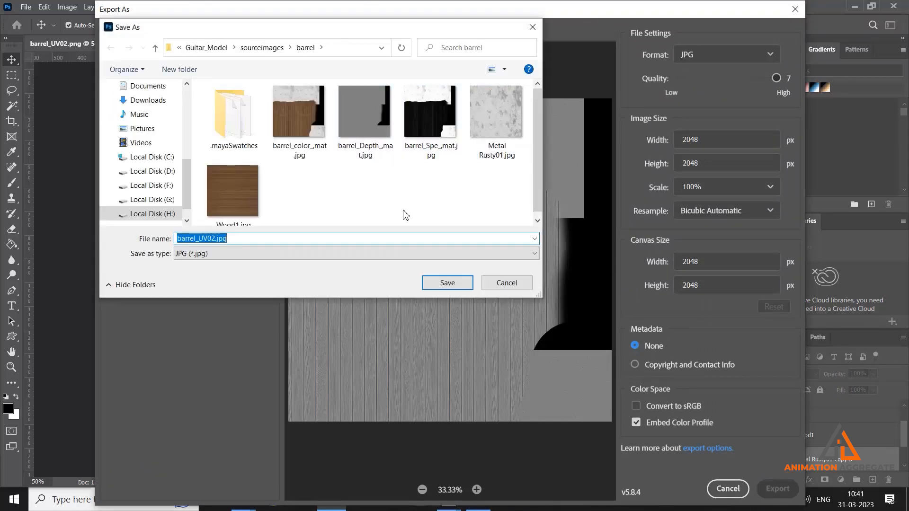
{"action": "left_click", "coordinate": [362, 151]}
{"action": "left_click", "coordinate": [448, 282]}
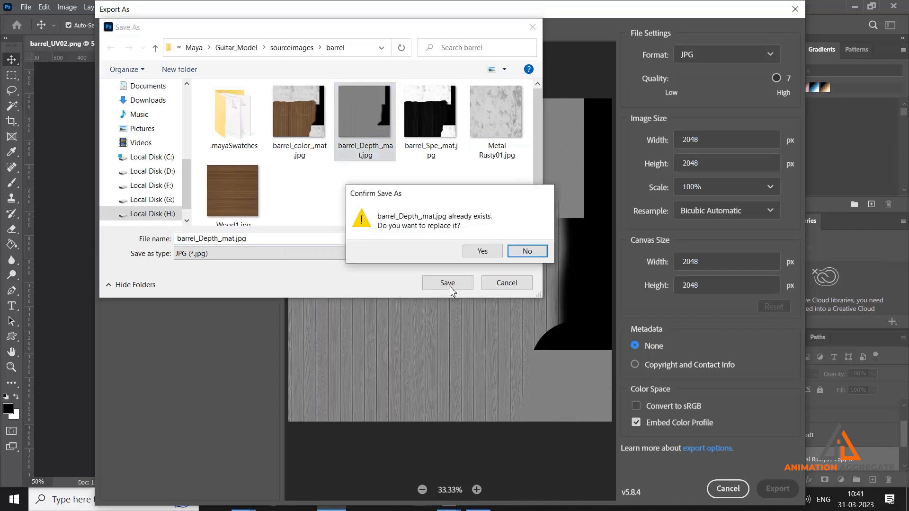
{"action": "left_click", "coordinate": [520, 251]}
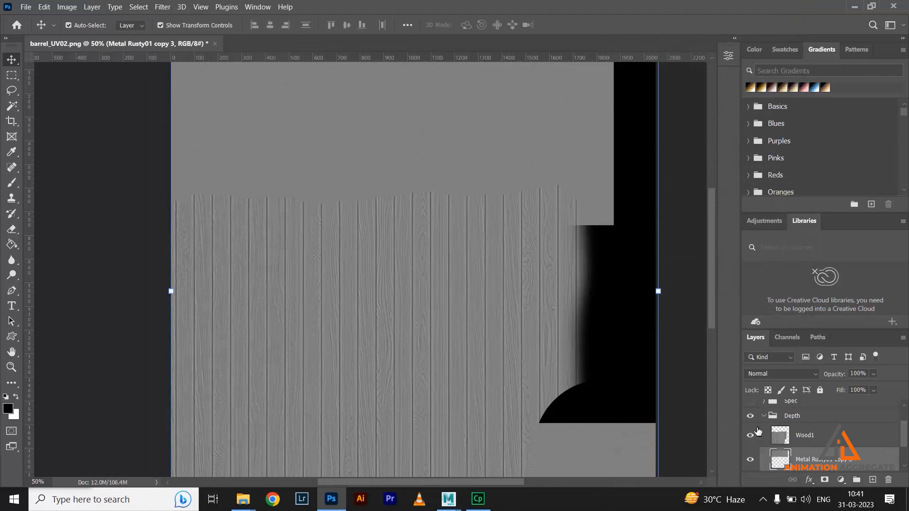
Step: Hide the Depth group and collapse it in the layer stack
{"action": "left_click", "coordinate": [750, 460]}
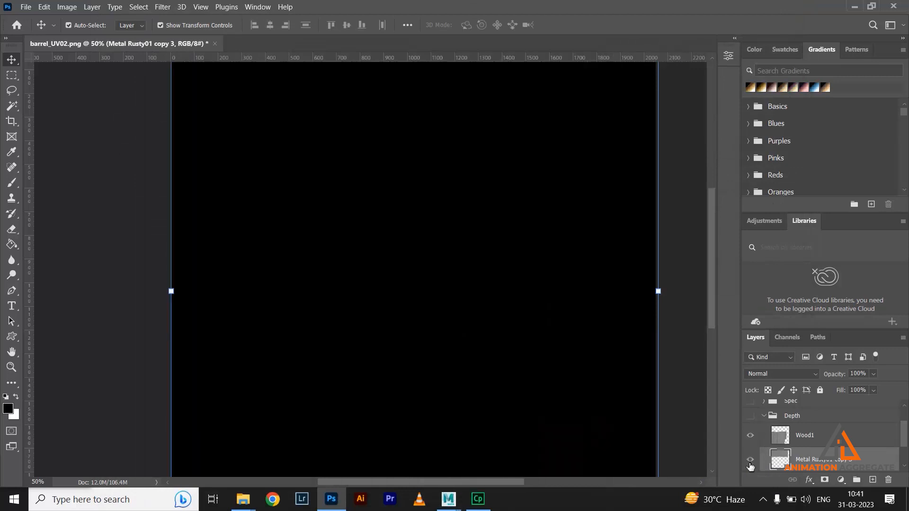
{"action": "left_click", "coordinate": [772, 419]}
{"action": "left_click", "coordinate": [764, 417]}
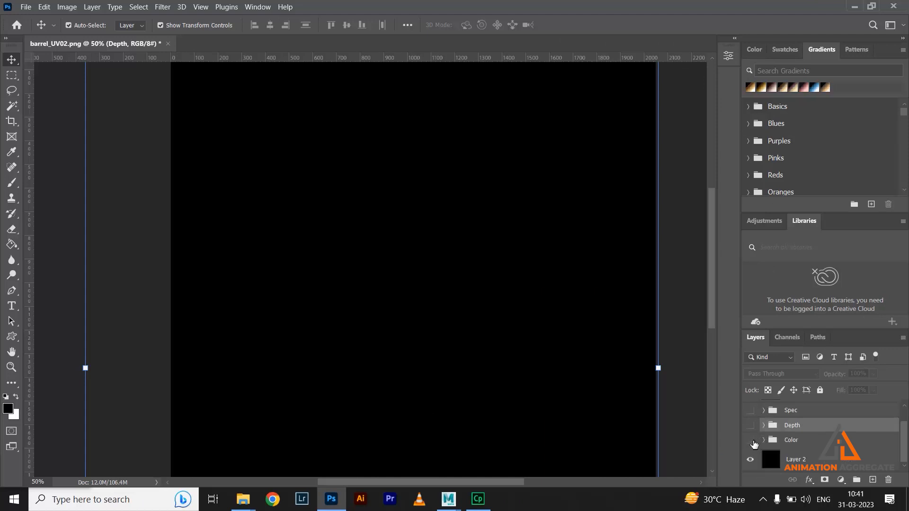
Step: Show the Color group and export the colour map as a JPG at quality 7, overwriting barrel_color_mat.jpg in the sourceimages barrel folder
{"action": "left_click", "coordinate": [750, 440]}
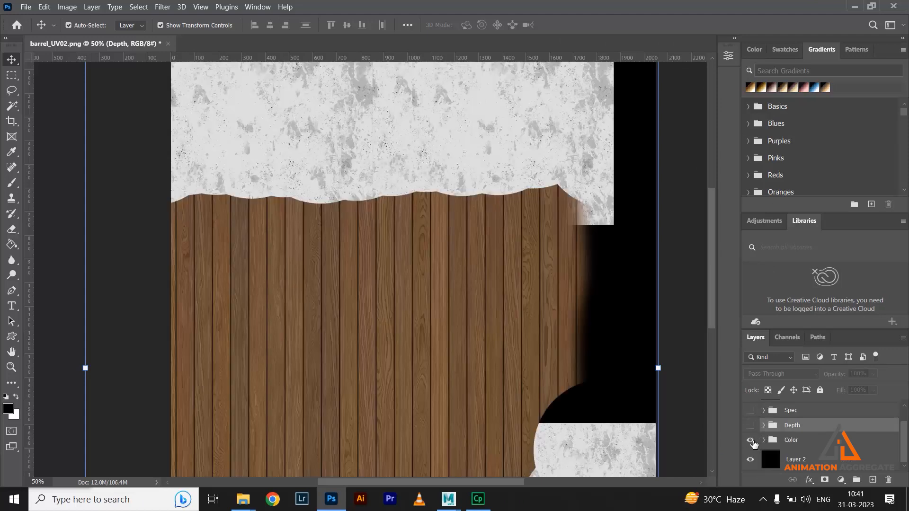
{"action": "left_click", "coordinate": [25, 7]}
{"action": "mouse_move", "coordinate": [104, 182]}
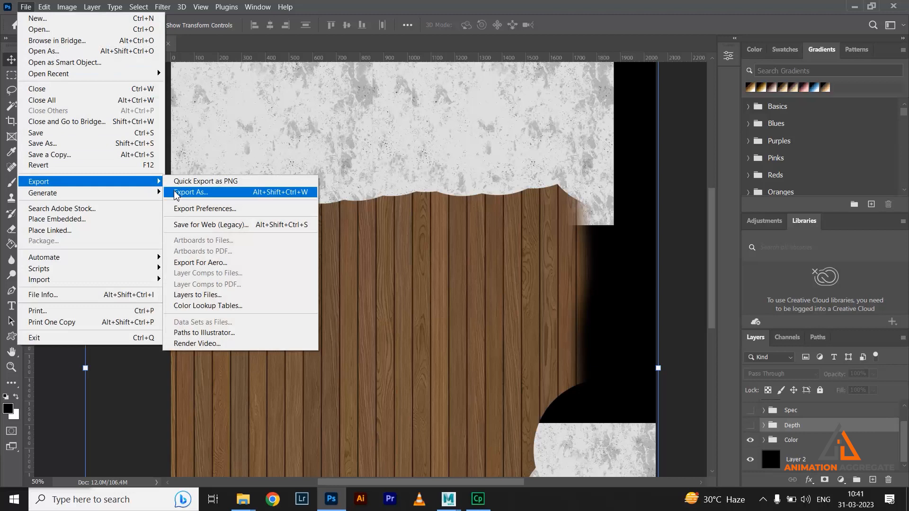
{"action": "left_click", "coordinate": [175, 193]}
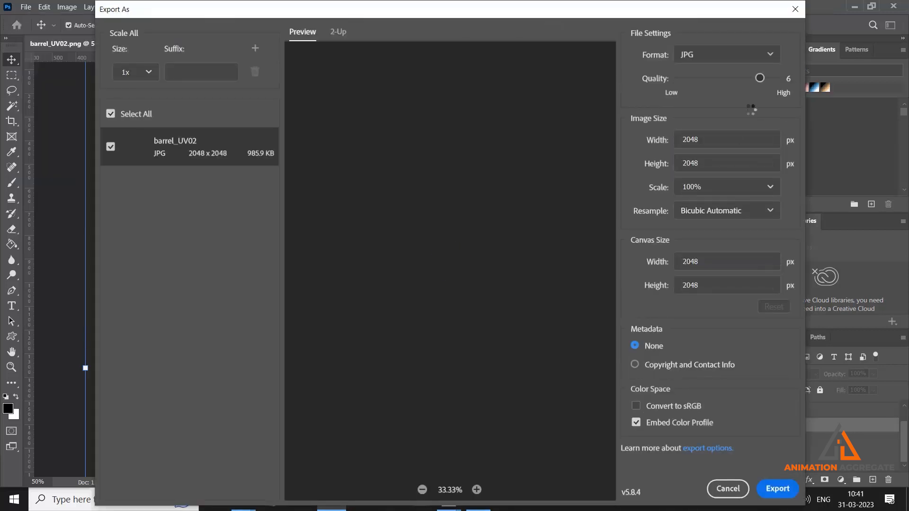
{"action": "left_click_drag", "start_coordinate": [760, 78], "coordinate": [776, 78]}
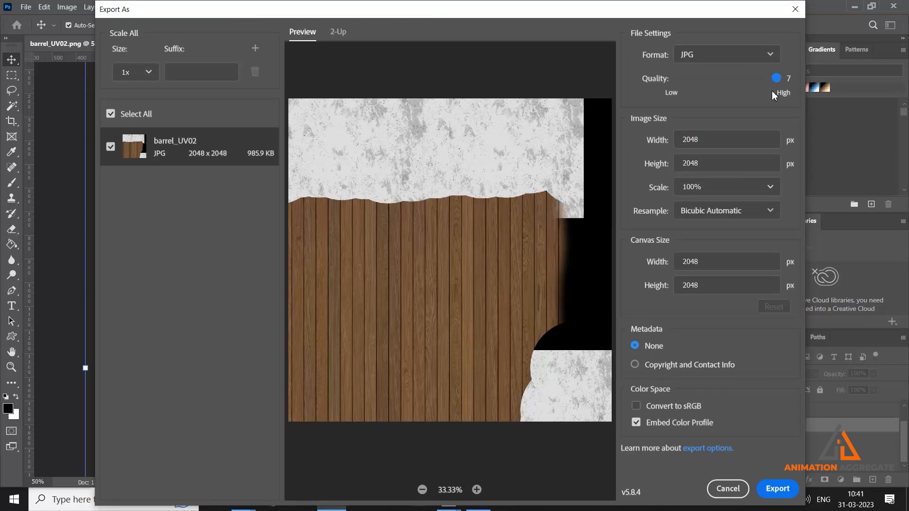
{"action": "left_click", "coordinate": [791, 496]}
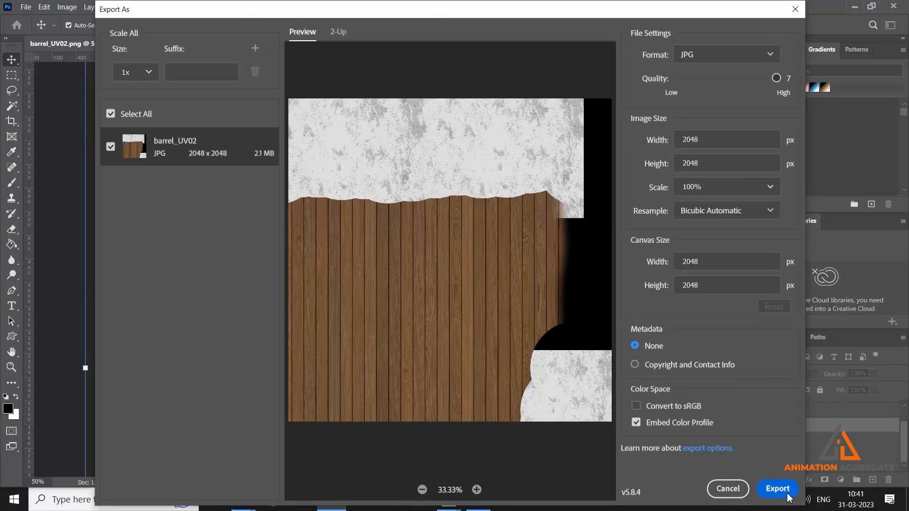
{"action": "left_click", "coordinate": [788, 497]}
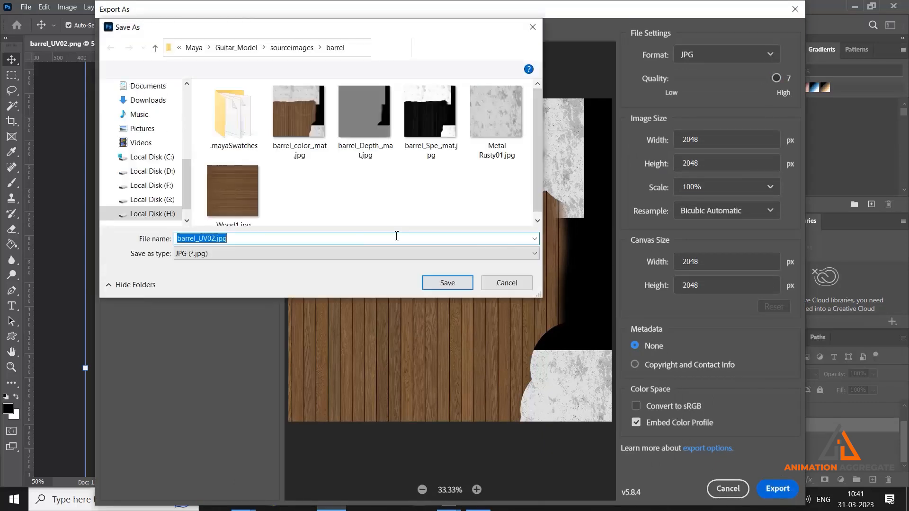
{"action": "double_click", "coordinate": [308, 131]}
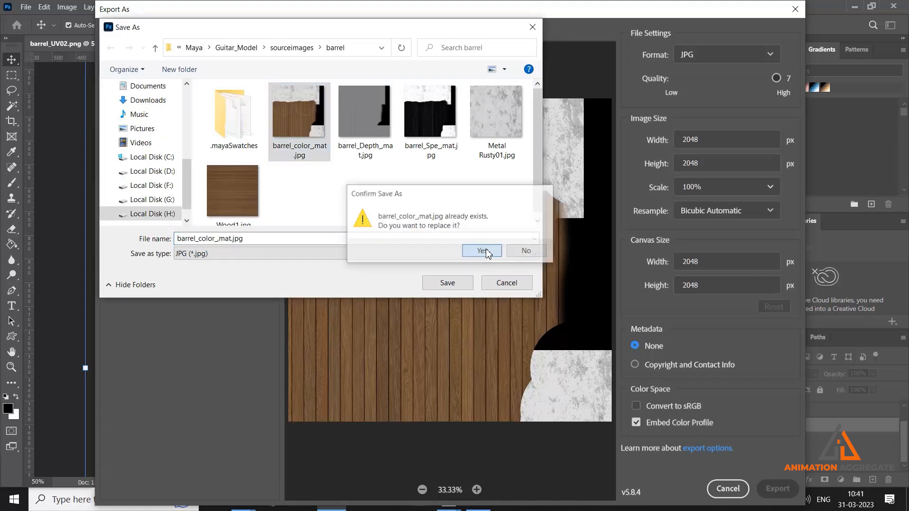
{"action": "left_click", "coordinate": [487, 251]}
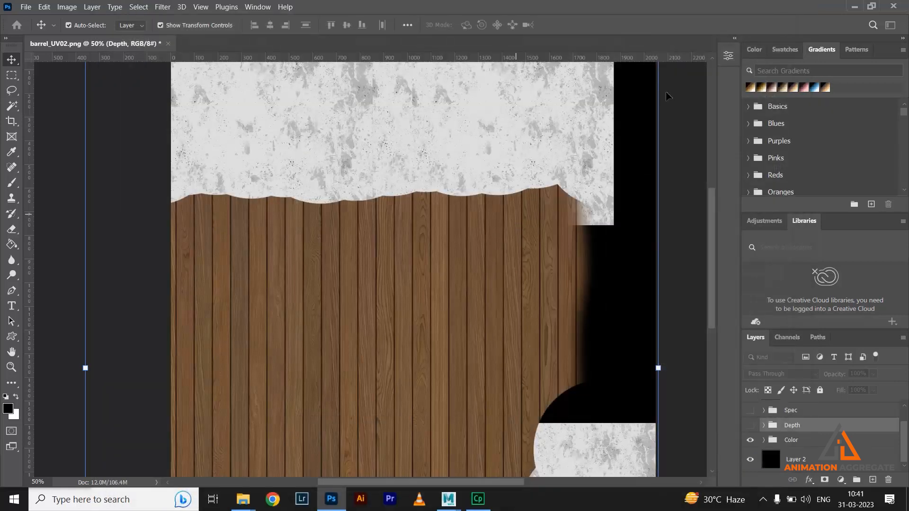
Step: Switch to Maya, minimize Hypershade, deselect everything, and examine the textured barrel's lid, wooden planks and metal bands from several angles
{"action": "left_click", "coordinate": [853, 6]}
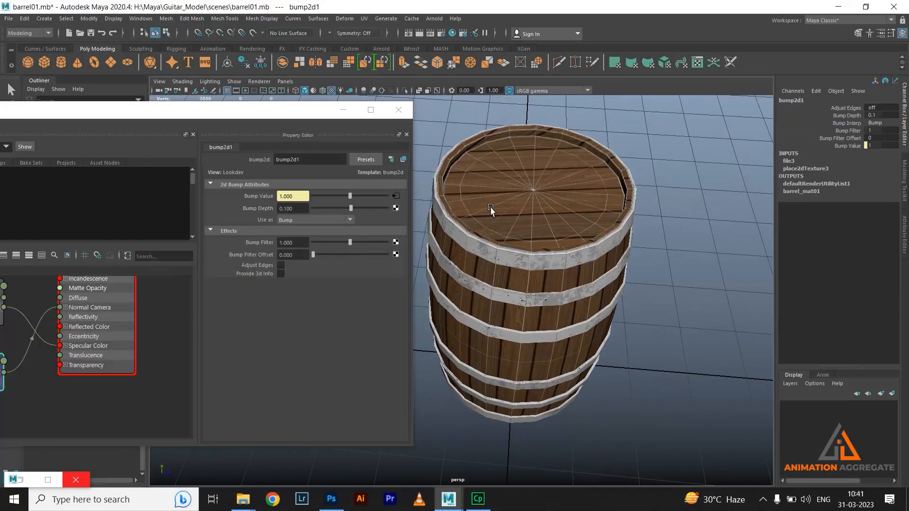
{"action": "left_click", "coordinate": [344, 110]}
{"action": "scroll", "coordinate": [509, 245], "scroll_direction": "down", "scroll_amount": 4}
{"action": "left_click_drag", "start_coordinate": [509, 245], "coordinate": [618, 218], "text": "alt"}
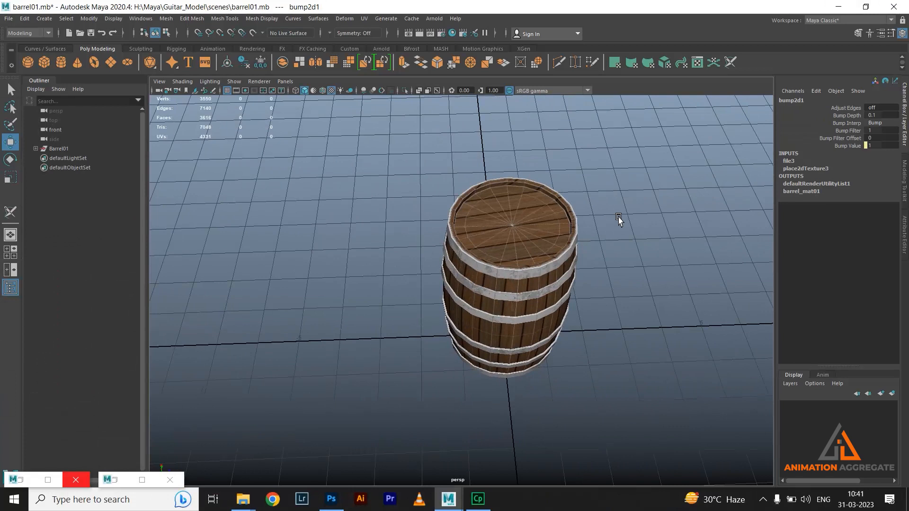
{"action": "left_click", "coordinate": [619, 218]}
{"action": "left_click", "coordinate": [519, 263]}
{"action": "left_click_drag", "start_coordinate": [618, 351], "coordinate": [484, 248], "text": "alt"}
{"action": "left_click", "coordinate": [601, 240]}
{"action": "scroll", "coordinate": [517, 296], "scroll_direction": "up", "scroll_amount": 4}
{"action": "left_click_drag", "start_coordinate": [517, 296], "coordinate": [469, 265], "text": "alt"}
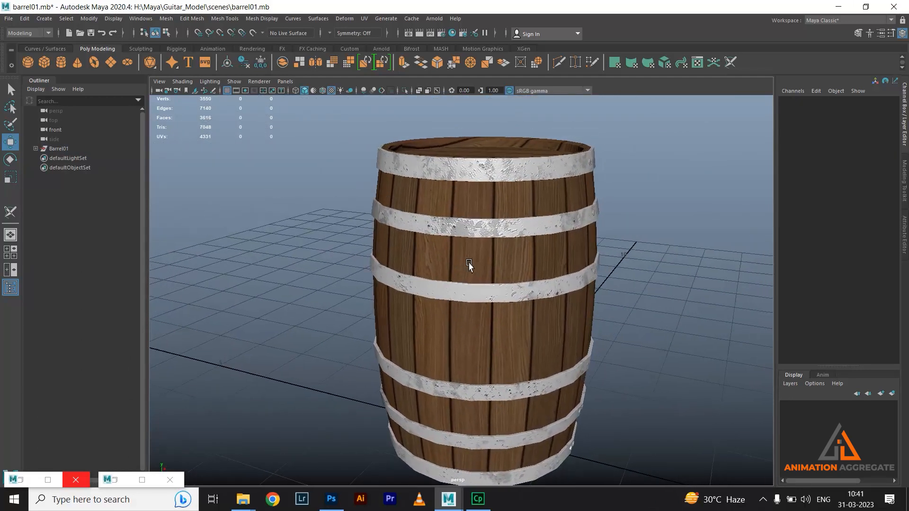
Step: Turn on smooth mesh preview for all the barrel's parts, deselect them and inspect the smoothed barrel from different angles
{"action": "left_click_drag", "start_coordinate": [440, 334], "coordinate": [508, 293], "text": "alt"}
{"action": "left_click_drag", "start_coordinate": [430, 150], "coordinate": [595, 382]}
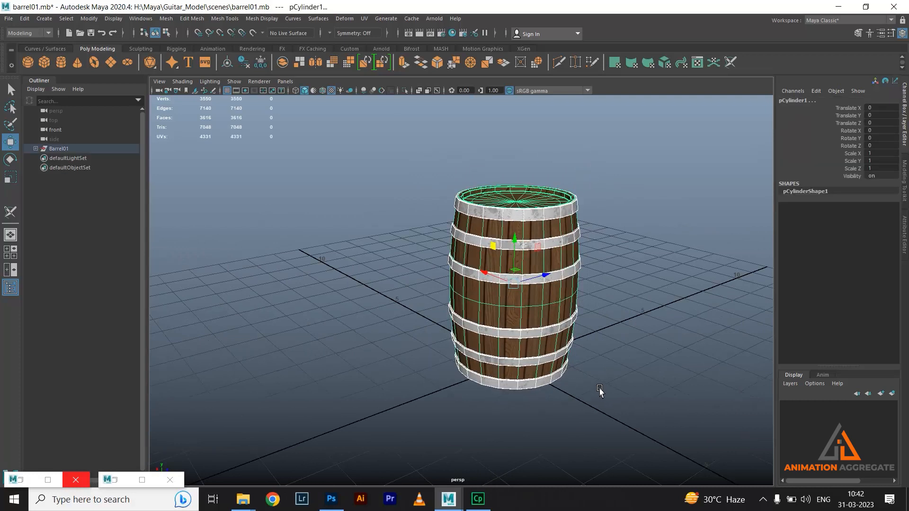
{"action": "key", "text": "3"}
{"action": "left_click", "coordinate": [640, 331]}
{"action": "scroll", "coordinate": [597, 347], "scroll_direction": "down", "scroll_amount": 1}
{"action": "left_click_drag", "start_coordinate": [597, 347], "coordinate": [495, 336], "text": "alt"}
{"action": "scroll", "coordinate": [522, 357], "scroll_direction": "down", "scroll_amount": 1}
{"action": "left_click_drag", "start_coordinate": [382, 279], "coordinate": [391, 279], "text": "alt"}
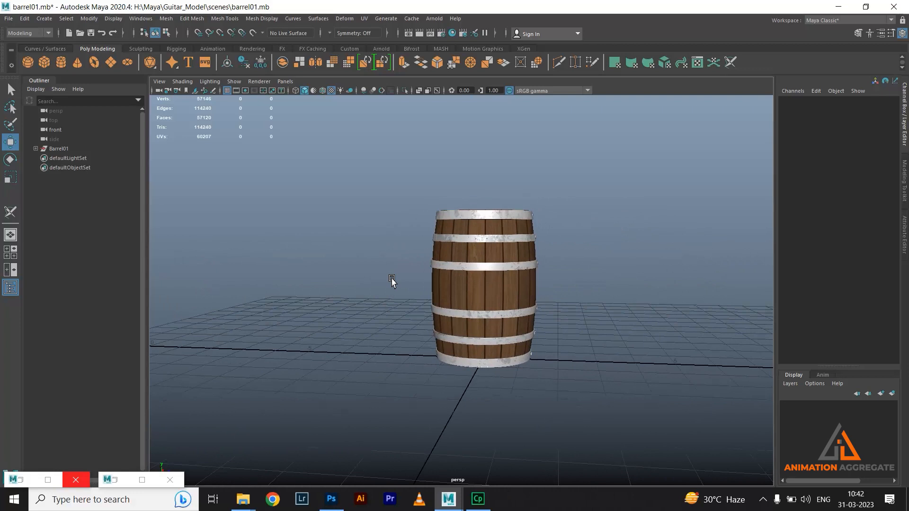
{"action": "mouse_move", "coordinate": [492, 309]}
{"action": "left_mouse_down", "text": "alt"}
{"action": "mouse_move", "coordinate": [484, 319]}
{"action": "mouse_move", "coordinate": [492, 325]}
{"action": "left_mouse_up", "text": "alt"}
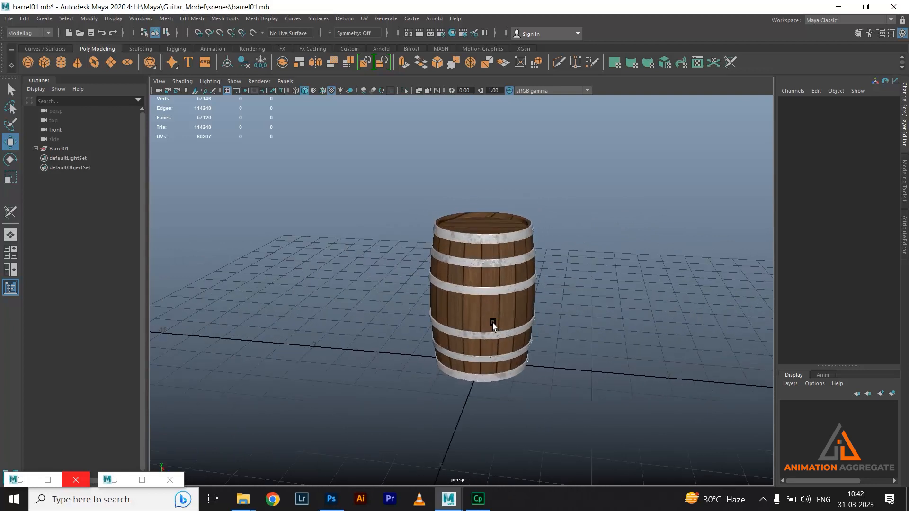